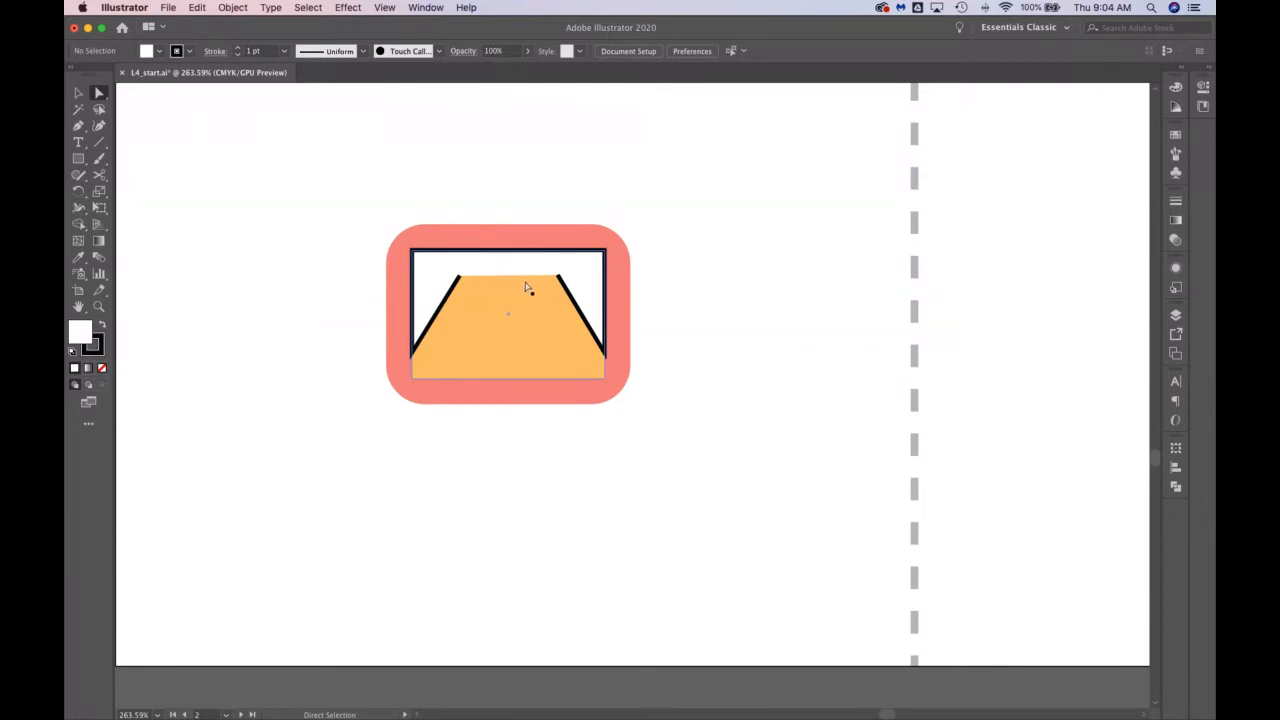
# Step: Examine the two open end anchor points of the black-outlined path at the top corners of the orange shape
pyautogui.click(463, 284)
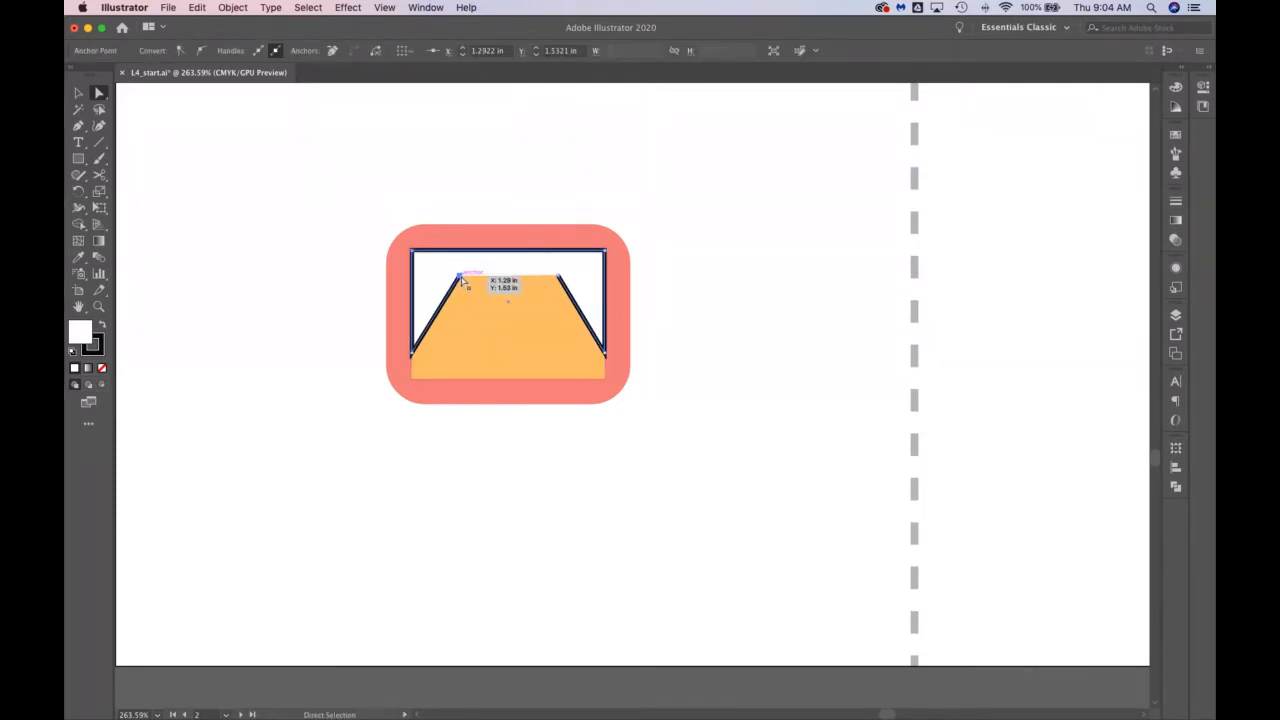
pyautogui.click(161, 180)
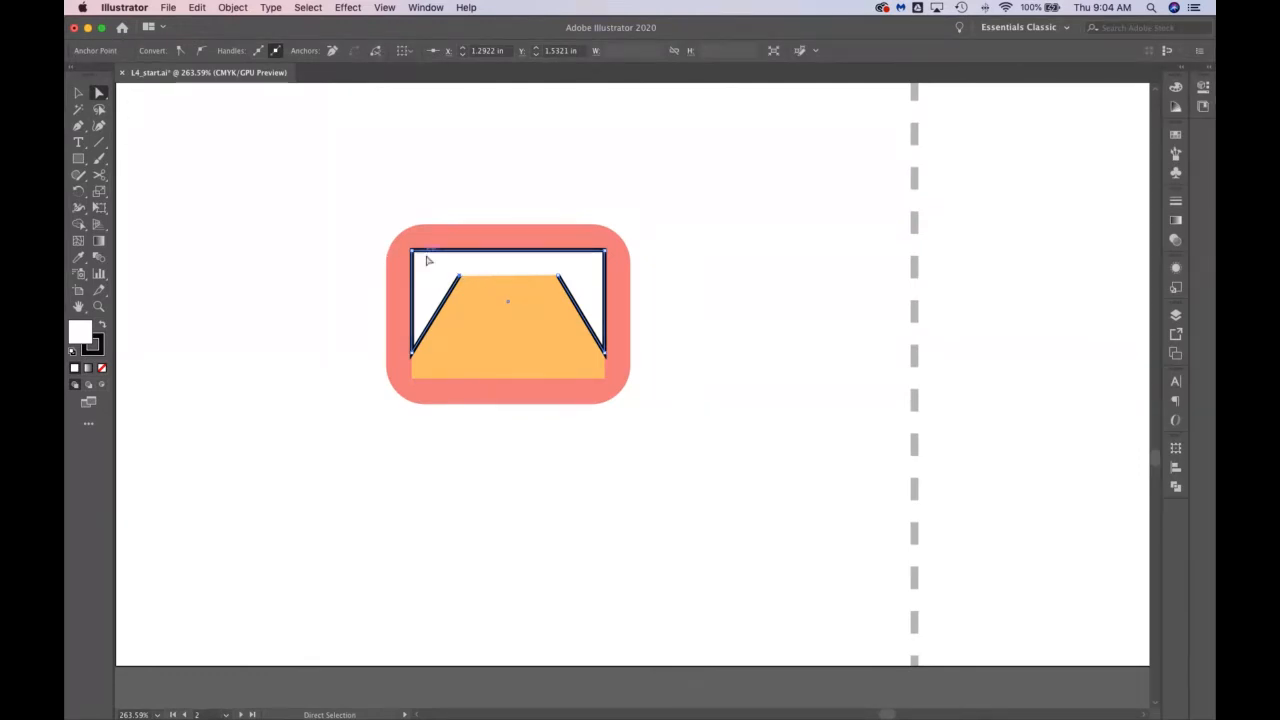
pyautogui.click(558, 276)
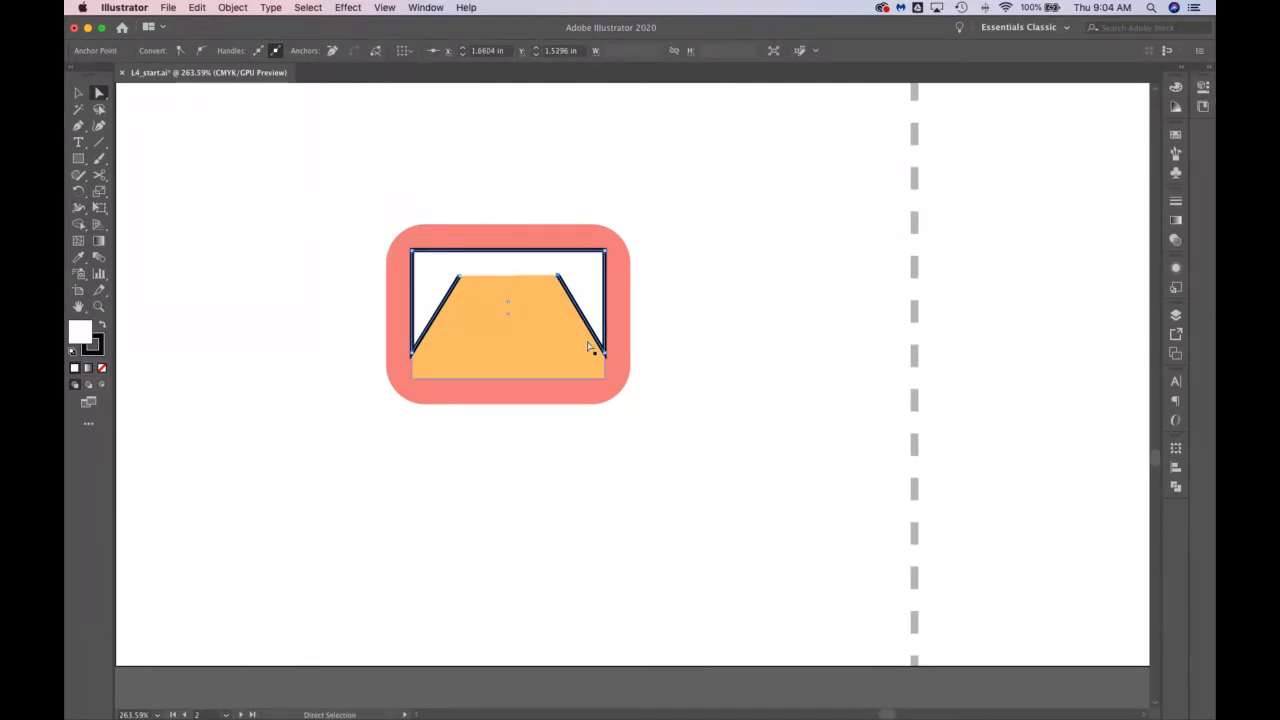
pyautogui.click(459, 277)
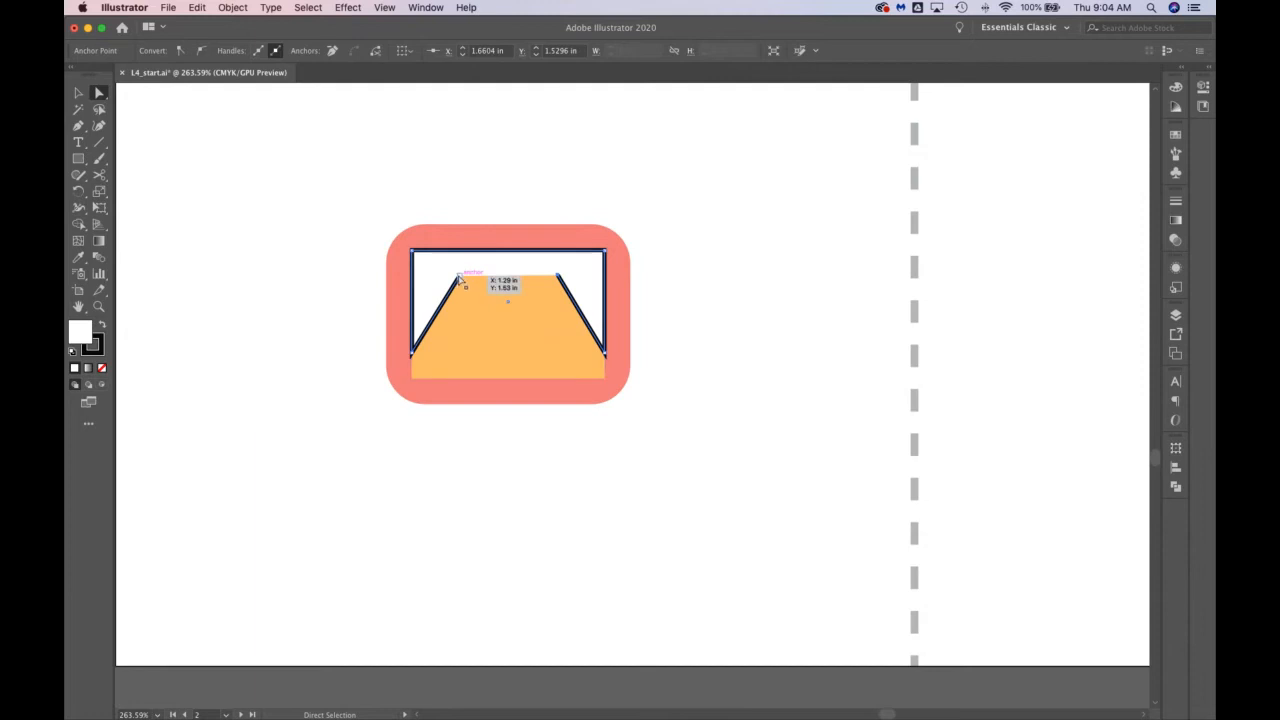
pyautogui.click(560, 279)
pyautogui.click(460, 279)
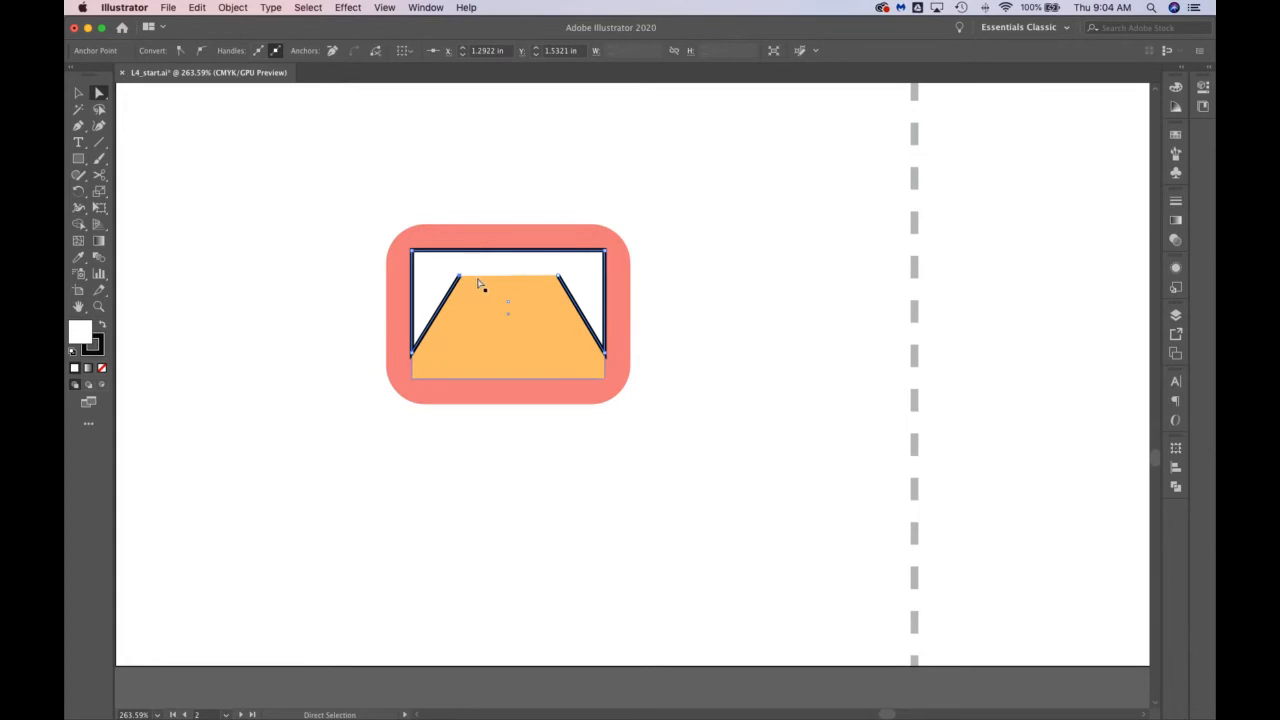
# Step: Try closing the open black-outlined path by joining its endpoints, and undo the join
pyautogui.click(78, 92)
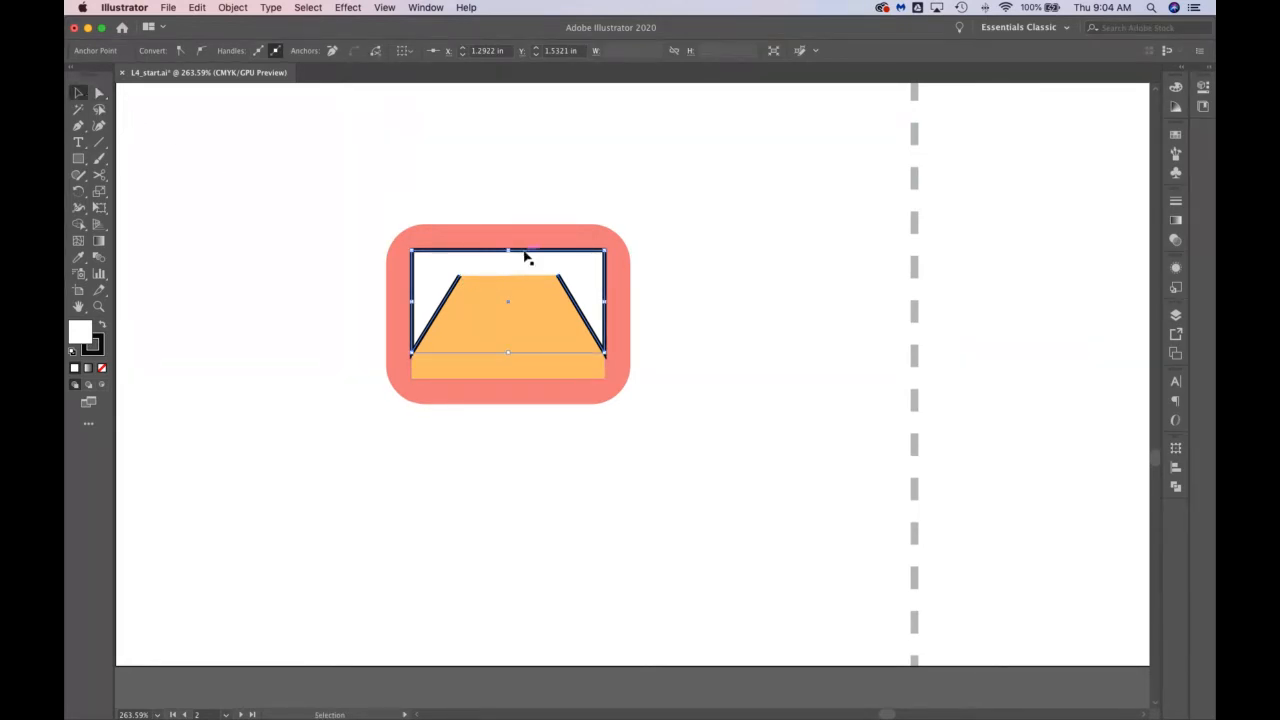
pyautogui.click(525, 255)
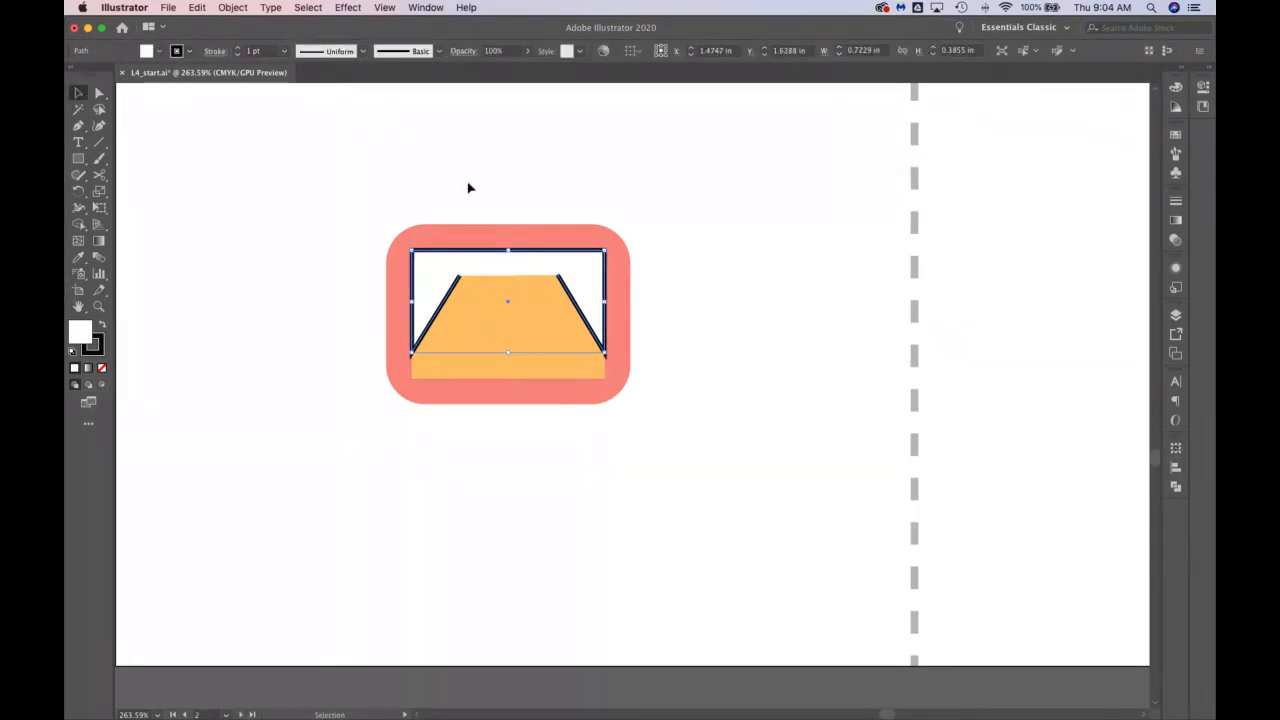
pyautogui.click(233, 7)
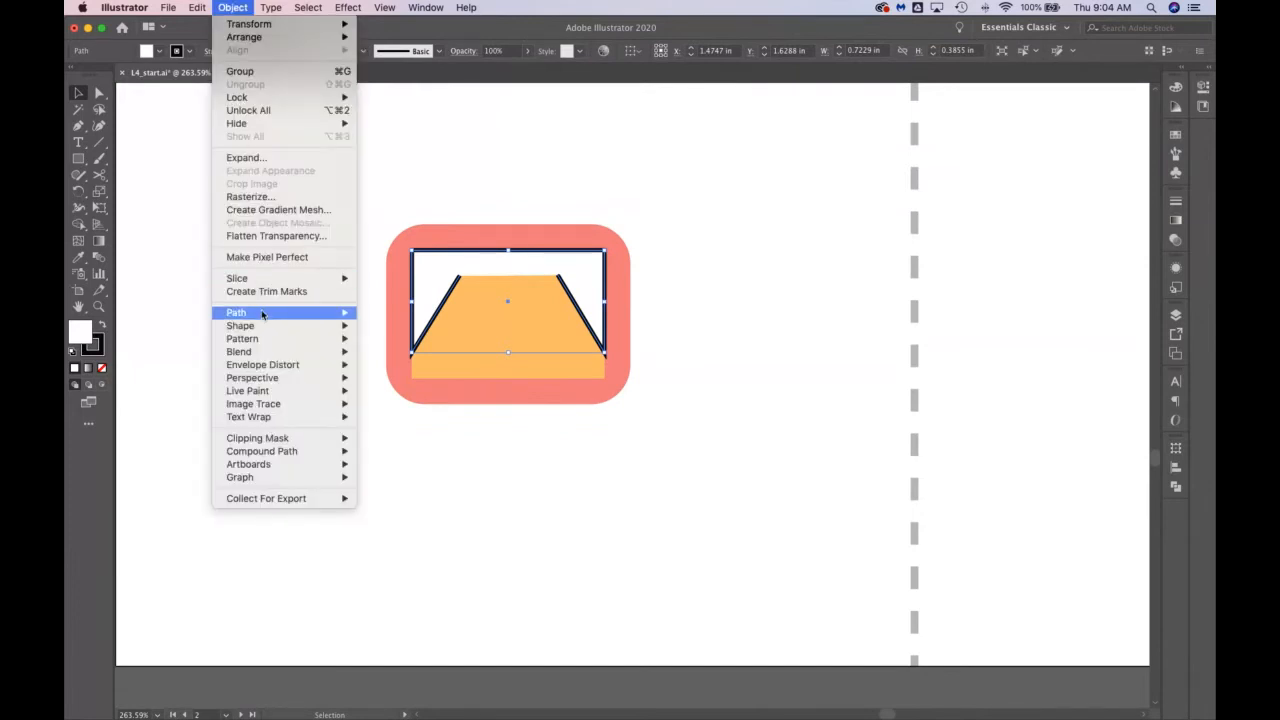
pyautogui.moveTo(292, 313)
pyautogui.click(385, 316)
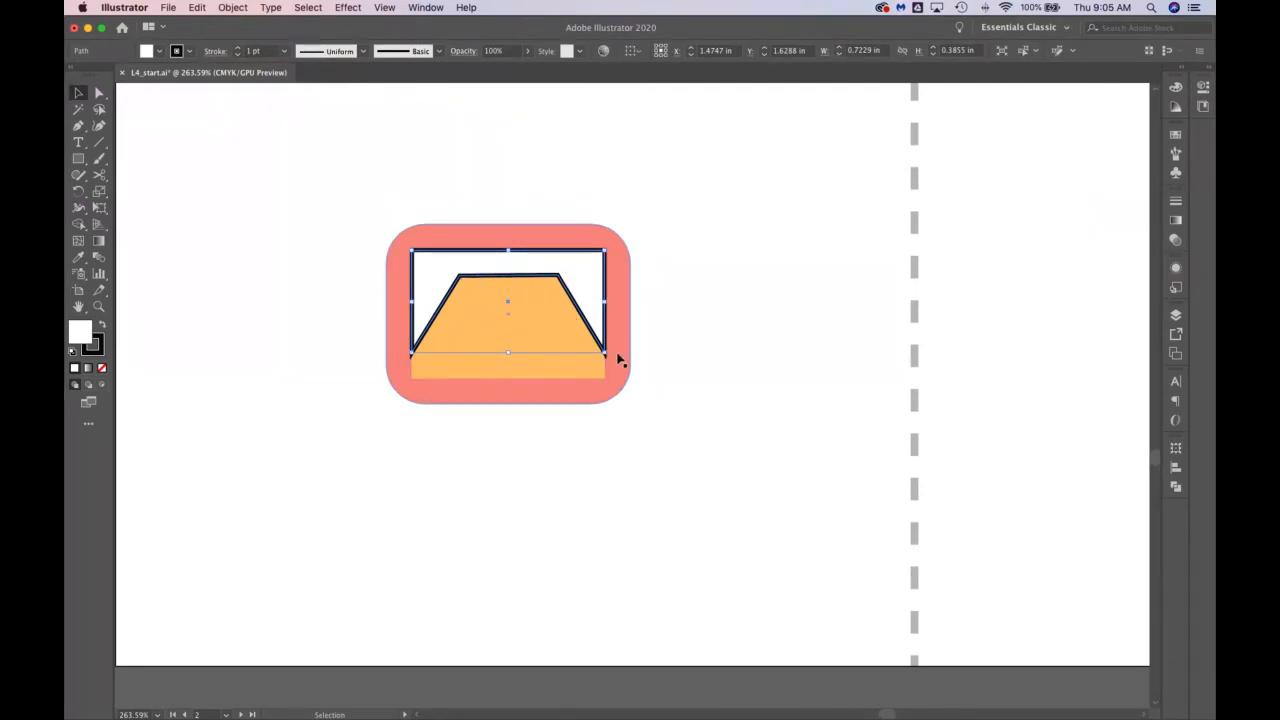
pyautogui.click(319, 231)
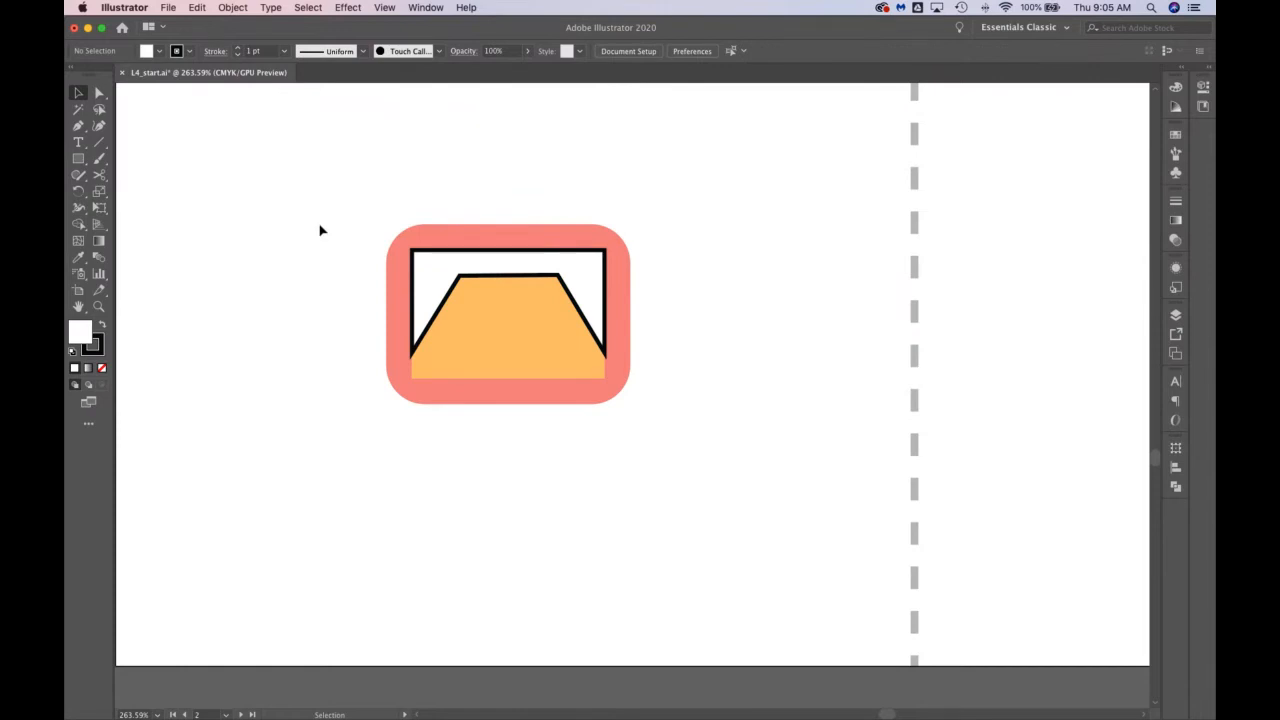
pyautogui.click(430, 256)
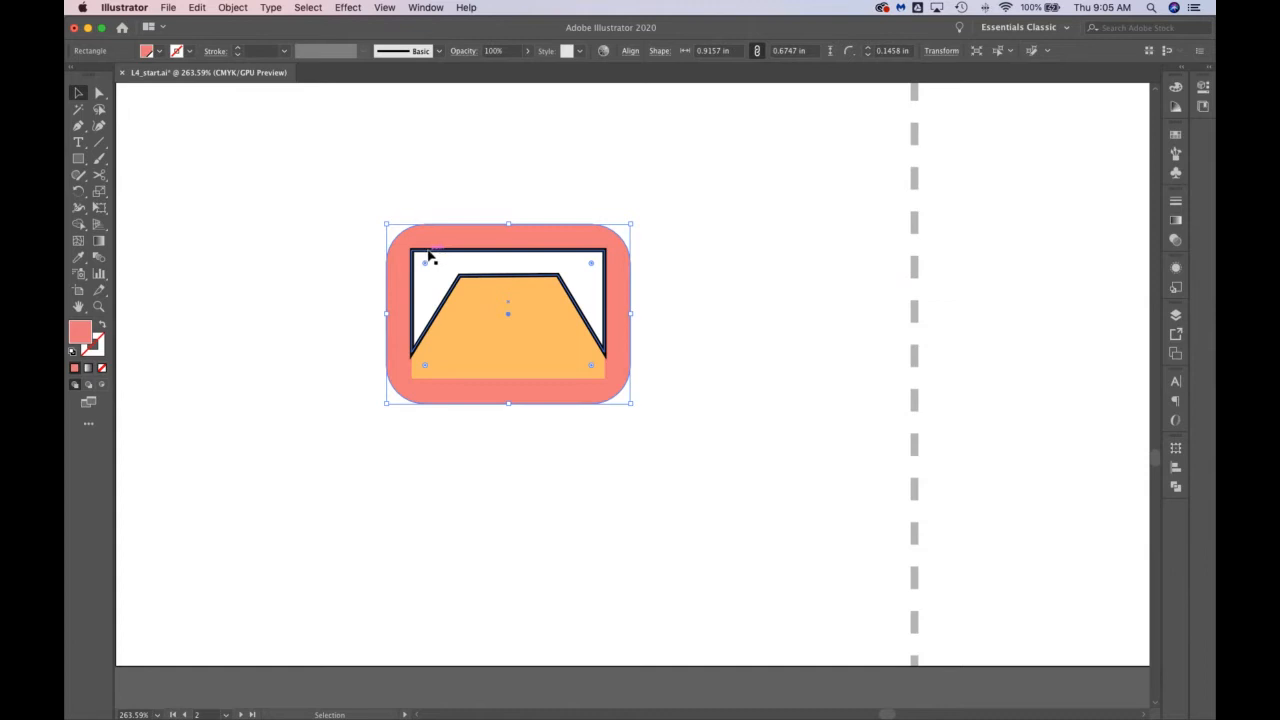
pyautogui.click(197, 7)
pyautogui.click(207, 25)
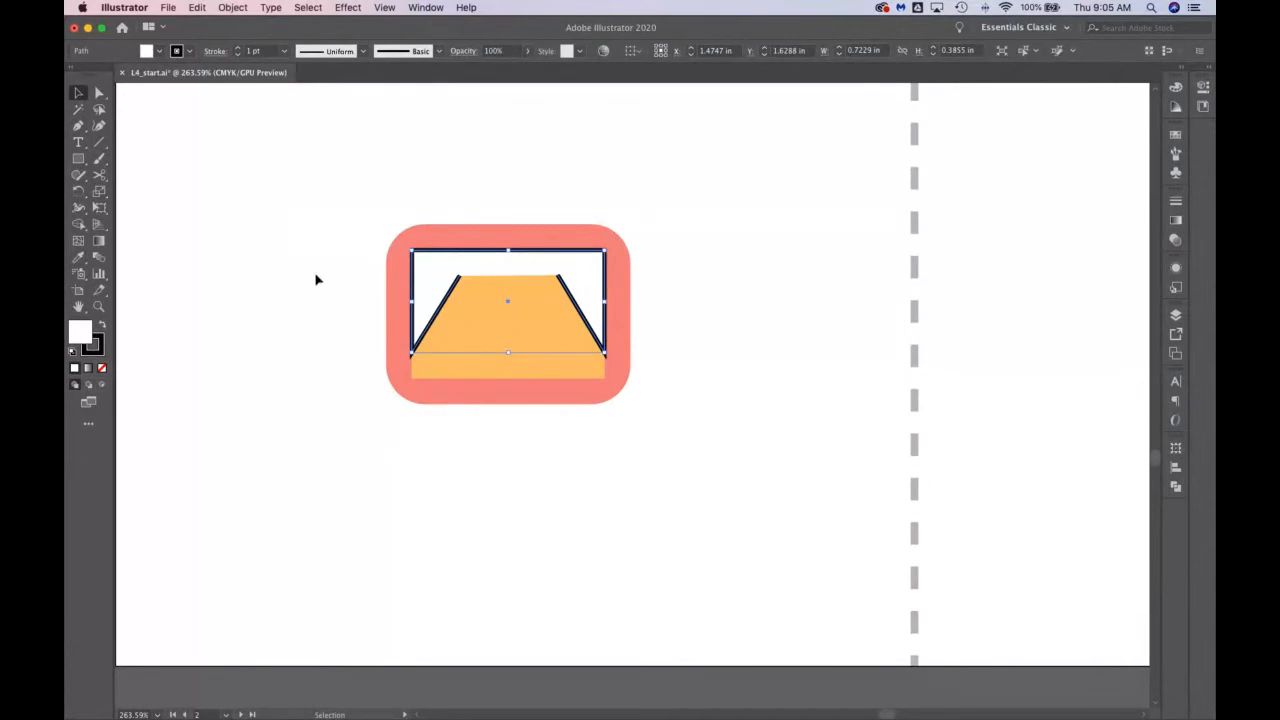
# Step: Join the two open endpoints of the black-outlined path to close it along the top of the orange shape
pyautogui.click(82, 94)
pyautogui.click(224, 7)
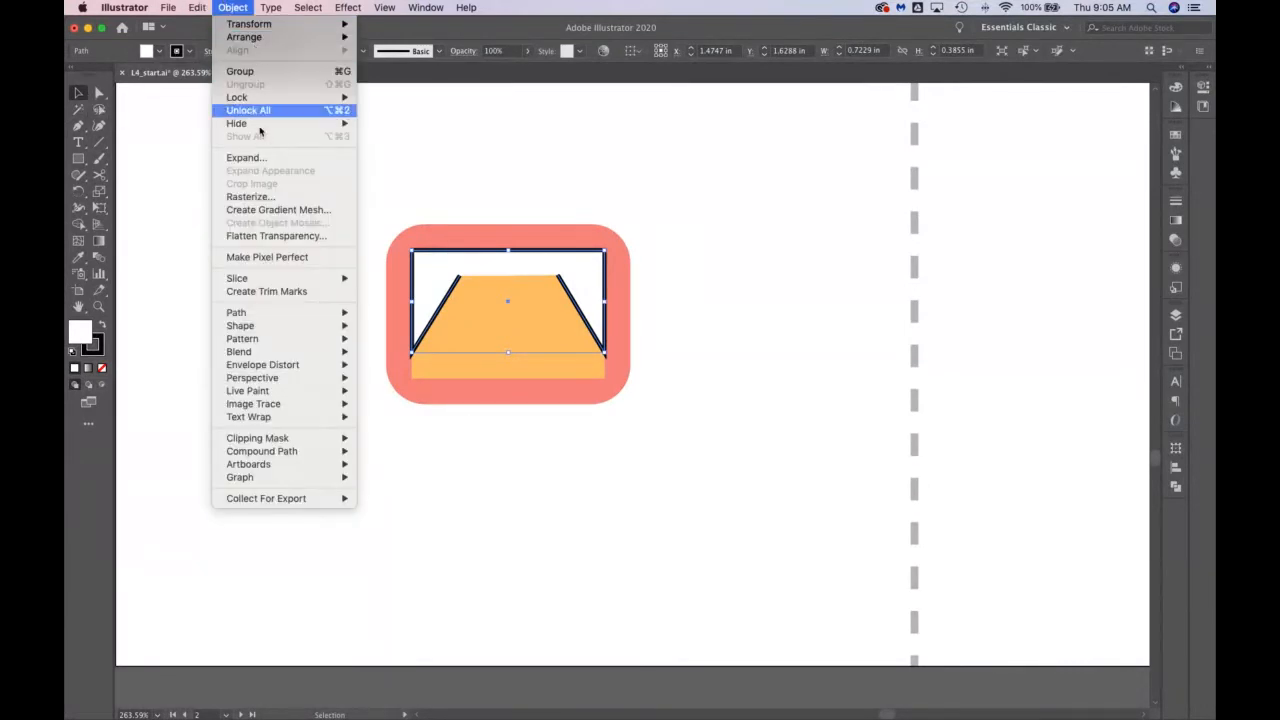
pyautogui.moveTo(277, 316)
pyautogui.click(378, 313)
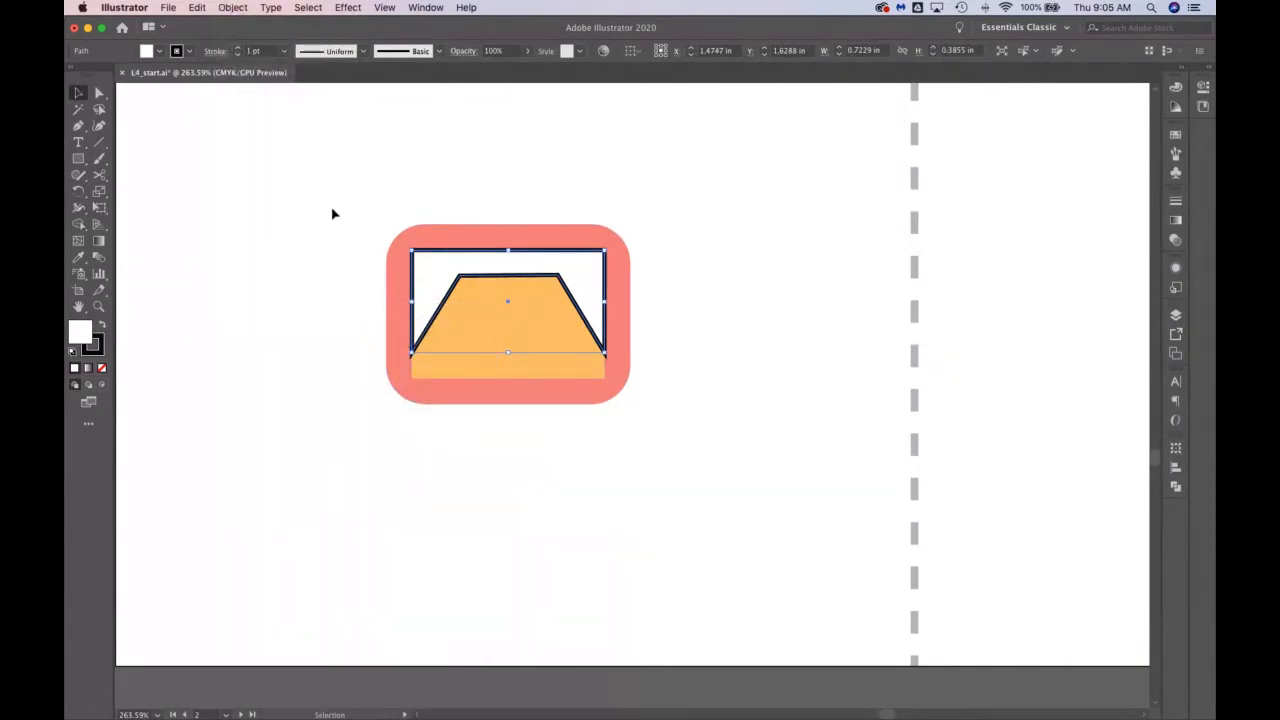
# Step: Remove the stroke from the closed path in the Start artwork by setting it to None
pyautogui.hscroll(10, 563, 281)
pyautogui.hscroll(2, 563, 281)
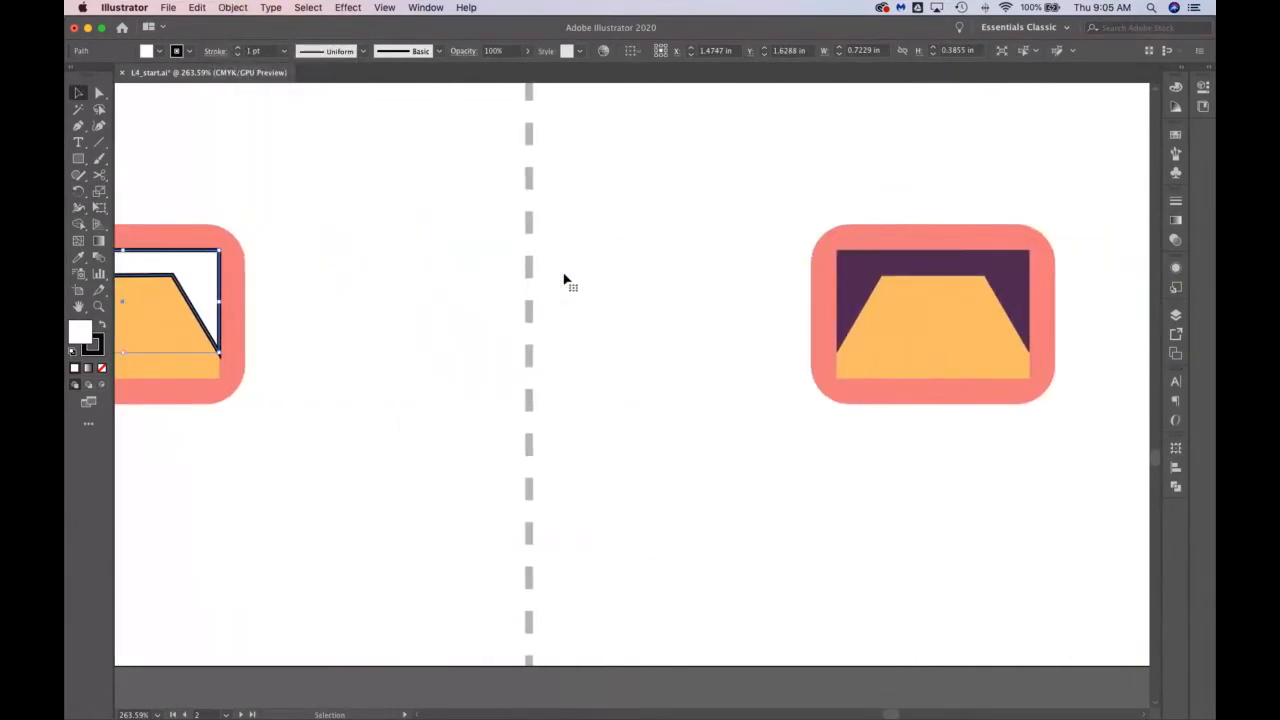
pyautogui.hscroll(-3, 563, 281)
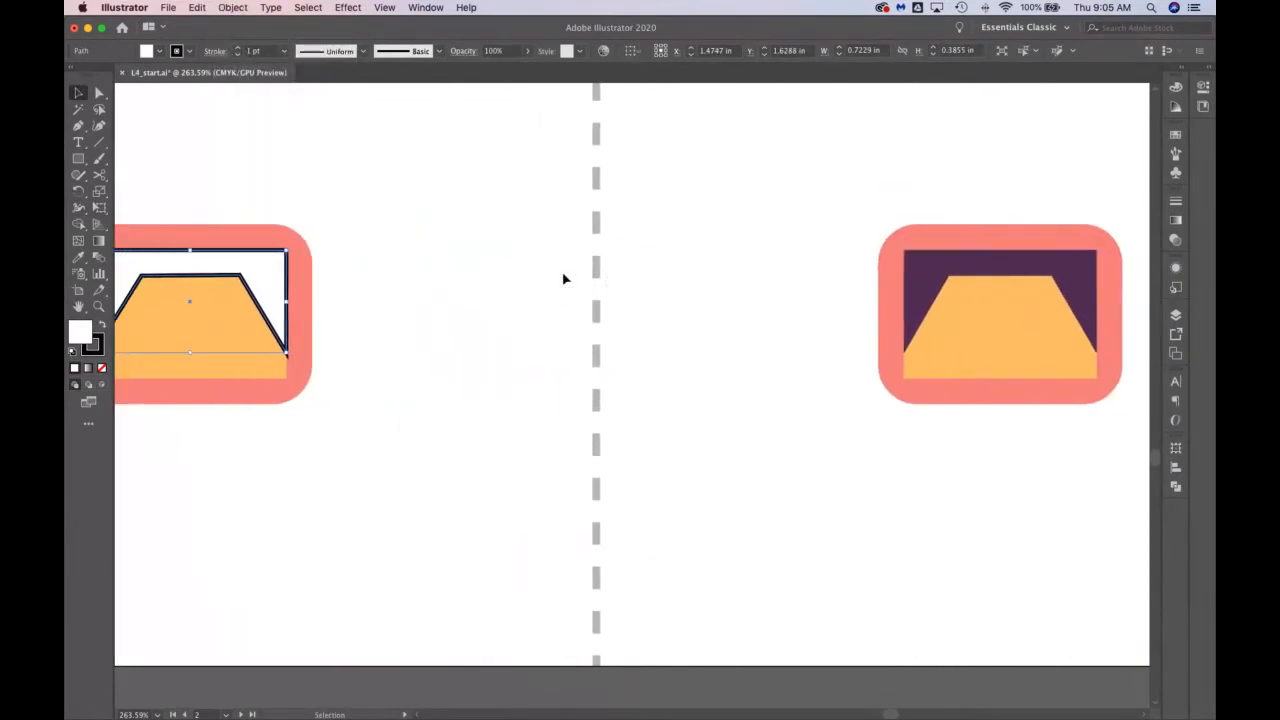
pyautogui.click(99, 306)
pyautogui.moveTo(455, 321); pyautogui.dragTo(402, 319)
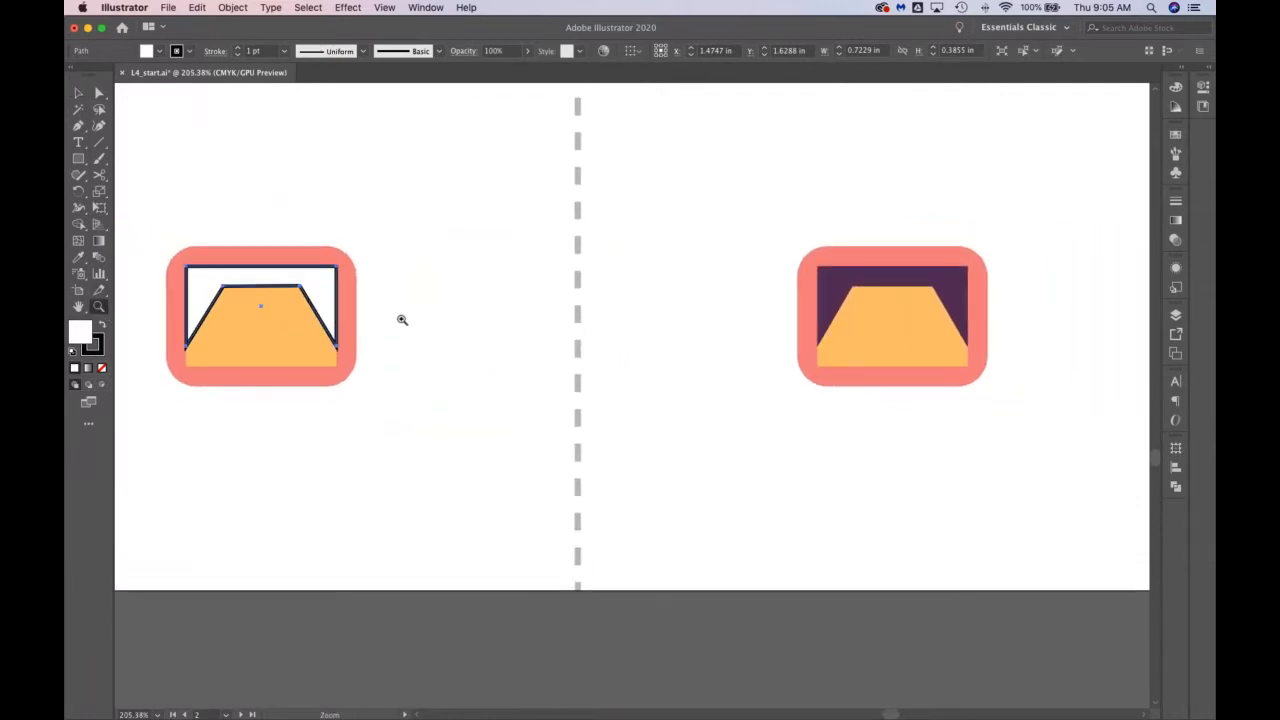
pyautogui.hscroll(-1, 402, 319)
pyautogui.click(189, 51)
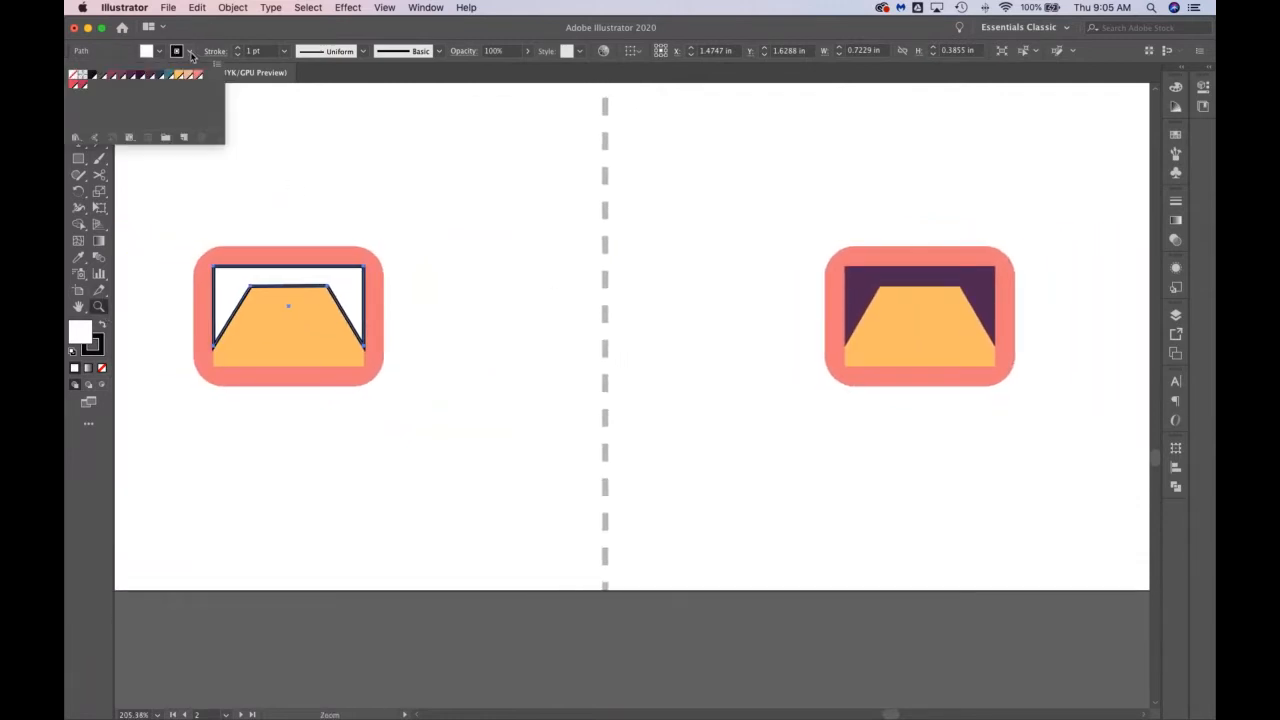
pyautogui.click(73, 75)
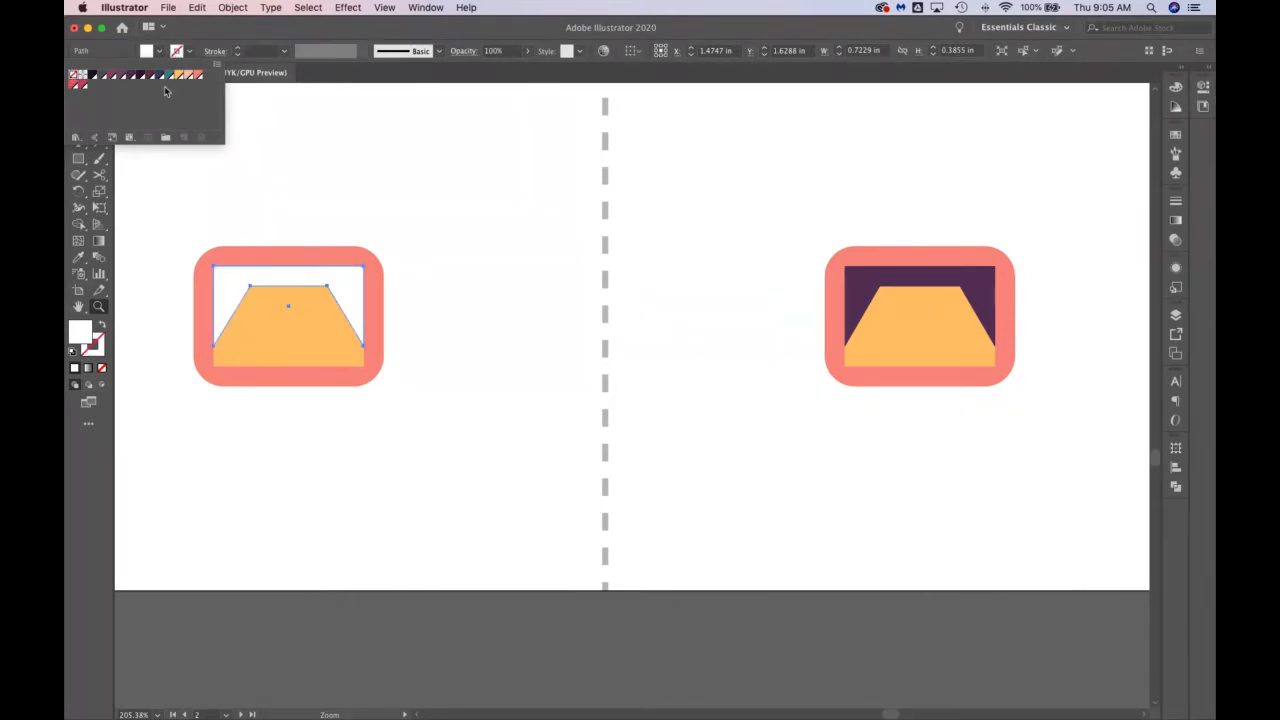
# Step: Fill the closed path with the dark purple swatch that matches the Final artwork
pyautogui.click(162, 53)
pyautogui.click(162, 53)
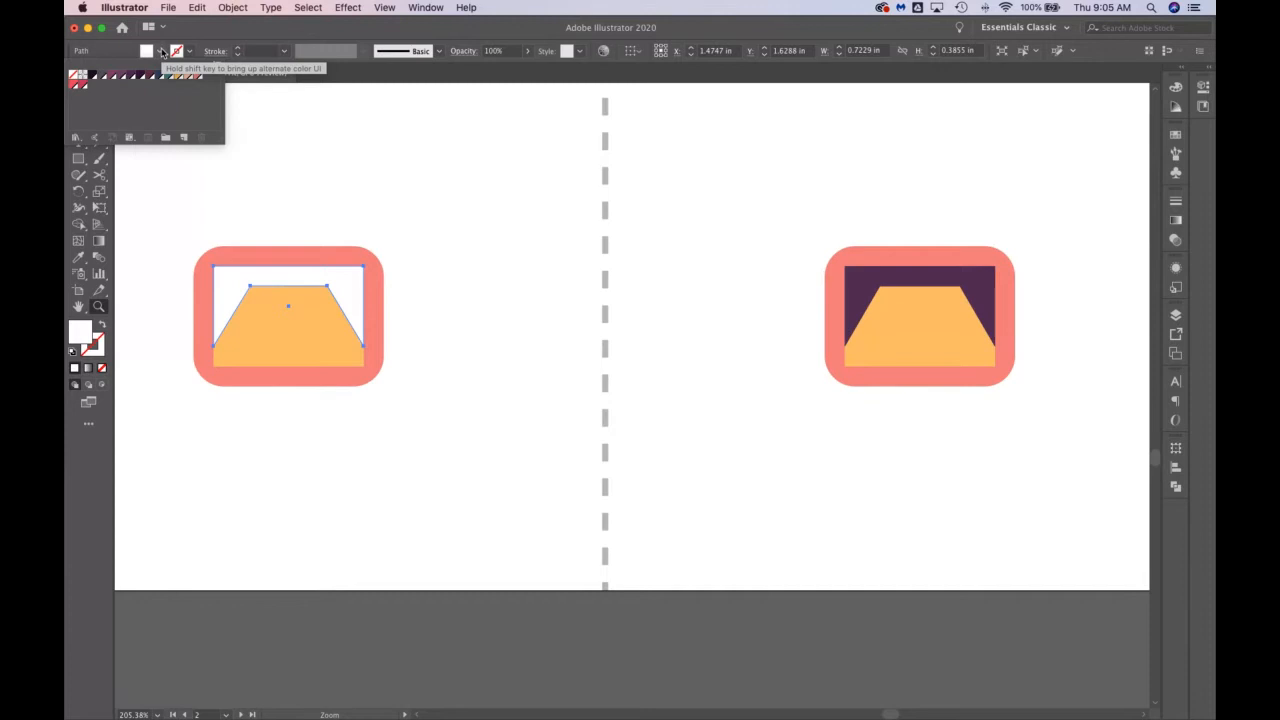
pyautogui.click(131, 77)
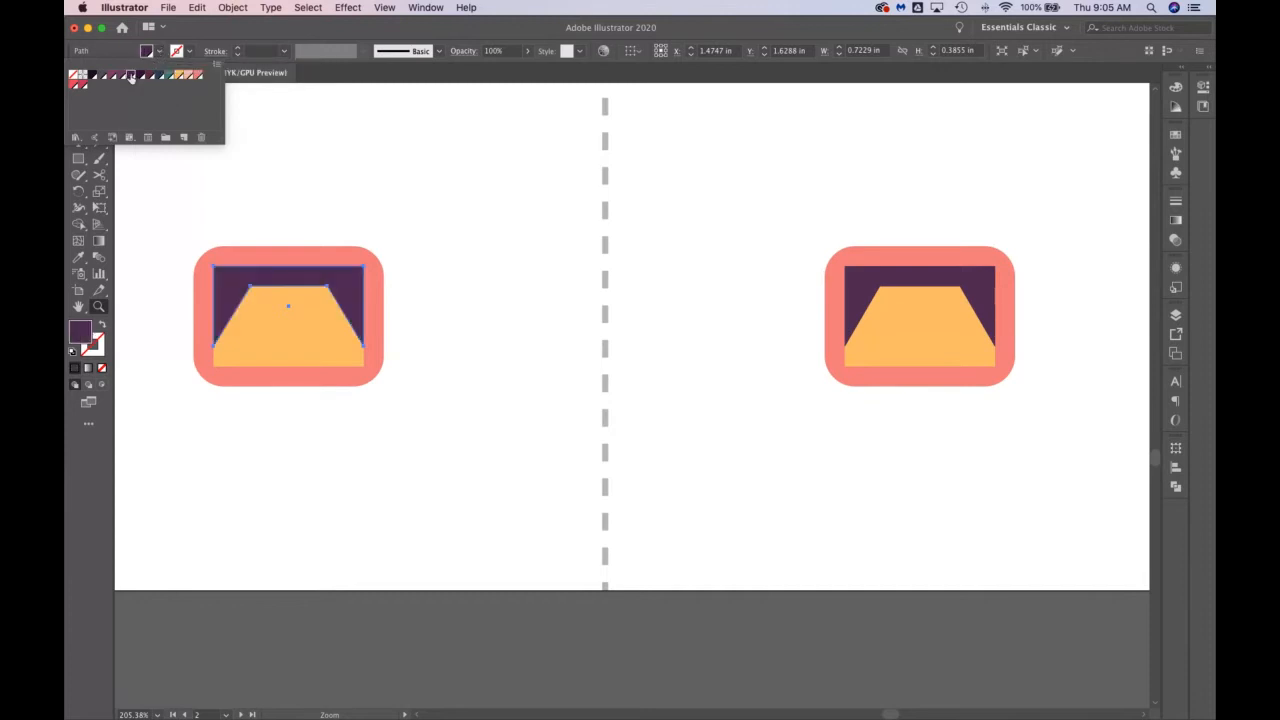
pyautogui.click(316, 166)
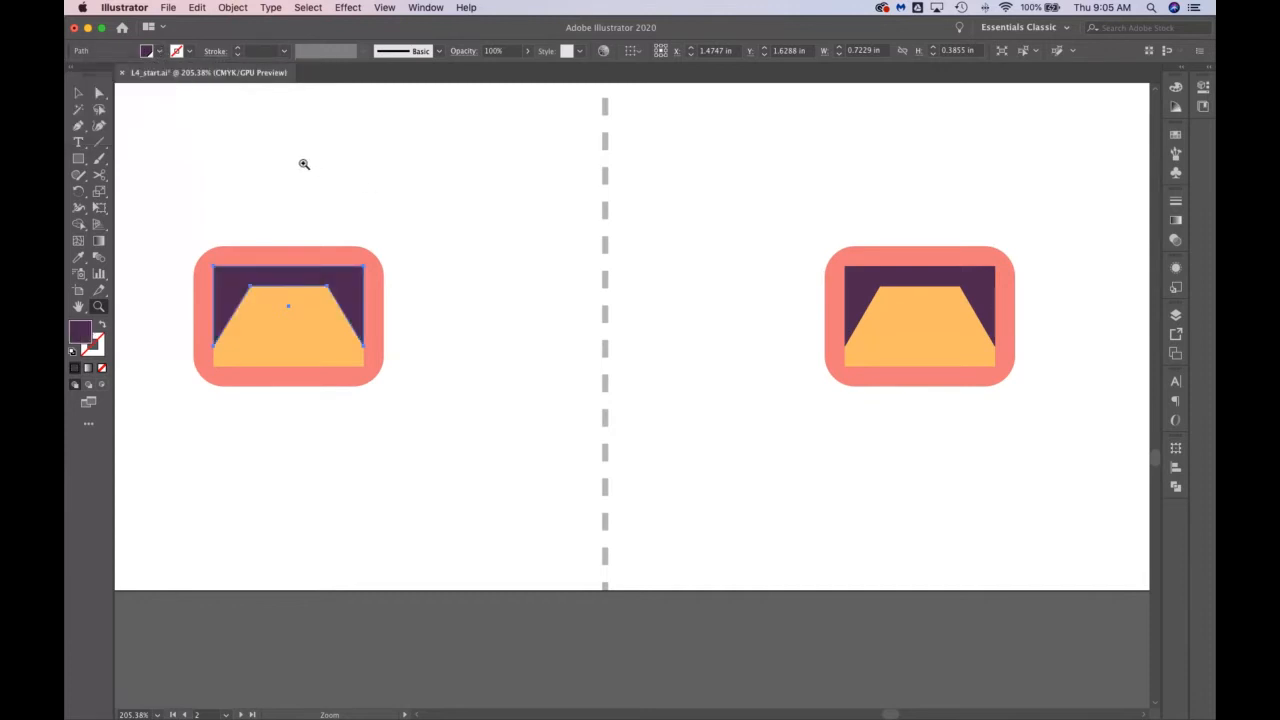
# Step: Group all the shapes of the Start window artwork, including the pink rounded rectangle, orange shape and purple shape
pyautogui.click(79, 93)
pyautogui.click(201, 197)
pyautogui.moveTo(168, 188); pyautogui.dragTo(446, 514)
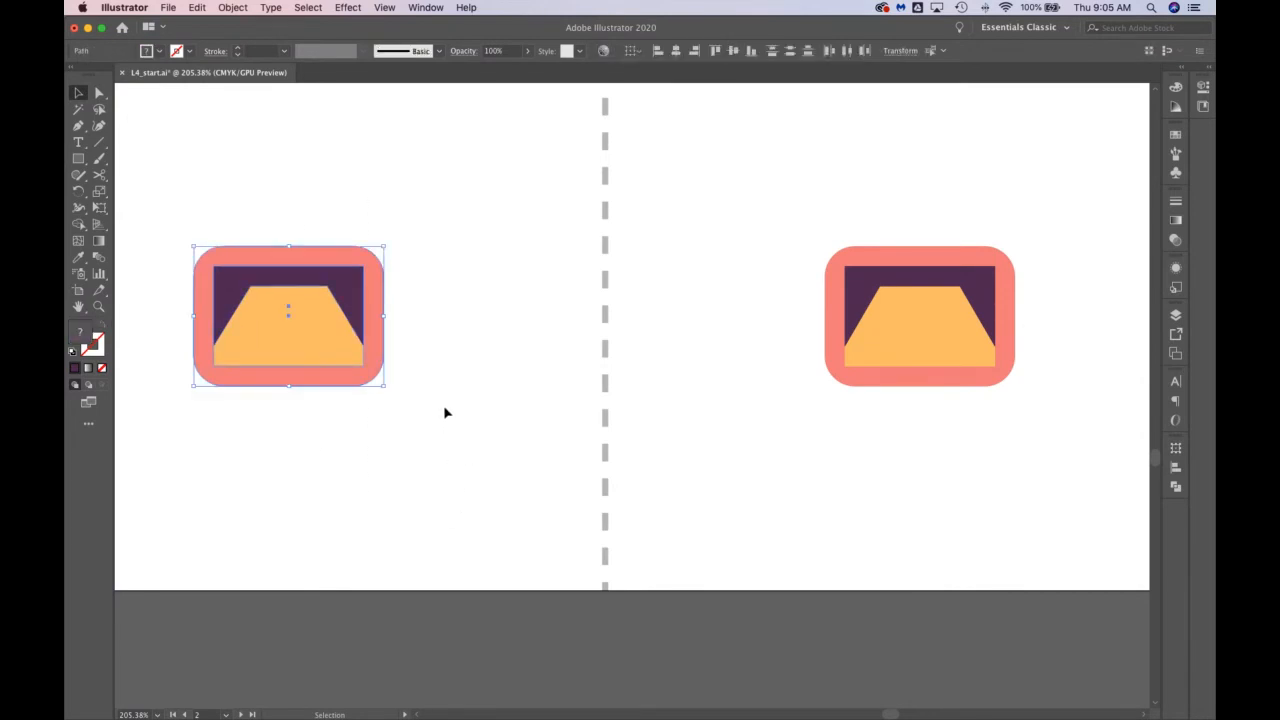
pyautogui.rightClick(370, 327)
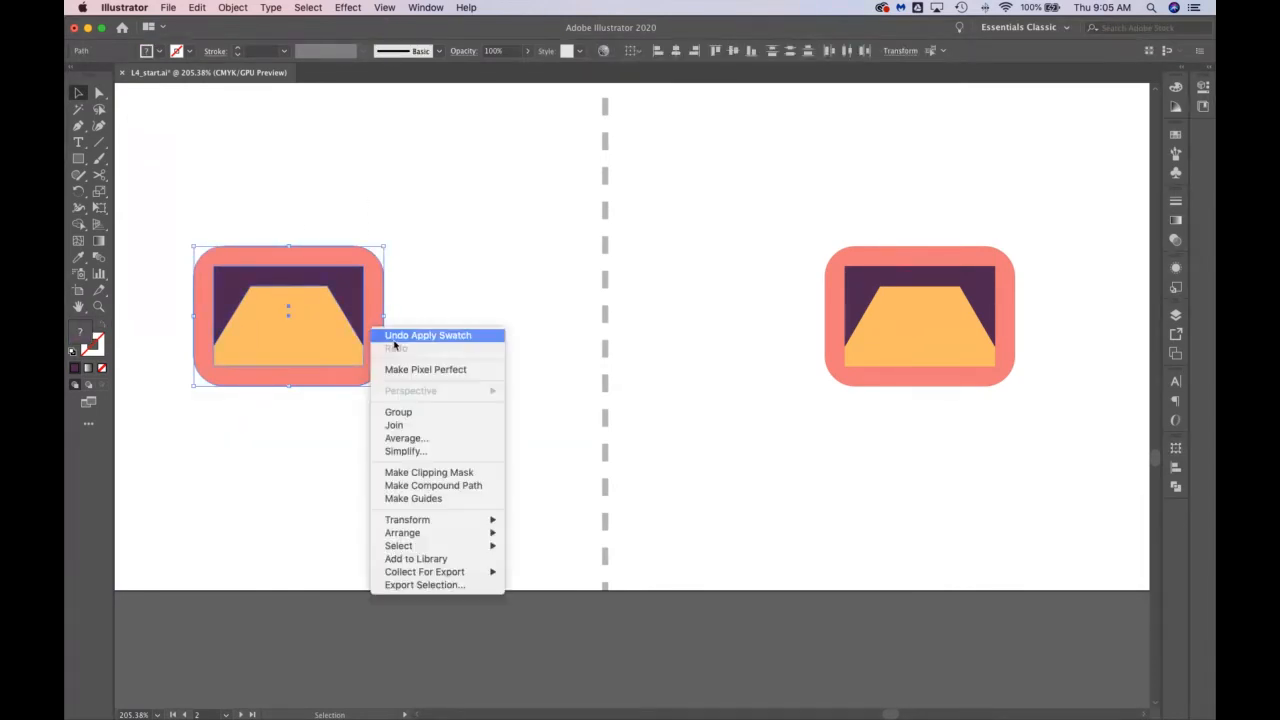
pyautogui.click(437, 413)
pyautogui.hscroll(-3, 554, 414)
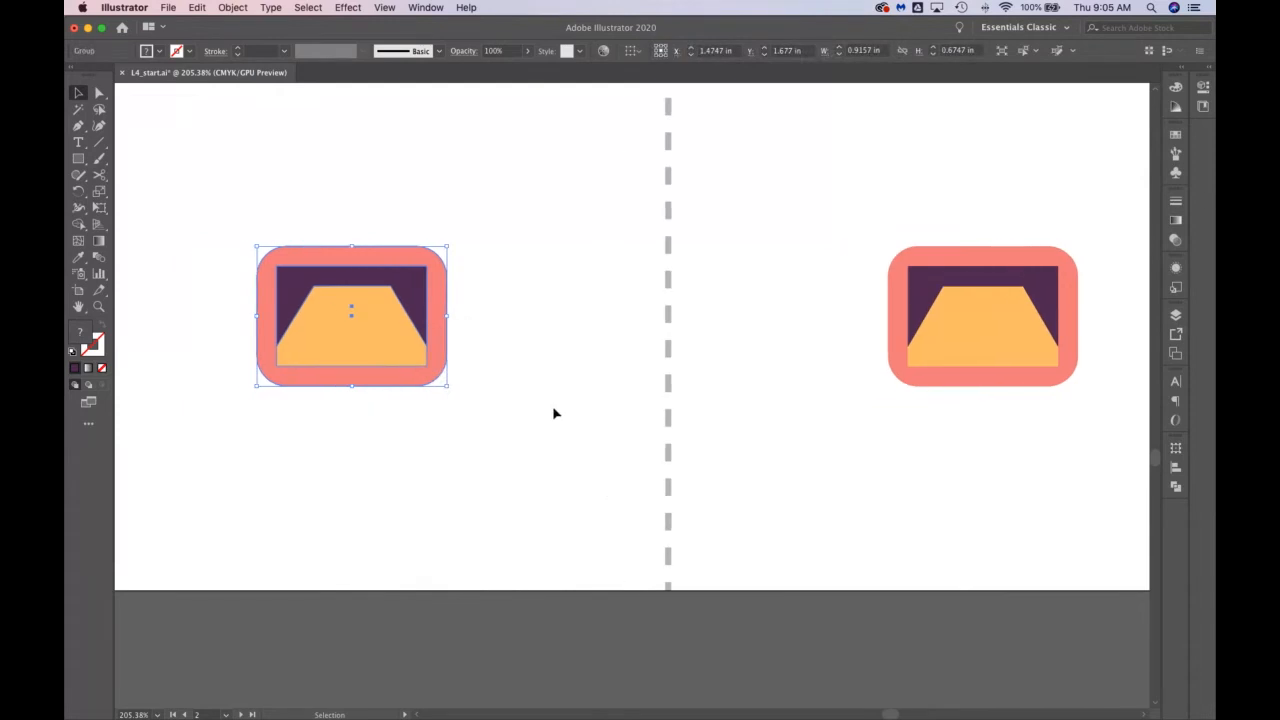
# Step: Examine the artboard below with the red square and rounded capsule, comparing its Start and Final versions
pyautogui.doubleClick(98, 307)
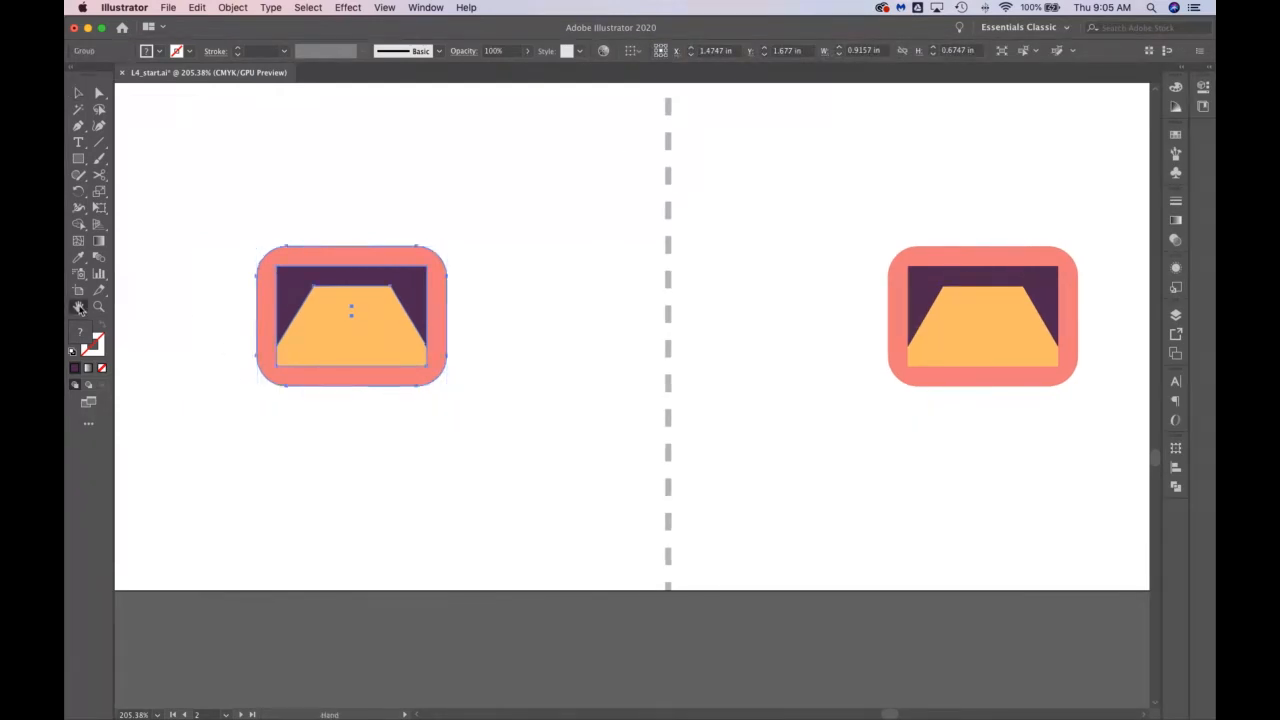
pyautogui.hscroll(-10, 452, 438)
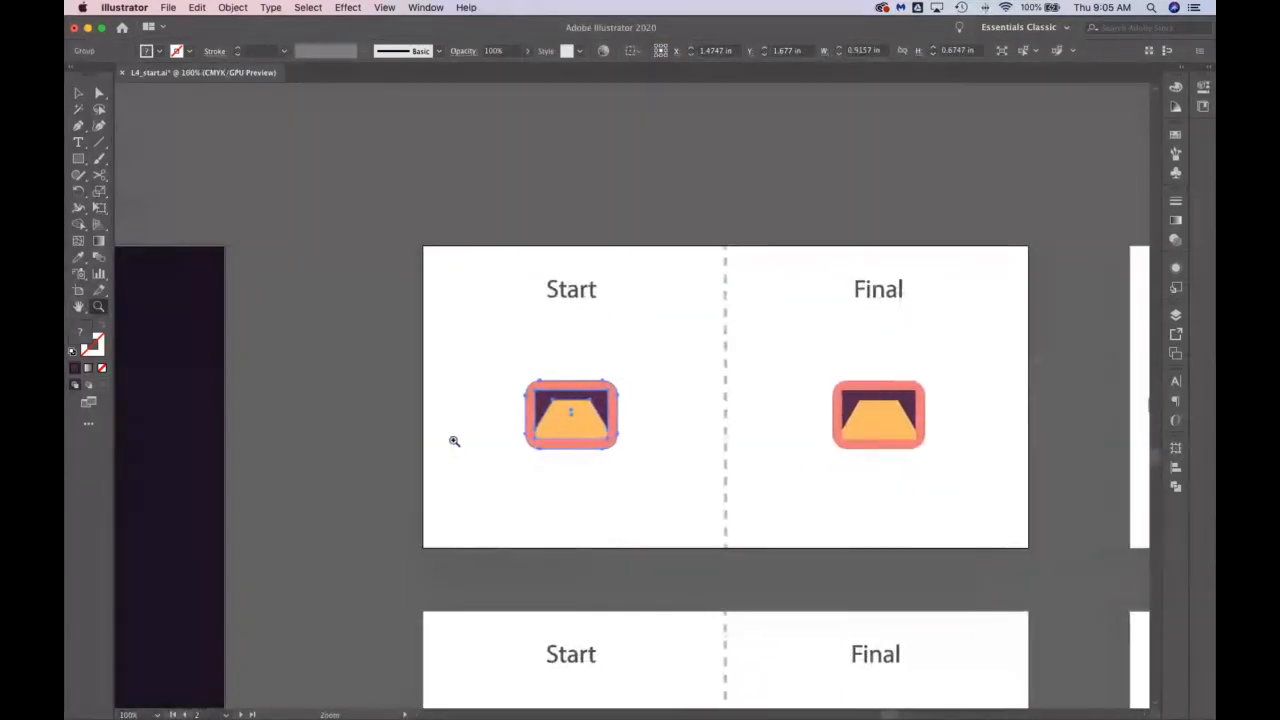
pyautogui.scroll(-10, 452, 440)
pyautogui.hscroll(-12, 452, 440)
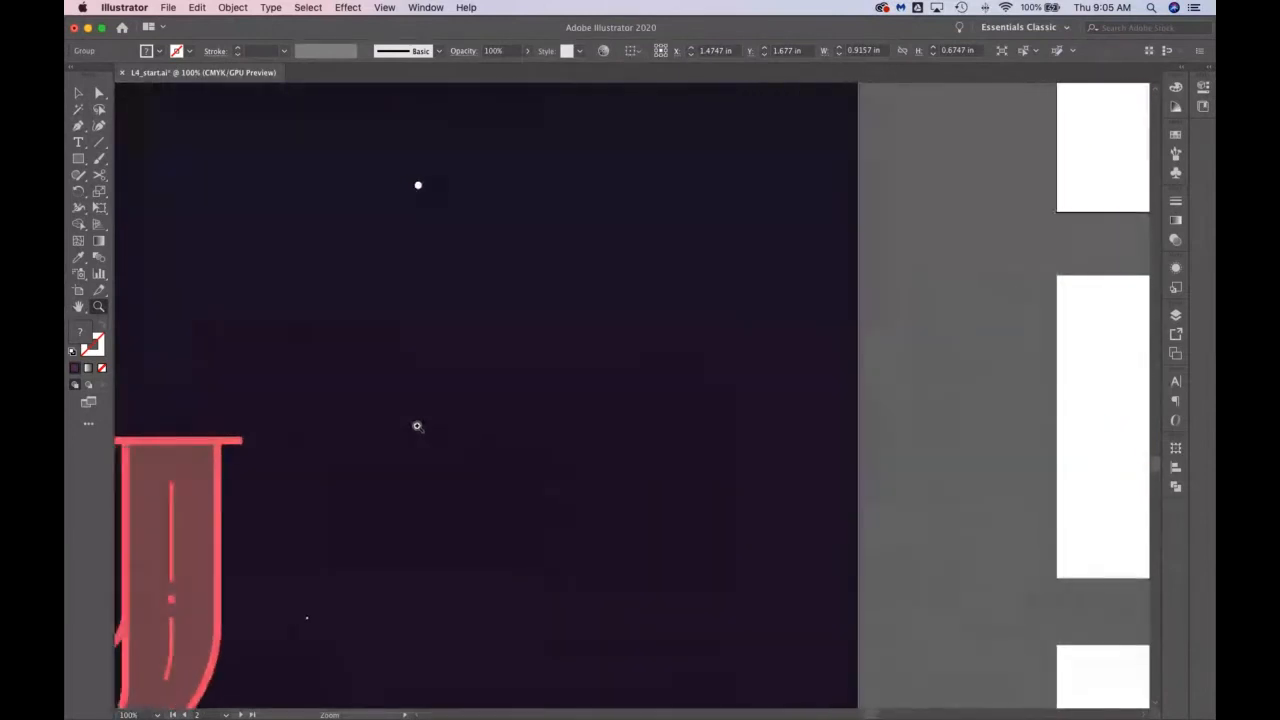
pyautogui.moveTo(547, 453); pyautogui.dragTo(239, 449)
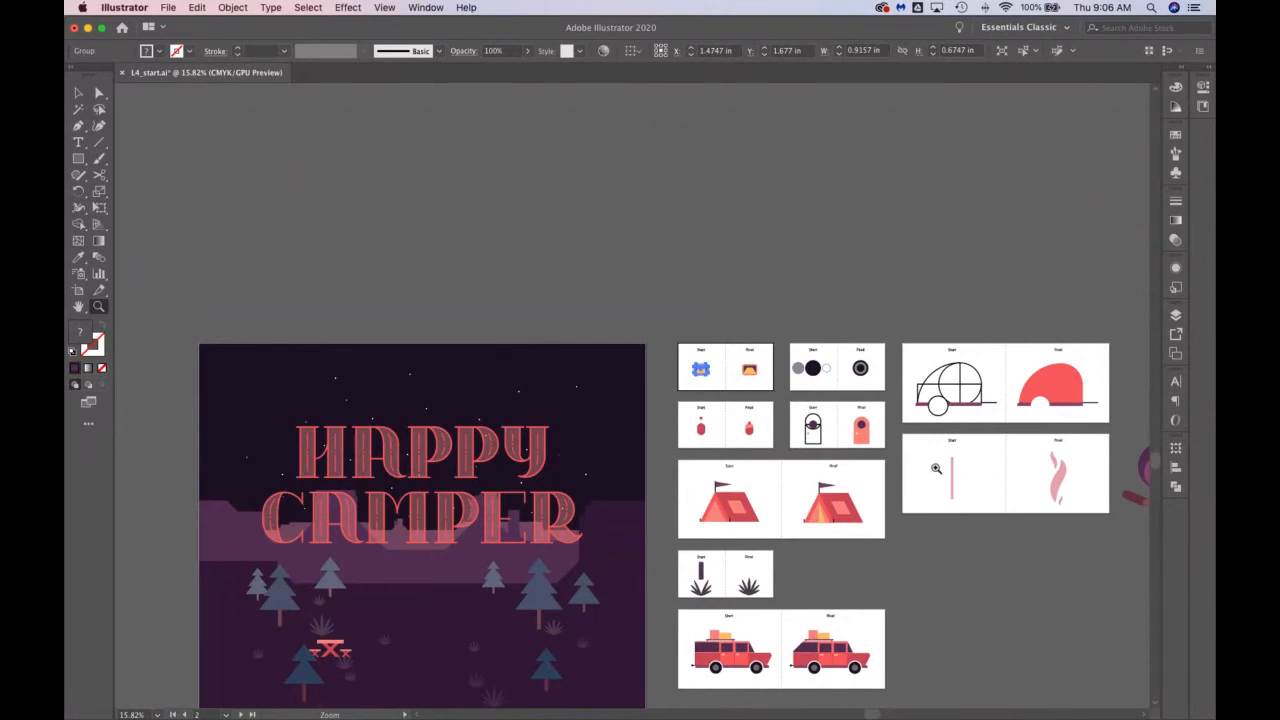
pyautogui.moveTo(716, 412); pyautogui.dragTo(1077, 586)
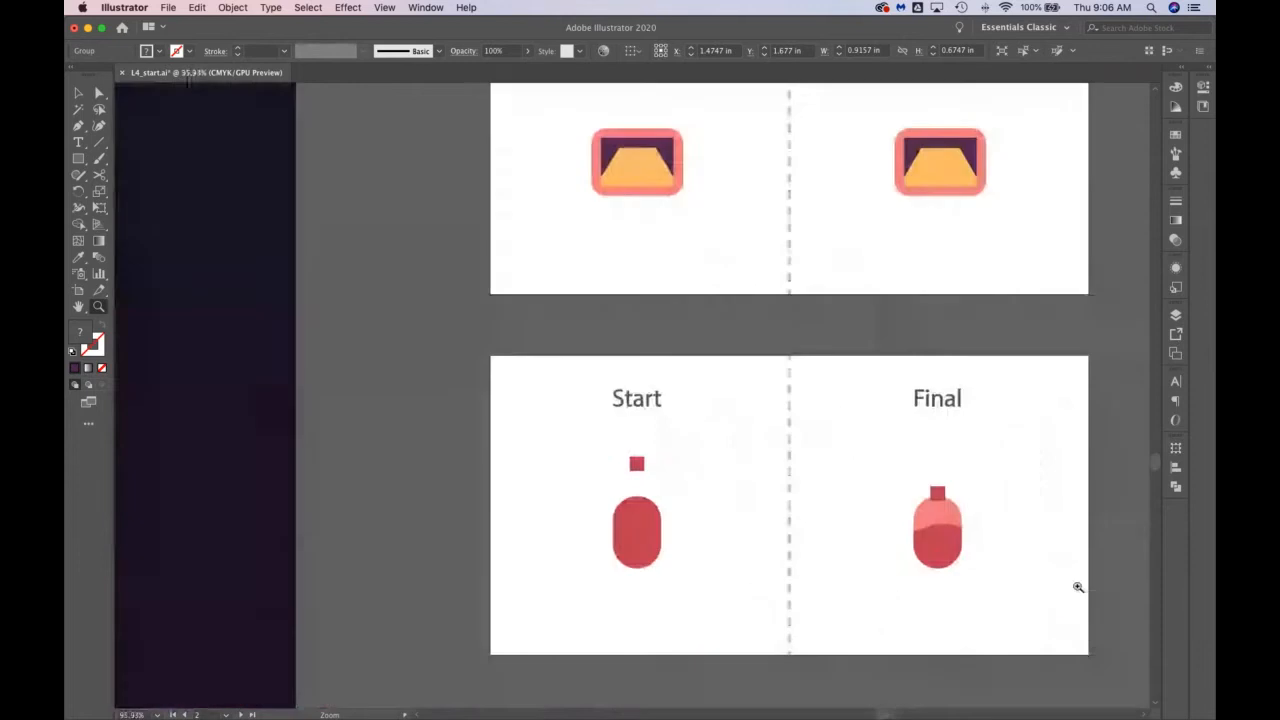
pyautogui.hscroll(5, 729, 443)
pyautogui.scroll(-2, 733, 445)
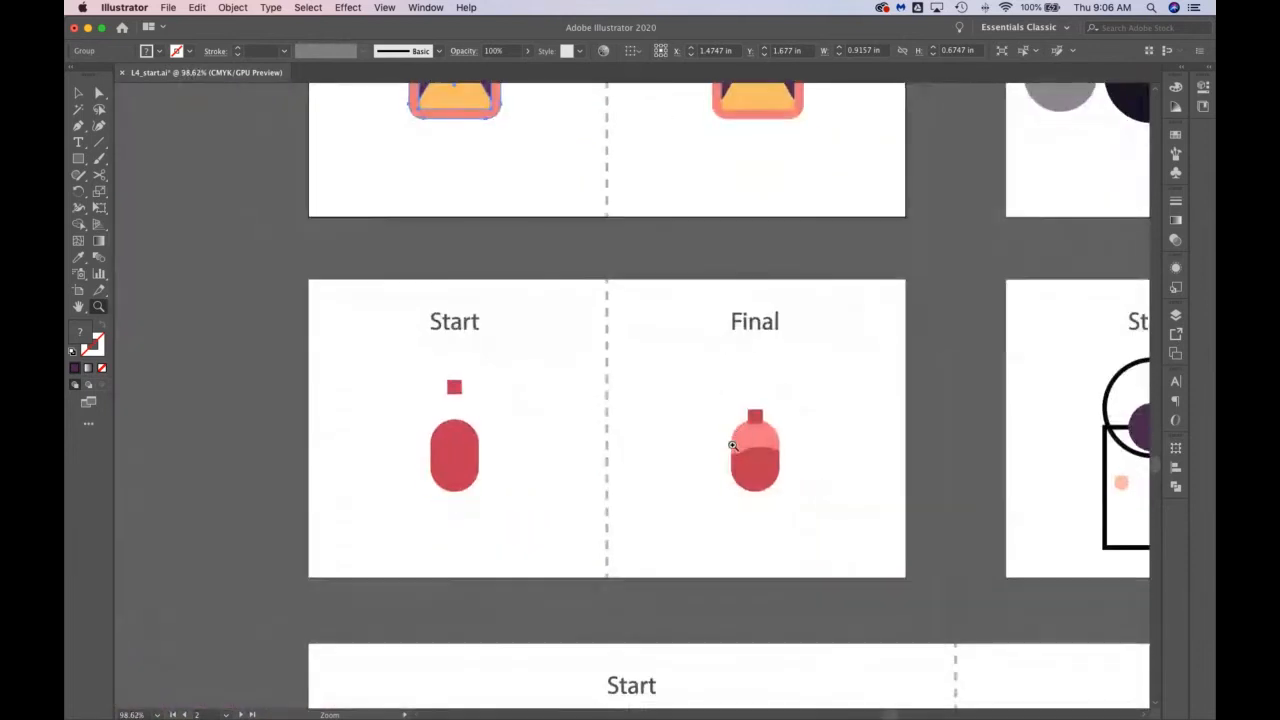
pyautogui.moveTo(442, 337); pyautogui.dragTo(562, 418)
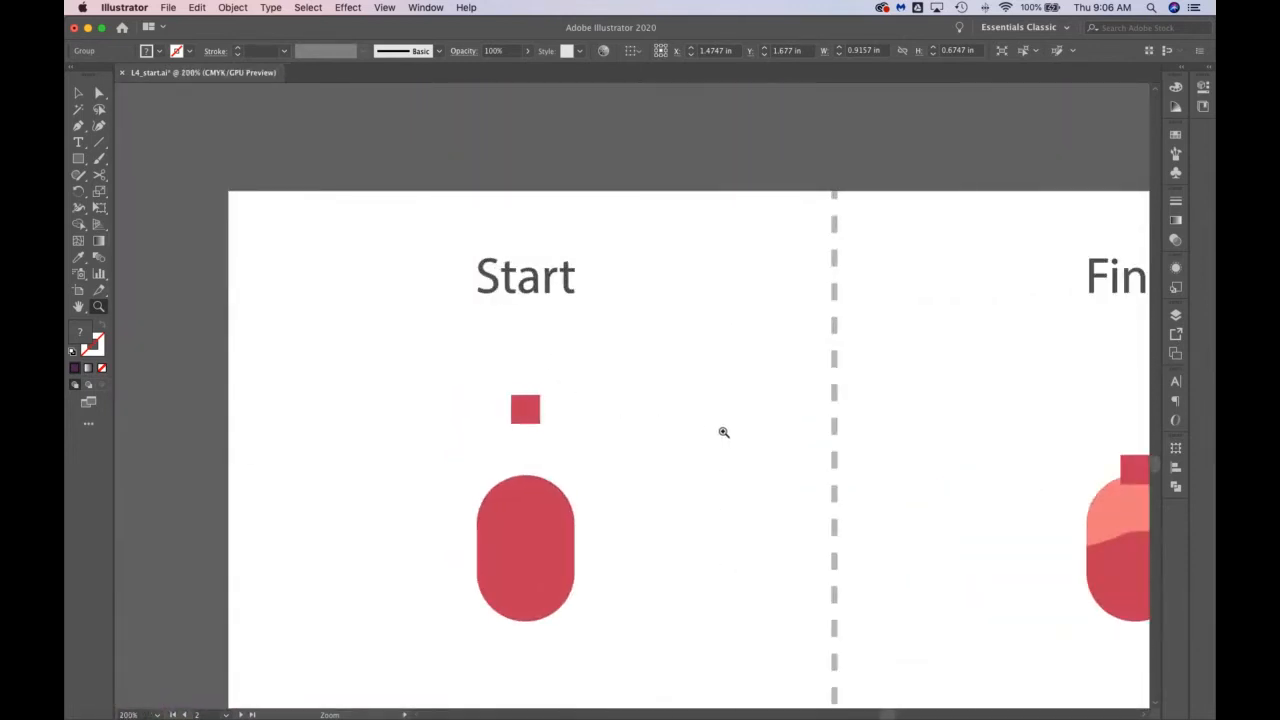
pyautogui.moveTo(846, 463); pyautogui.dragTo(790, 493)
pyautogui.hscroll(3, 790, 493)
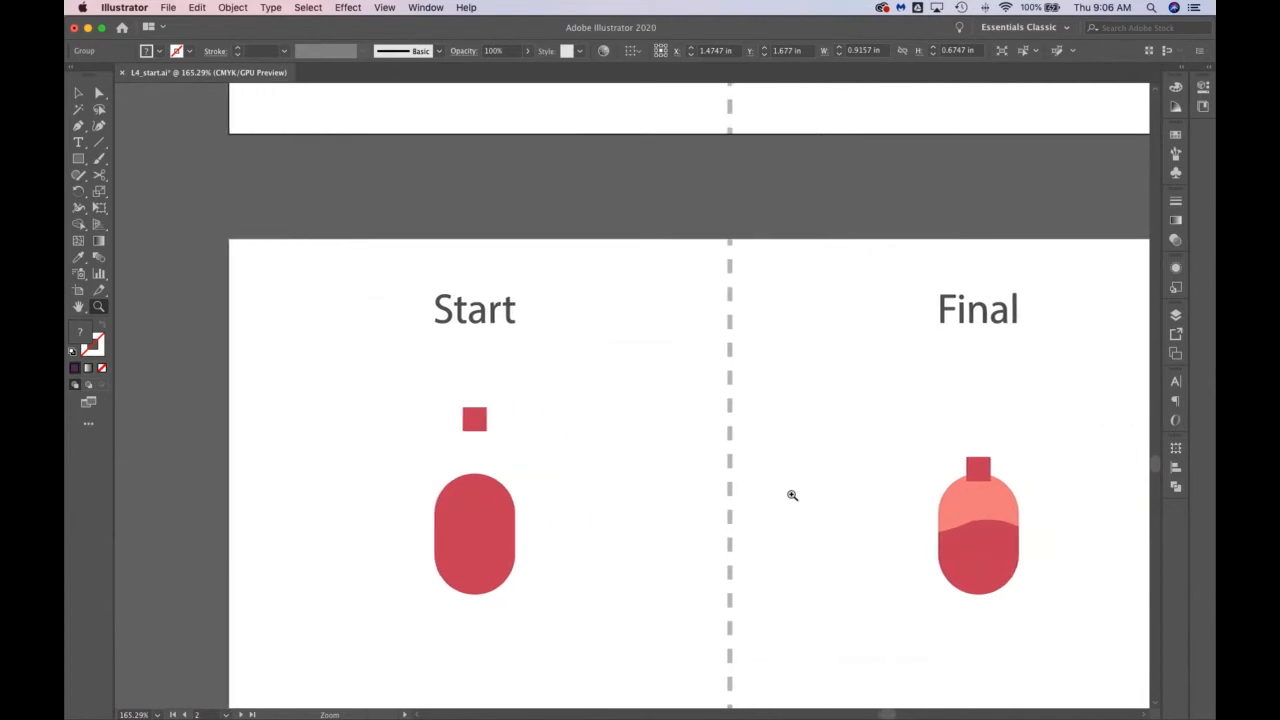
pyautogui.scroll(-2, 790, 493)
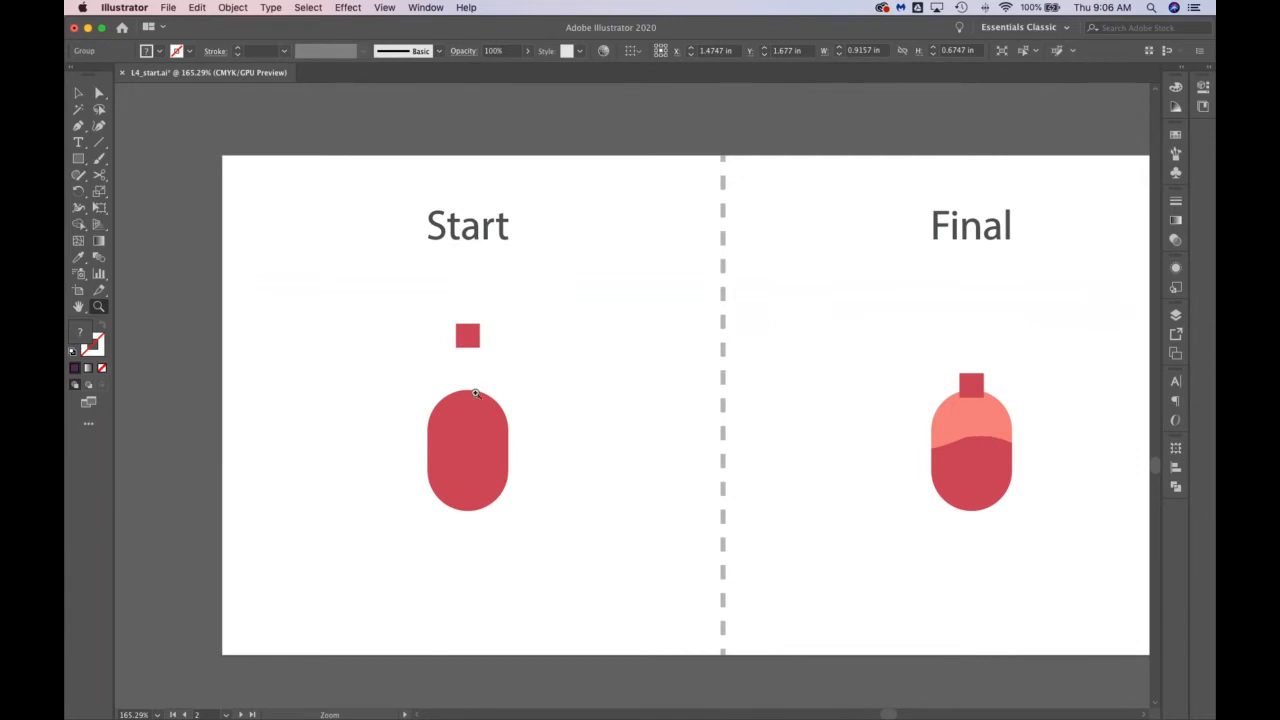
# Step: Try to cut across the unselected red capsule in the Start artwork with the Knife tool
pyautogui.moveTo(99, 174)
pyautogui.mouseDown()
pyautogui.moveTo(129, 186)
pyautogui.moveTo(146, 216)
pyautogui.mouseUp()
pyautogui.moveTo(337, 537)
pyautogui.mouseDown()
pyautogui.moveTo(391, 587)
pyautogui.moveTo(486, 564)
pyautogui.moveTo(562, 604)
pyautogui.moveTo(616, 529)
pyautogui.moveTo(700, 589)
pyautogui.moveTo(698, 486)
pyautogui.mouseUp()
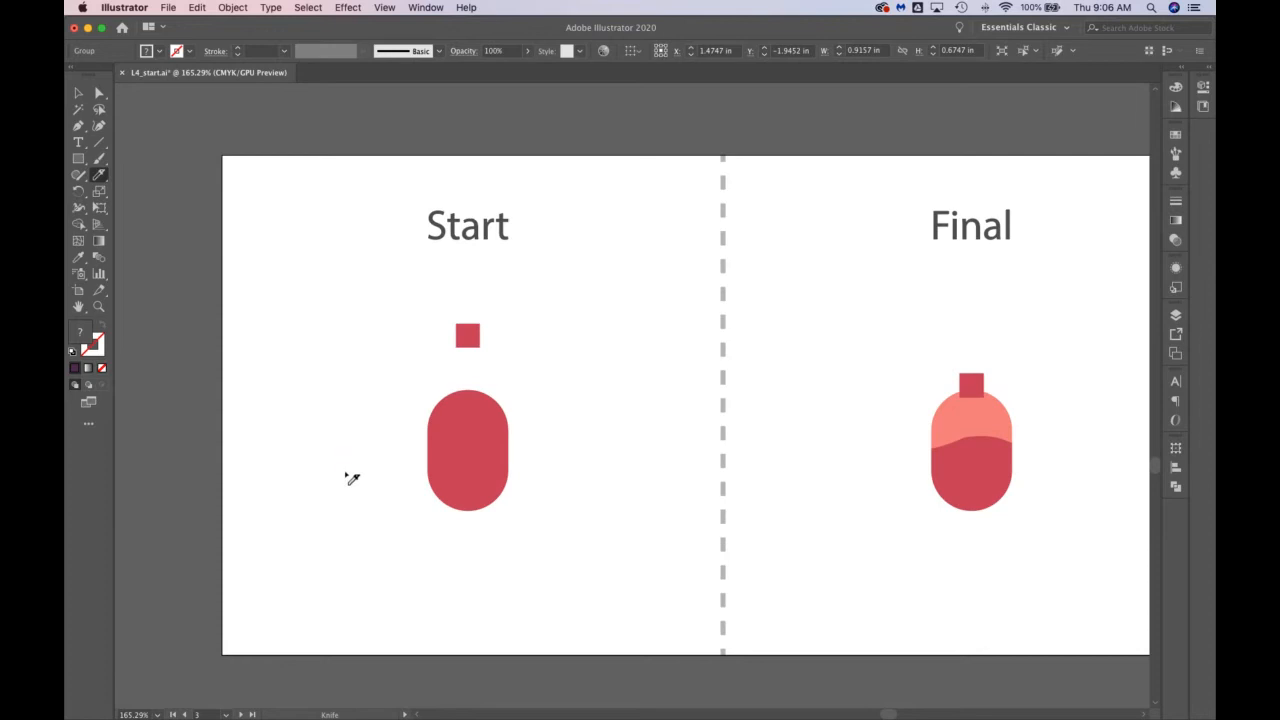
pyautogui.moveTo(345, 472)
pyautogui.mouseDown()
pyautogui.moveTo(414, 434)
pyautogui.moveTo(600, 471)
pyautogui.mouseUp()
# Step: Select the red capsule in the Start artwork and slice it across its middle with the Knife tool
pyautogui.click(79, 97)
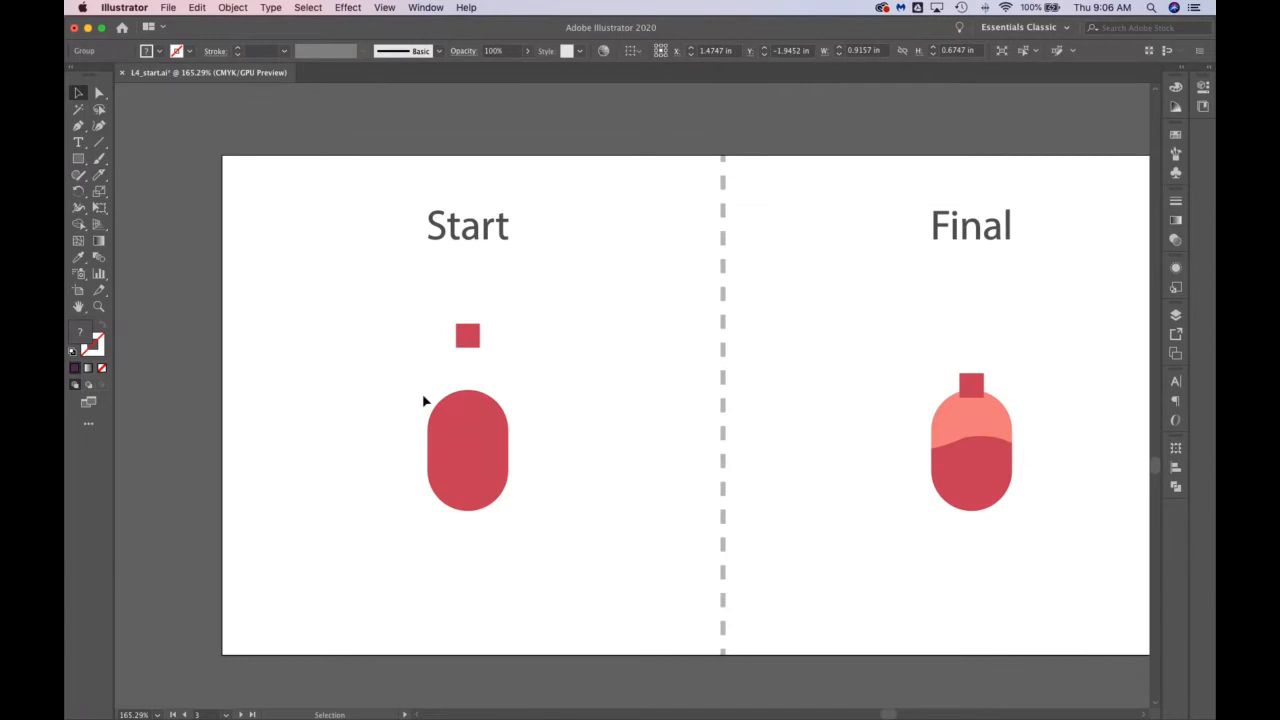
pyautogui.click(473, 446)
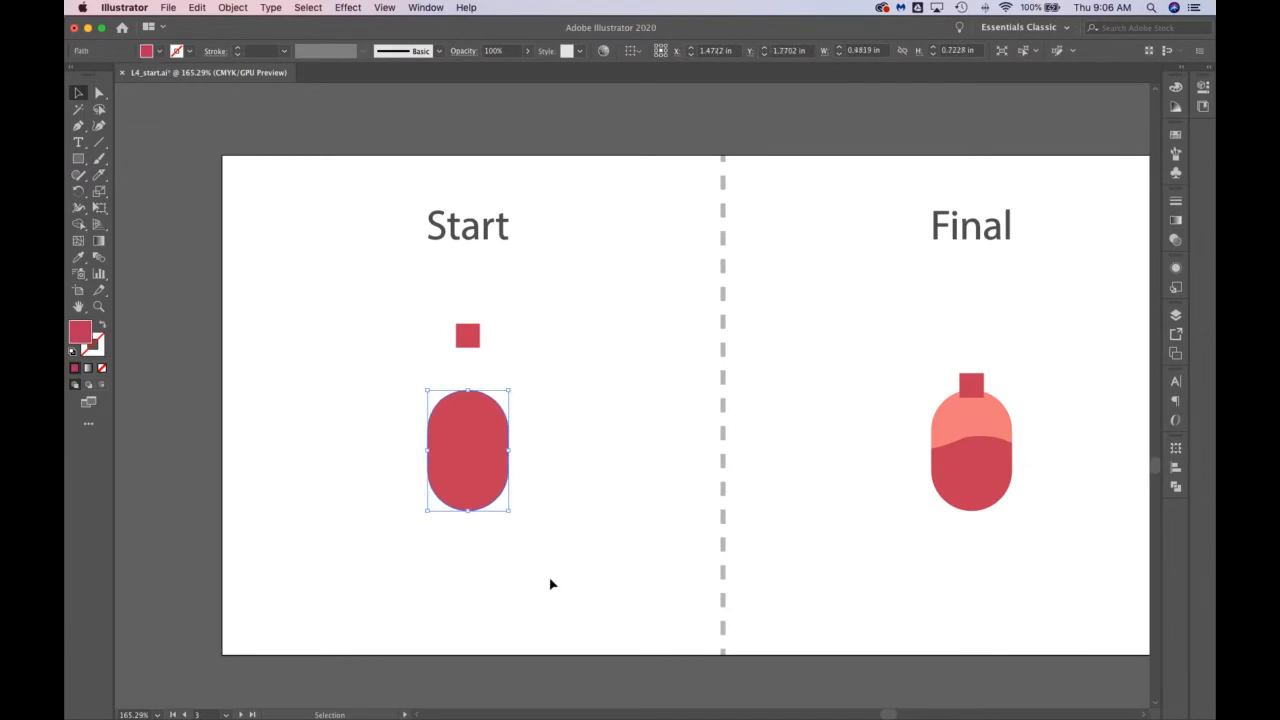
pyautogui.click(104, 174)
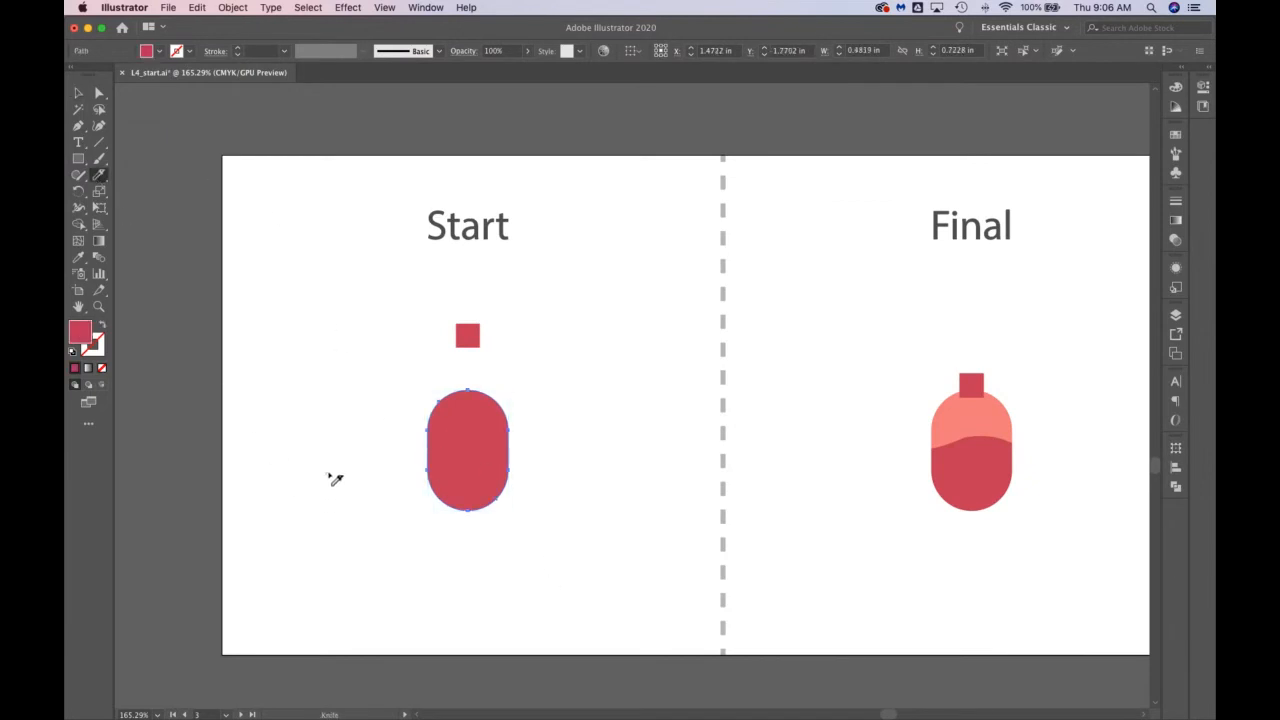
pyautogui.moveTo(330, 476)
pyautogui.mouseDown()
pyautogui.moveTo(371, 434)
pyautogui.moveTo(515, 471)
pyautogui.moveTo(596, 466)
pyautogui.mouseUp()
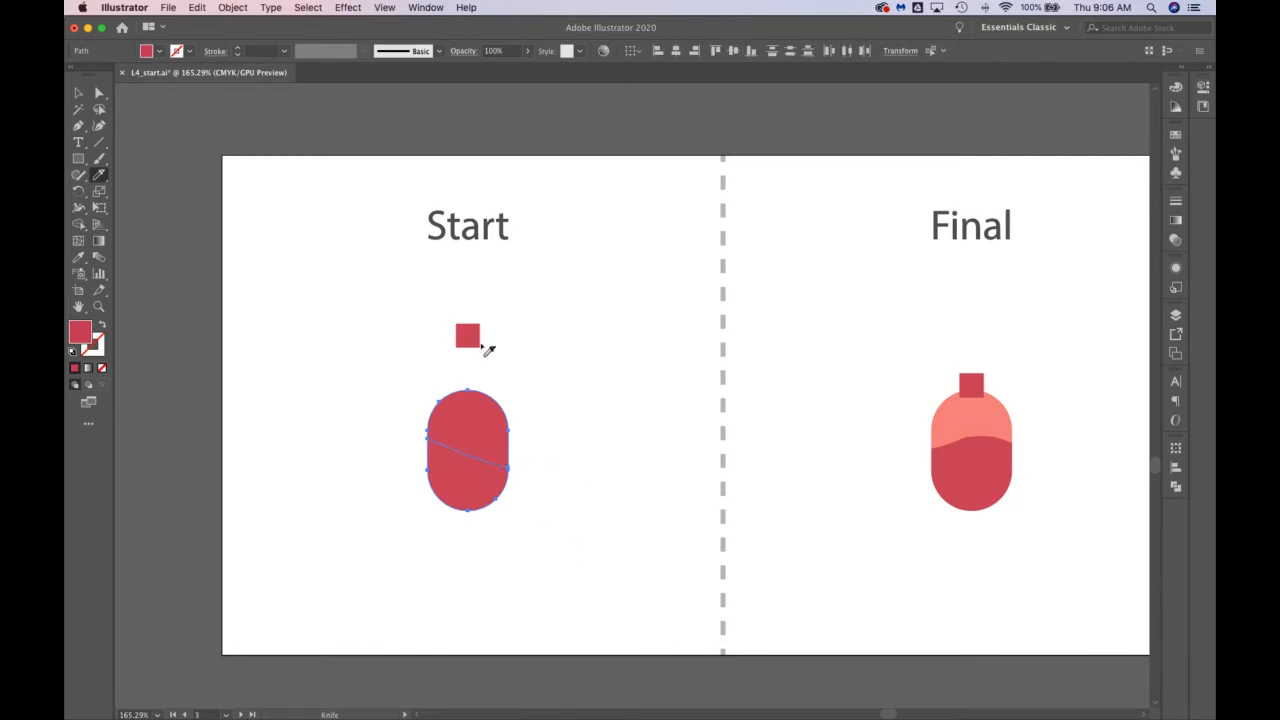
# Step: Undo the Knife cut and slice the capsule again with a gently curved line across its middle
pyautogui.click(196, 7)
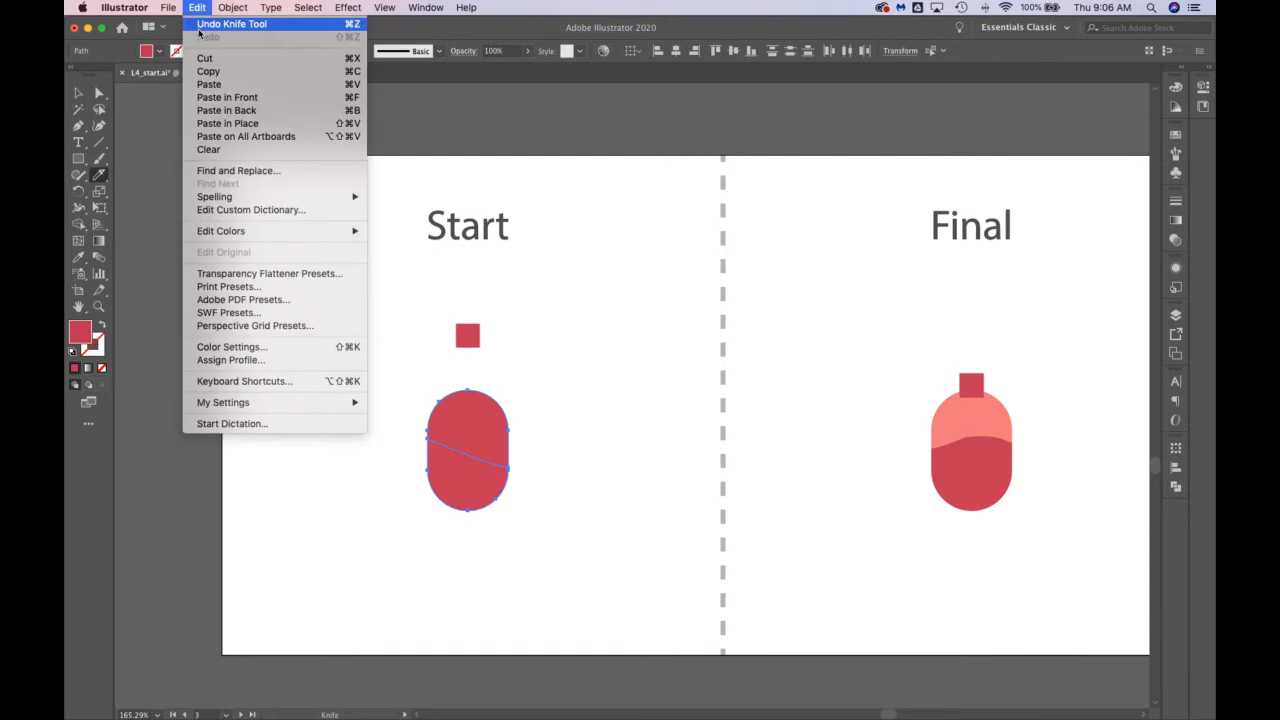
pyautogui.click(200, 27)
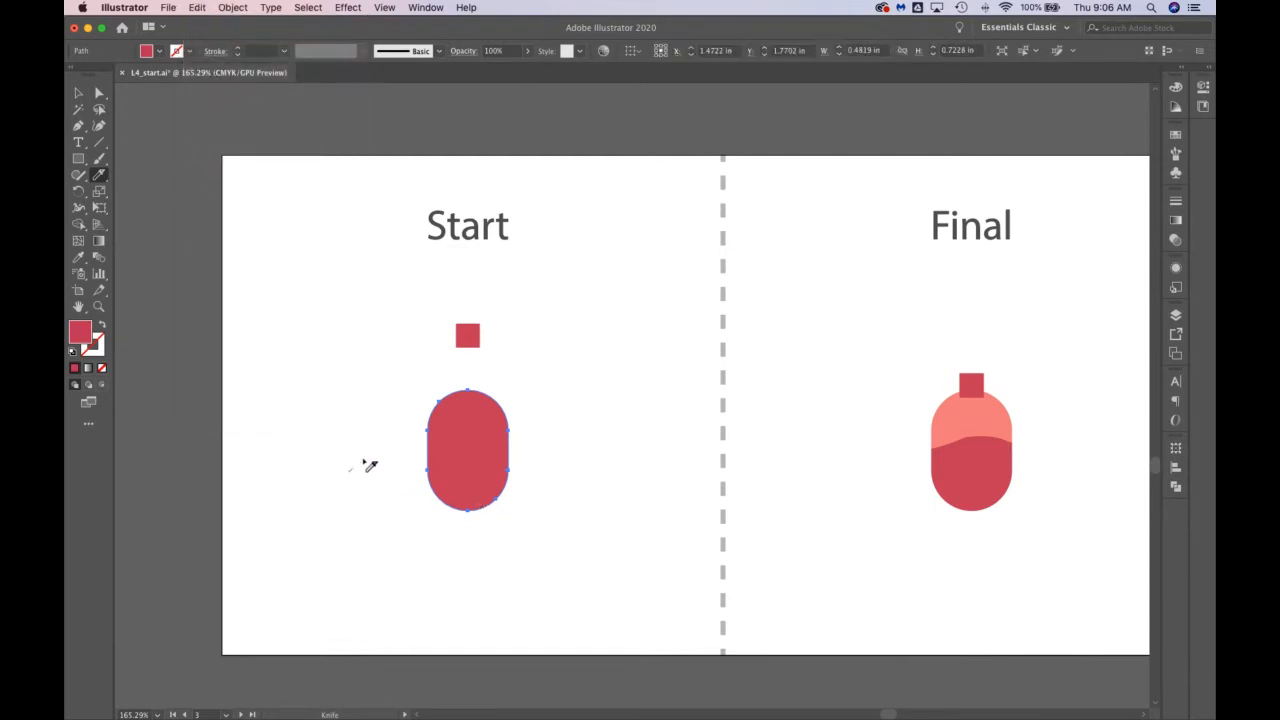
pyautogui.moveTo(368, 465)
pyautogui.mouseDown()
pyautogui.moveTo(426, 437)
pyautogui.moveTo(552, 447)
pyautogui.mouseUp()
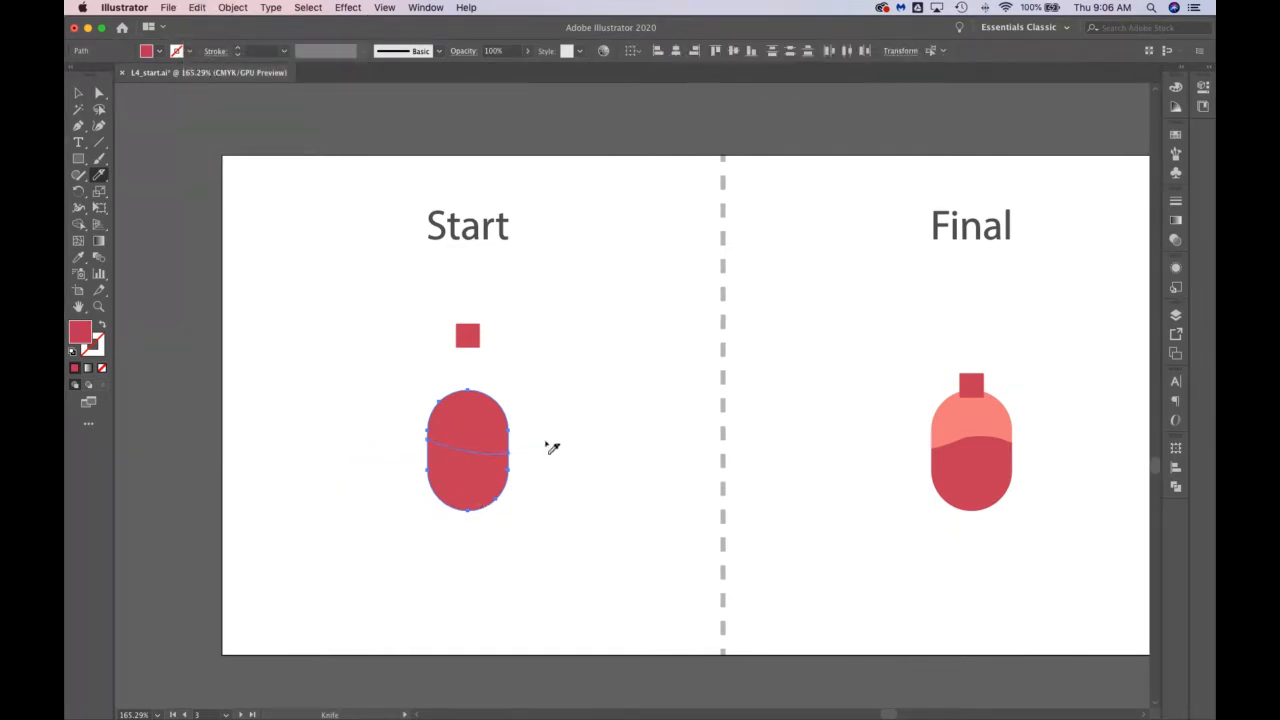
pyautogui.hscroll(1, 552, 448)
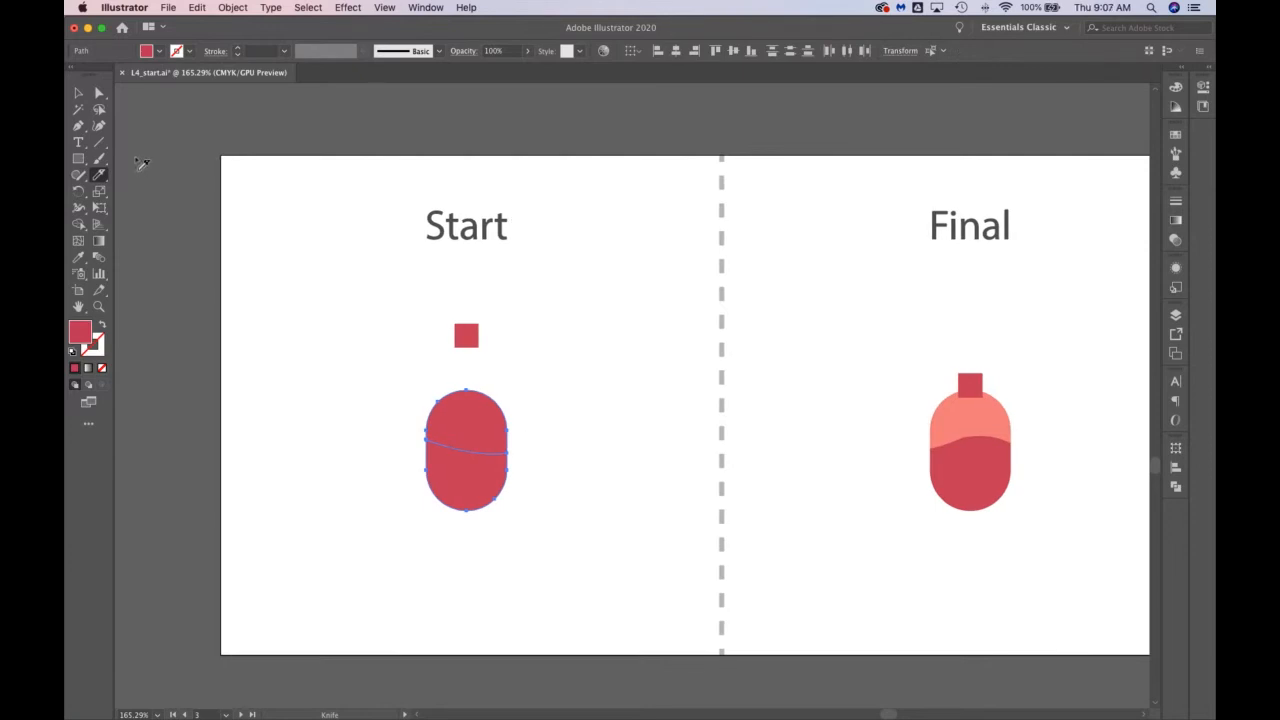
# Step: Select only the capsule's upper piece, move it away from the lower piece to test the cut, and undo the move
pyautogui.click(98, 93)
pyautogui.click(405, 400)
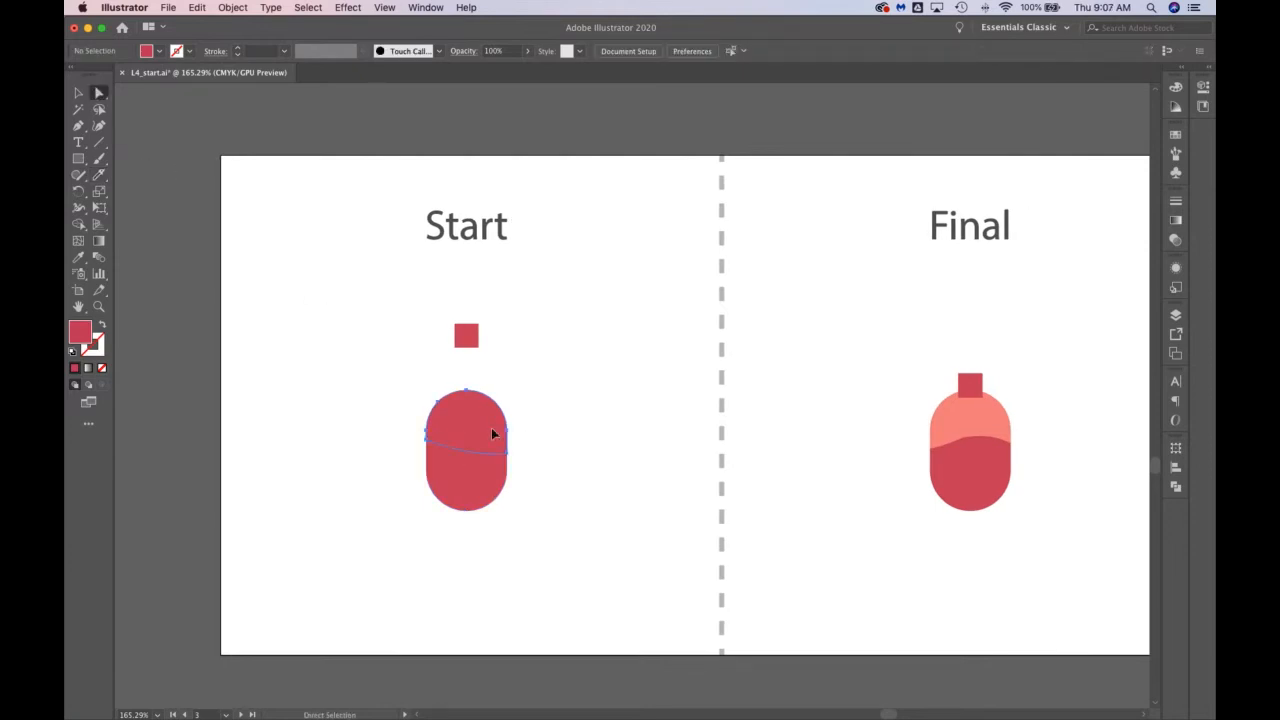
pyautogui.moveTo(491, 433); pyautogui.dragTo(552, 400)
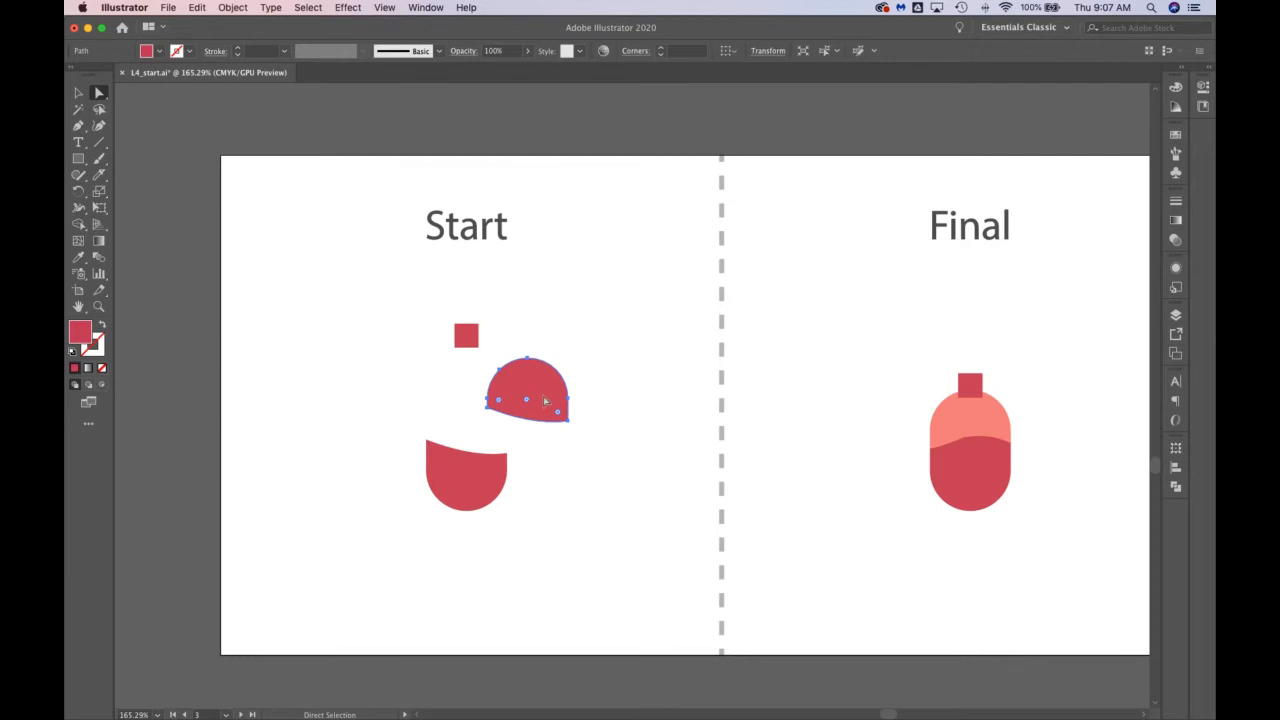
pyautogui.click(197, 7)
pyautogui.click(211, 23)
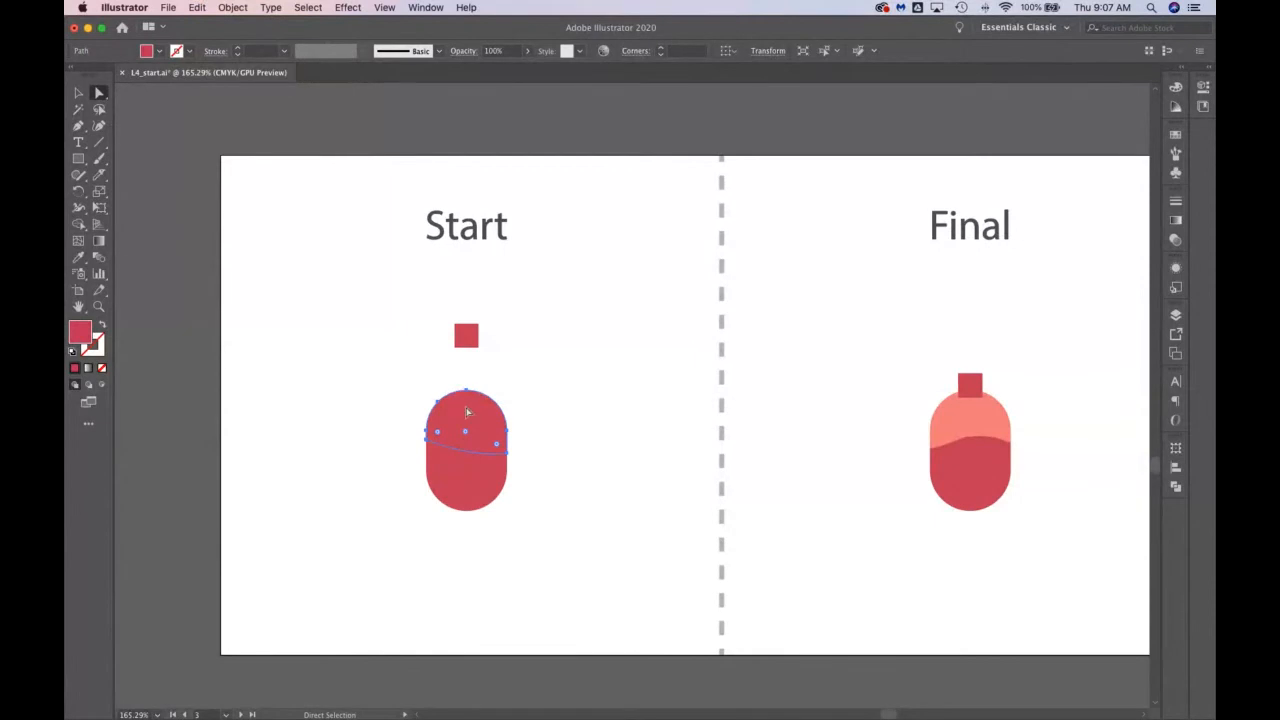
# Step: Fill the capsule's upper piece with the light coral swatch that matches the Final artwork
pyautogui.click(160, 52)
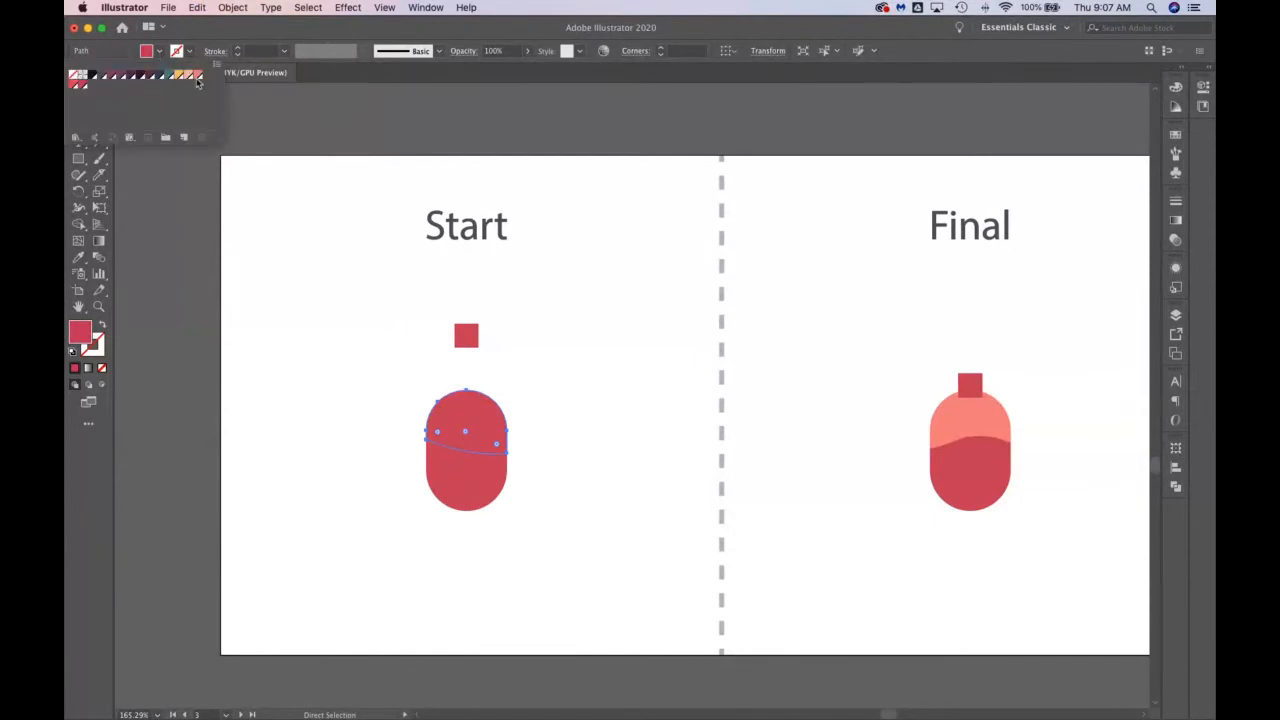
pyautogui.click(197, 77)
pyautogui.press('Escape')
# Step: Move the small red square down so it overlaps the top of the capsule as its cap
pyautogui.press('v')
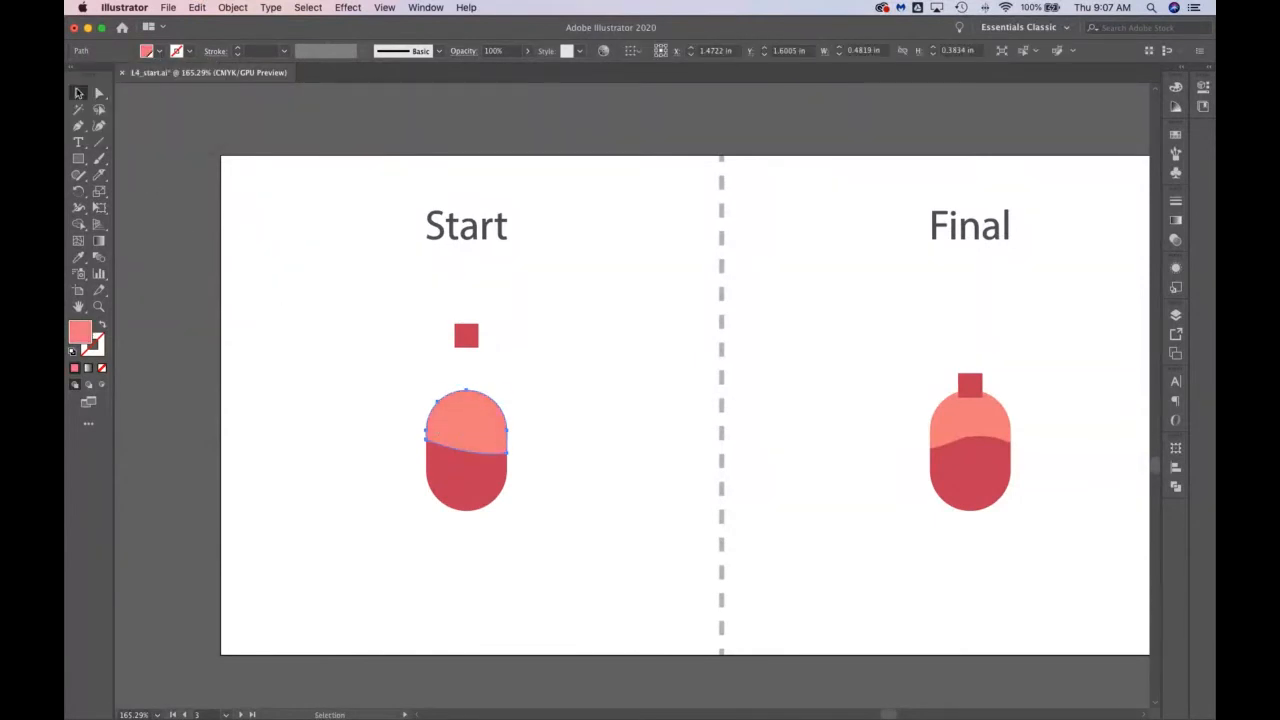
pyautogui.click(470, 339)
pyautogui.moveTo(470, 339); pyautogui.dragTo(472, 390)
pyautogui.click(566, 452)
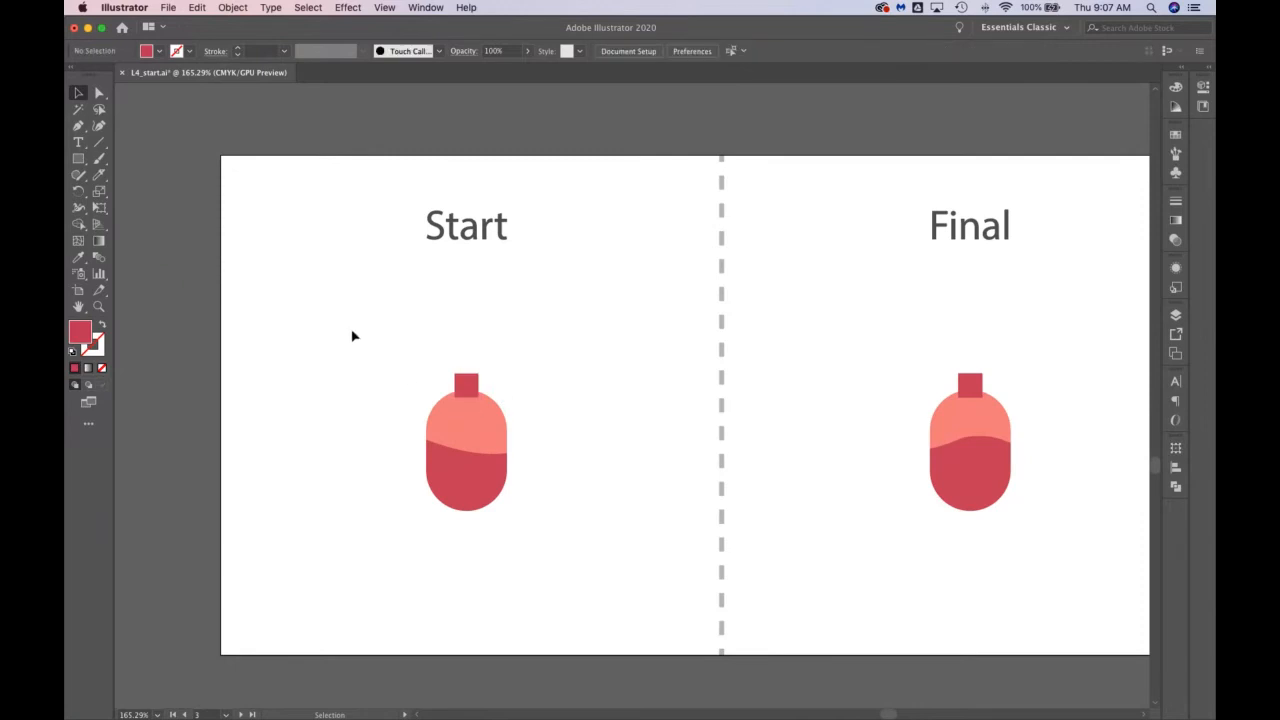
# Step: Group the red square and both capsule pieces of the Start artwork
pyautogui.moveTo(380, 343); pyautogui.dragTo(540, 535)
pyautogui.rightClick(465, 440)
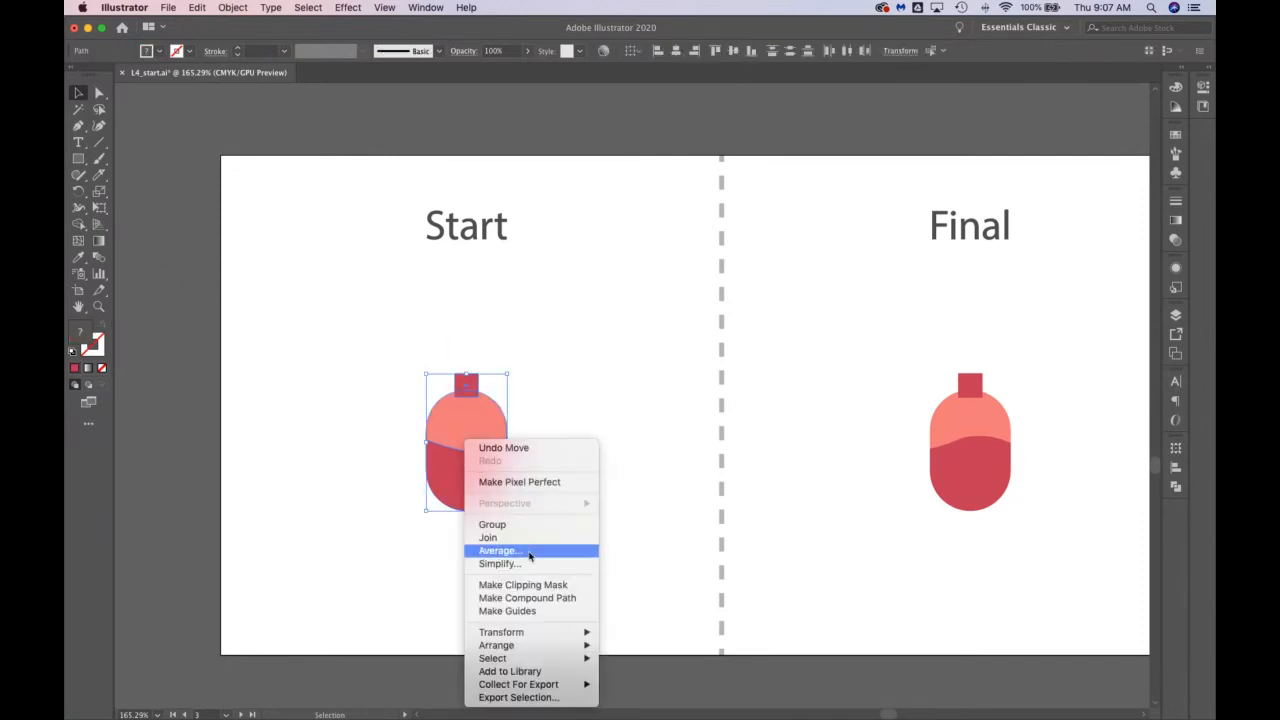
pyautogui.click(528, 525)
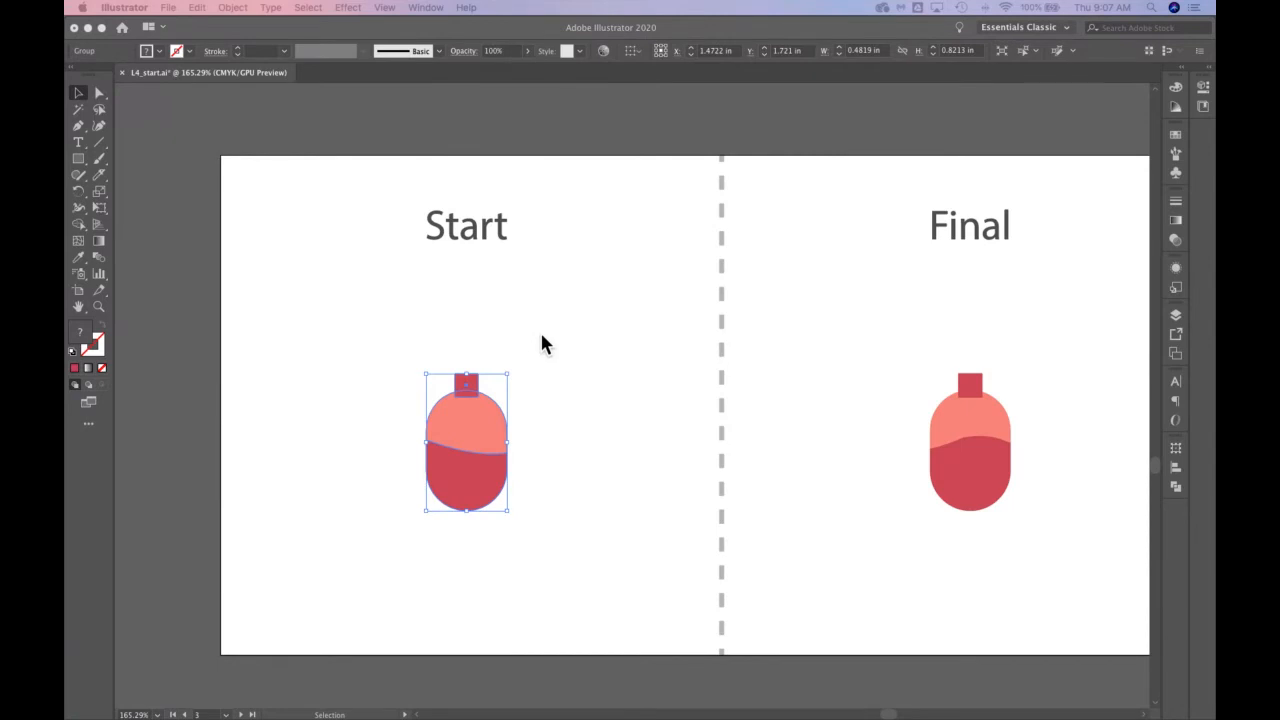
# Step: Examine the tent artboard, comparing the door triangle in its Start and Final versions
pyautogui.scroll(-10, 540, 343)
pyautogui.scroll(-7, 540, 343)
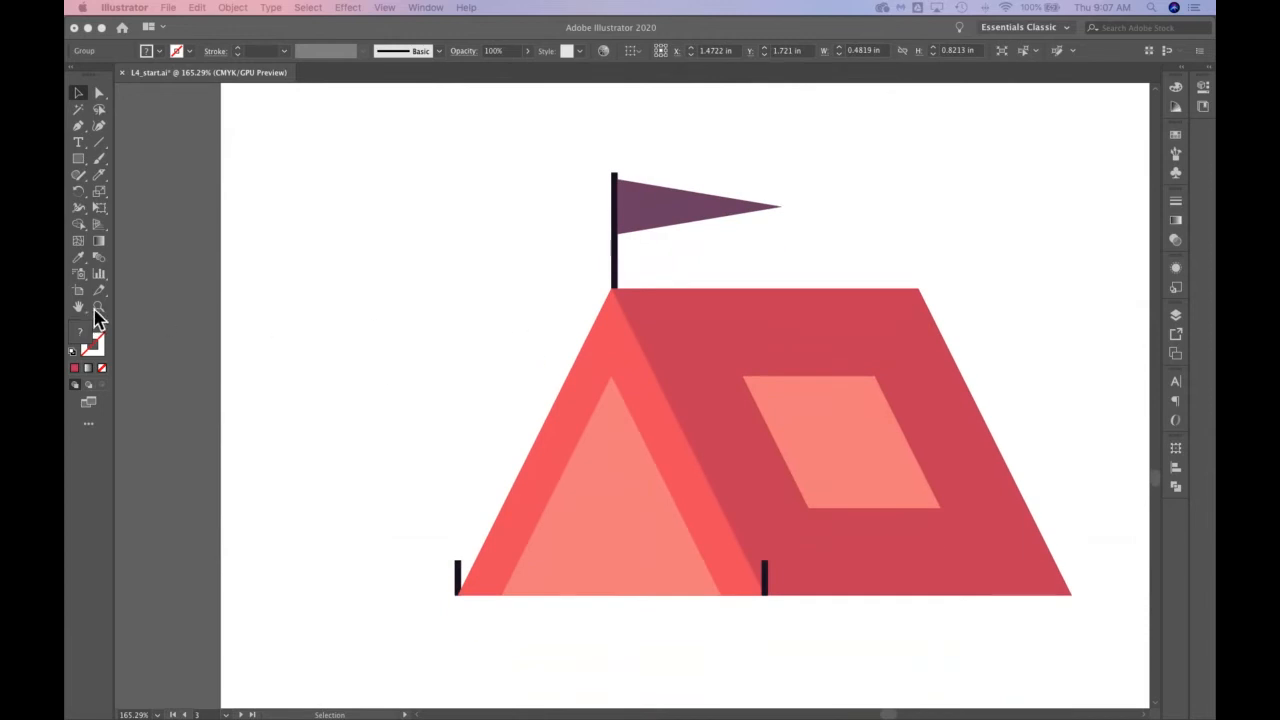
pyautogui.click(99, 309)
pyautogui.moveTo(1083, 361); pyautogui.dragTo(928, 332)
pyautogui.click(99, 306)
pyautogui.hscroll(10, 929, 331)
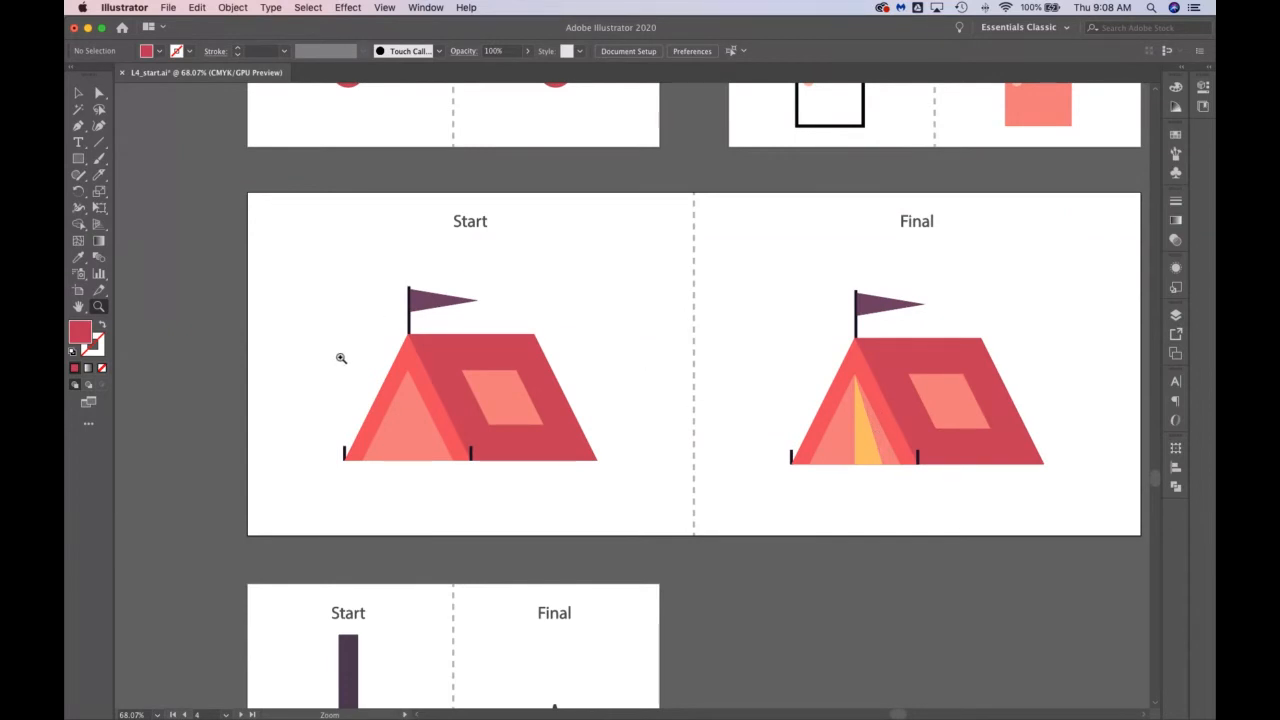
pyautogui.moveTo(390, 374); pyautogui.dragTo(540, 417)
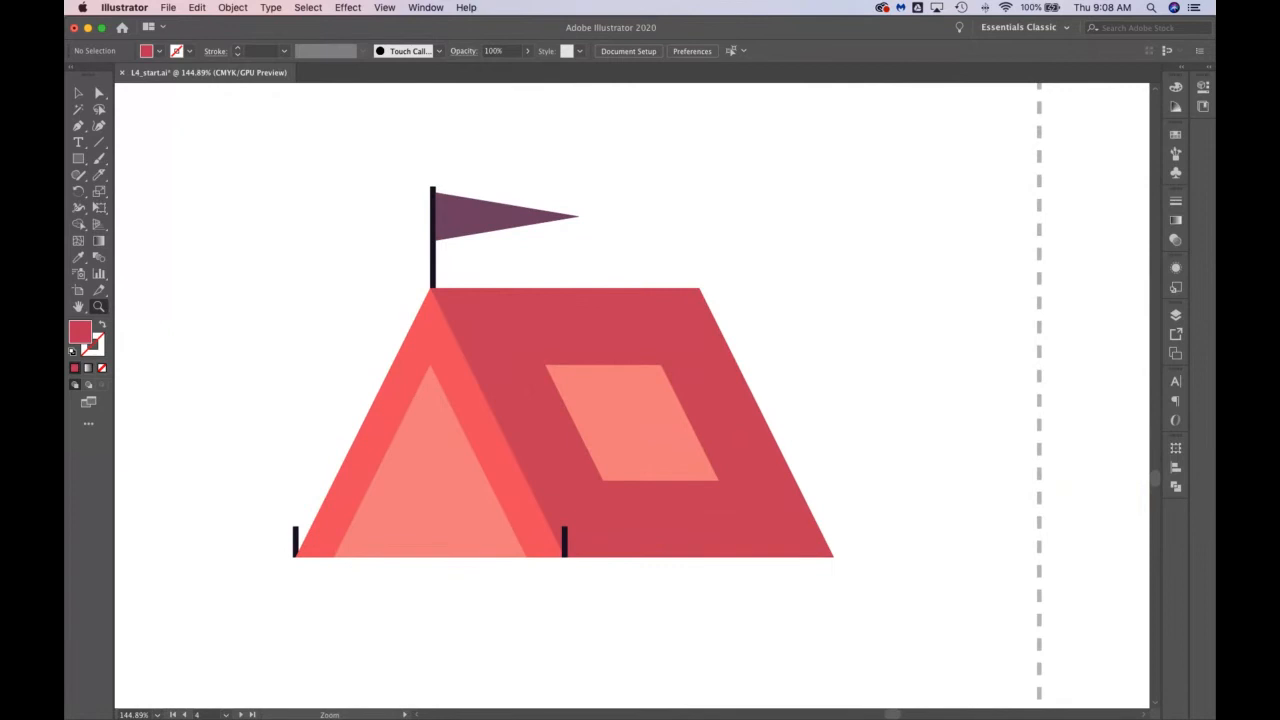
pyautogui.click(78, 92)
pyautogui.click(477, 503)
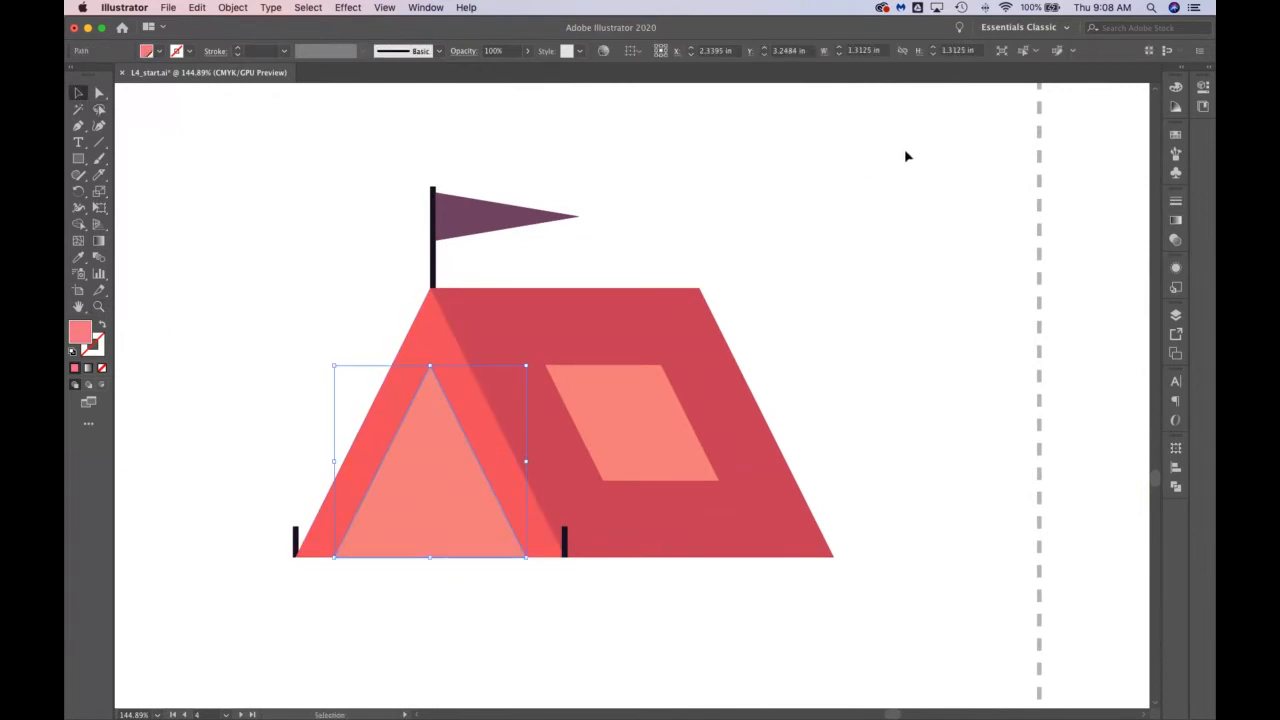
pyautogui.click(233, 248)
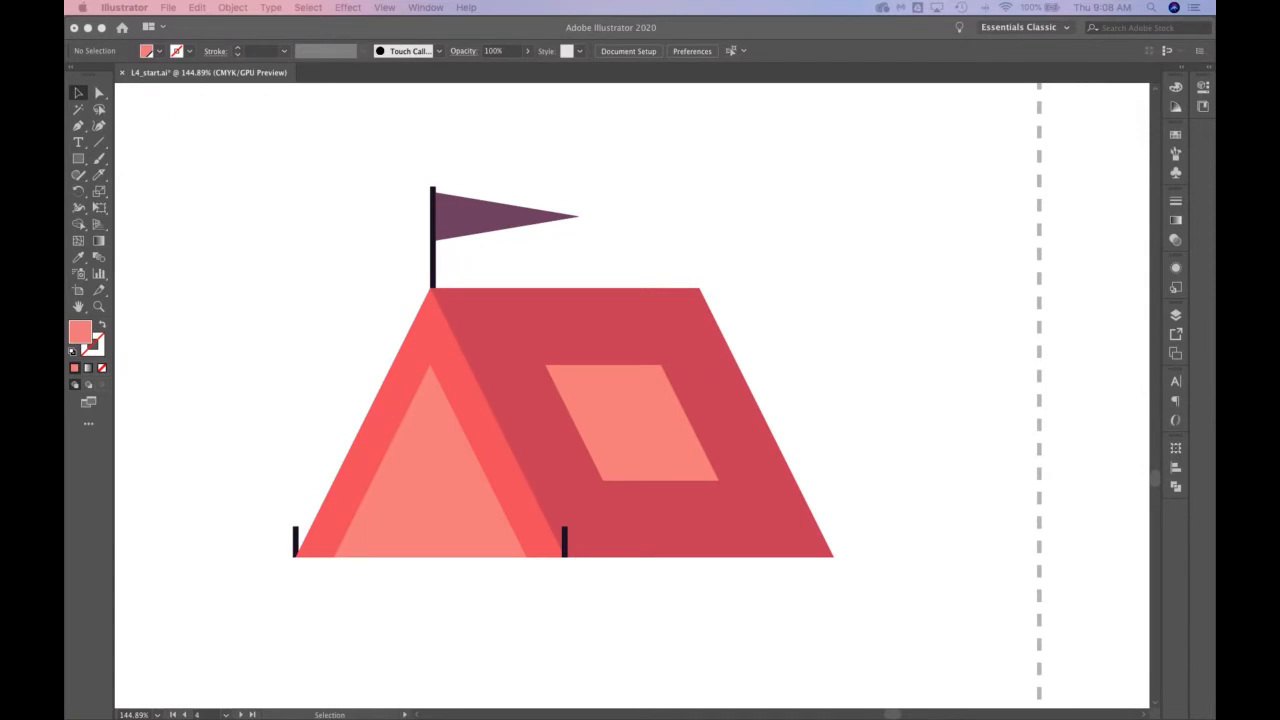
# Step: Select the light coral door triangle of the Start tent and cut it with a straight vertical Knife line from its apex
pyautogui.click(442, 404)
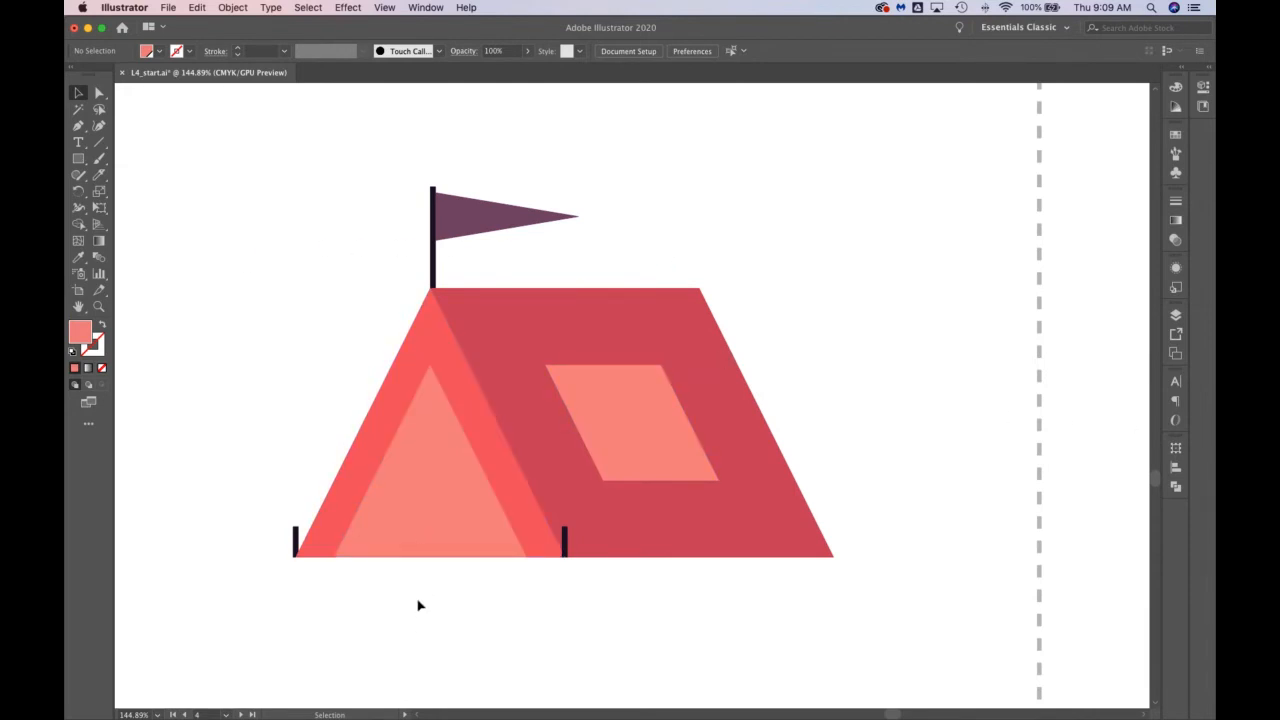
pyautogui.click(420, 545)
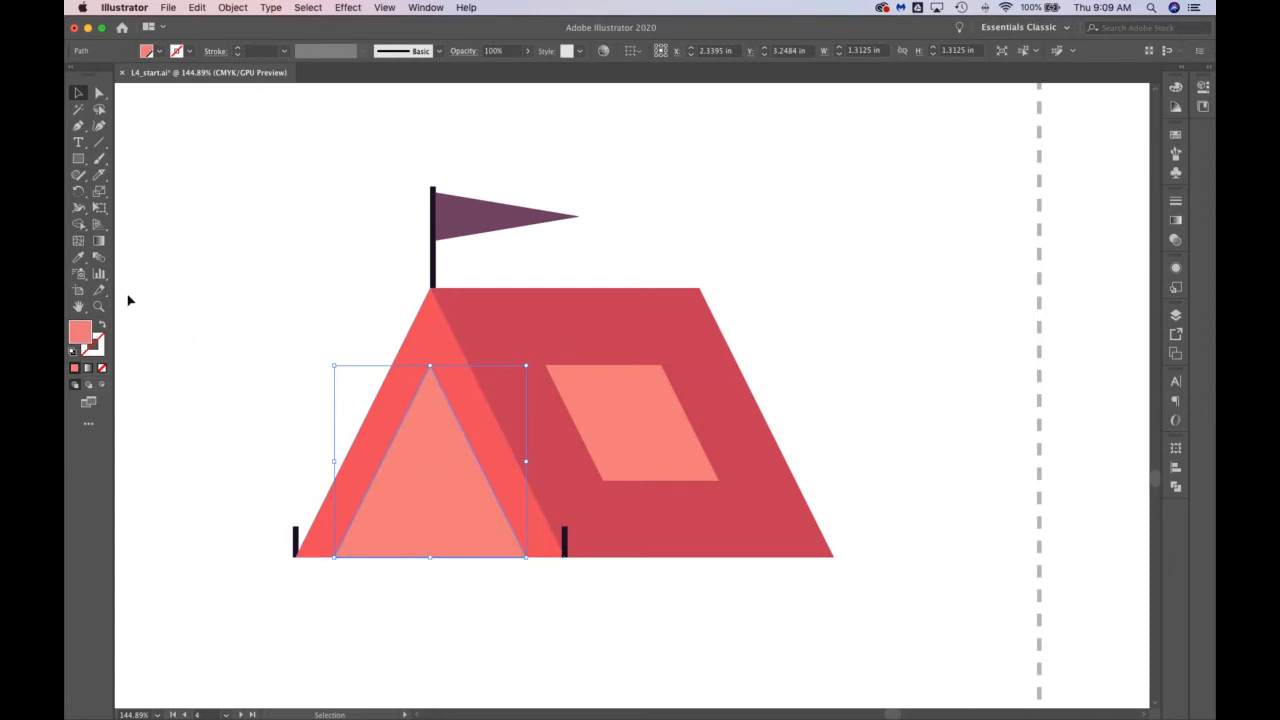
pyautogui.click(99, 174)
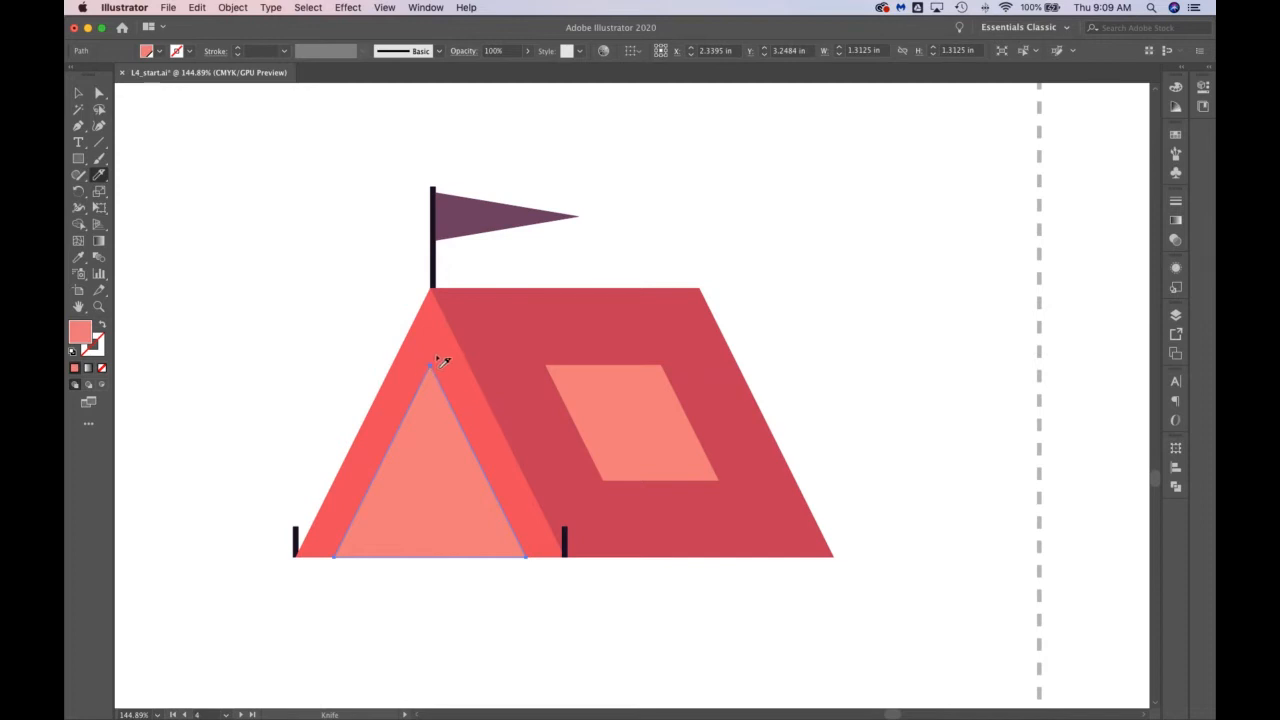
pyautogui.moveTo(431, 366)
pyautogui.mouseDown()
pyautogui.moveTo(438, 495)
pyautogui.moveTo(497, 611)
pyautogui.mouseUp()
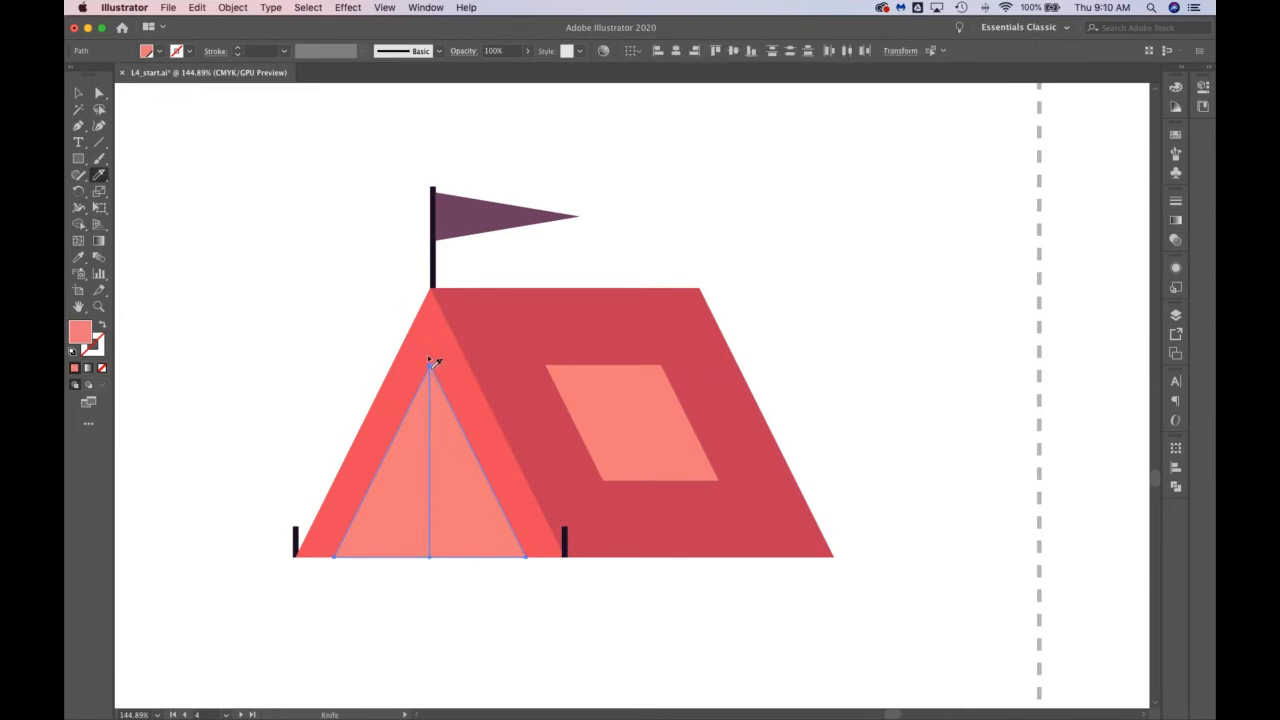
# Step: Try a second, slanted Knife cut from the door triangle's apex to its base, and undo both cuts
pyautogui.moveTo(430, 362)
pyautogui.mouseDown()
pyautogui.moveTo(491, 583)
pyautogui.moveTo(463, 589)
pyautogui.moveTo(503, 583)
pyautogui.moveTo(481, 598)
pyautogui.mouseUp()
pyautogui.press('super+z')
pyautogui.press('super+z')
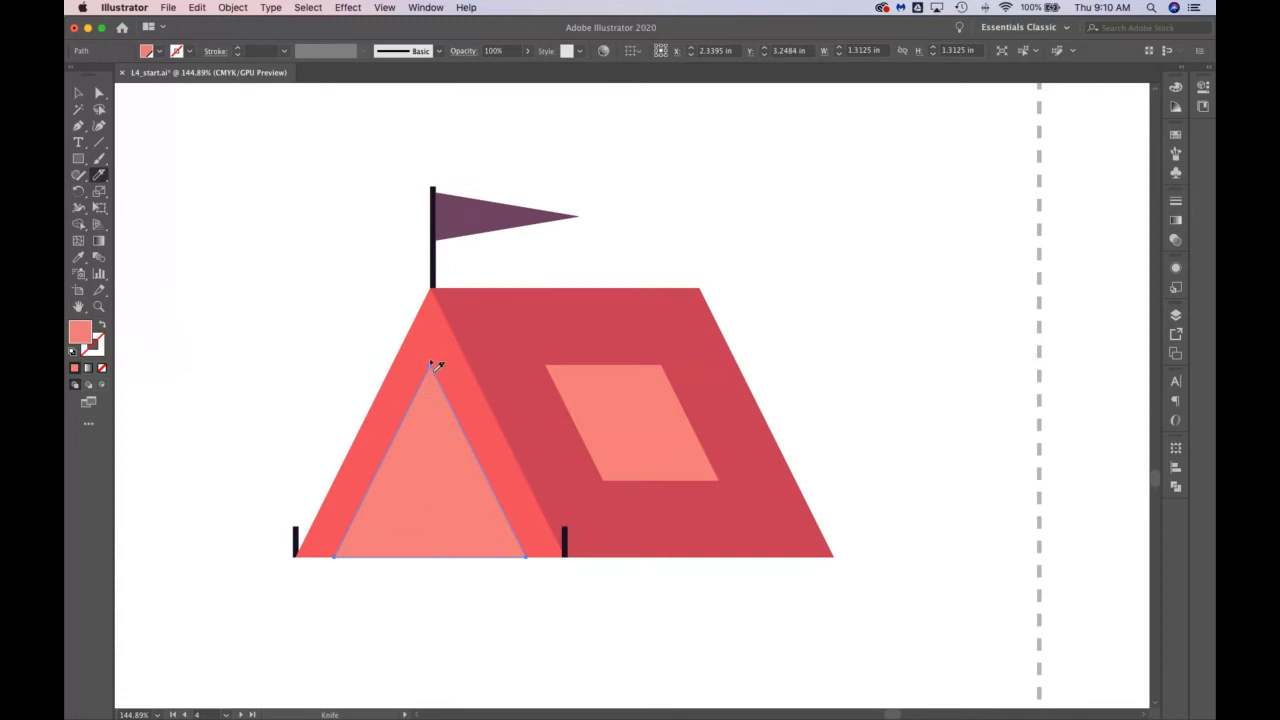
# Step: Cut the door triangle into three pieces with straight vertical and slanted Knife lines from its apex, and clear the selection
pyautogui.moveTo(431, 364); pyautogui.dragTo(445, 612)
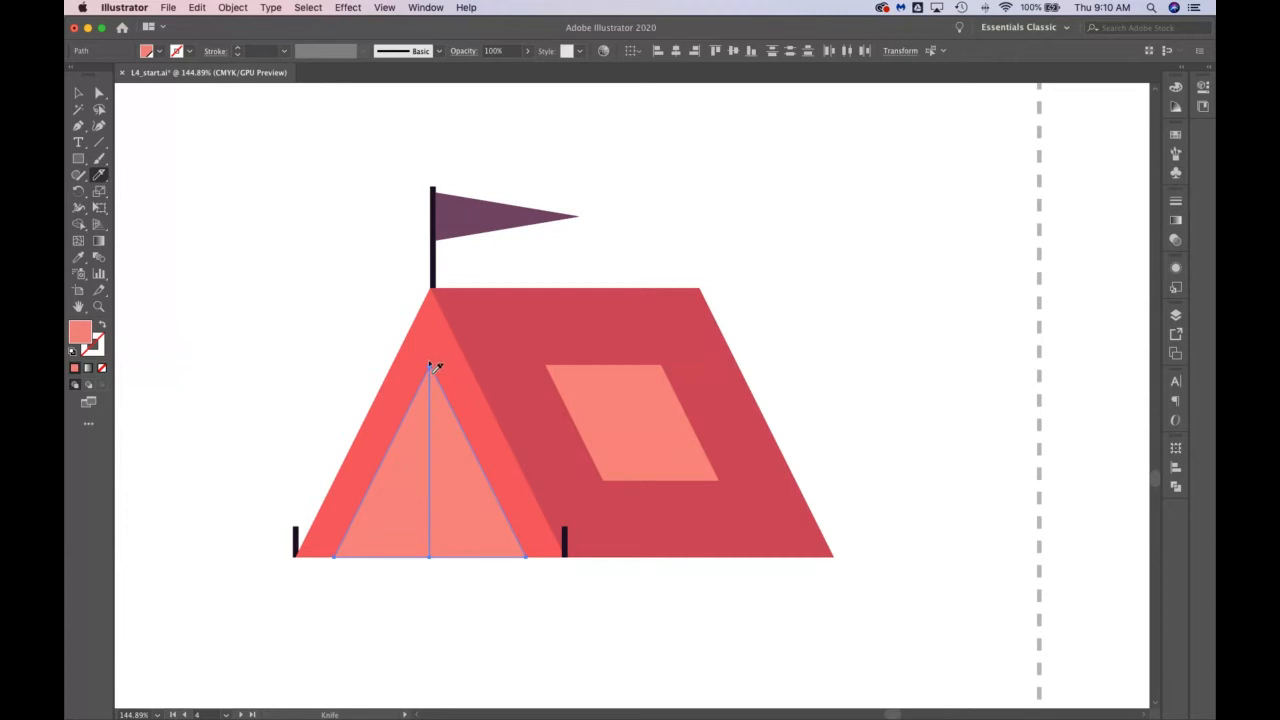
pyautogui.moveTo(431, 364); pyautogui.dragTo(486, 586)
pyautogui.click(99, 93)
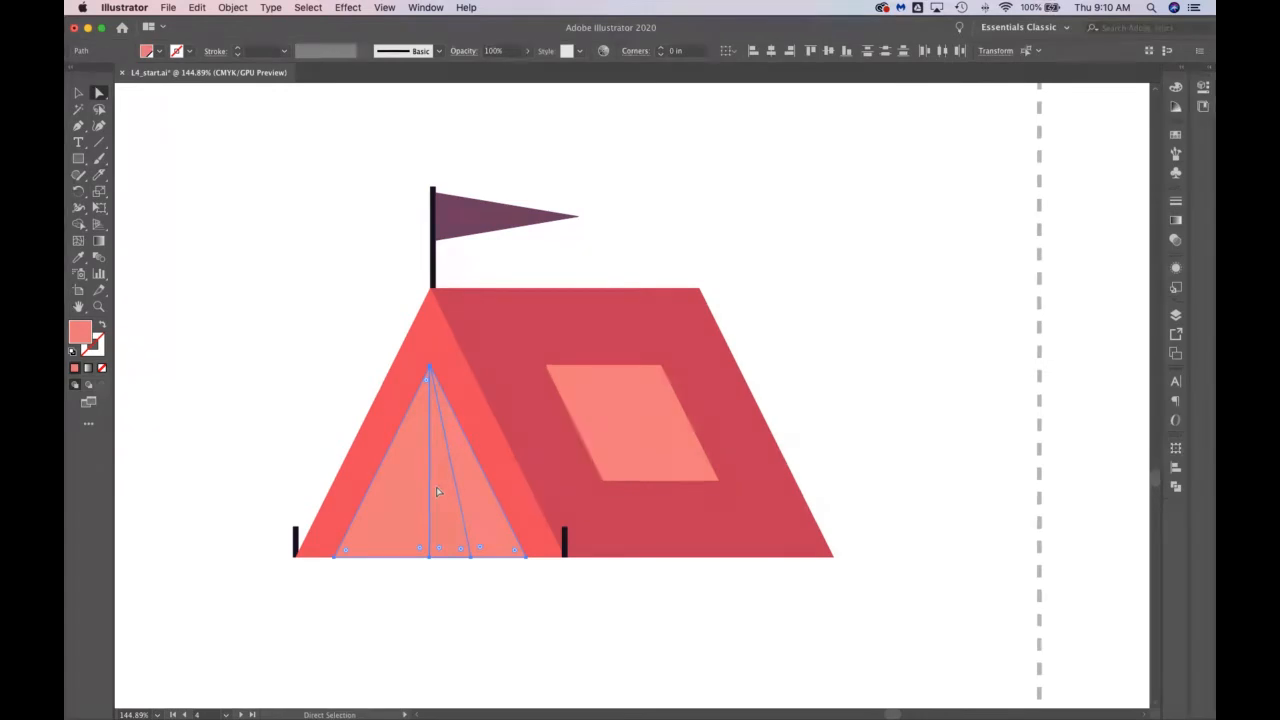
pyautogui.press('super+shift+a')
# Step: Fill the narrow middle piece of the tent door with the yellow-orange swatch and deselect it
pyautogui.click(470, 533)
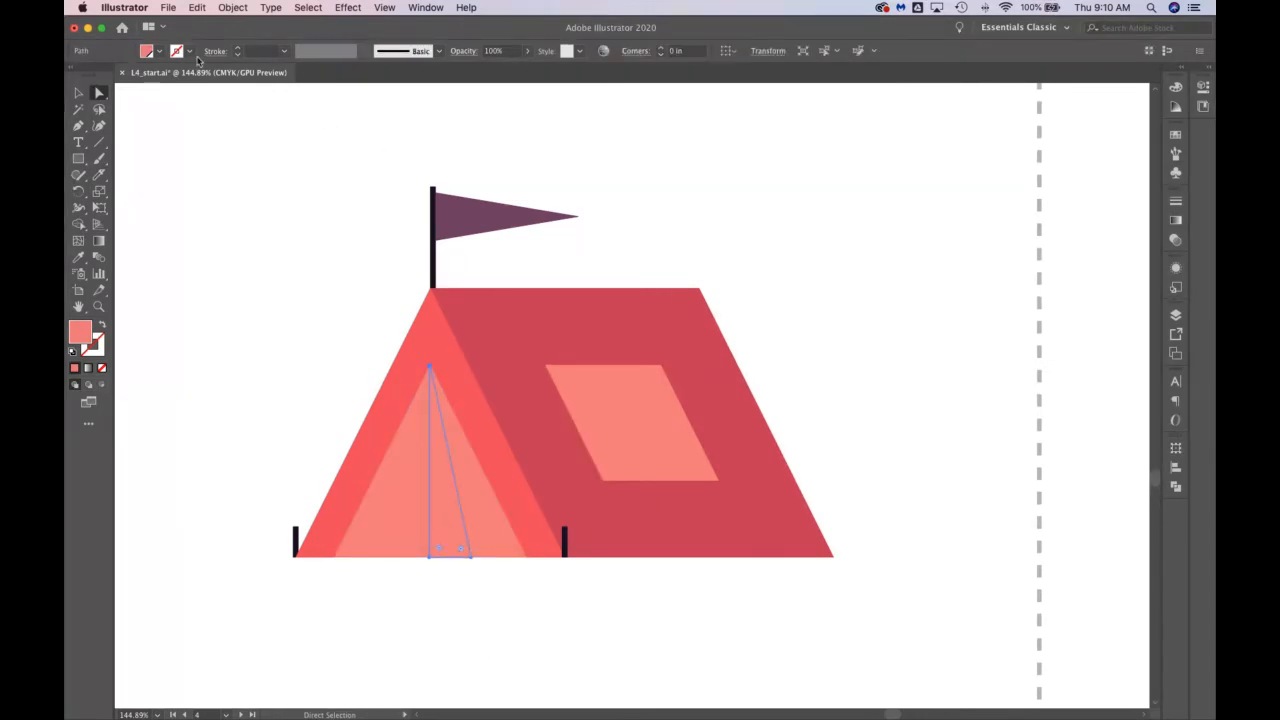
pyautogui.click(158, 56)
pyautogui.click(182, 76)
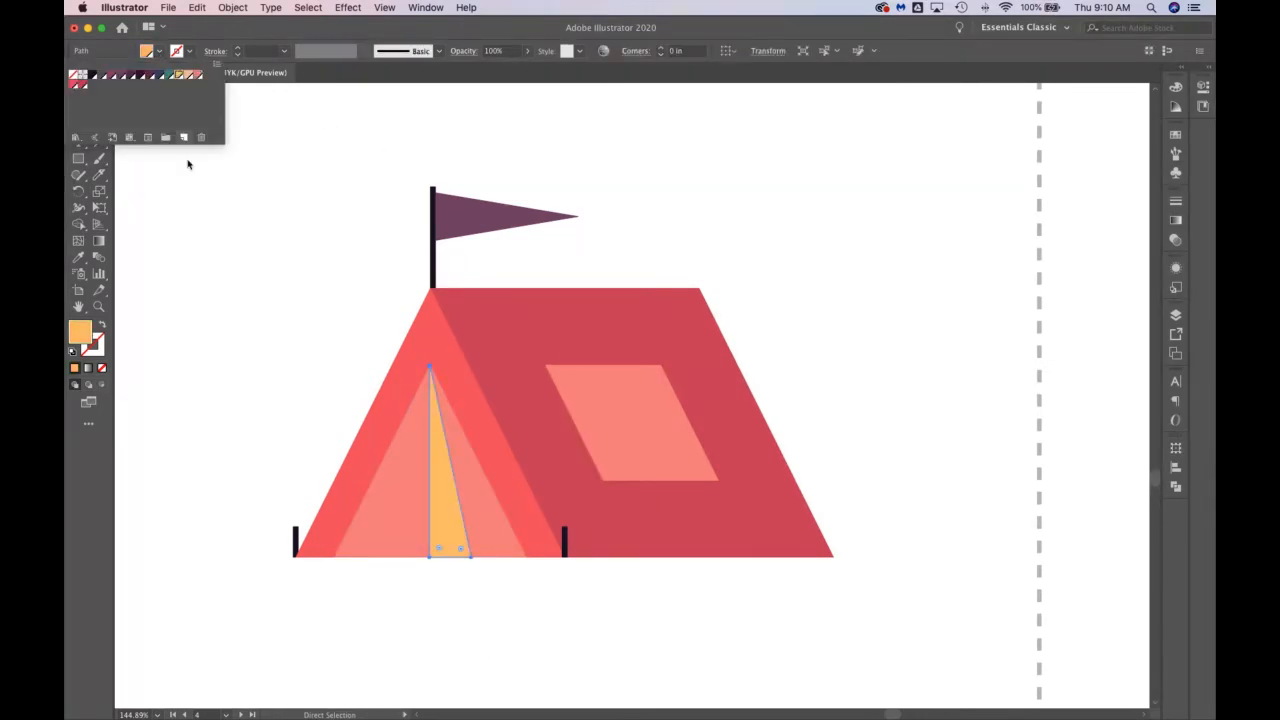
pyautogui.click(237, 398)
pyautogui.click(78, 93)
pyautogui.click(326, 296)
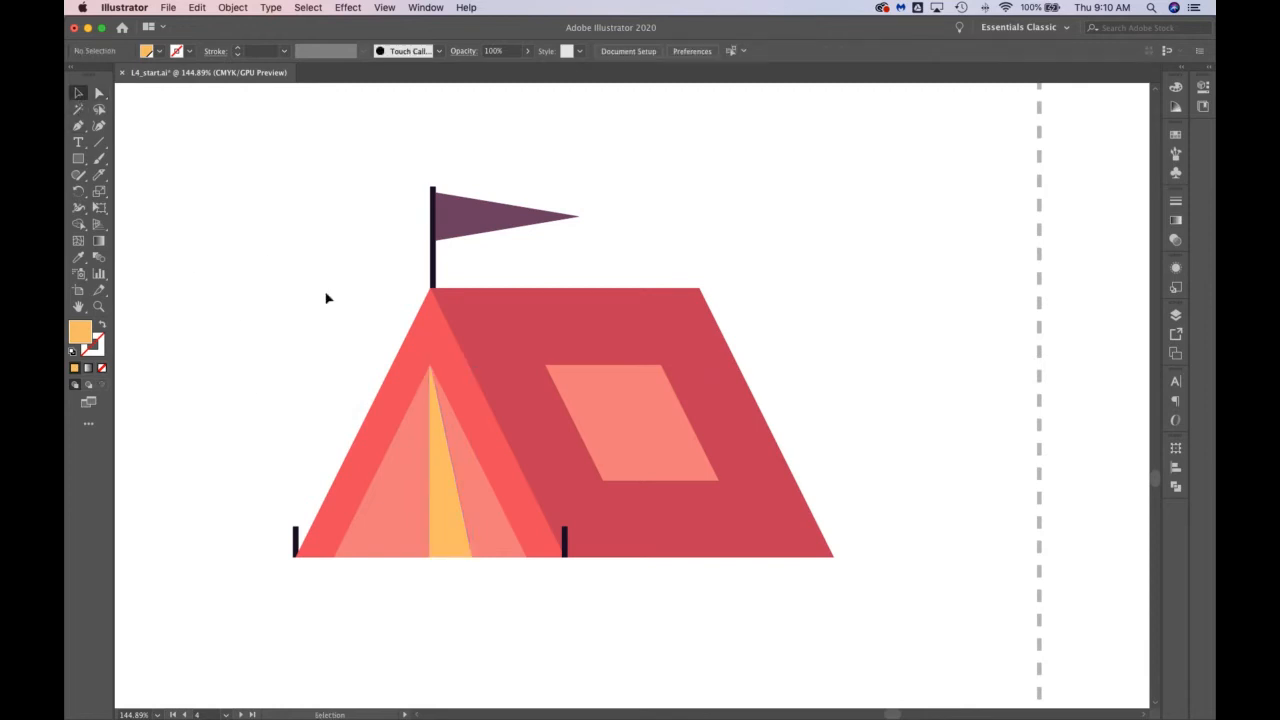
# Step: Select all the pieces of the Start tent, including the flag and pegs, and group them
pyautogui.click(99, 306)
pyautogui.moveTo(1074, 423); pyautogui.dragTo(879, 396)
pyautogui.hscroll(5, 879, 396)
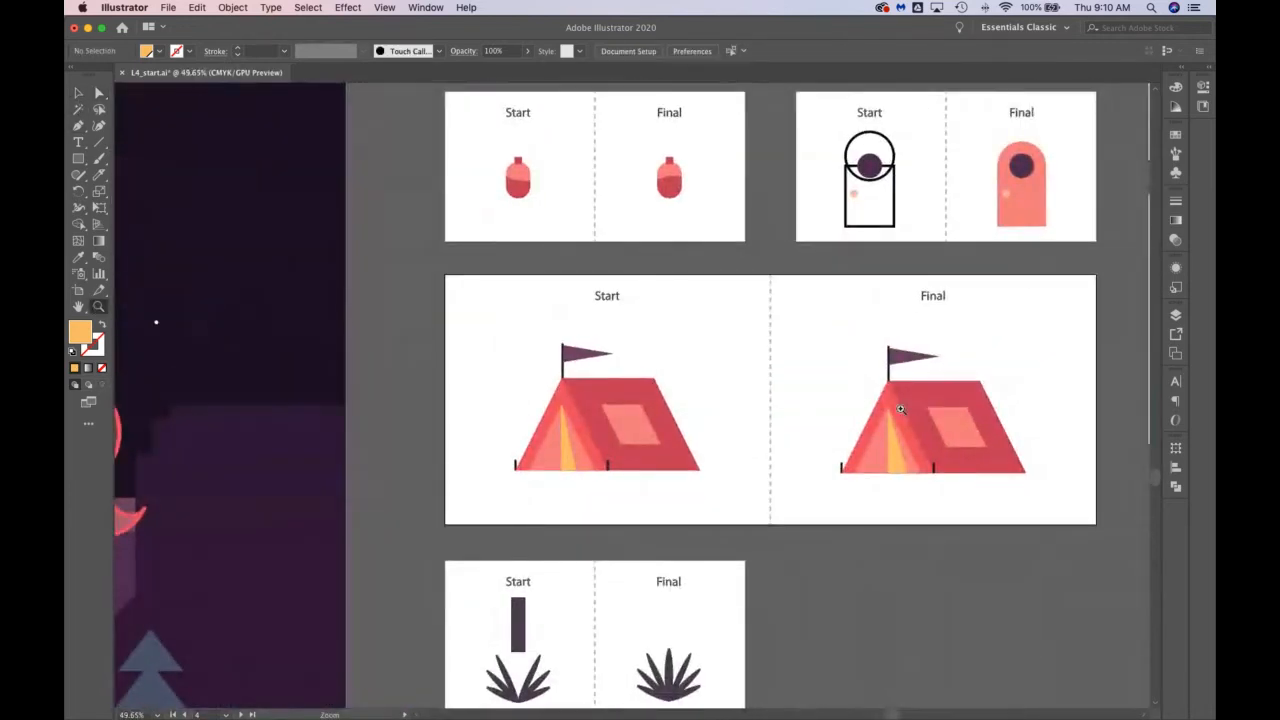
pyautogui.click(78, 93)
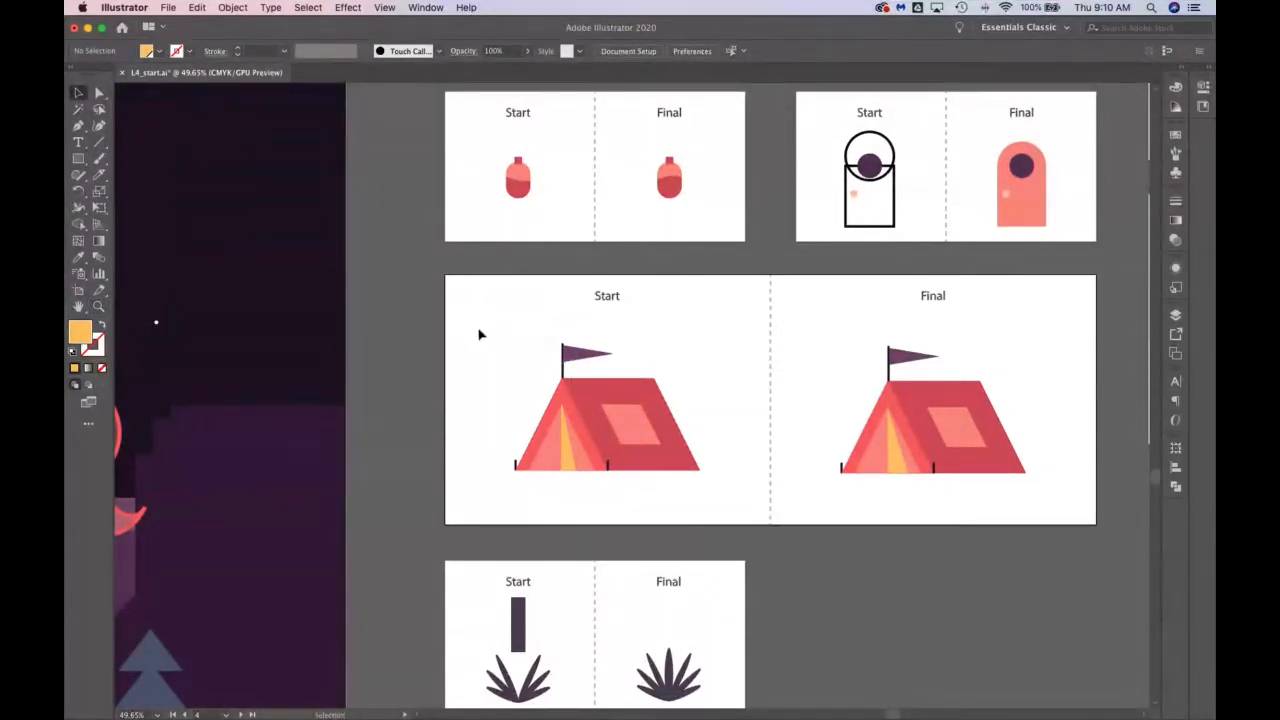
pyautogui.moveTo(471, 325); pyautogui.dragTo(703, 457)
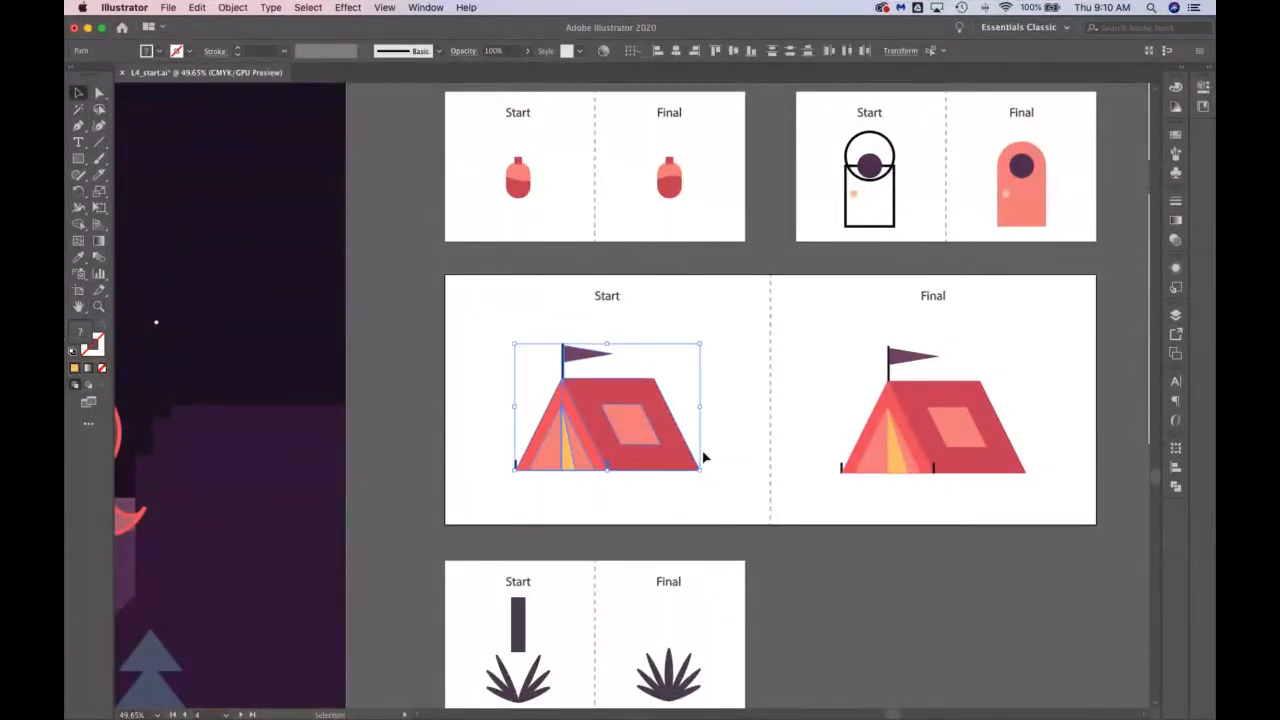
pyautogui.rightClick(657, 404)
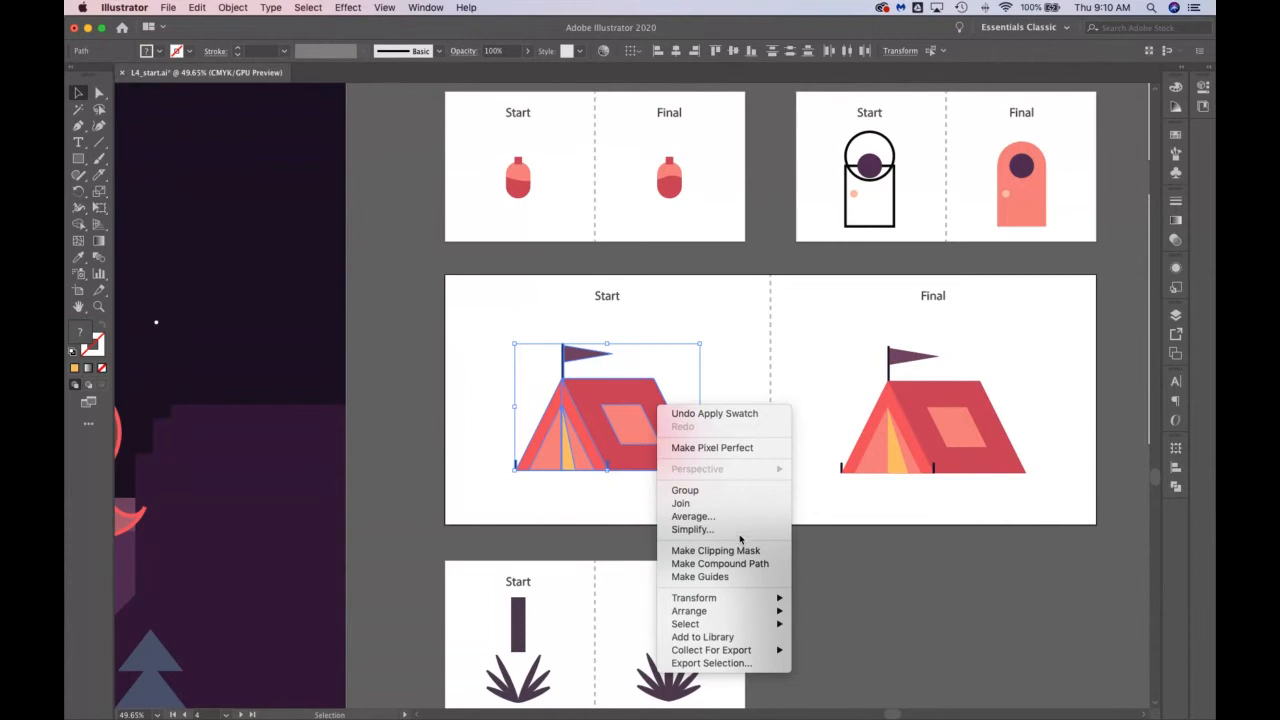
pyautogui.click(685, 490)
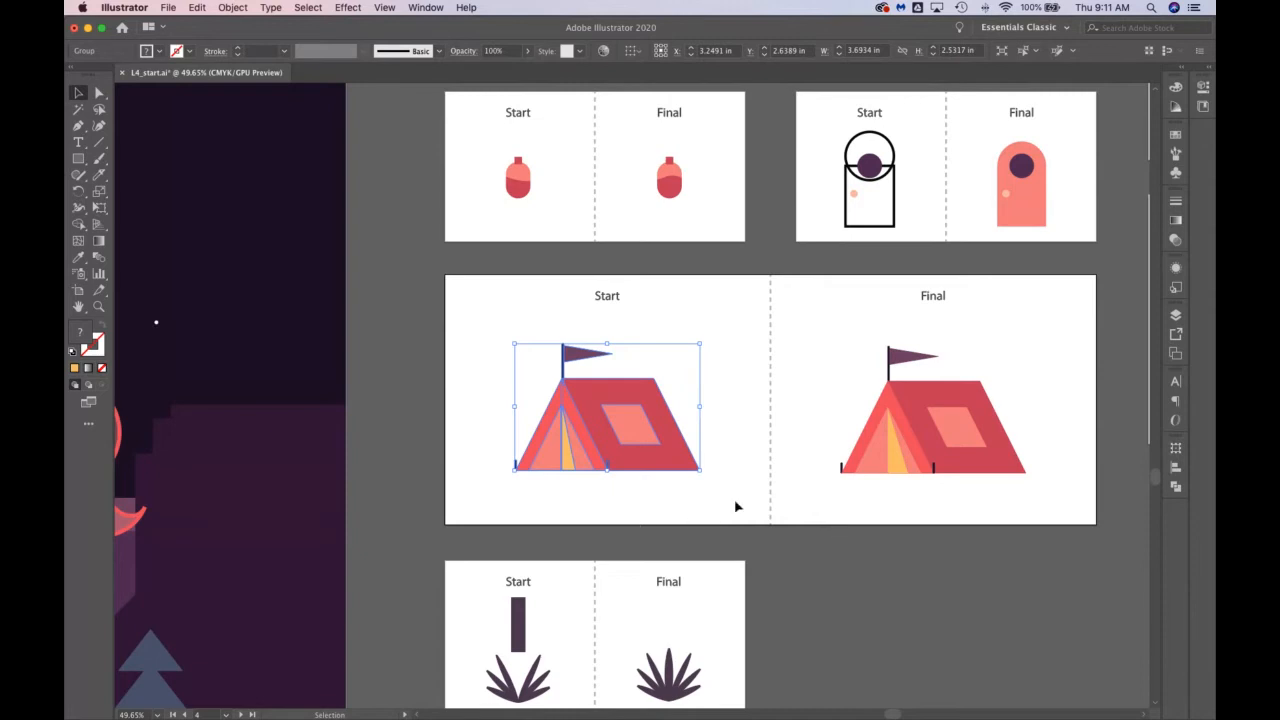
# Step: Choose the Eraser tool for the Start plant artboard and set its size to 20 pt
pyautogui.scroll(-2, 714, 502)
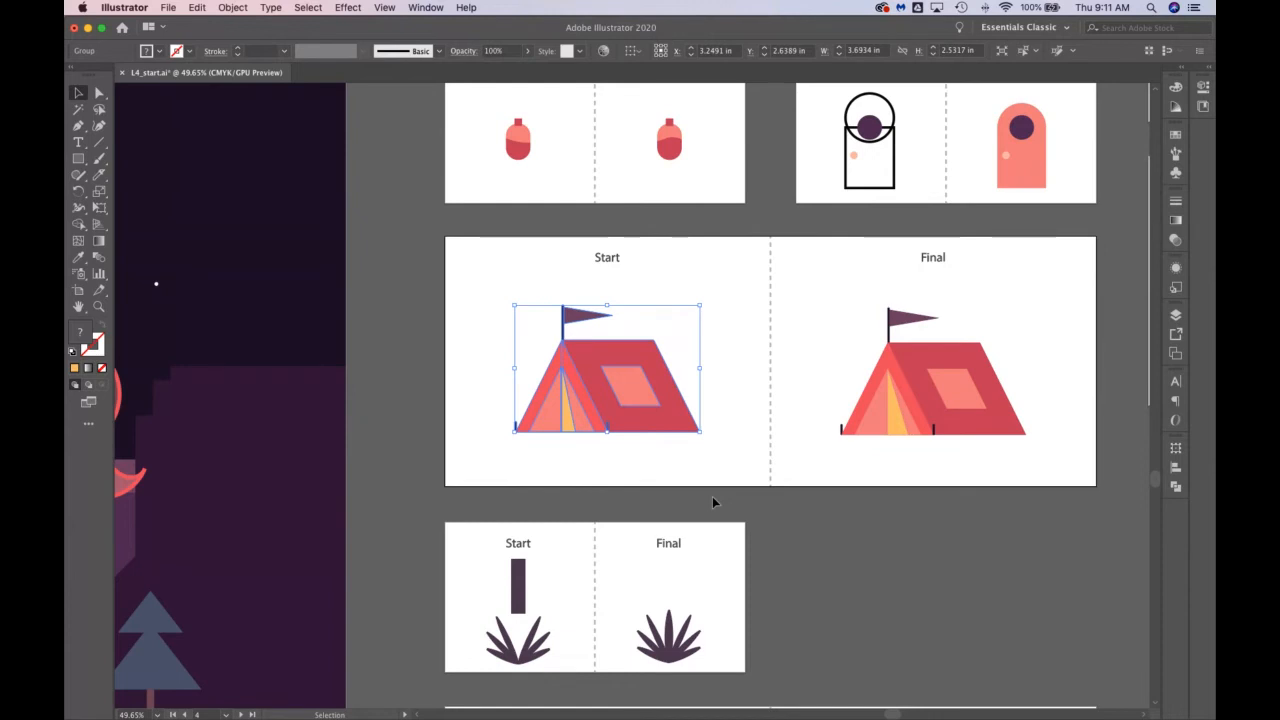
pyautogui.scroll(-3, 560, 470)
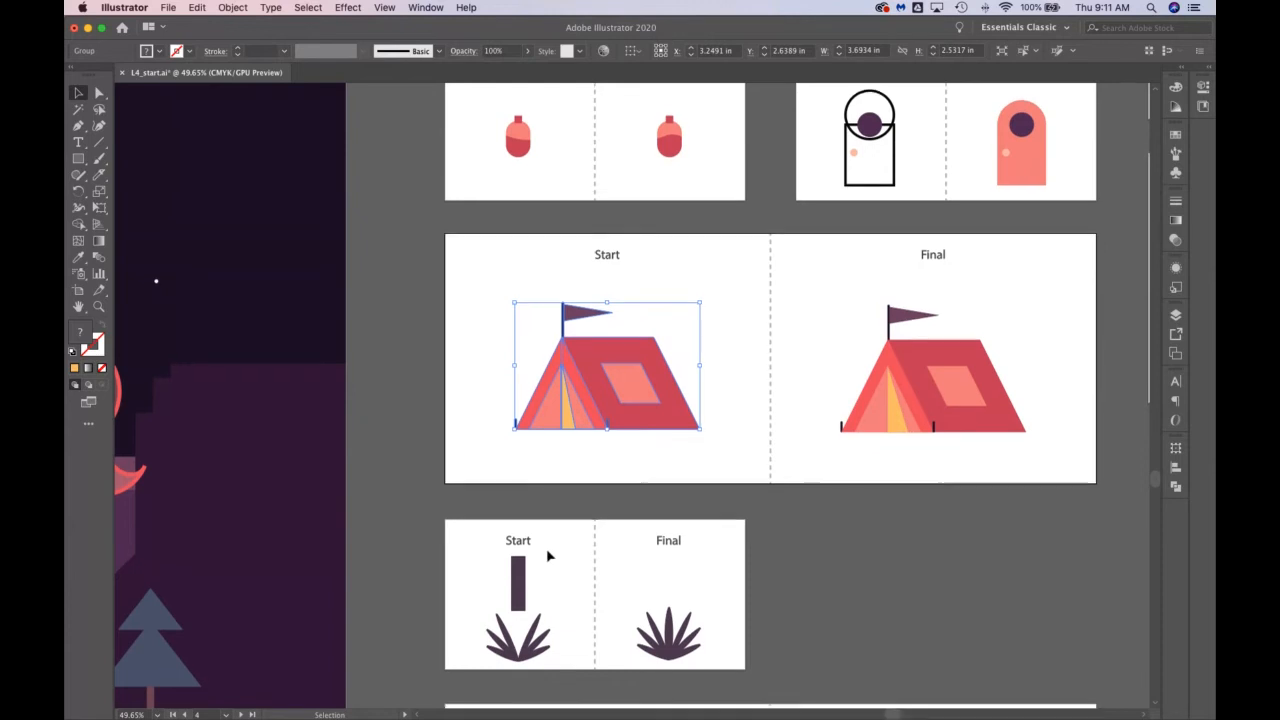
pyautogui.click(97, 306)
pyautogui.moveTo(555, 481); pyautogui.dragTo(761, 512)
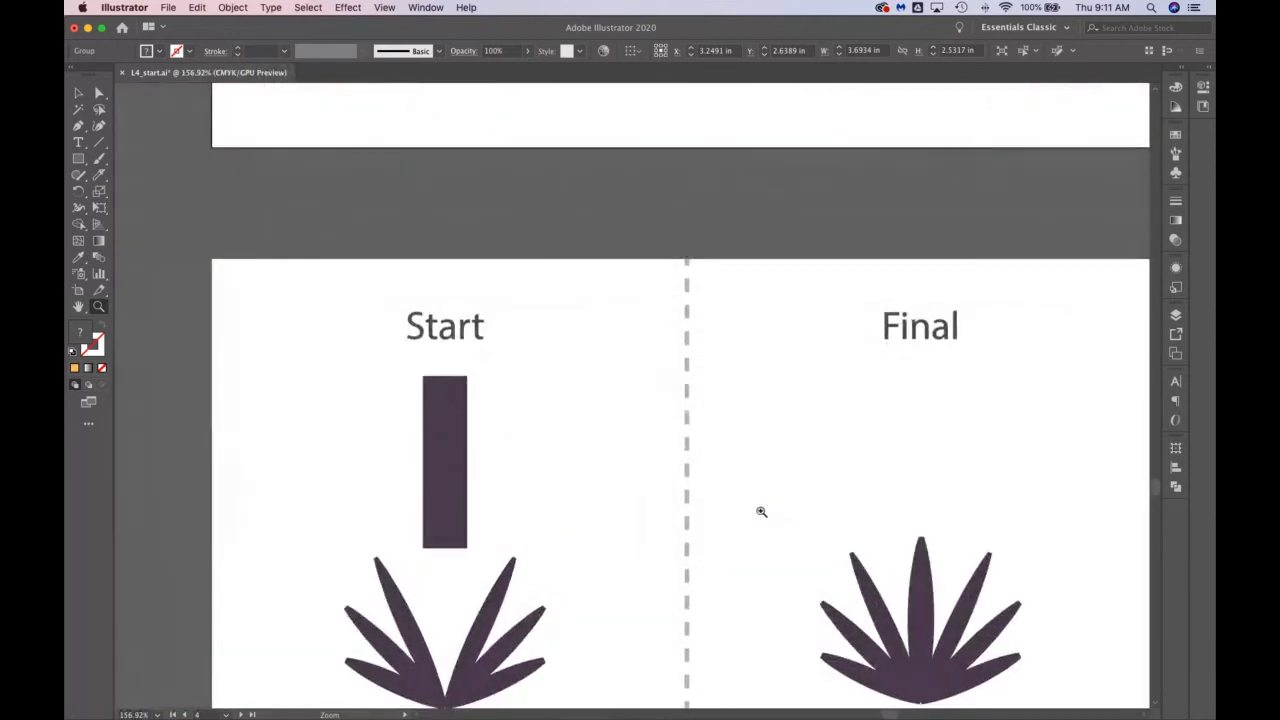
pyautogui.scroll(-2, 761, 512)
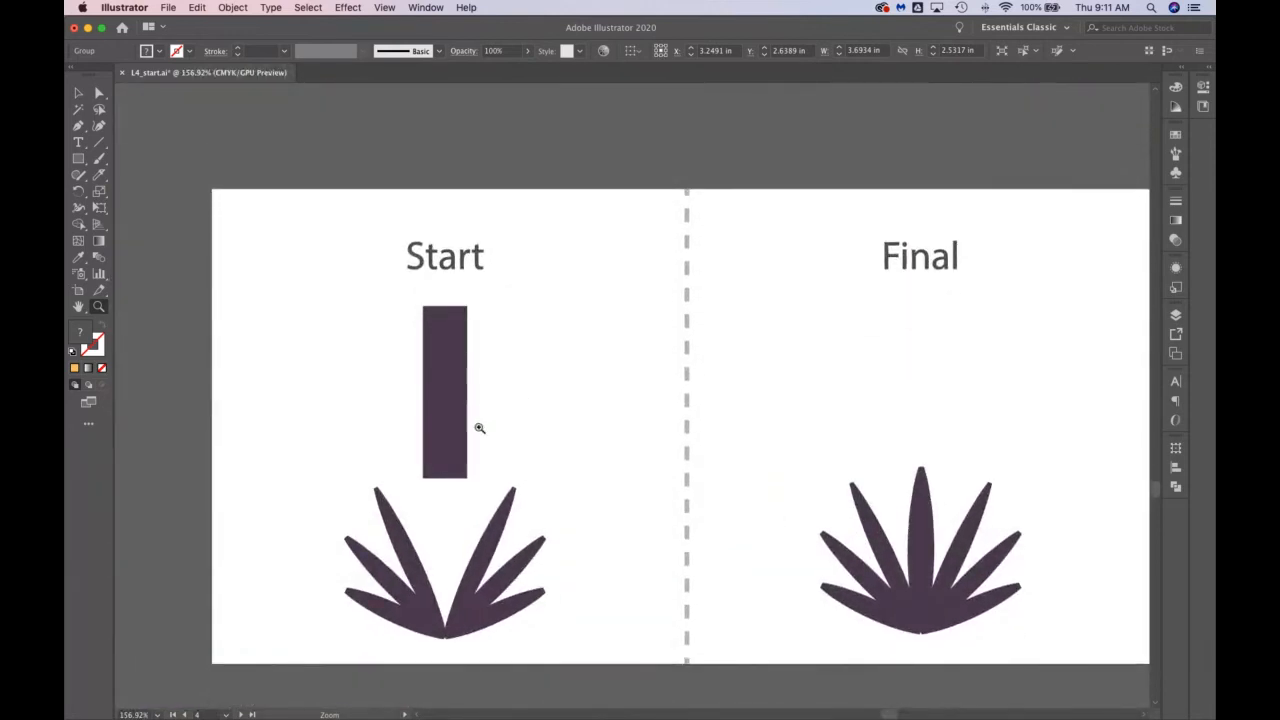
pyautogui.click(100, 178)
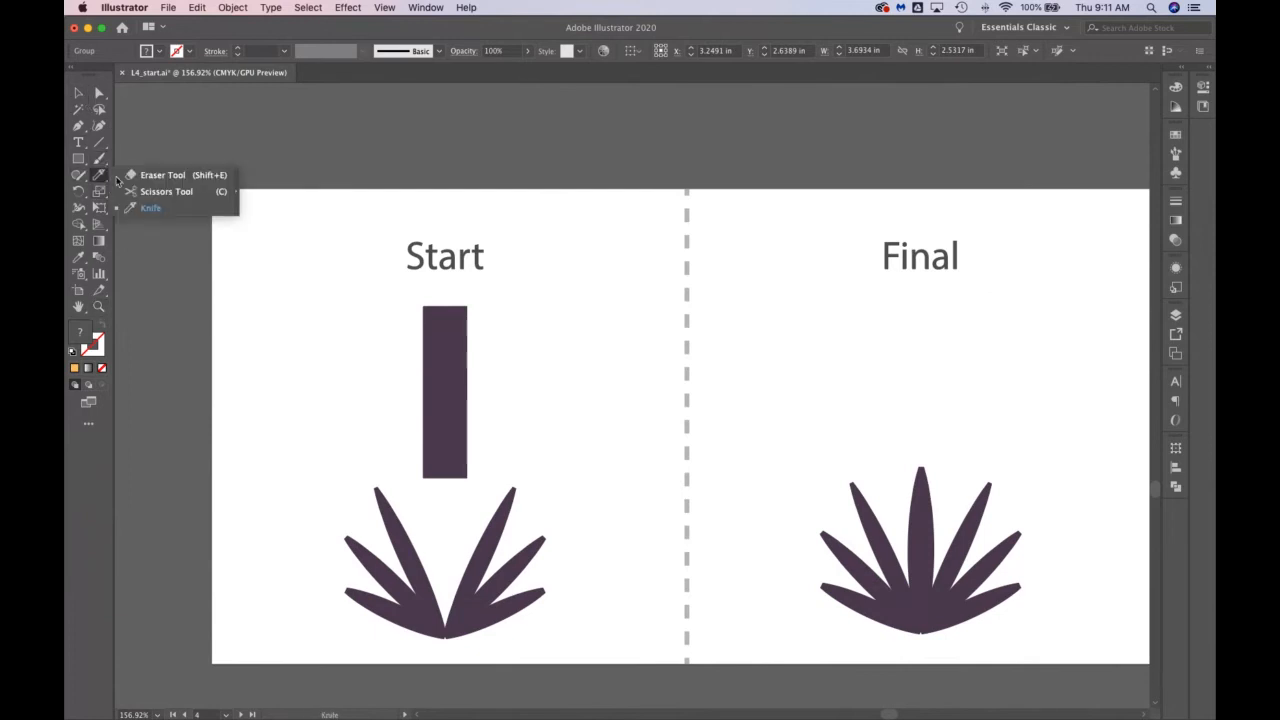
pyautogui.click(160, 175)
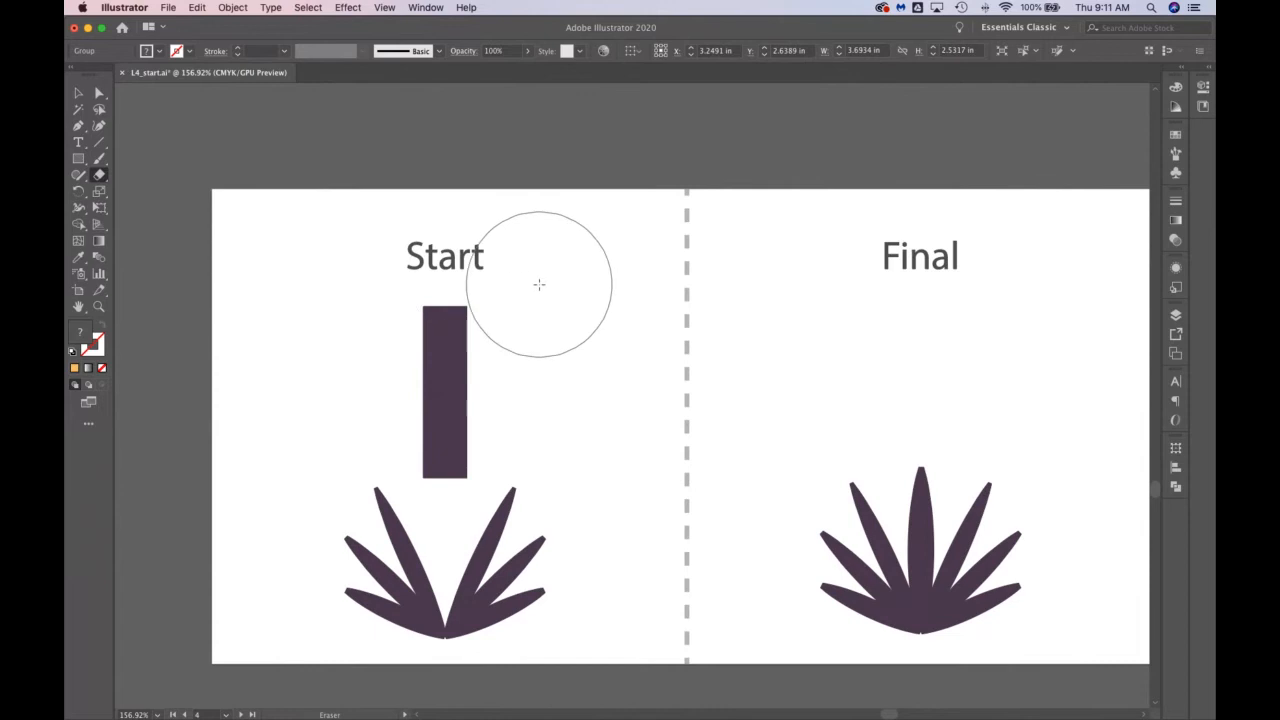
pyautogui.doubleClick(99, 176)
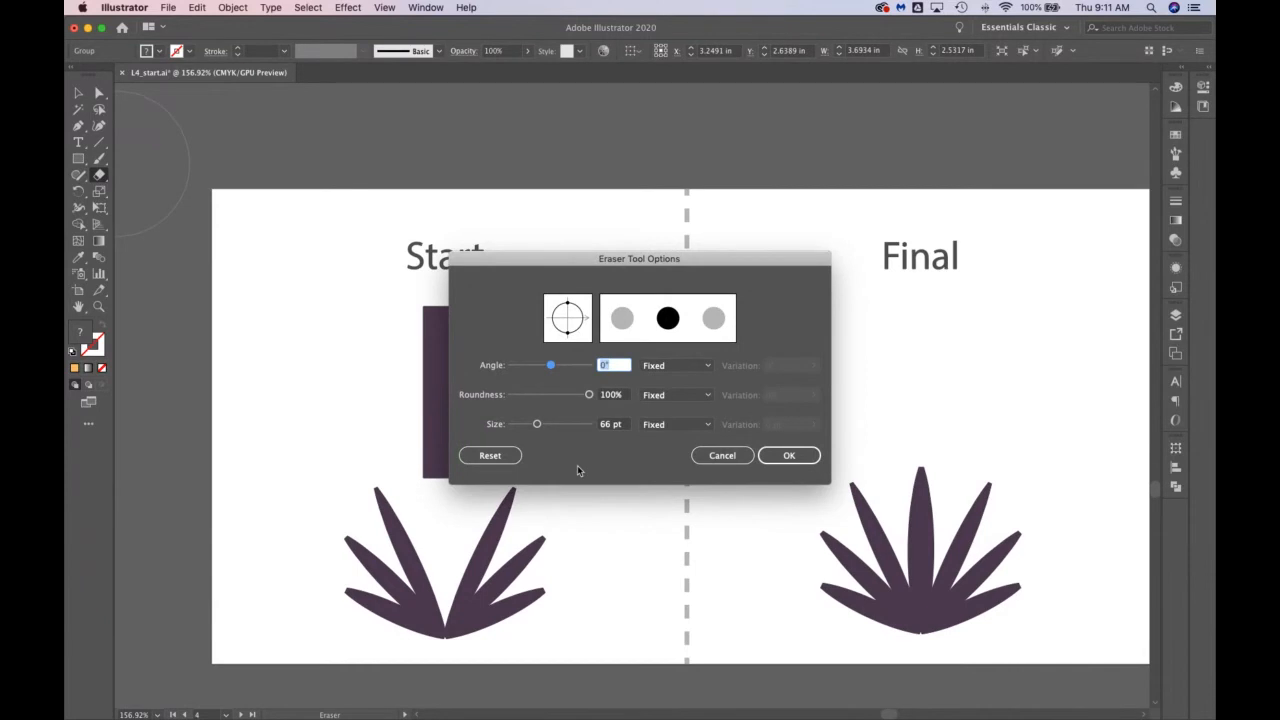
pyautogui.doubleClick(609, 425)
pyautogui.write('20')
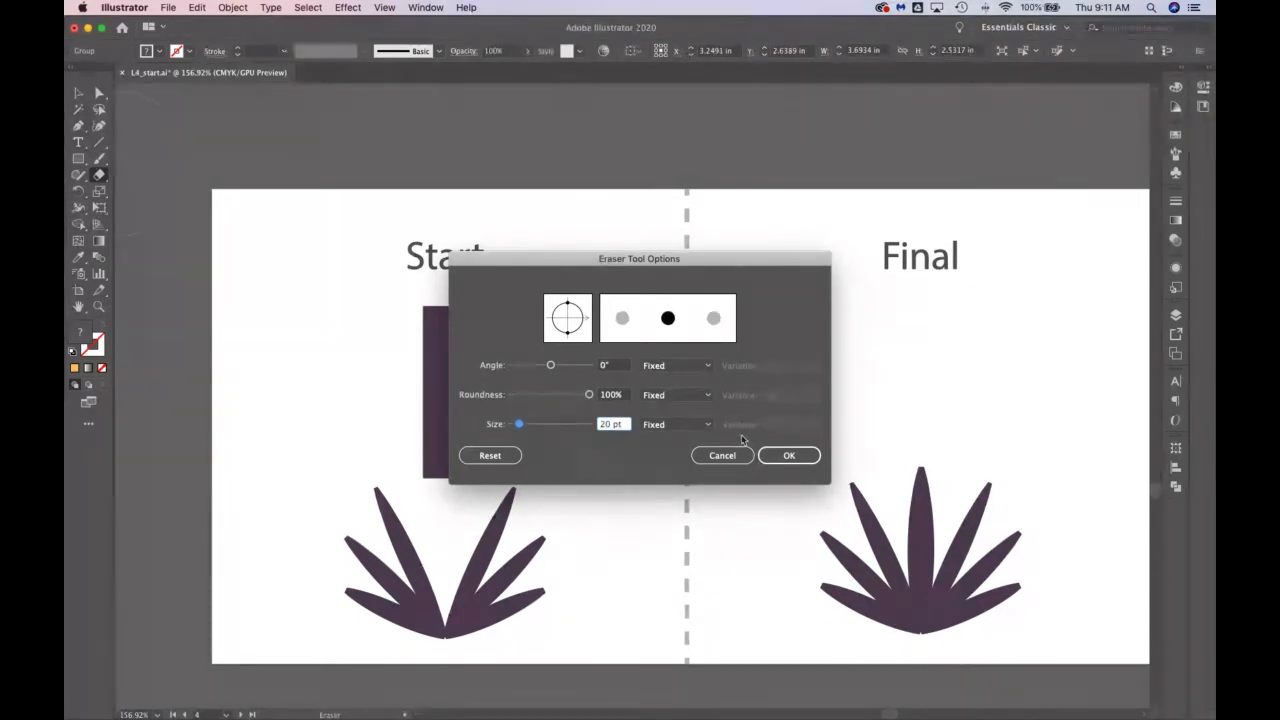
pyautogui.click(789, 455)
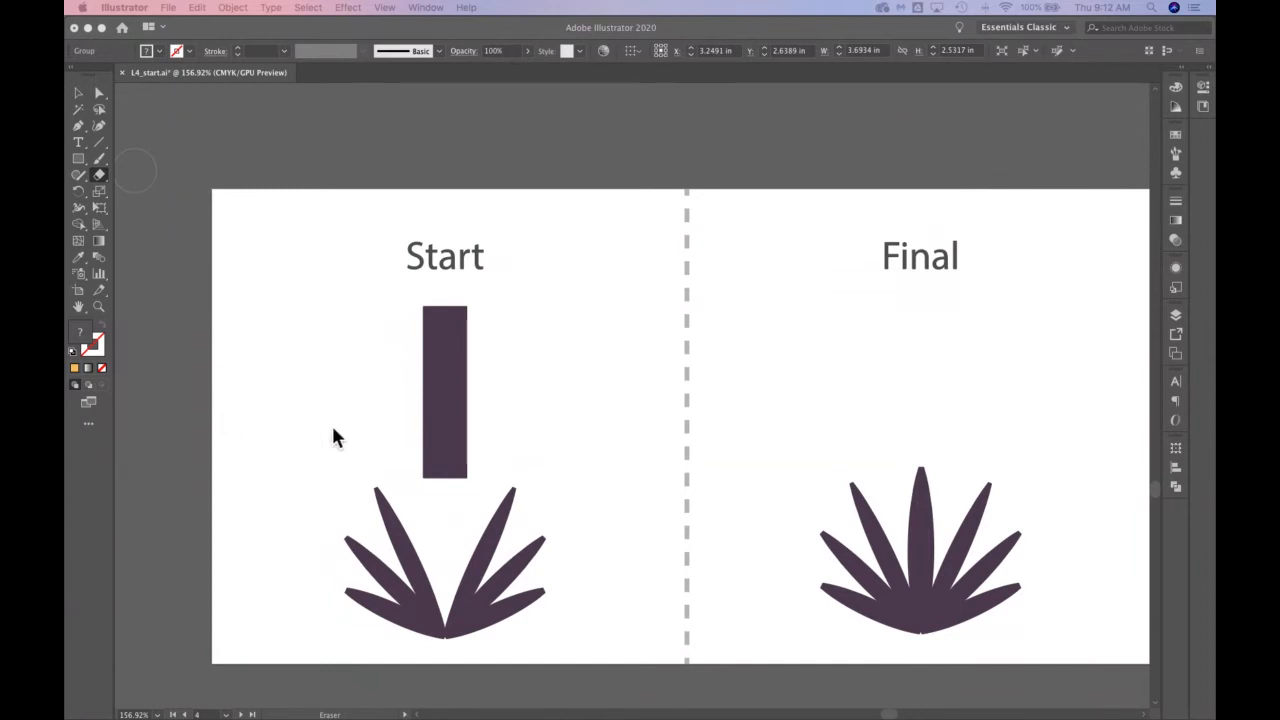
# Step: Select the thick vertical line above the Start plant and convert it to a filled shape with Outline Stroke
pyautogui.click(448, 345)
pyautogui.press('v')
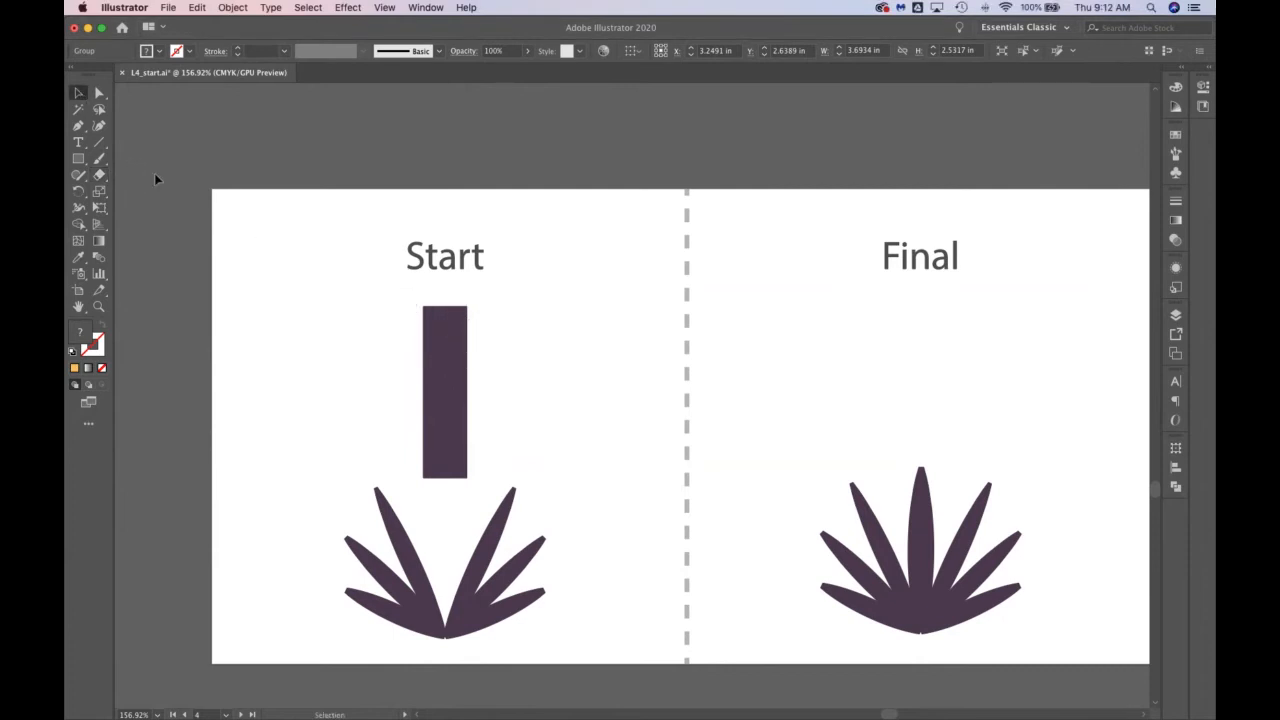
pyautogui.click(434, 347)
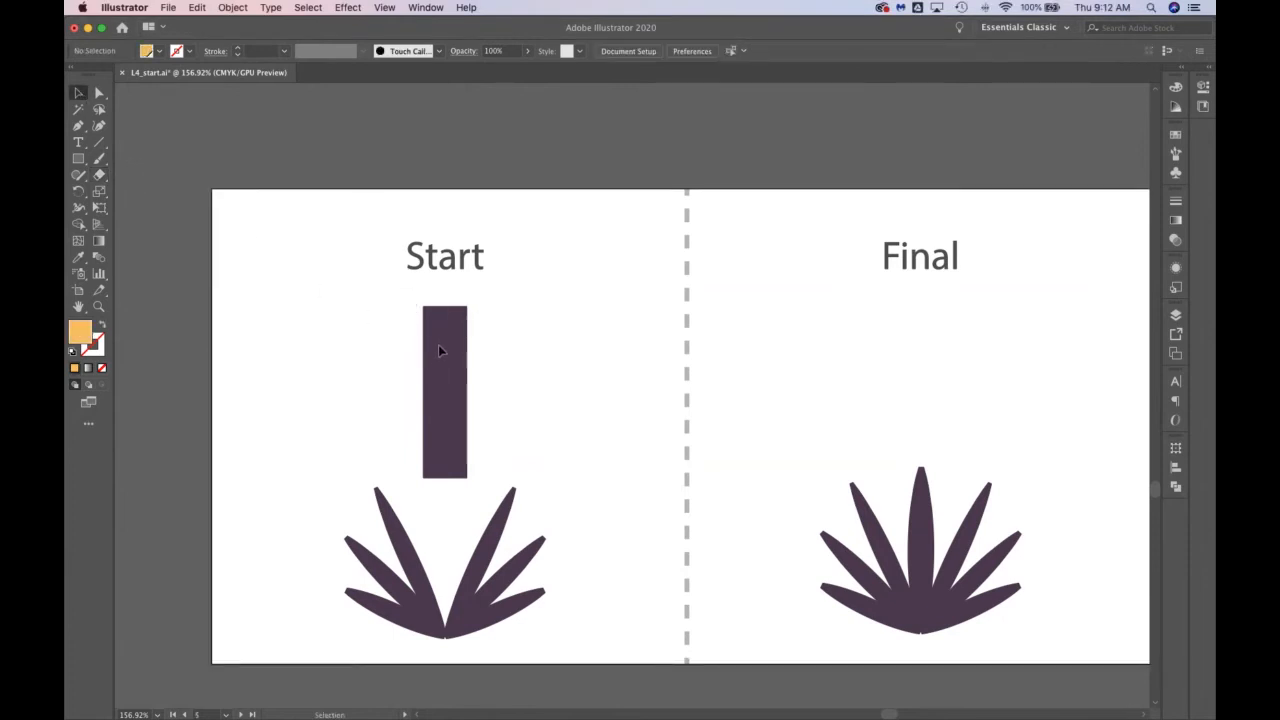
pyautogui.click(448, 355)
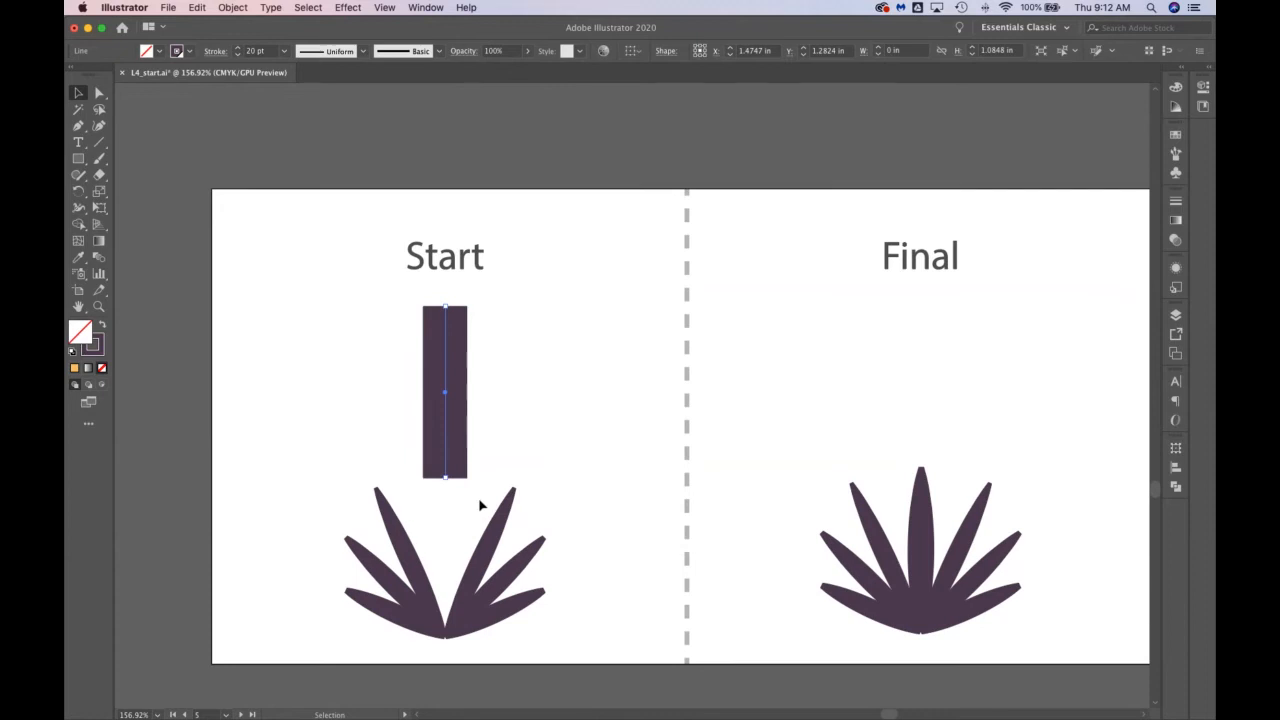
pyautogui.scroll(2, 409, 406)
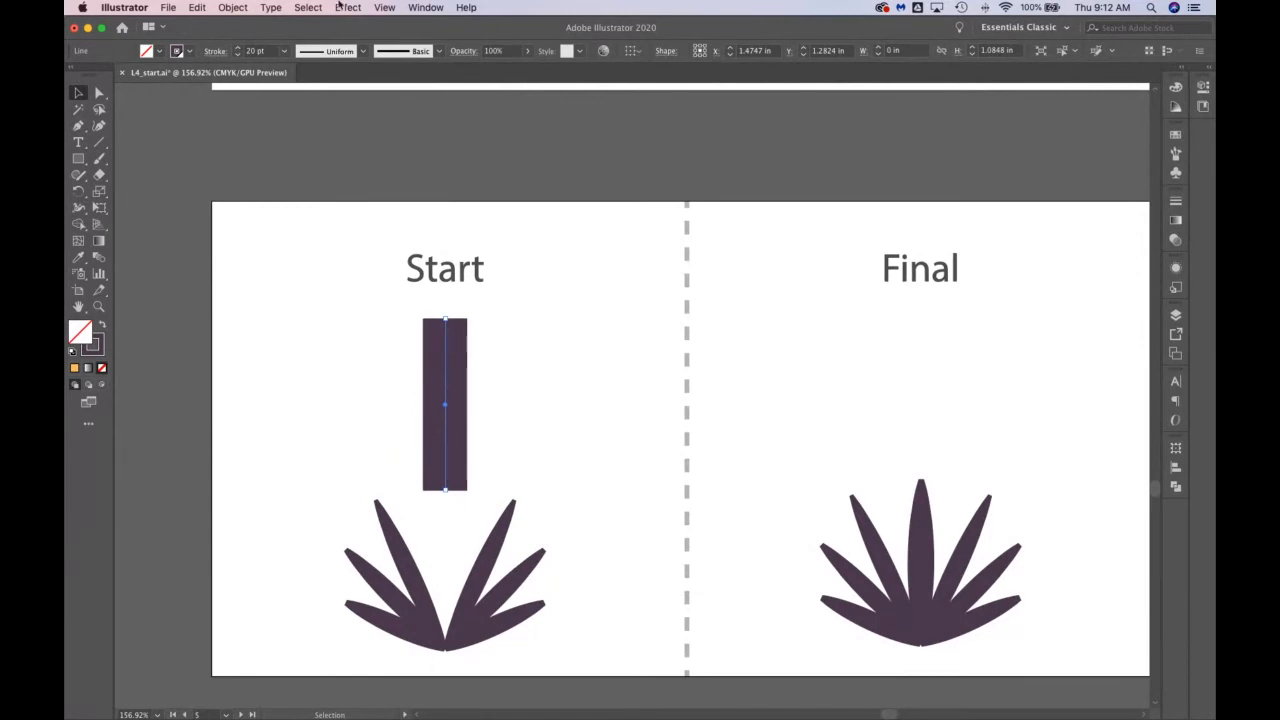
pyautogui.click(223, 6)
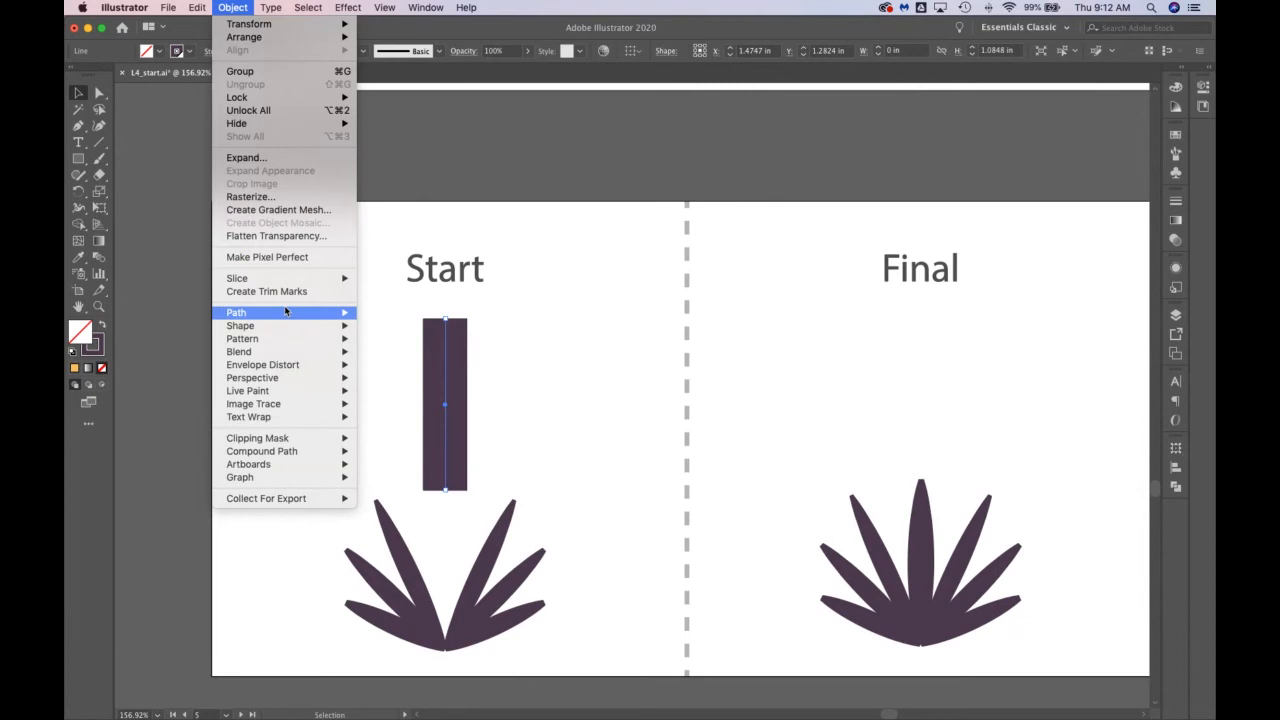
pyautogui.moveTo(285, 312)
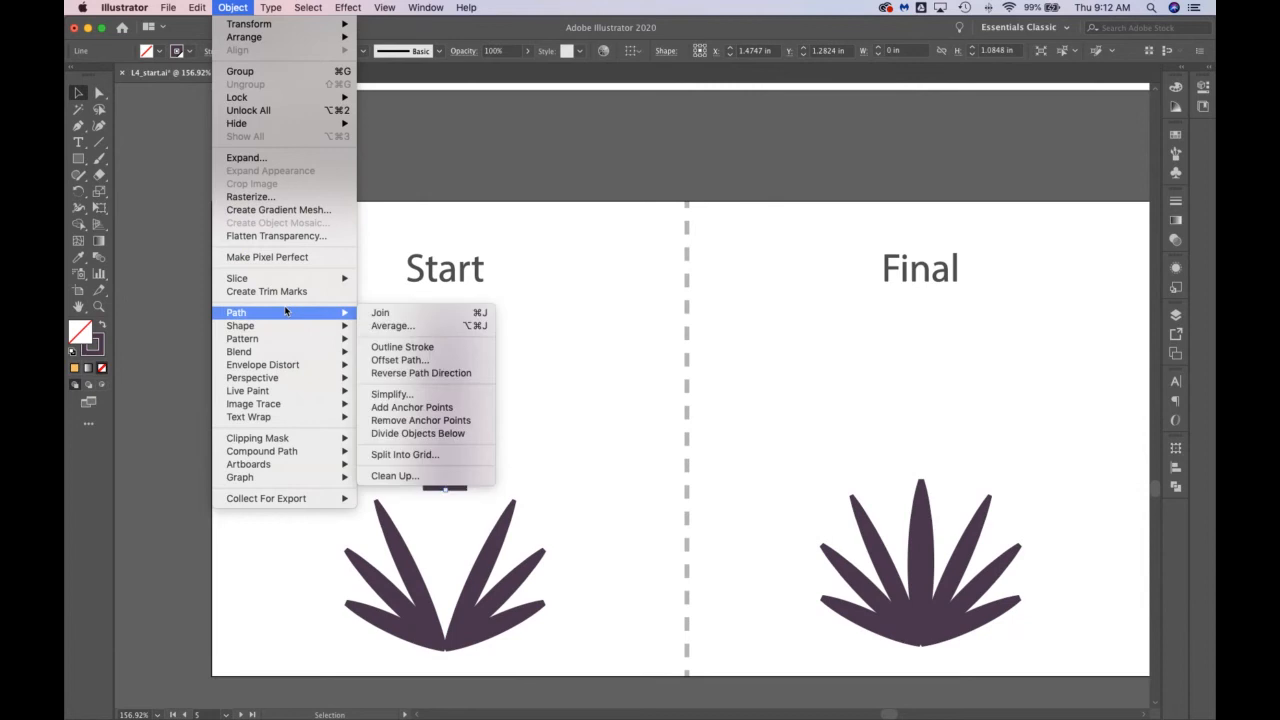
pyautogui.click(398, 350)
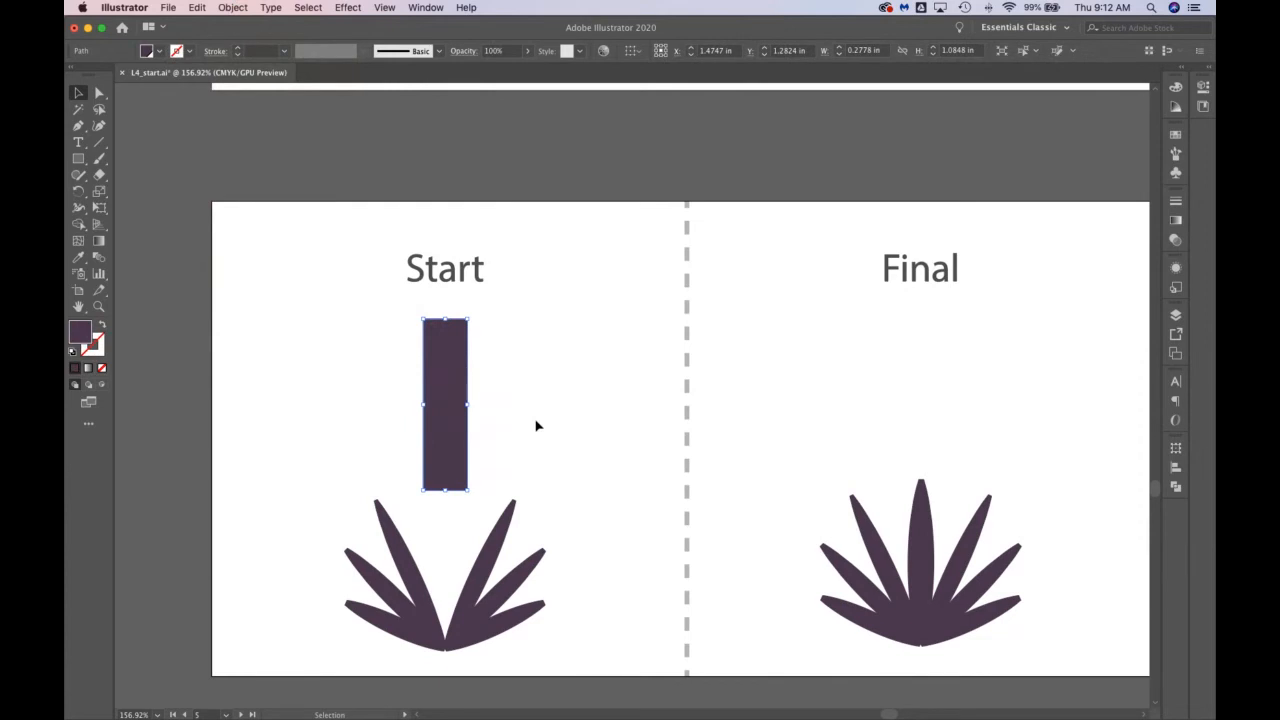
# Step: Try to erase the rectangle's sides into a pointed leaf shape, and undo the Eraser strokes
pyautogui.click(99, 174)
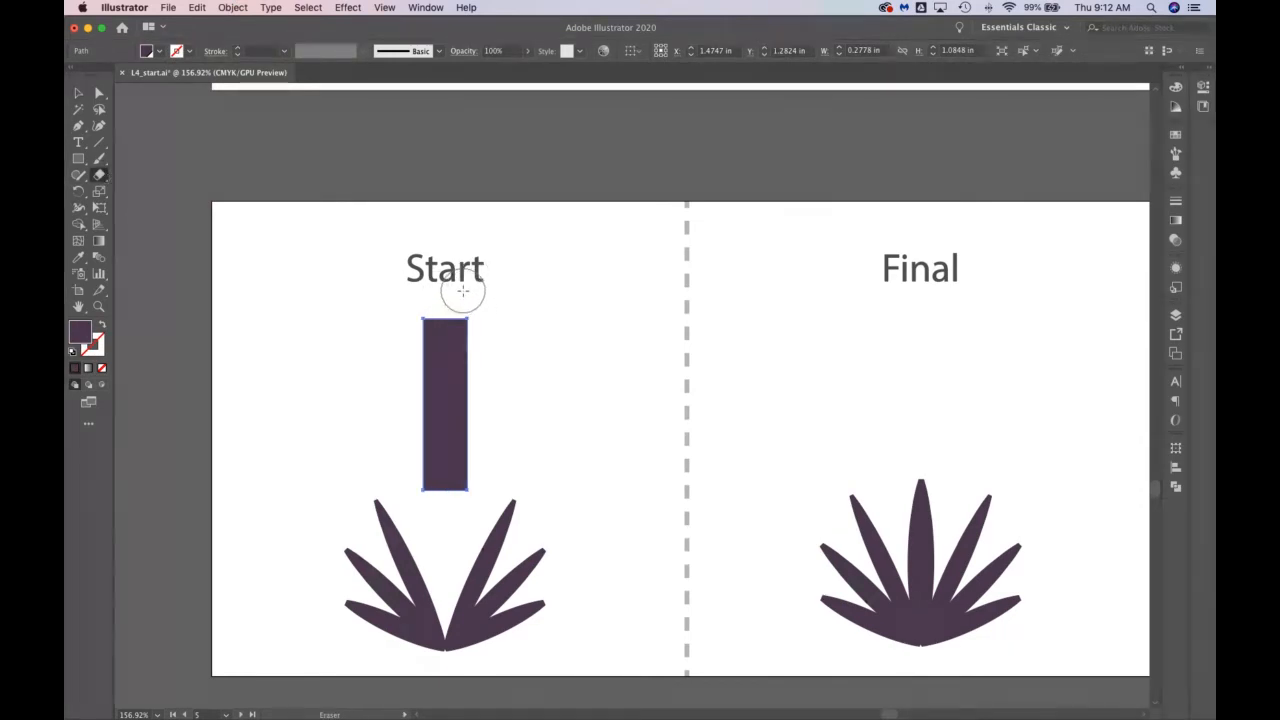
pyautogui.moveTo(463, 290)
pyautogui.mouseDown()
pyautogui.moveTo(481, 352)
pyautogui.moveTo(482, 447)
pyautogui.moveTo(452, 515)
pyautogui.moveTo(423, 514)
pyautogui.moveTo(407, 382)
pyautogui.moveTo(431, 277)
pyautogui.moveTo(444, 280)
pyautogui.moveTo(417, 337)
pyautogui.mouseUp()
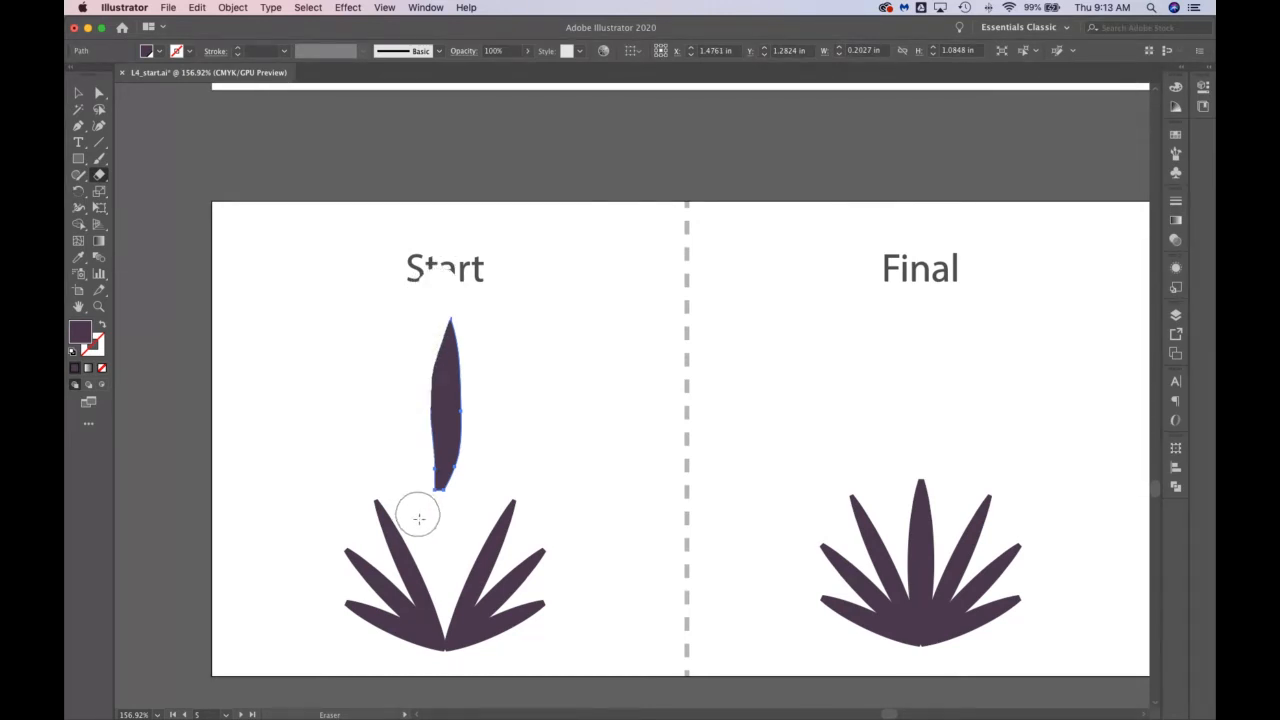
pyautogui.moveTo(418, 518); pyautogui.dragTo(403, 437)
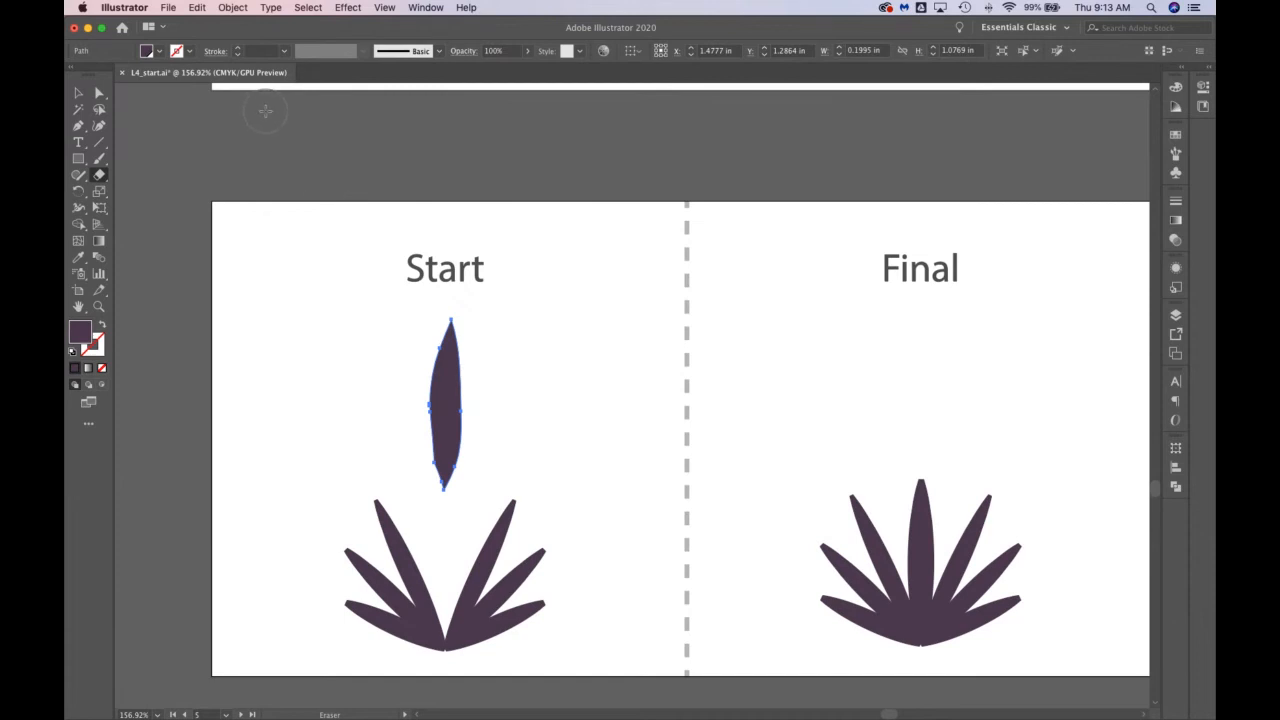
pyautogui.press('cmd+z')
pyautogui.press('cmd+z')
pyautogui.press('cmd+z')
pyautogui.press('cmd+z')
pyautogui.press('cmd+z')
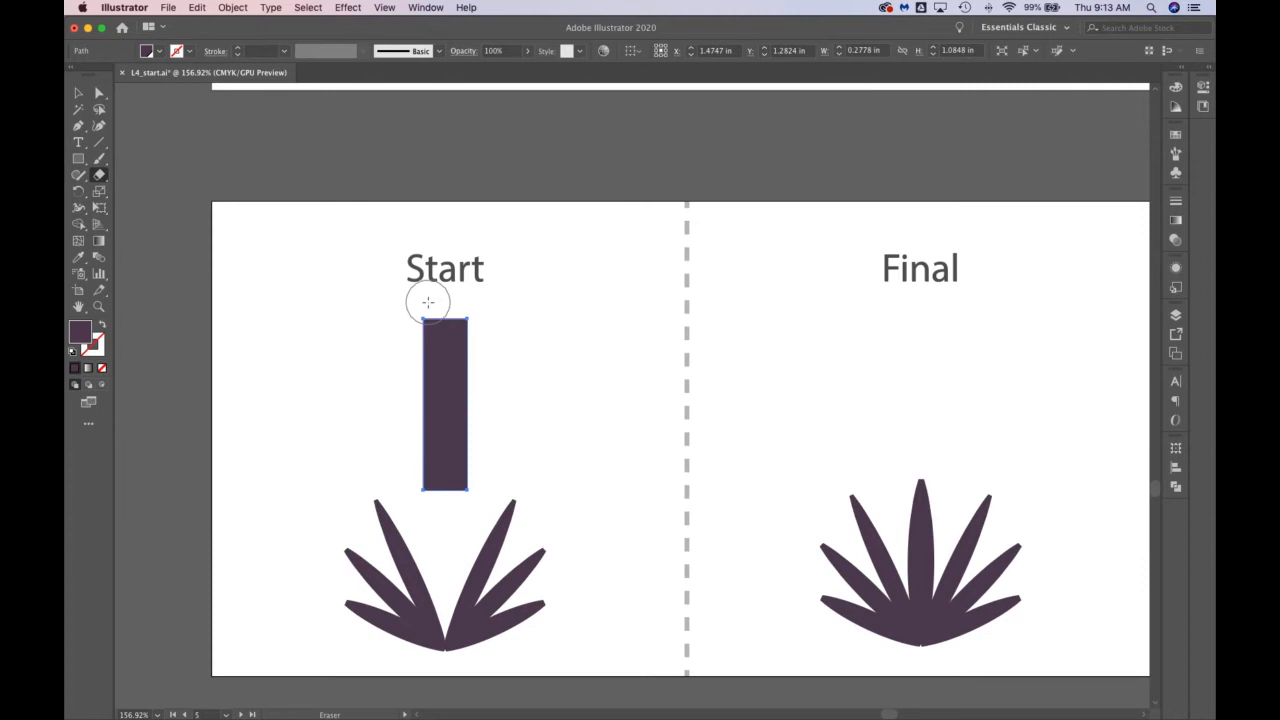
# Step: Try an Eraser stroke along the rectangle's side, undo it, and carve both long sides into a tapered leaf
pyautogui.moveTo(421, 312); pyautogui.dragTo(419, 476)
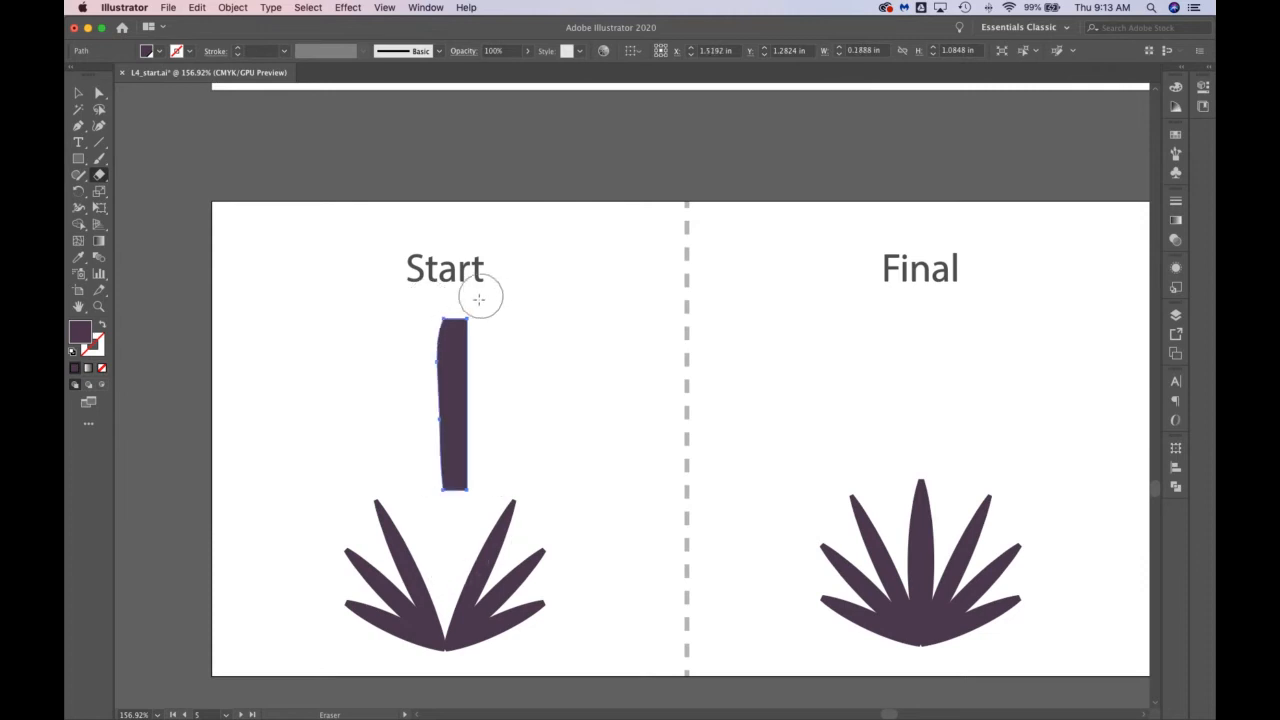
pyautogui.press('cmd+z')
pyautogui.press('cmd+z')
pyautogui.moveTo(420, 294)
pyautogui.mouseDown()
pyautogui.moveTo(410, 439)
pyautogui.moveTo(431, 511)
pyautogui.moveTo(486, 467)
pyautogui.moveTo(492, 323)
pyautogui.moveTo(481, 292)
pyautogui.moveTo(466, 294)
pyautogui.moveTo(484, 405)
pyautogui.moveTo(457, 543)
pyautogui.mouseUp()
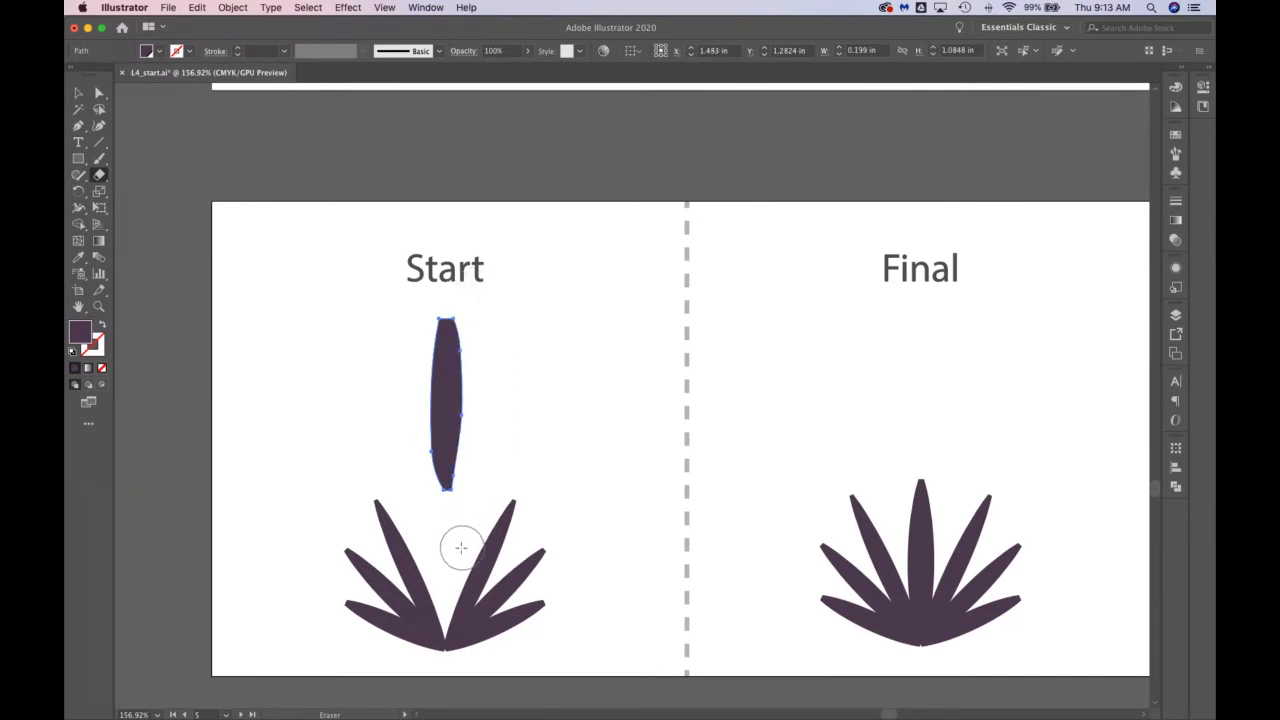
# Step: Move the carved leaf down into the central gap of the Start plant and deselect it
pyautogui.click(99, 92)
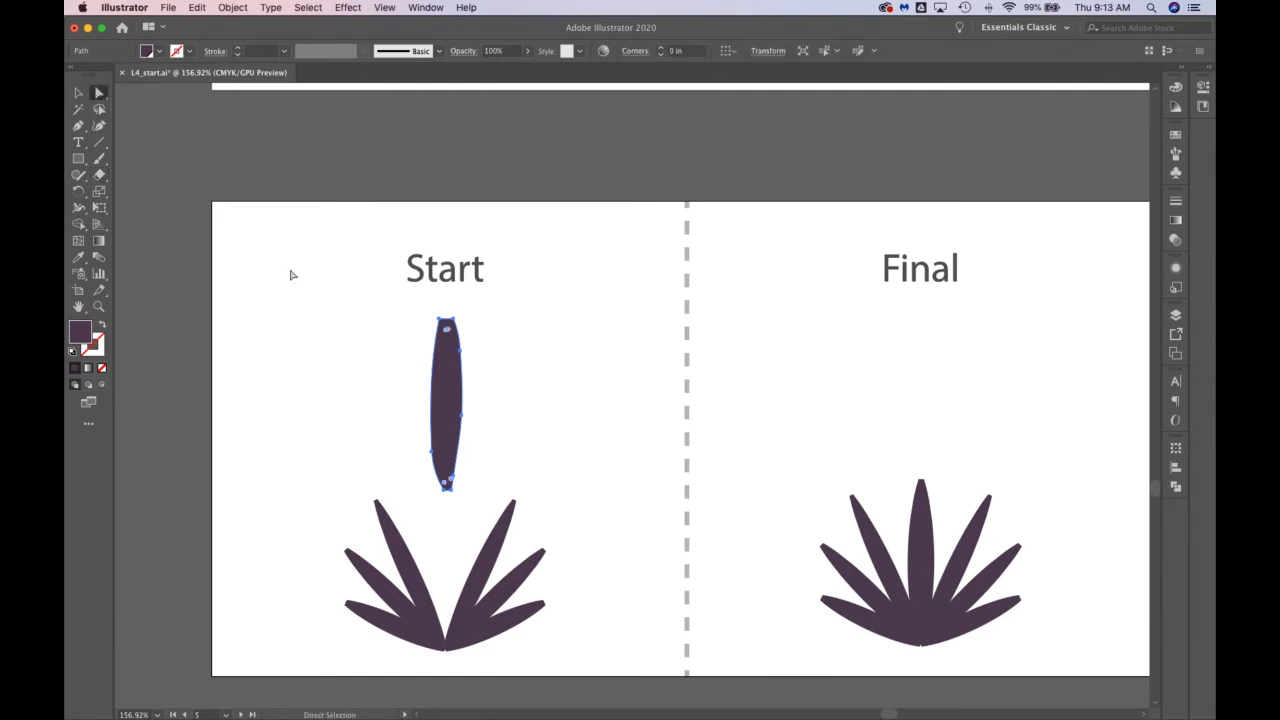
pyautogui.click(78, 93)
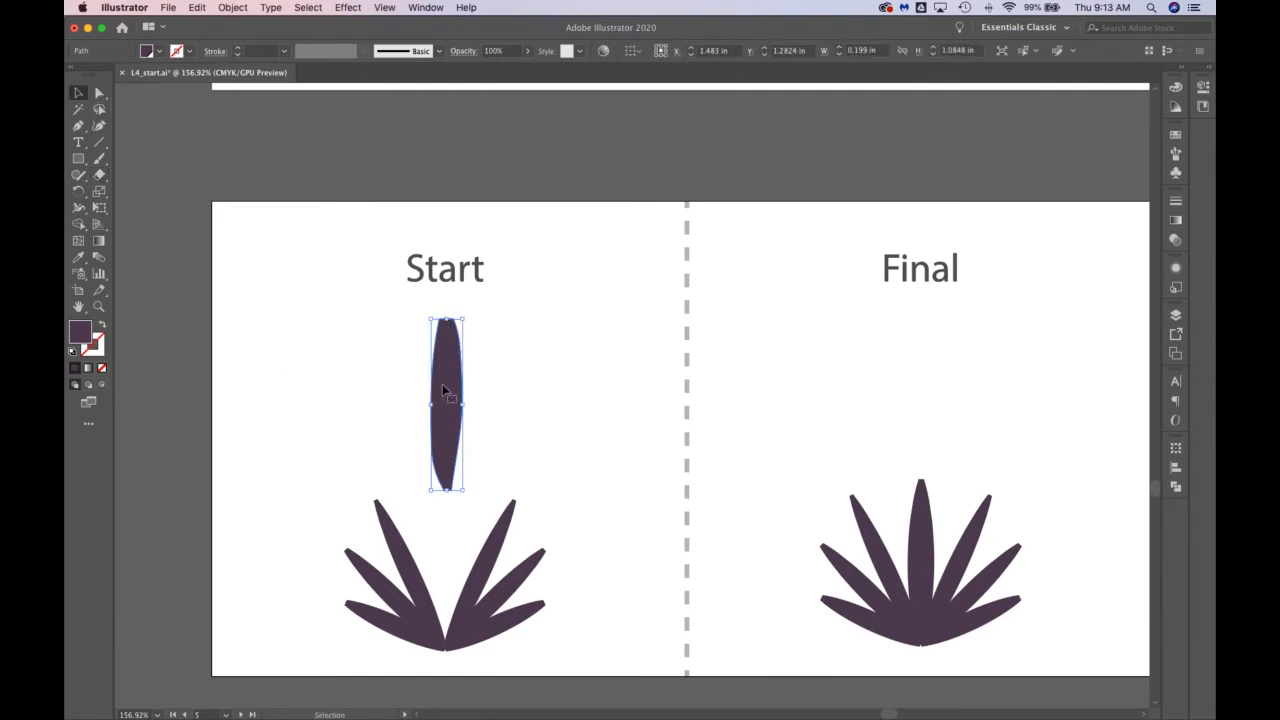
pyautogui.moveTo(445, 391); pyautogui.dragTo(443, 430)
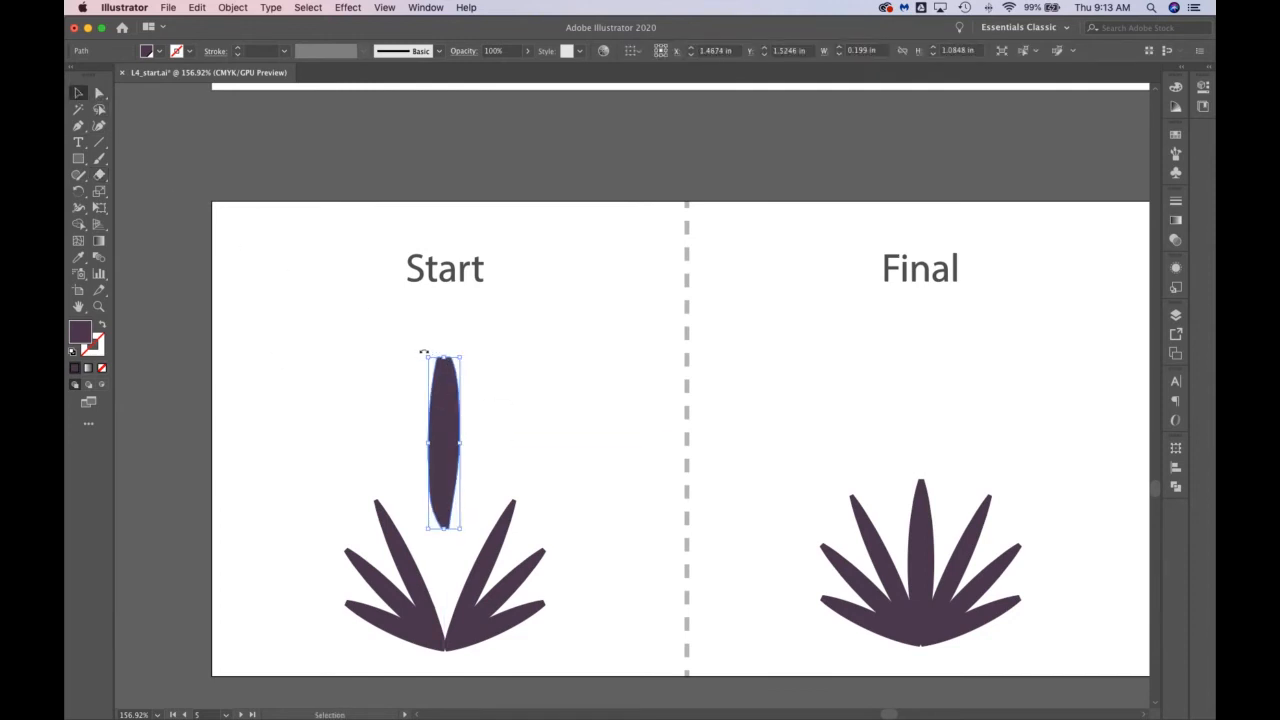
pyautogui.moveTo(423, 352); pyautogui.dragTo(472, 583)
pyautogui.moveTo(438, 454); pyautogui.dragTo(456, 566)
pyautogui.click(559, 591)
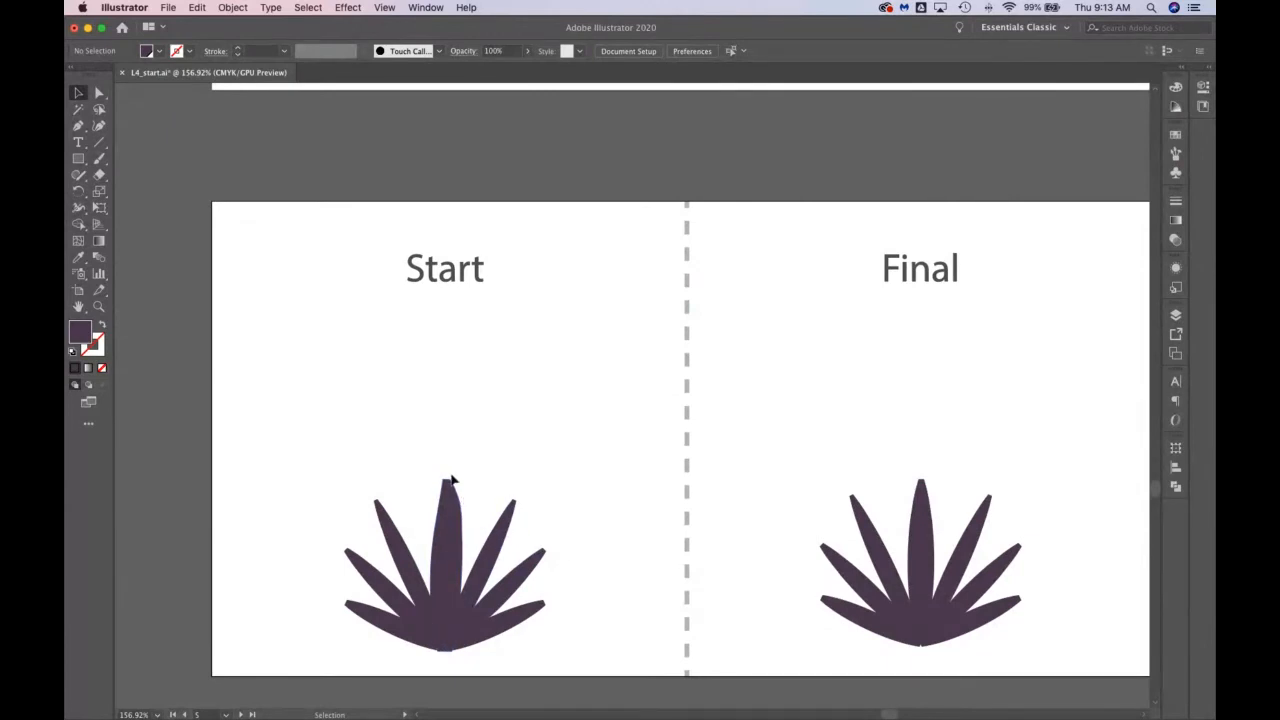
# Step: Select all the leaves of the Start plant and group them
pyautogui.moveTo(325, 433); pyautogui.dragTo(586, 663)
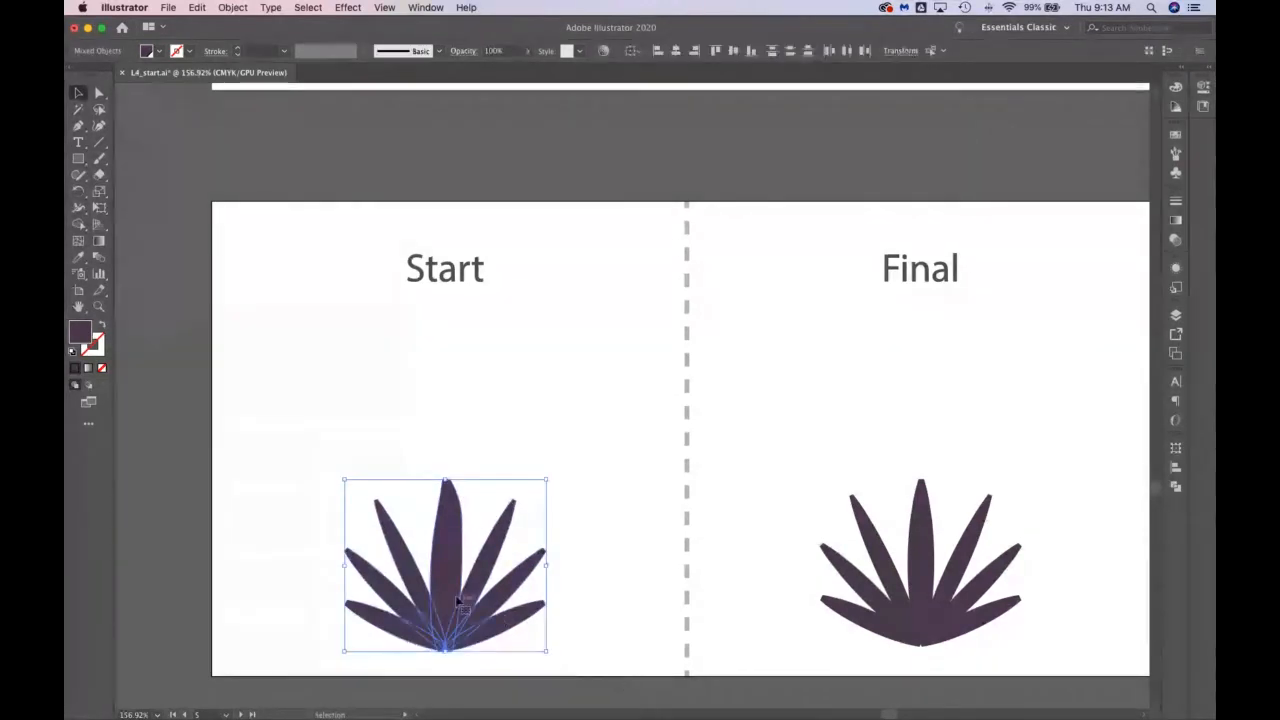
pyautogui.rightClick(449, 562)
pyautogui.click(490, 606)
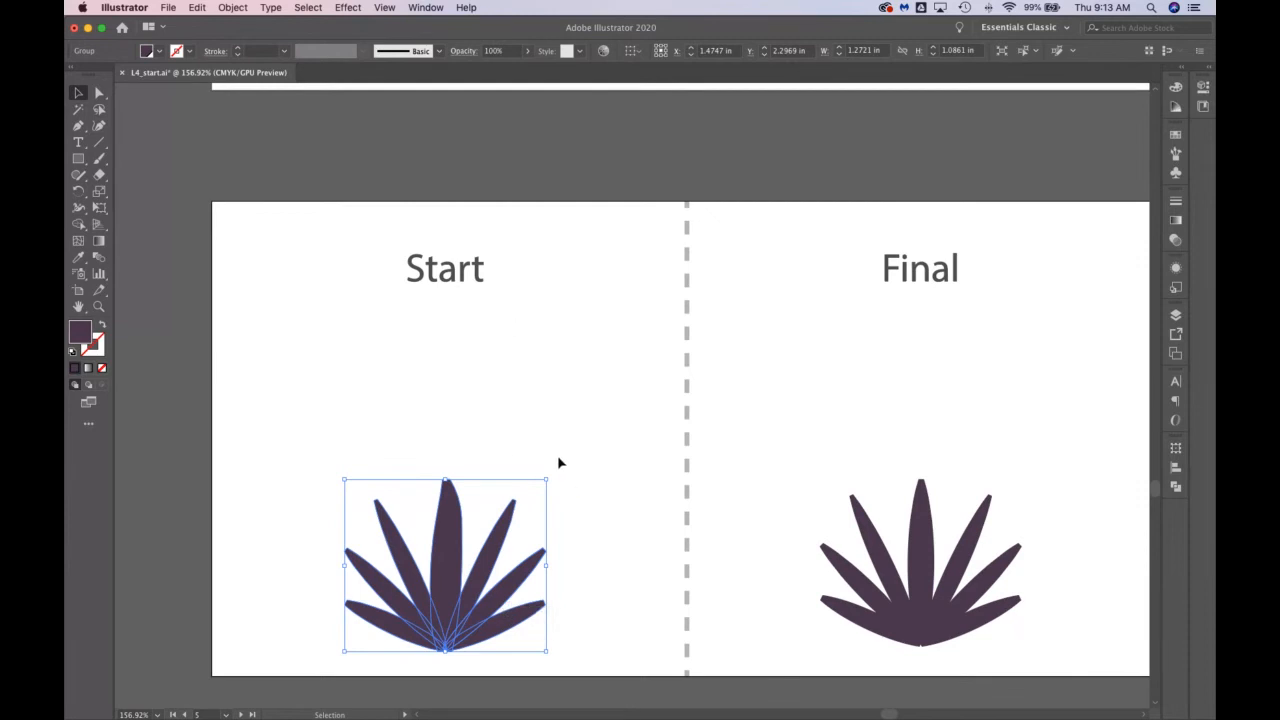
# Step: Undo the plant grouping, the leaf placement and the erasing, back to the outlined rectangle
pyautogui.press('super+z')
pyautogui.press('super+z')
pyautogui.press('super+z')
pyautogui.press('super+z')
pyautogui.press('super+z')
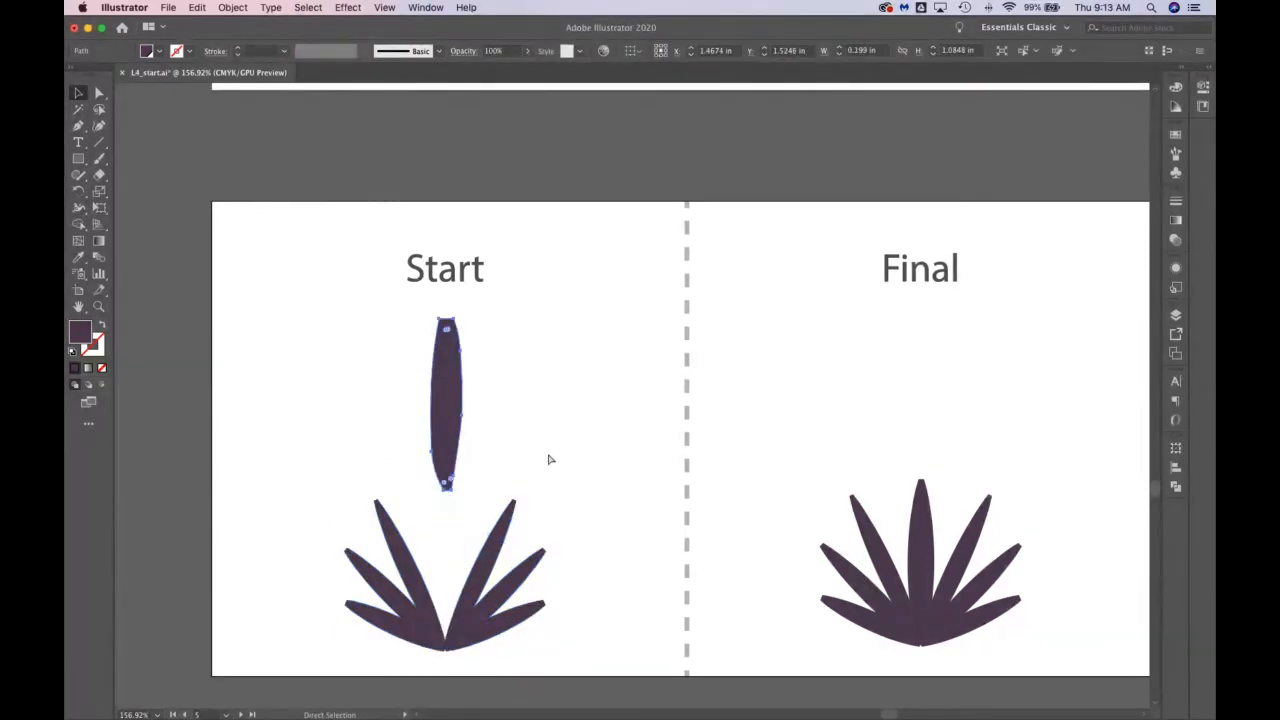
pyautogui.press('super+z')
pyautogui.press('super+z')
pyautogui.press('v')
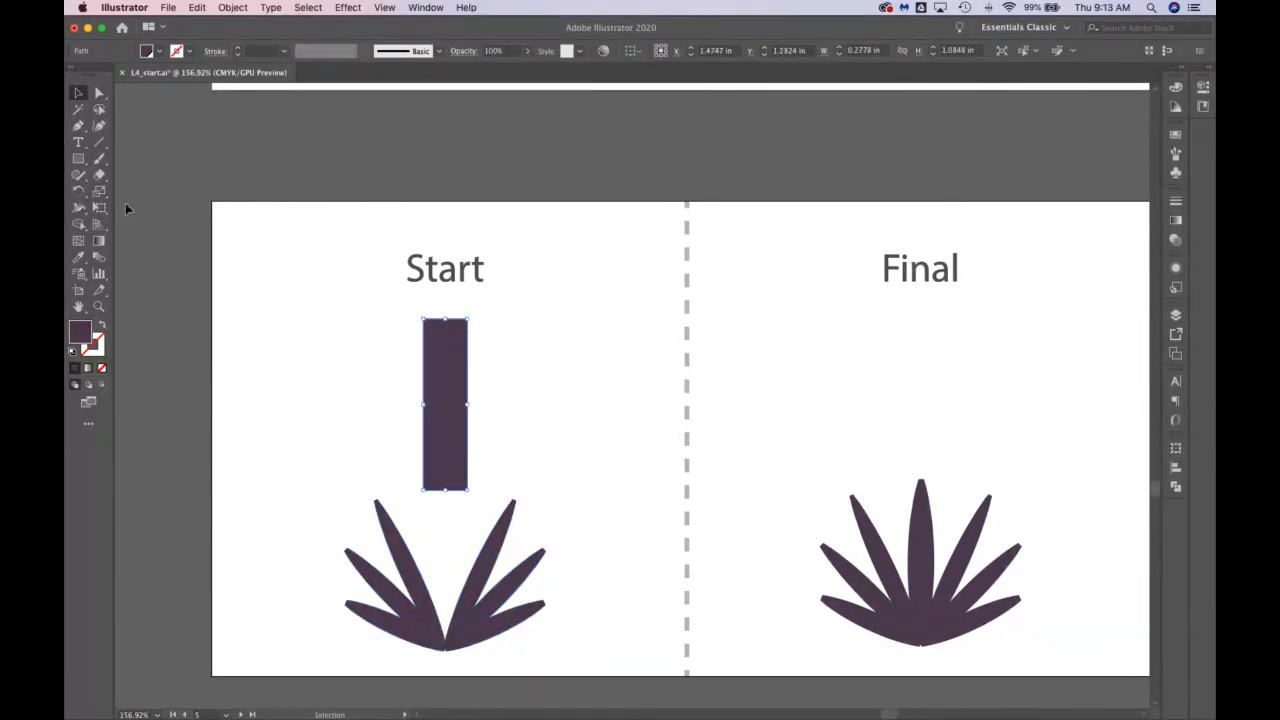
# Step: Cut the rectangle with the Knife along two outward-bowed curves, one inside each long side, outlining a tapered leaf
pyautogui.click(99, 174)
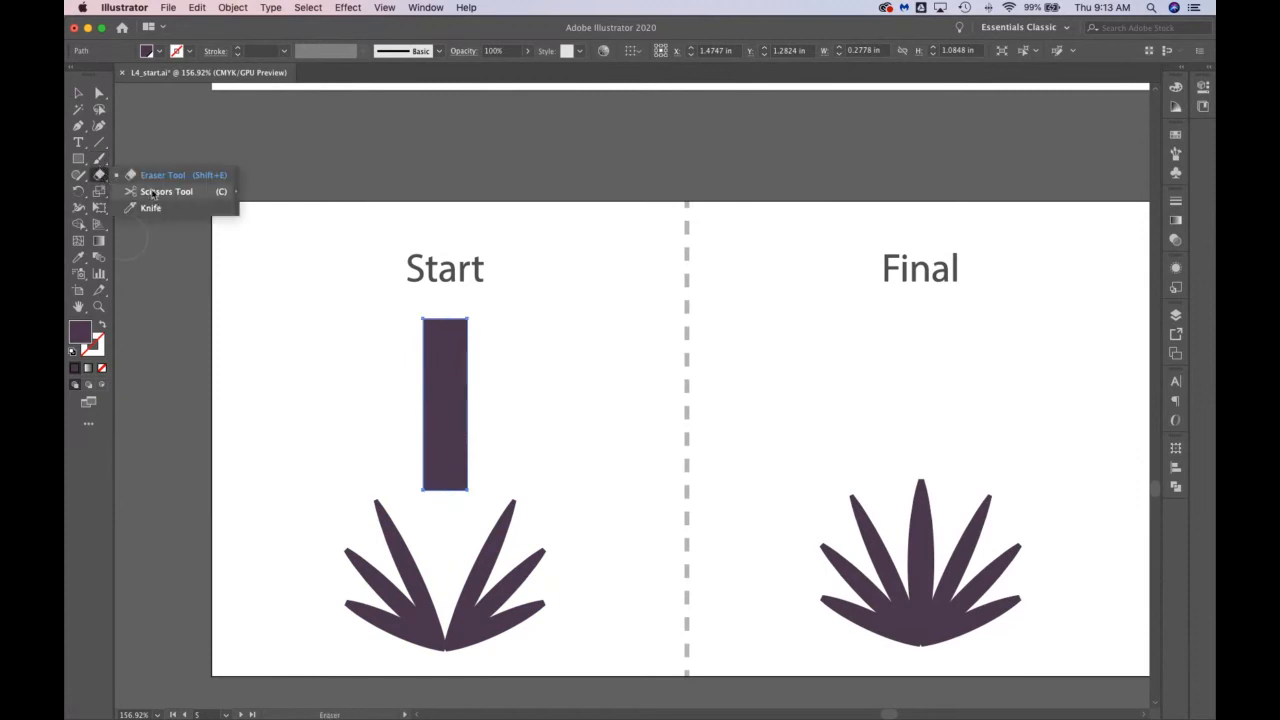
pyautogui.click(150, 208)
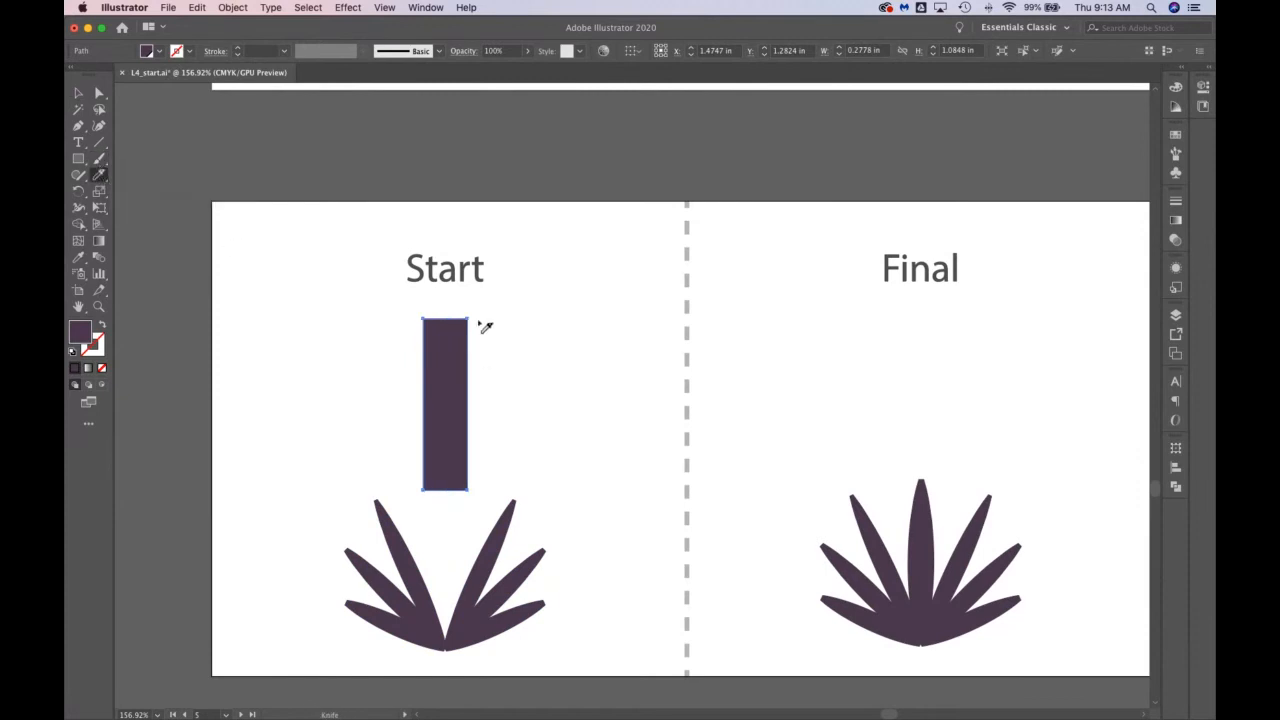
pyautogui.moveTo(445, 307)
pyautogui.mouseDown()
pyautogui.moveTo(466, 394)
pyautogui.moveTo(446, 526)
pyautogui.moveTo(460, 306)
pyautogui.moveTo(480, 283)
pyautogui.mouseUp()
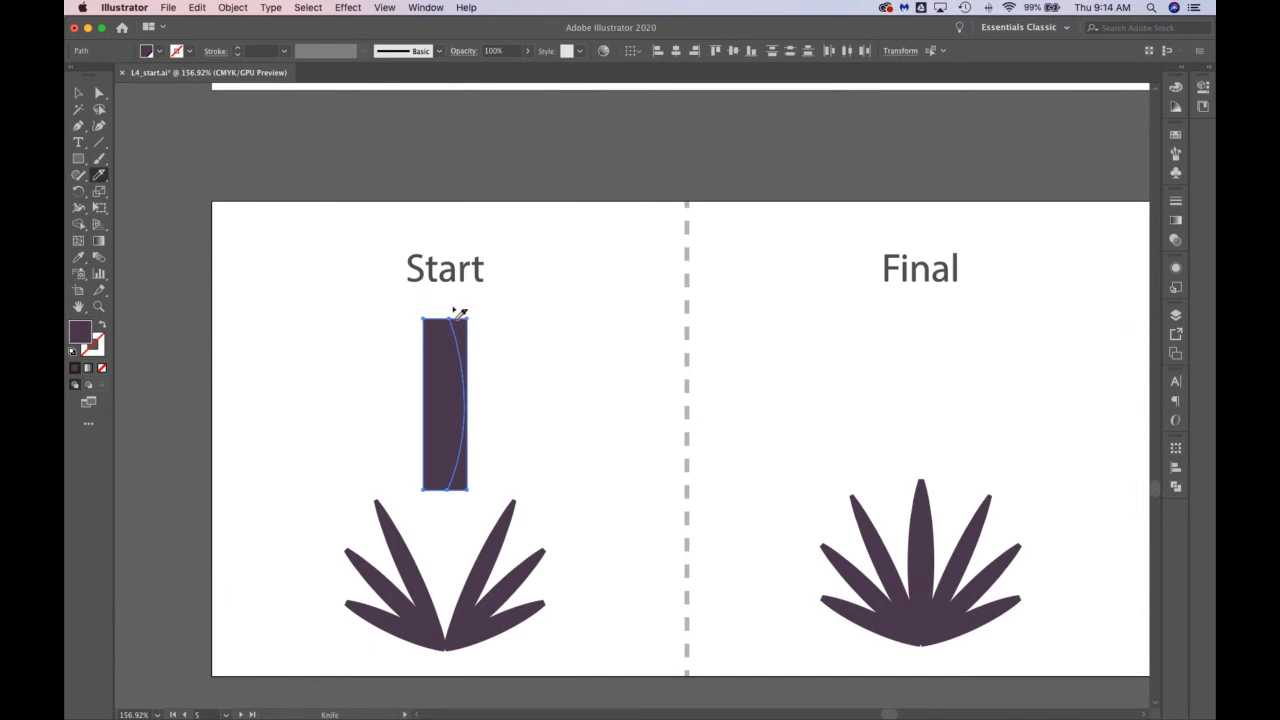
pyautogui.moveTo(449, 311)
pyautogui.mouseDown()
pyautogui.moveTo(434, 467)
pyautogui.moveTo(443, 529)
pyautogui.moveTo(463, 557)
pyautogui.mouseUp()
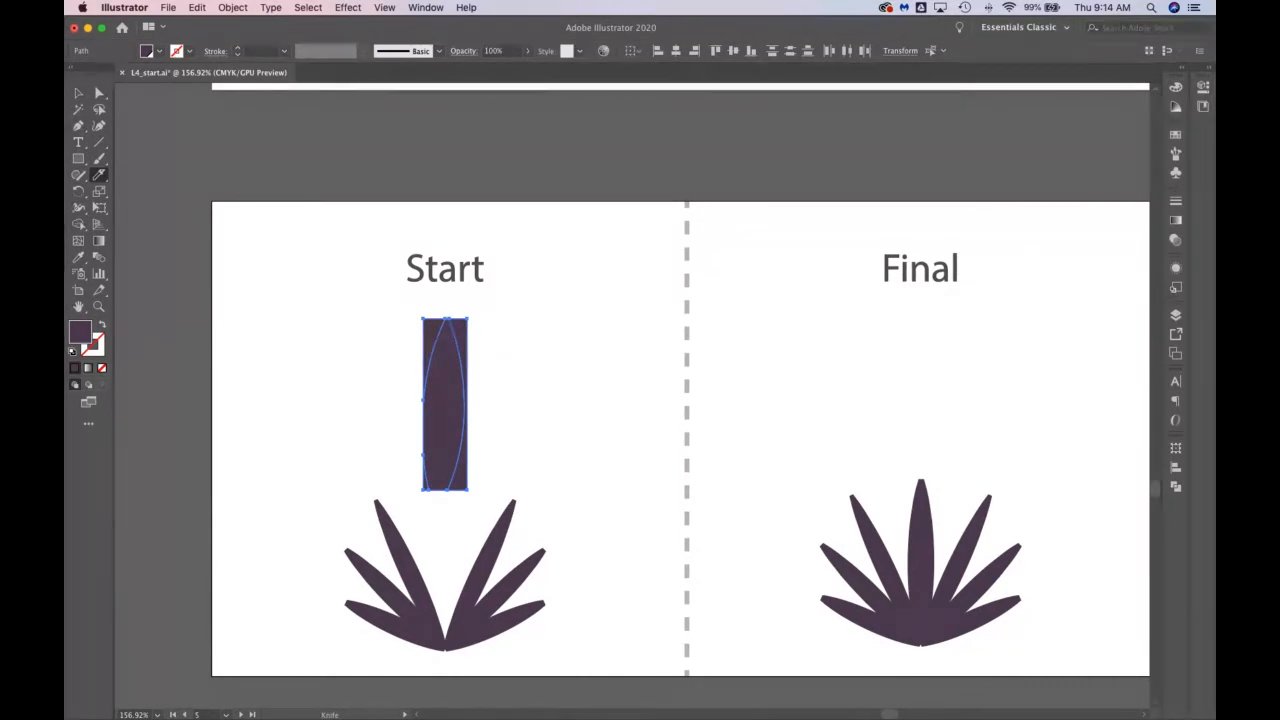
# Step: Delete the cut-off pieces on both sides of the leaf shape, including the small scrap at its lower corner
pyautogui.click(99, 92)
pyautogui.click(252, 269)
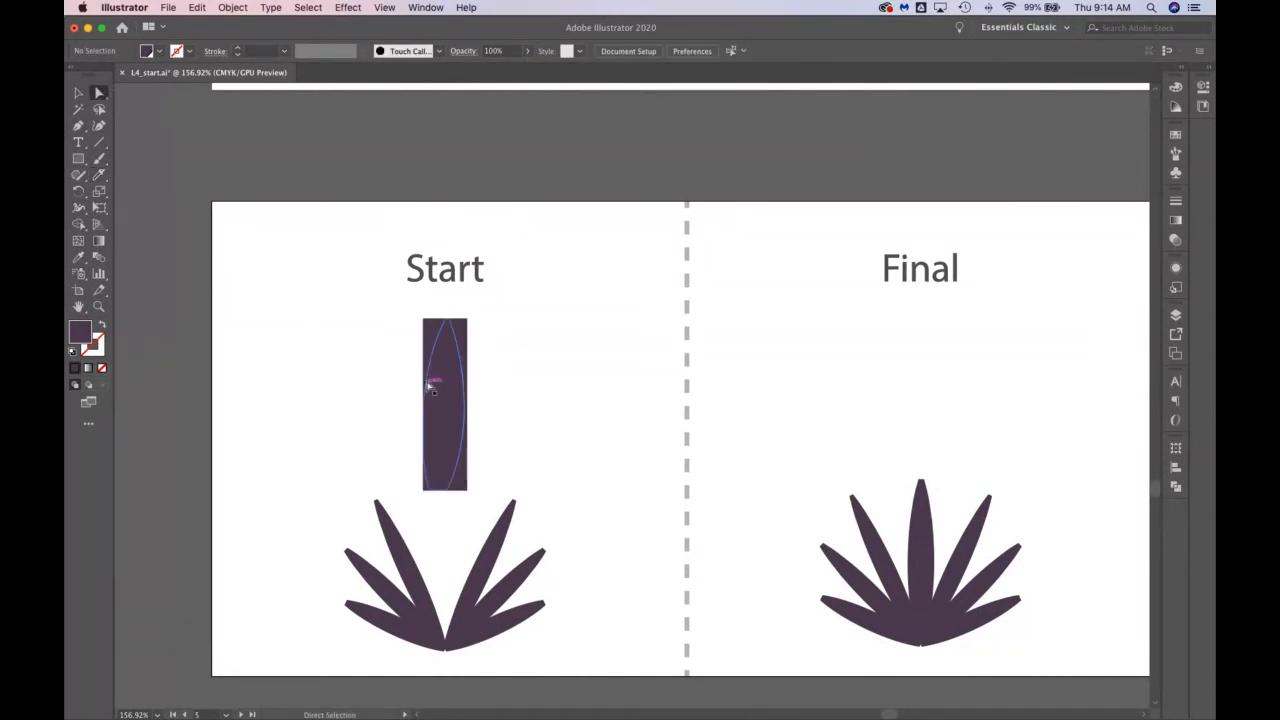
pyautogui.click(452, 376)
pyautogui.click(464, 329)
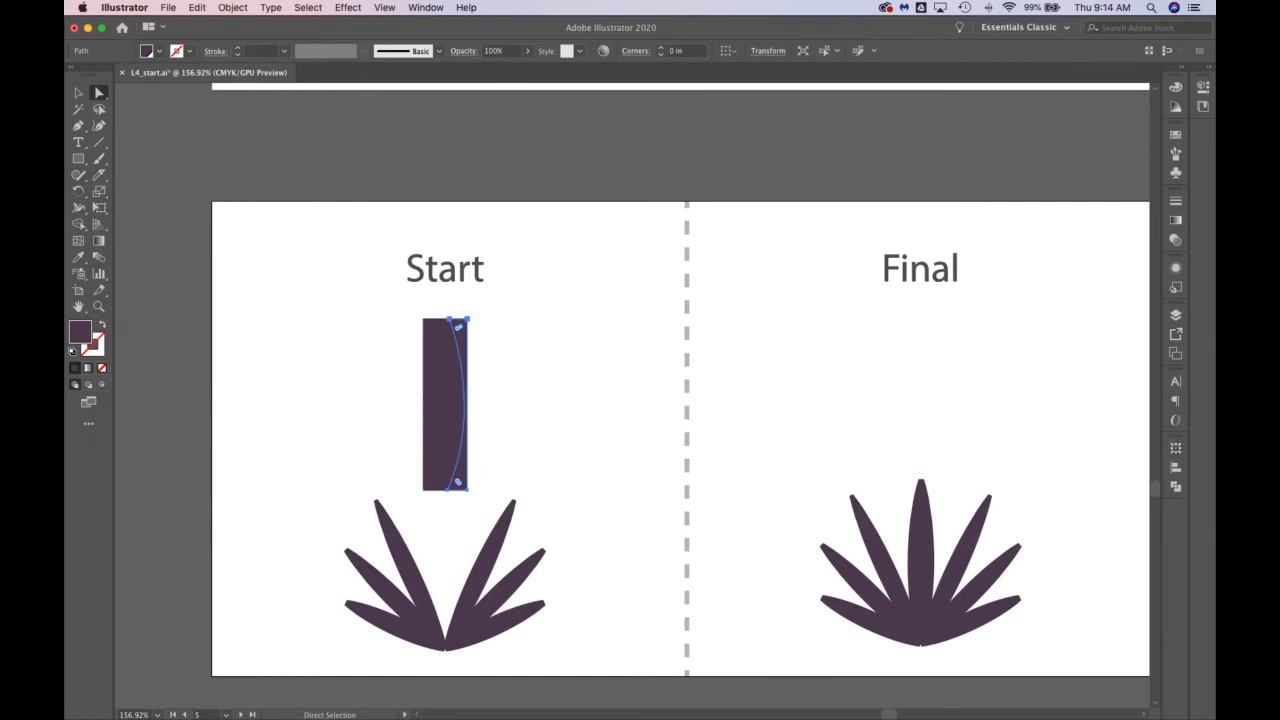
pyautogui.press('Delete')
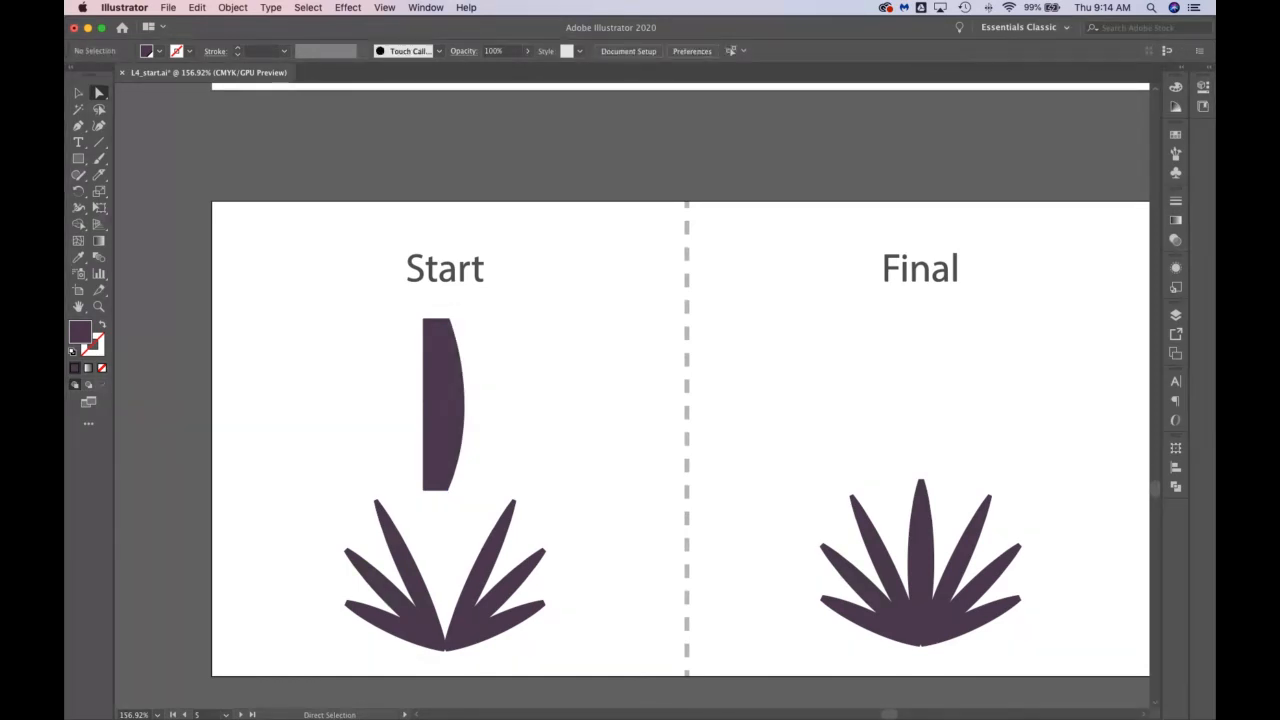
pyautogui.click(433, 341)
pyautogui.press('Delete')
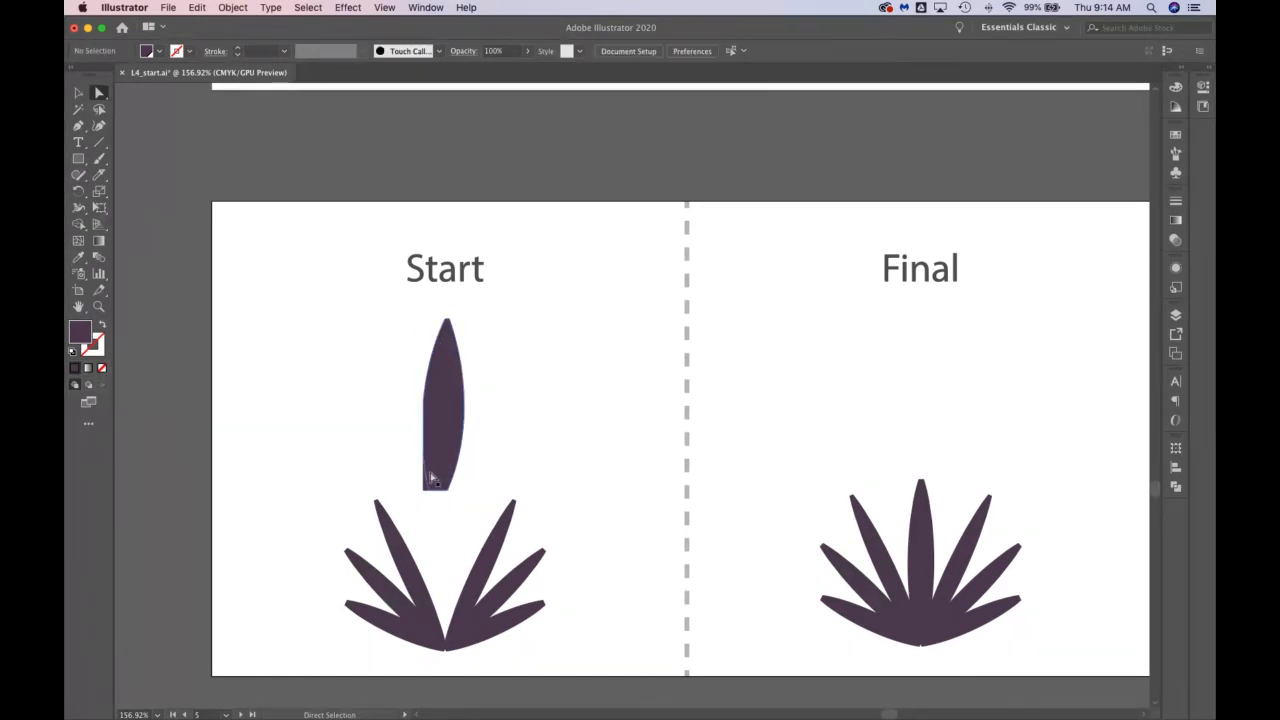
pyautogui.click(424, 491)
pyautogui.press('Delete')
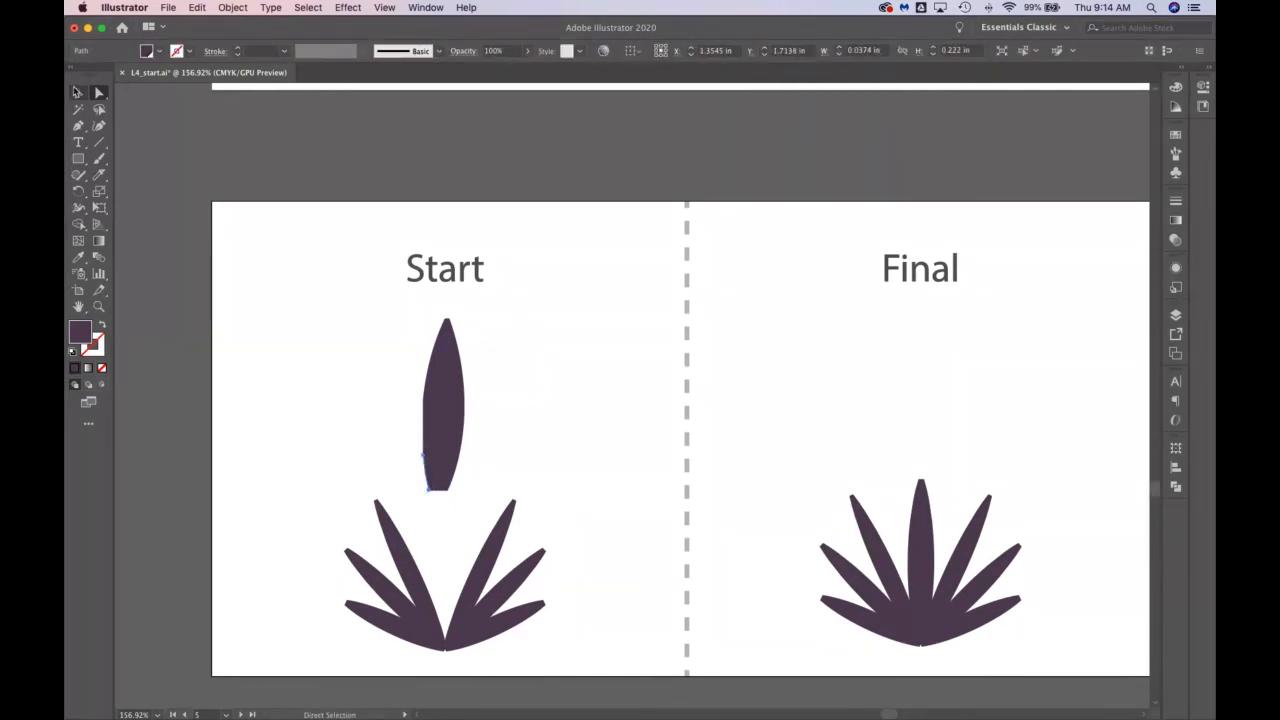
# Step: Move the knife-cut leaf down into the central gap of the Start plant and delete the thin sliver left behind
pyautogui.click(78, 92)
pyautogui.click(438, 355)
pyautogui.moveTo(438, 355); pyautogui.dragTo(447, 512)
pyautogui.click(411, 449)
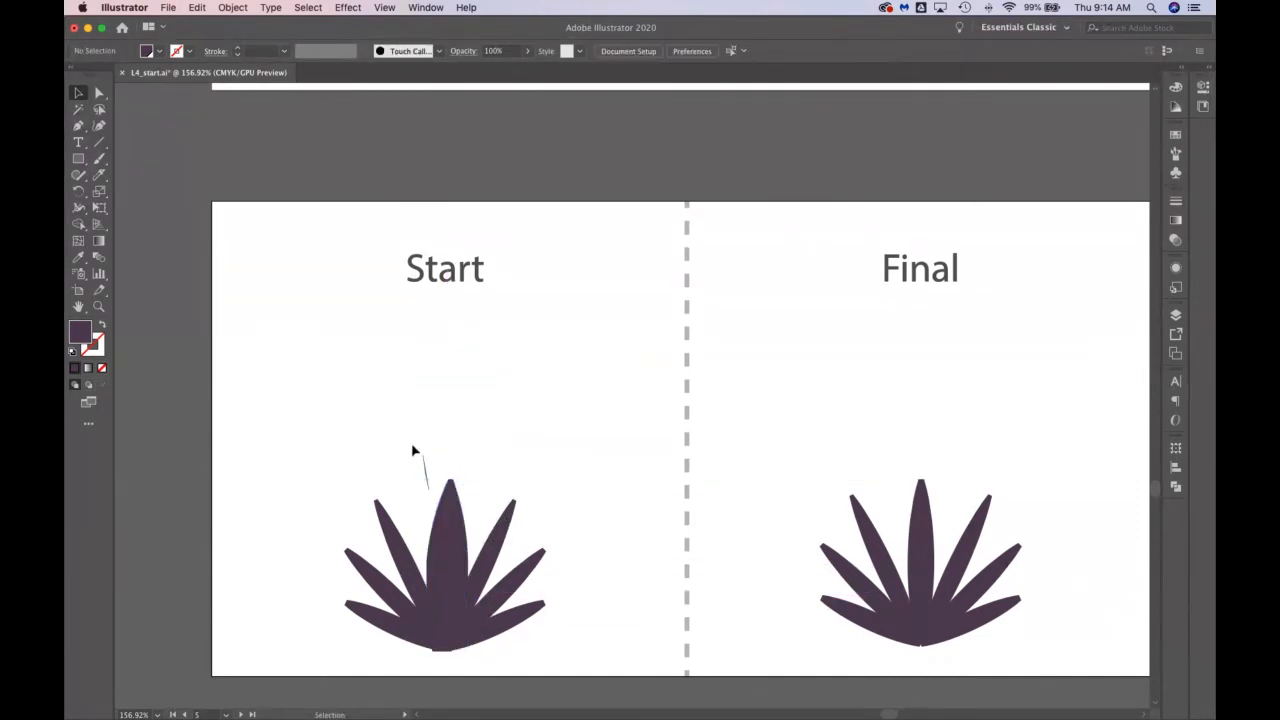
pyautogui.click(424, 470)
pyautogui.press('Delete')
# Step: Adjust the central leaf's position and rotate it slightly so it stands upright between the side leaves
pyautogui.click(432, 560)
pyautogui.moveTo(430, 565); pyautogui.dragTo(437, 565)
pyautogui.moveTo(475, 476); pyautogui.dragTo(450, 511)
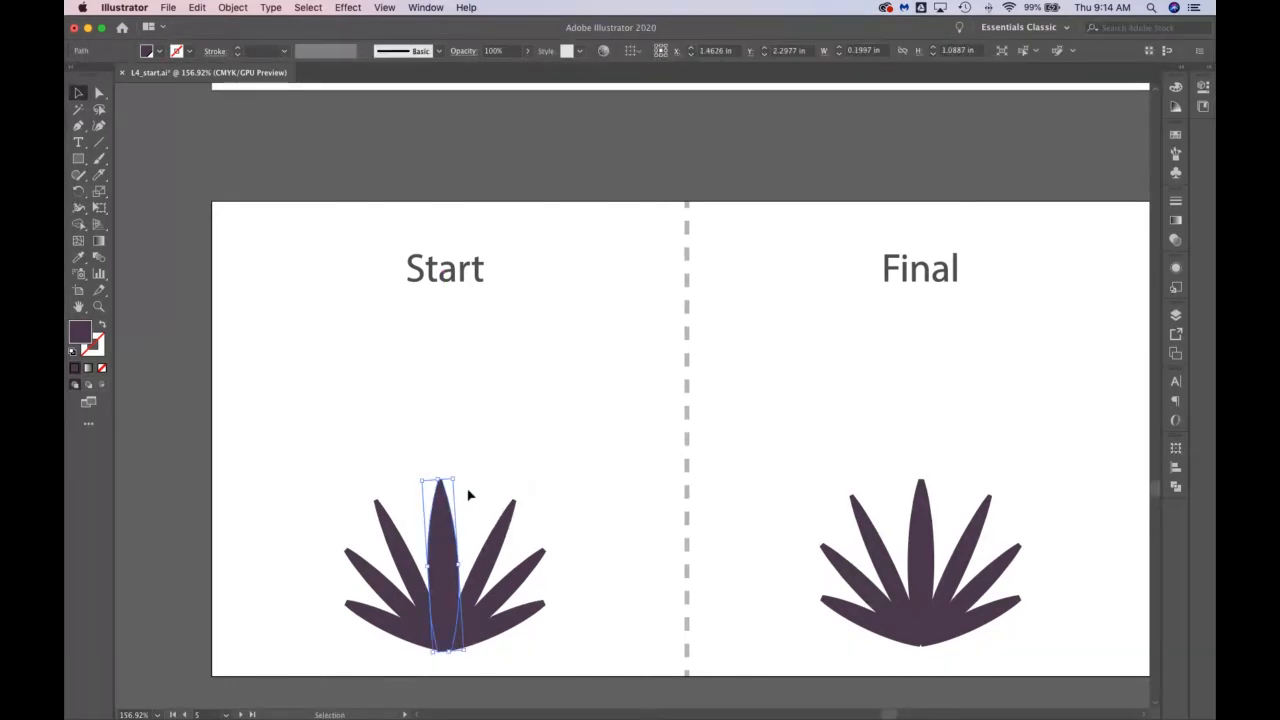
# Step: Select all the leaves of the Start plant, including the new central one, and group them
pyautogui.click(616, 593)
pyautogui.moveTo(291, 463); pyautogui.dragTo(574, 666)
pyautogui.rightClick(448, 505)
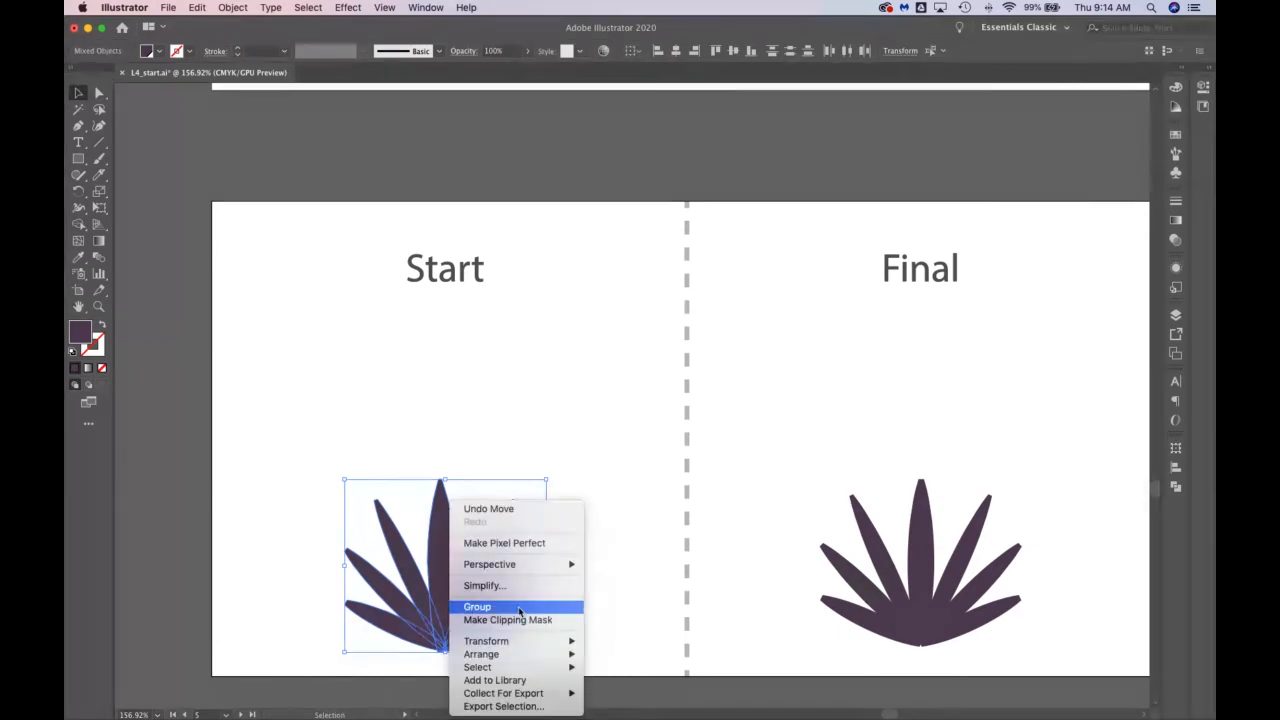
pyautogui.click(515, 607)
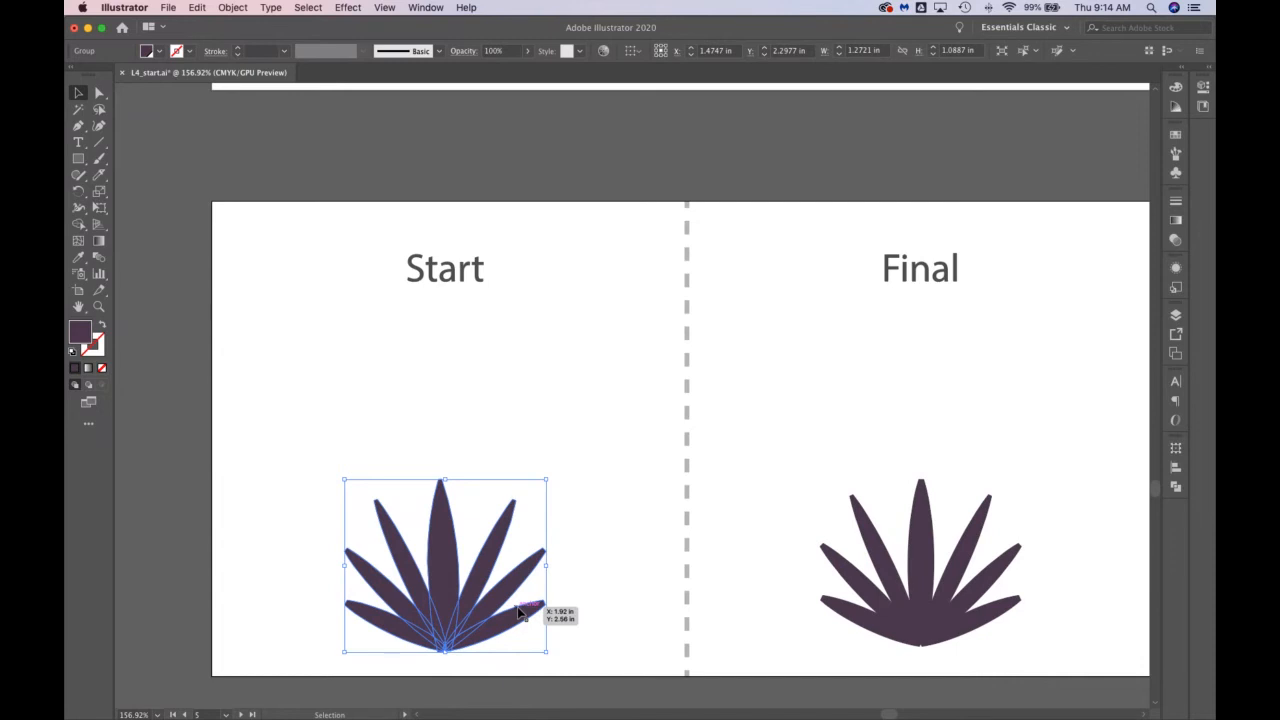
# Step: Compare the rear of the Start van with the Final version on the next practice artboard
pyautogui.scroll(-10, 540, 361)
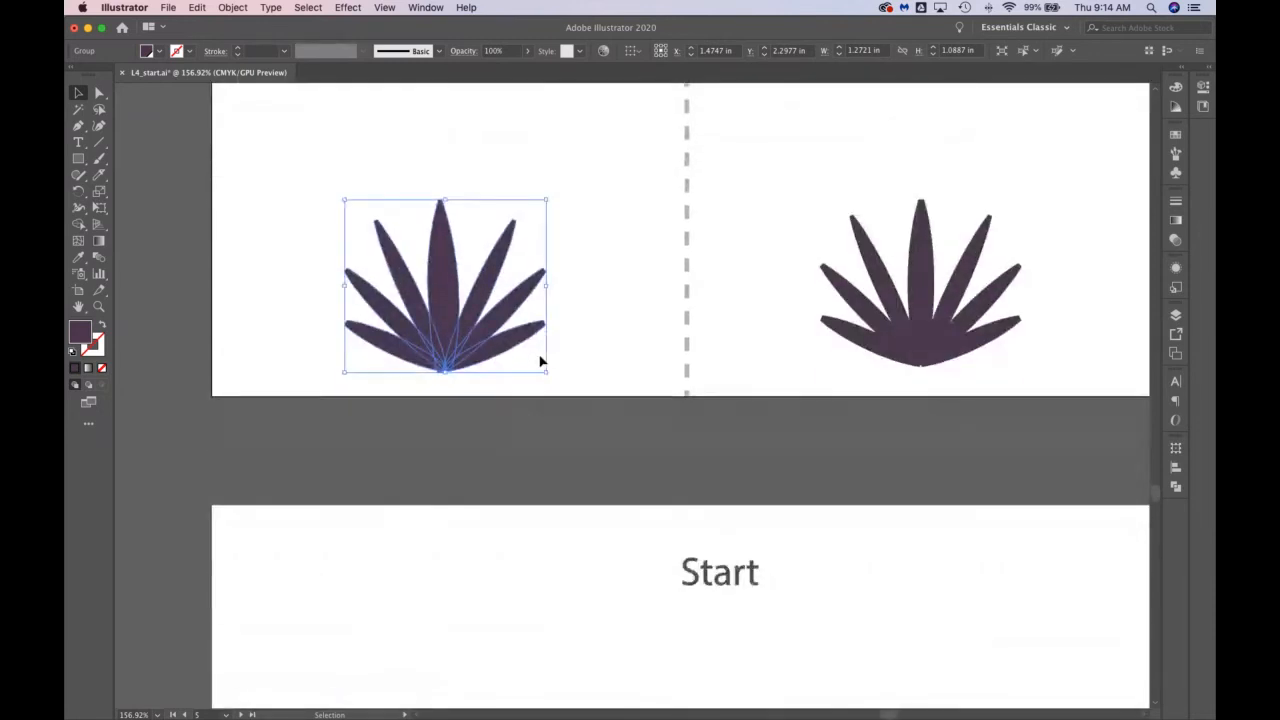
pyautogui.scroll(-4, 540, 361)
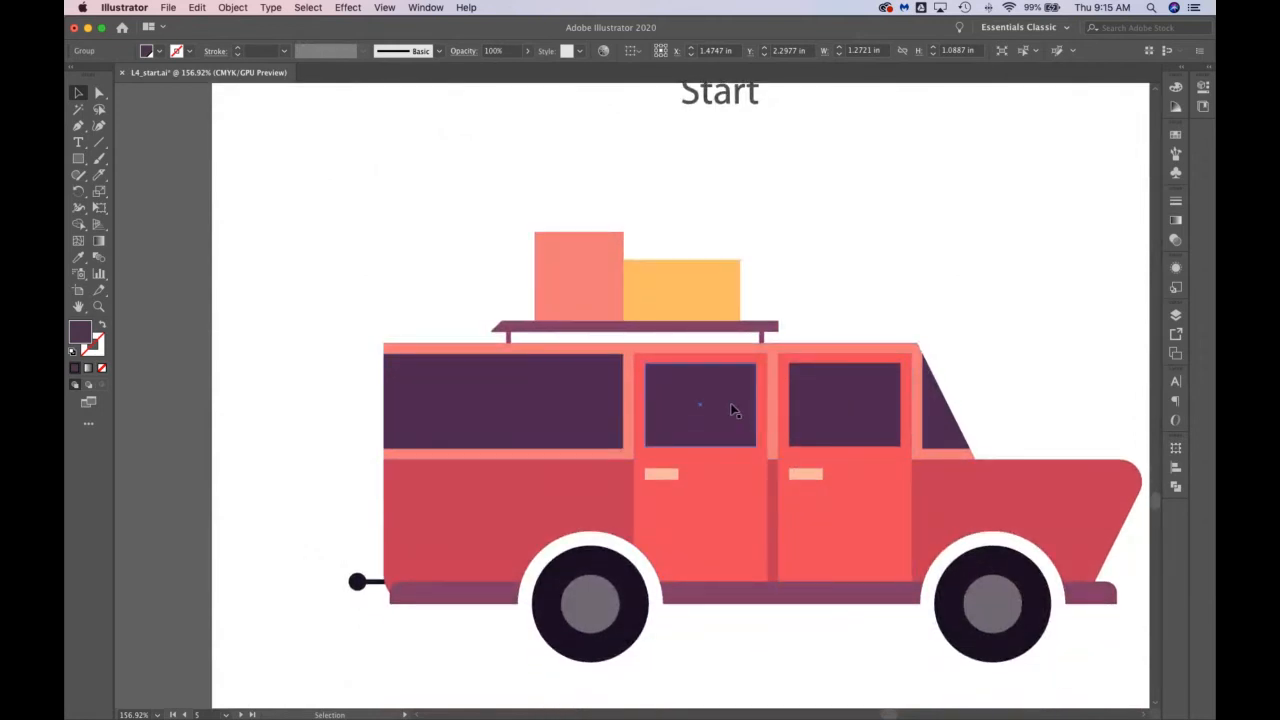
pyautogui.hscroll(15, 730, 403)
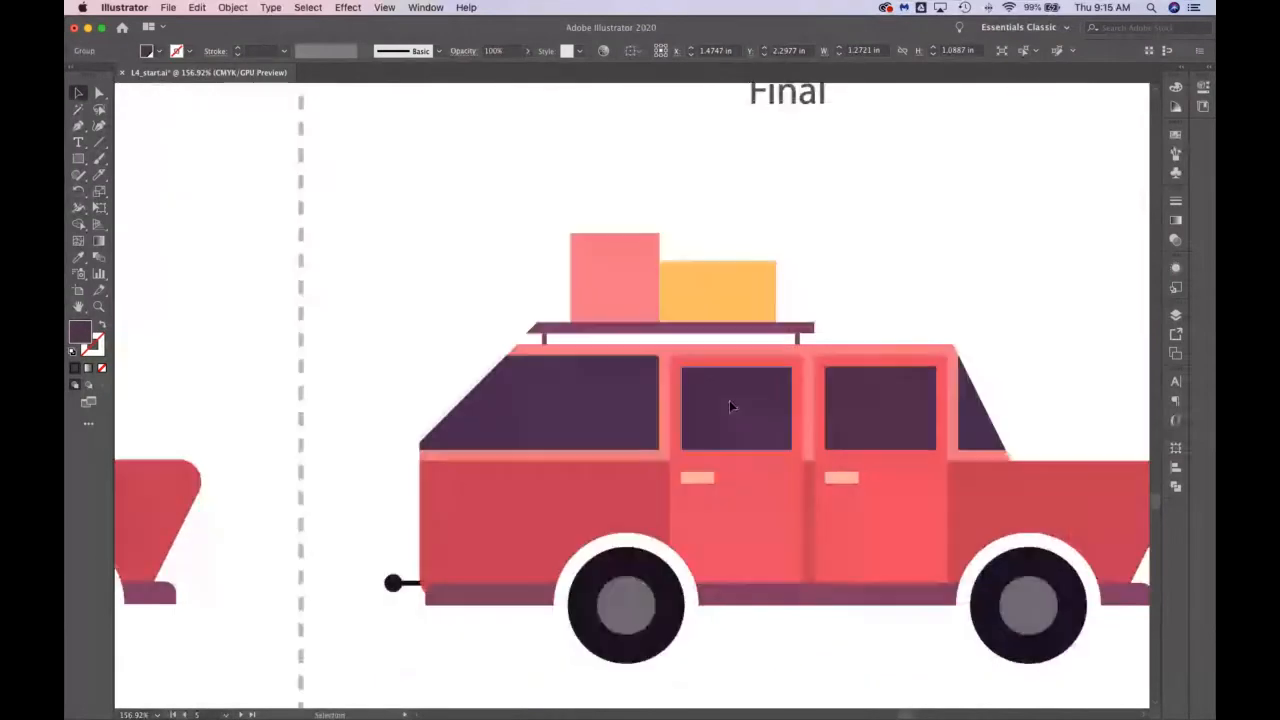
pyautogui.click(99, 308)
pyautogui.moveTo(530, 420); pyautogui.dragTo(354, 414)
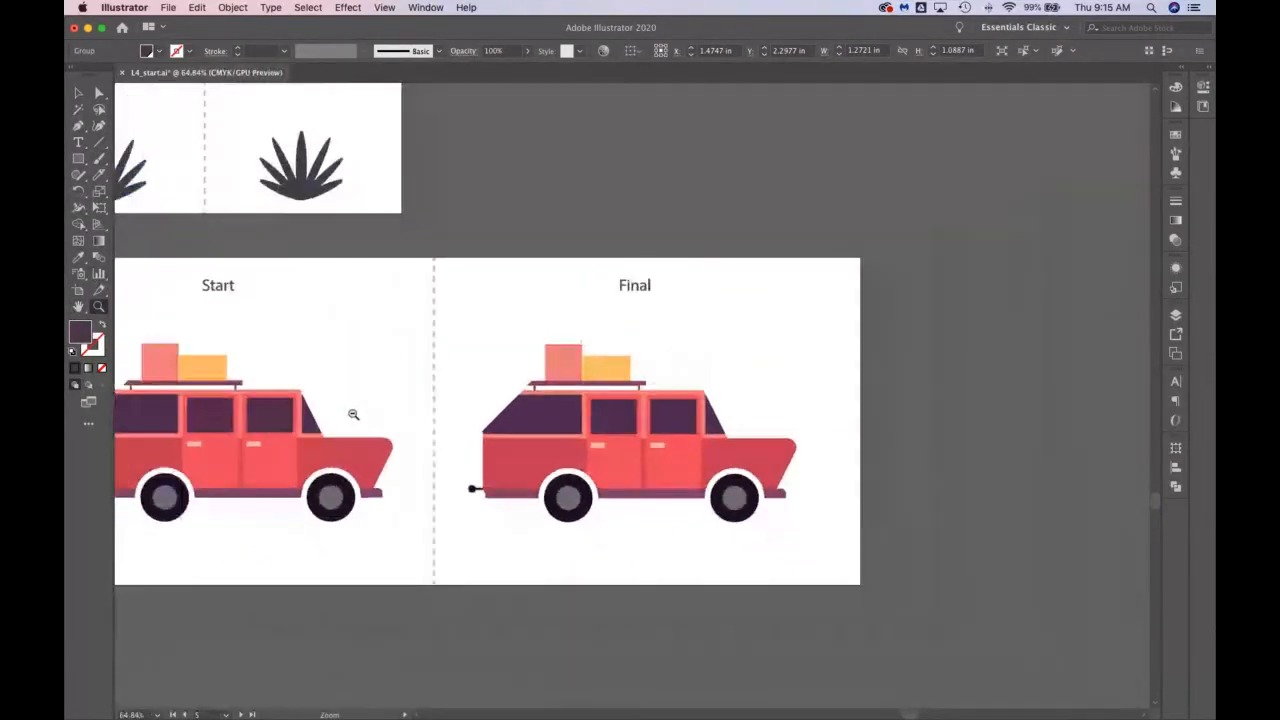
pyautogui.hscroll(-1, 381, 409)
pyautogui.hscroll(-2, 381, 409)
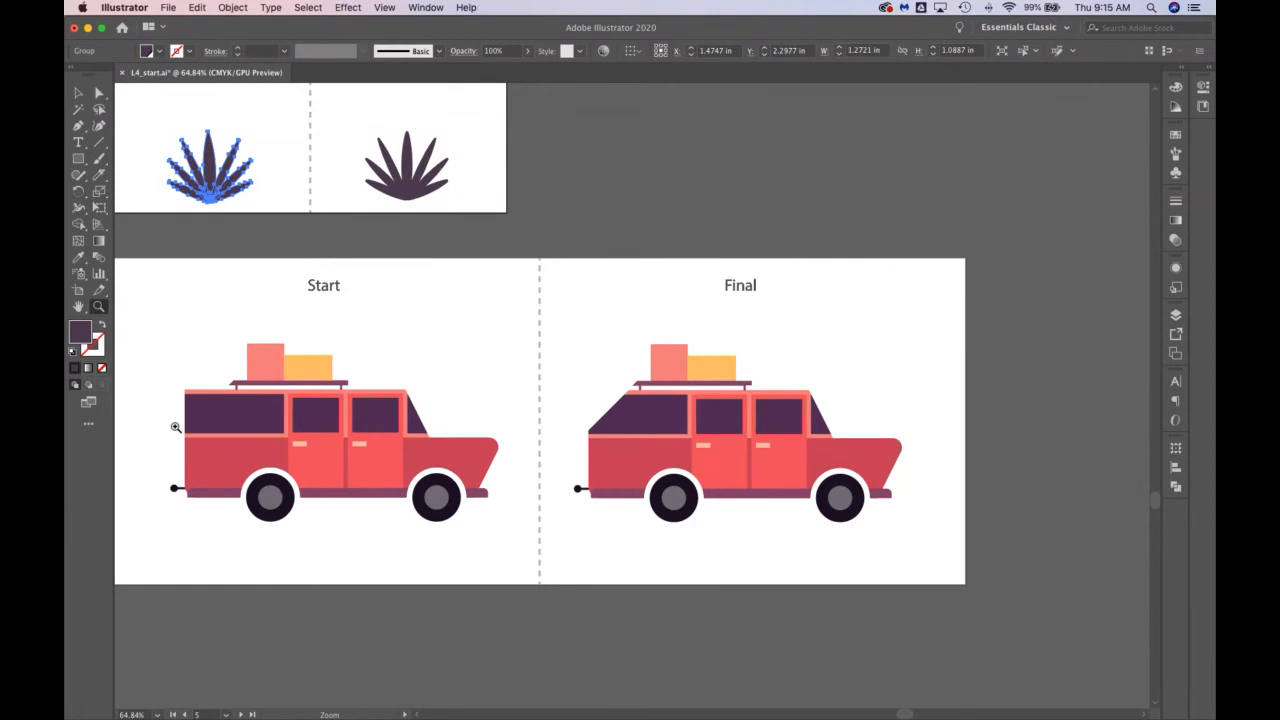
pyautogui.hscroll(-5, 276, 406)
pyautogui.moveTo(350, 402); pyautogui.dragTo(430, 402)
# Step: Select the Start van artwork and set the Eraser size to 40 pt
pyautogui.click(78, 93)
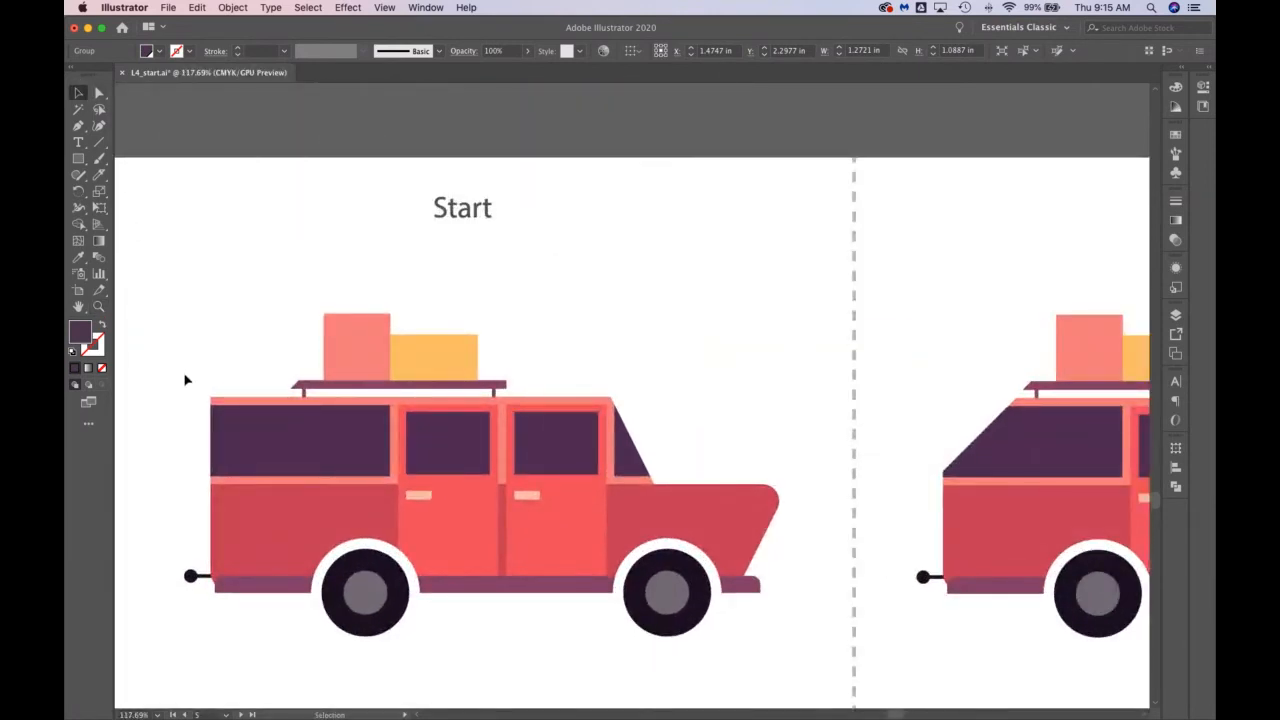
pyautogui.moveTo(166, 314); pyautogui.dragTo(596, 650)
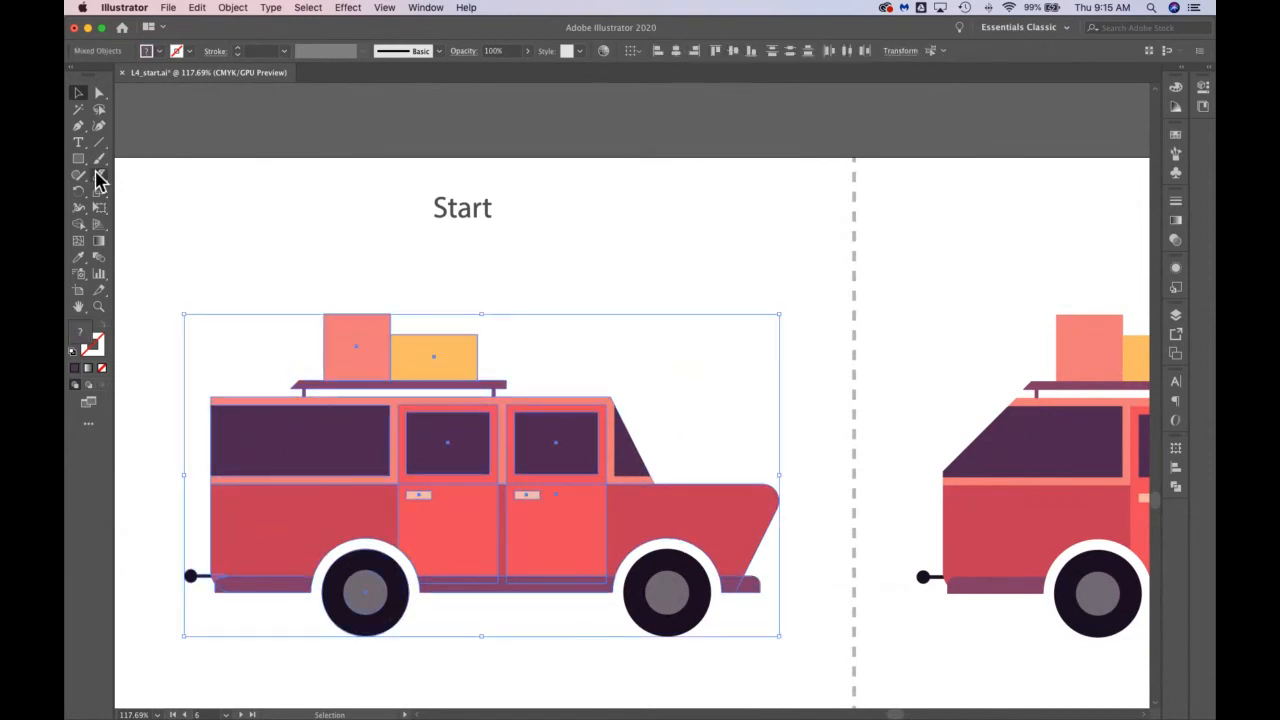
pyautogui.moveTo(99, 180)
pyautogui.mouseDown()
pyautogui.moveTo(129, 192)
pyautogui.moveTo(159, 177)
pyautogui.mouseUp()
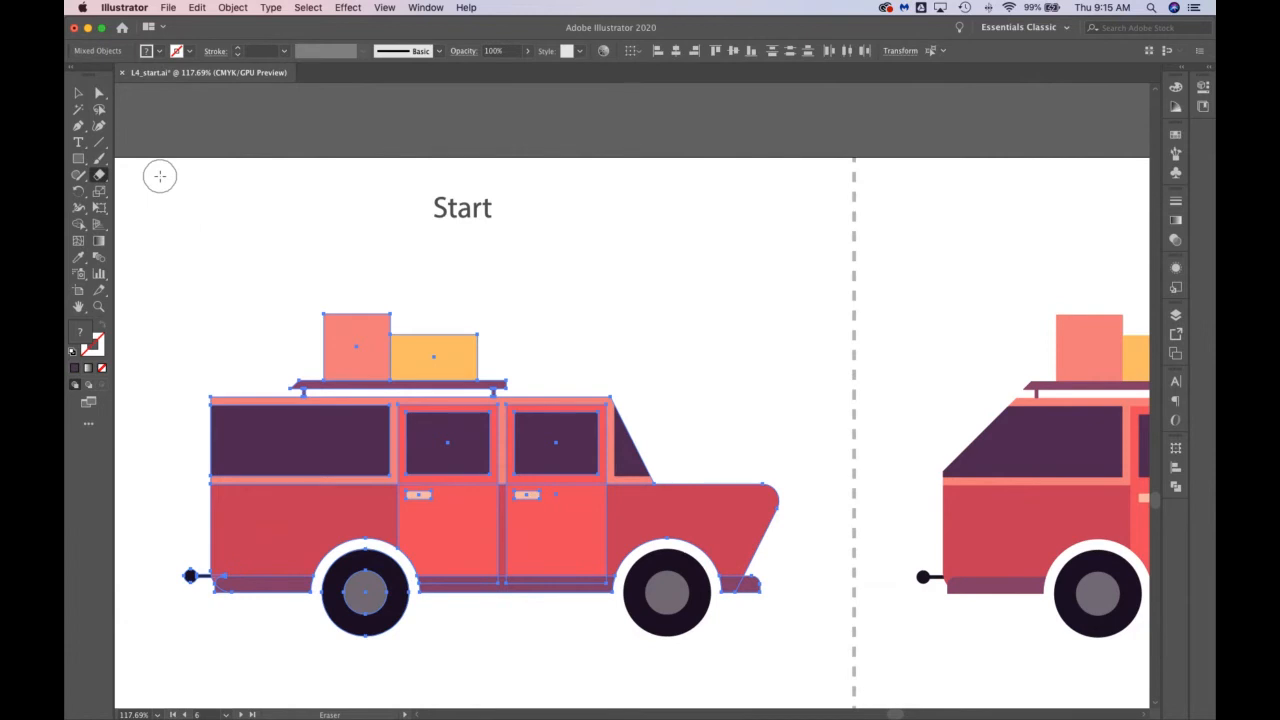
pyautogui.doubleClick(99, 176)
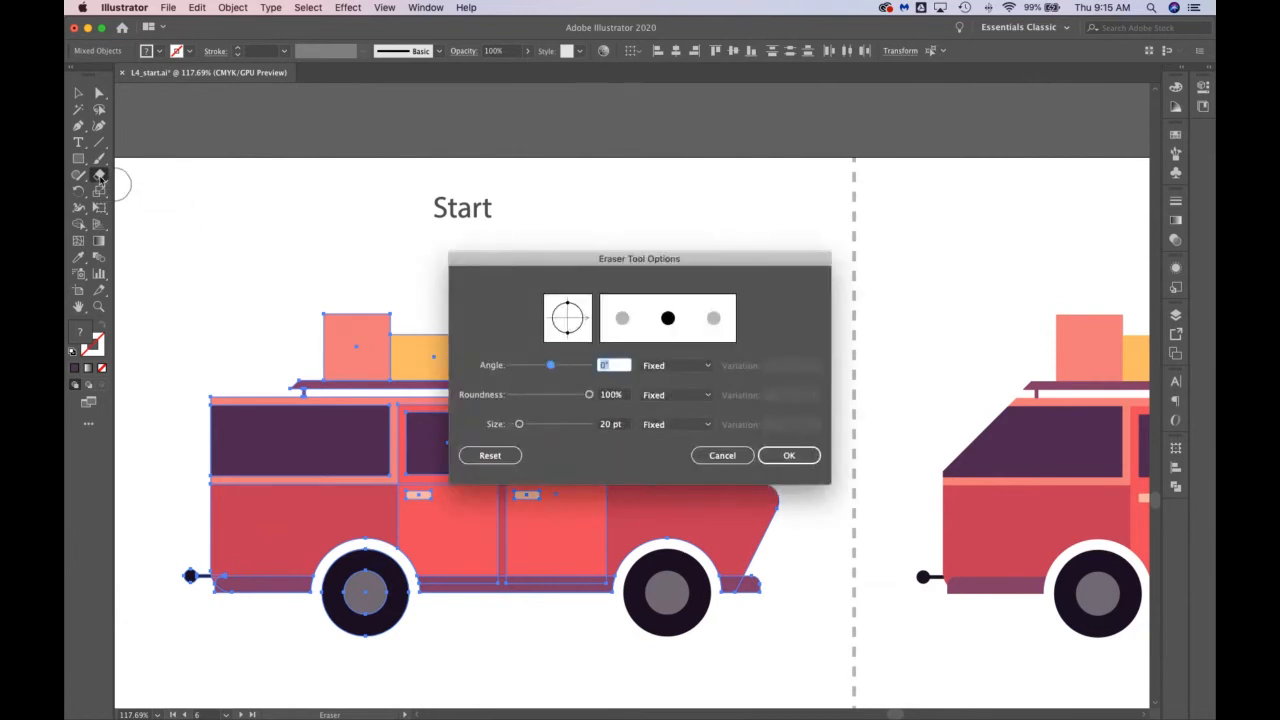
pyautogui.click(612, 427)
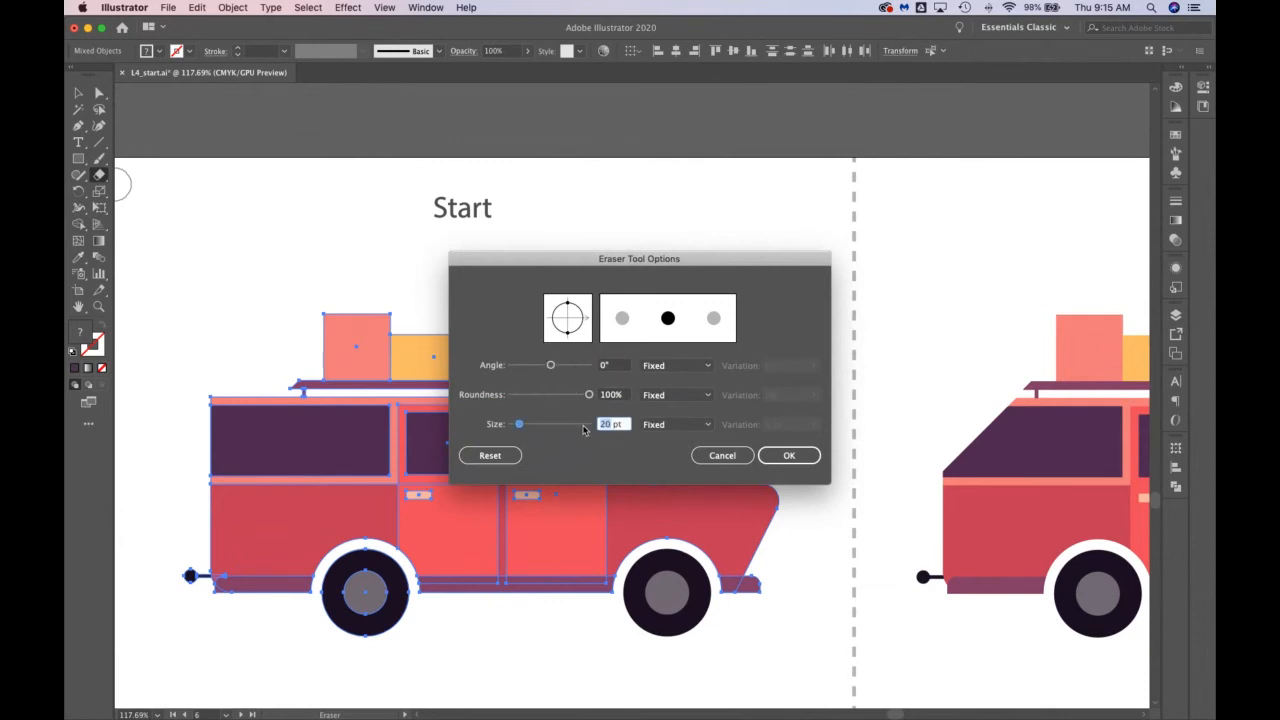
pyautogui.write('40')
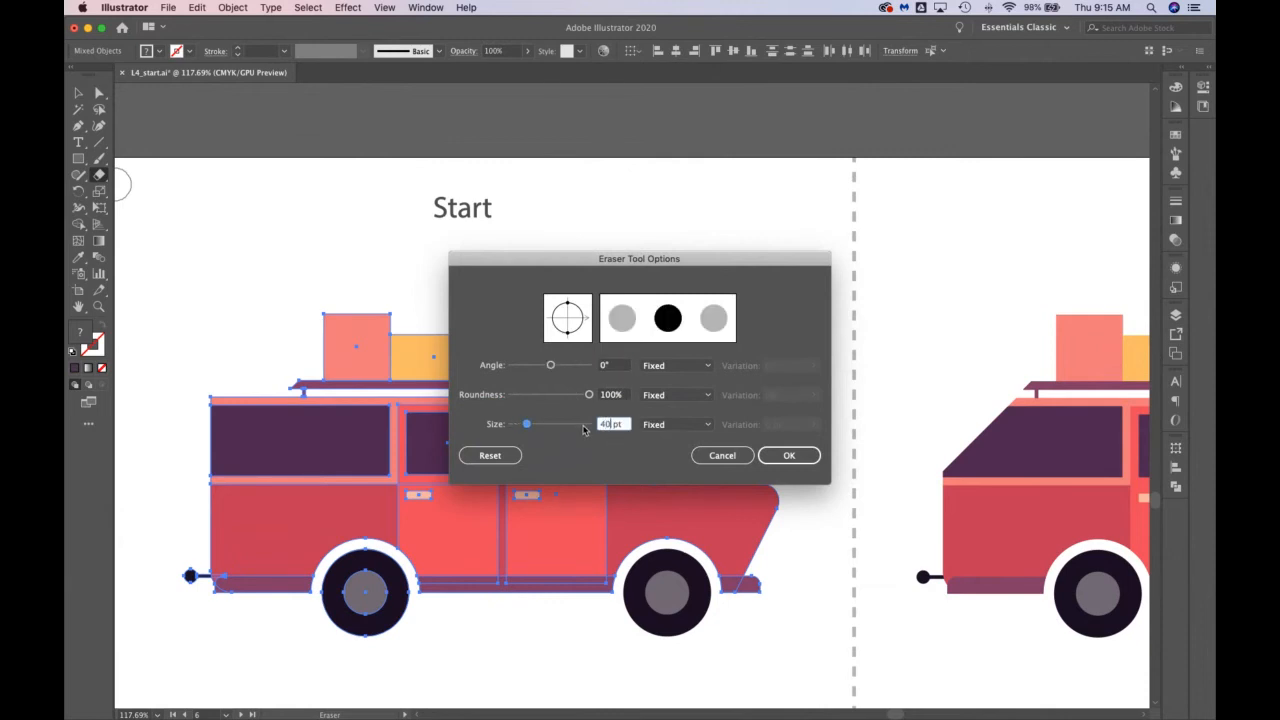
pyautogui.click(765, 452)
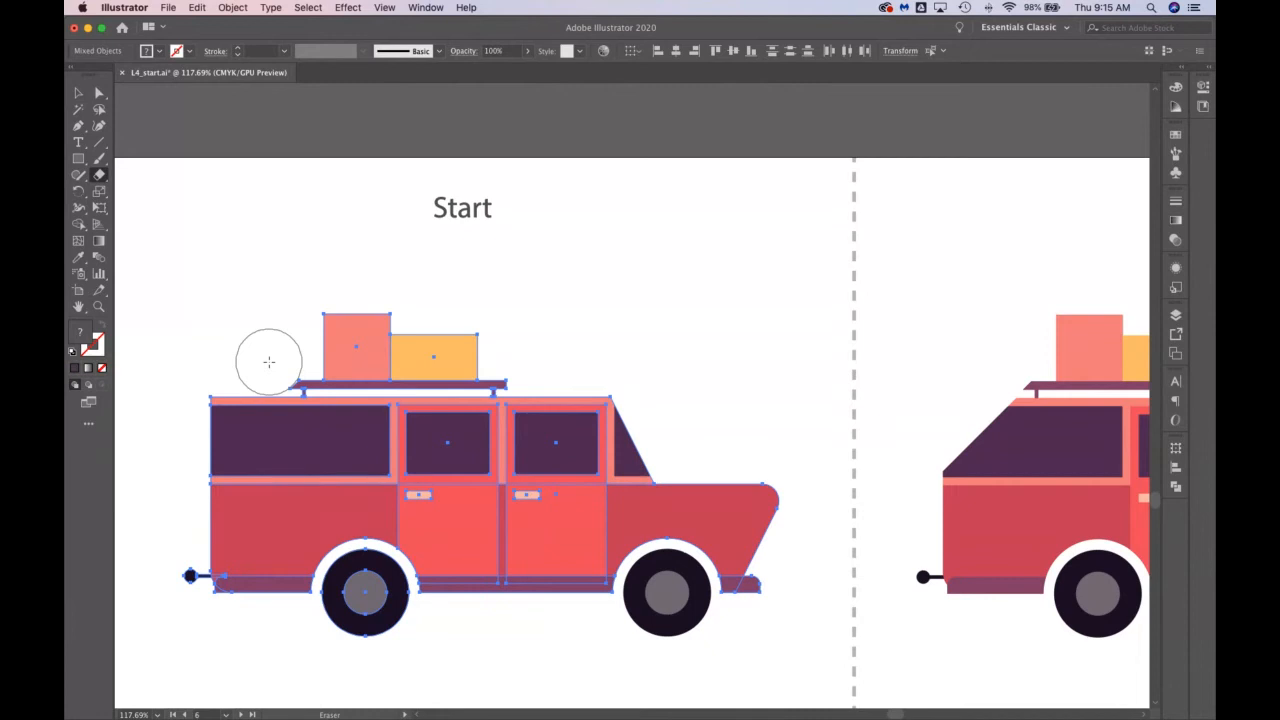
# Step: Try a freehand Eraser stroke diagonally across the van's upper rear corner, deselect the artwork, and undo the erasing
pyautogui.moveTo(269, 361); pyautogui.dragTo(120, 491)
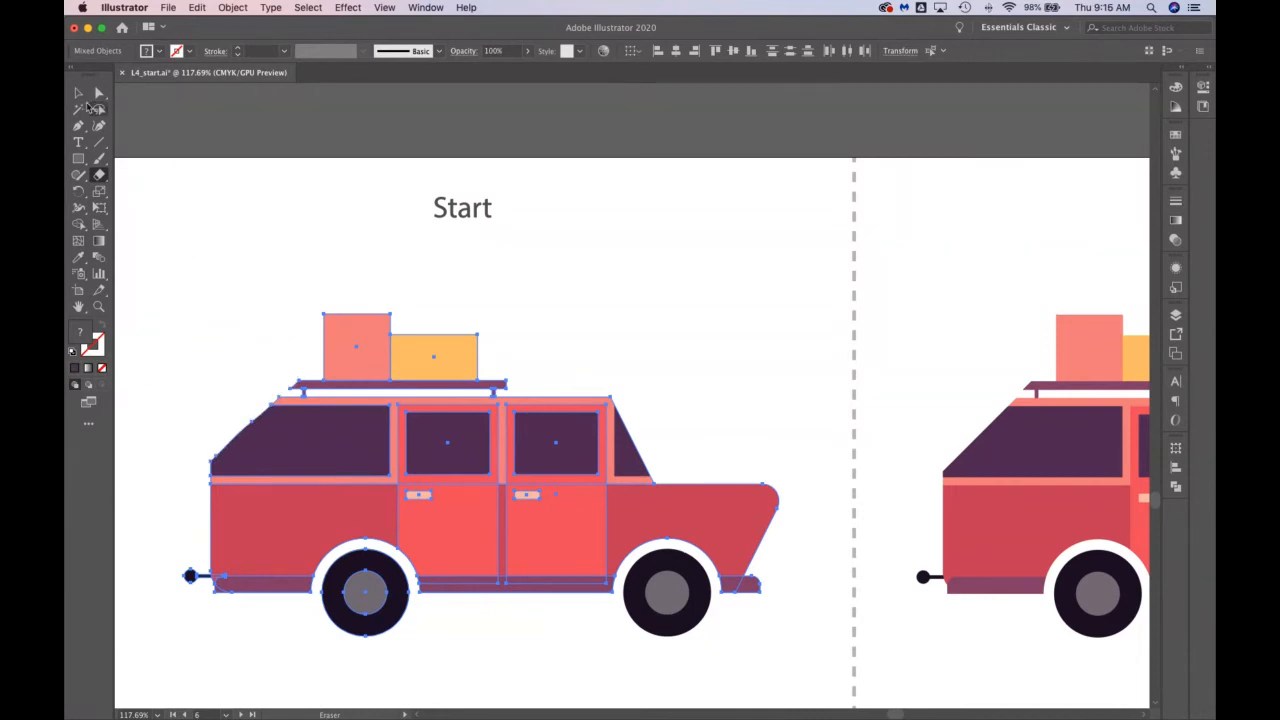
pyautogui.click(79, 93)
pyautogui.click(155, 191)
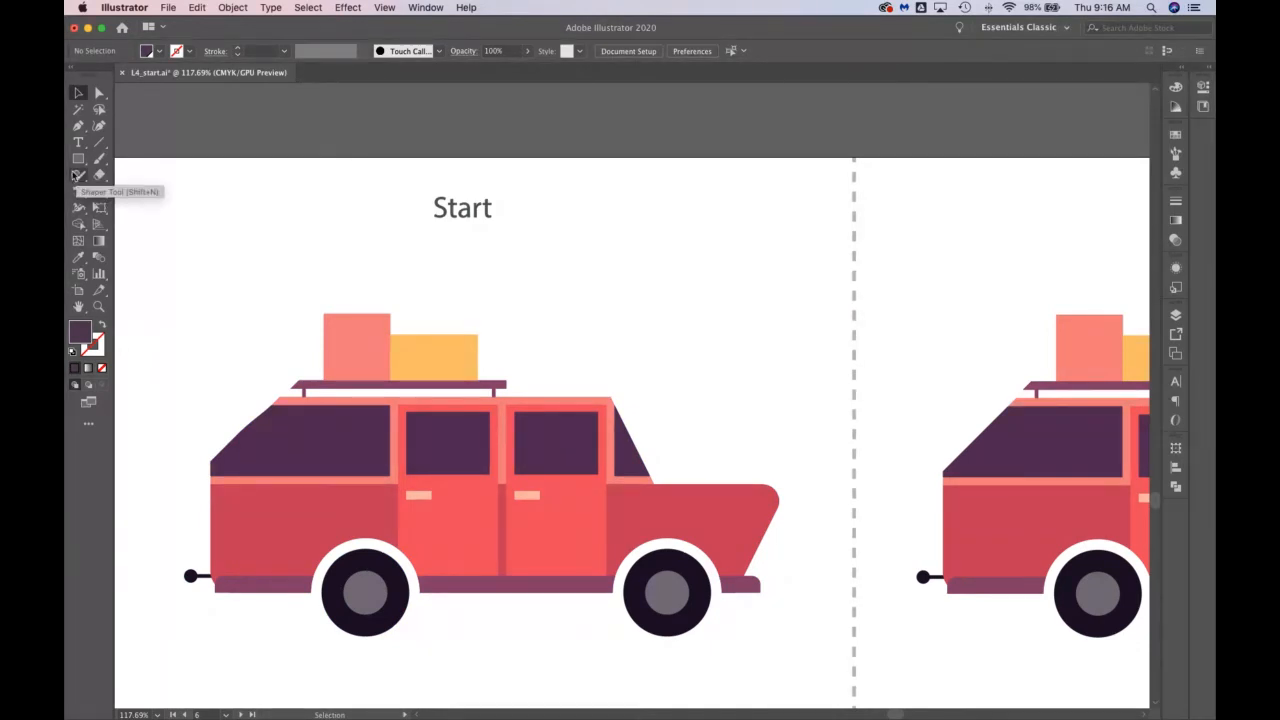
pyautogui.press('super+z')
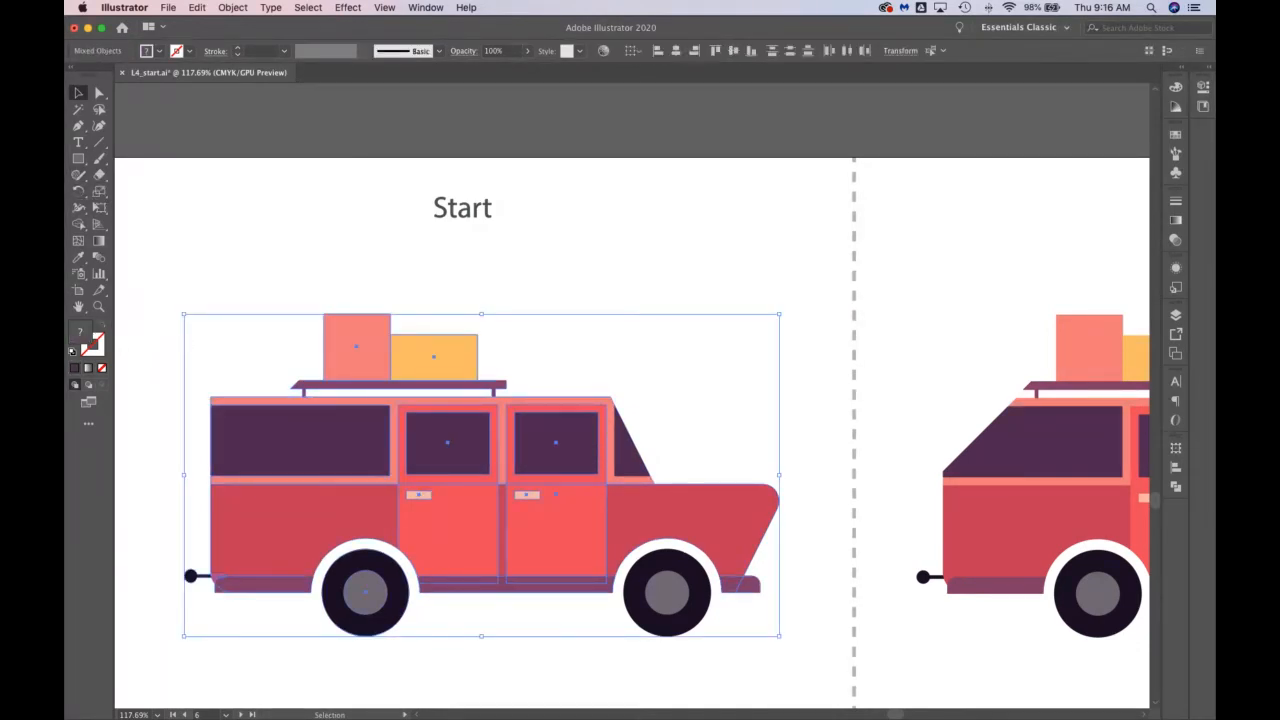
# Step: Erase the van's upper rear corner along a straight diagonal from the roof to the window's lower edge, and deselect the artwork
pyautogui.click(99, 174)
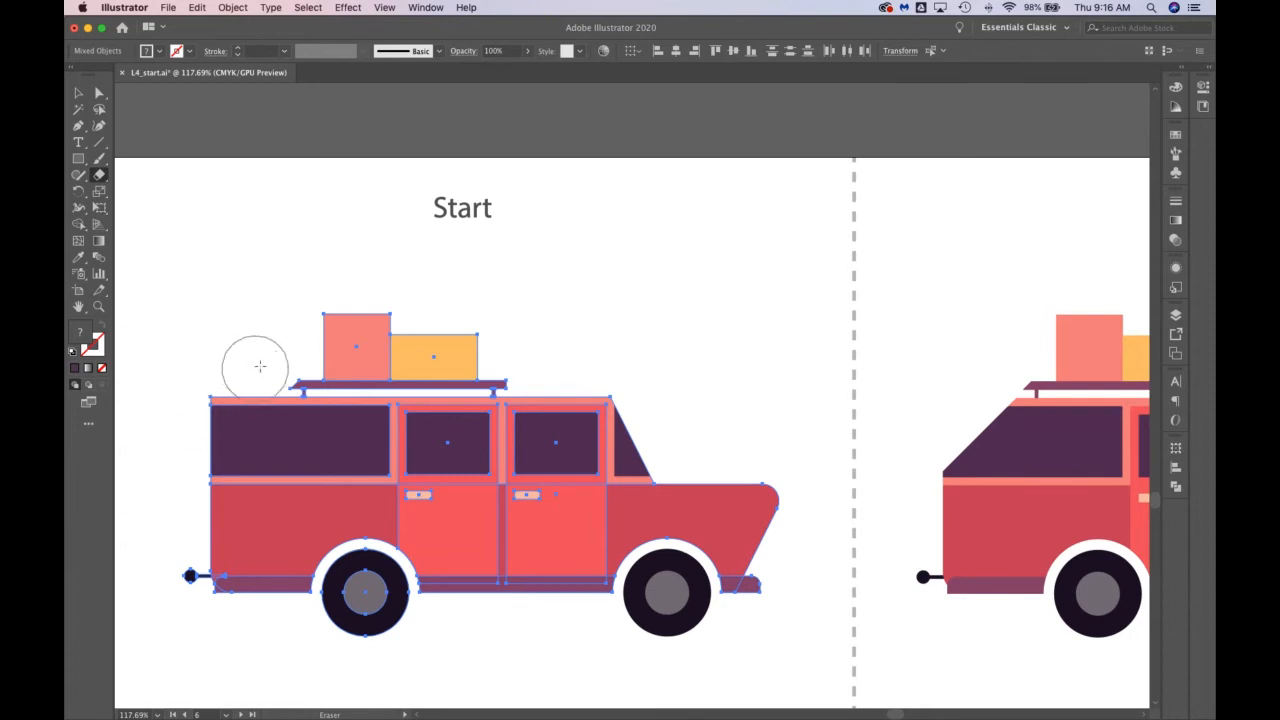
pyautogui.moveTo(266, 354); pyautogui.dragTo(200, 402)
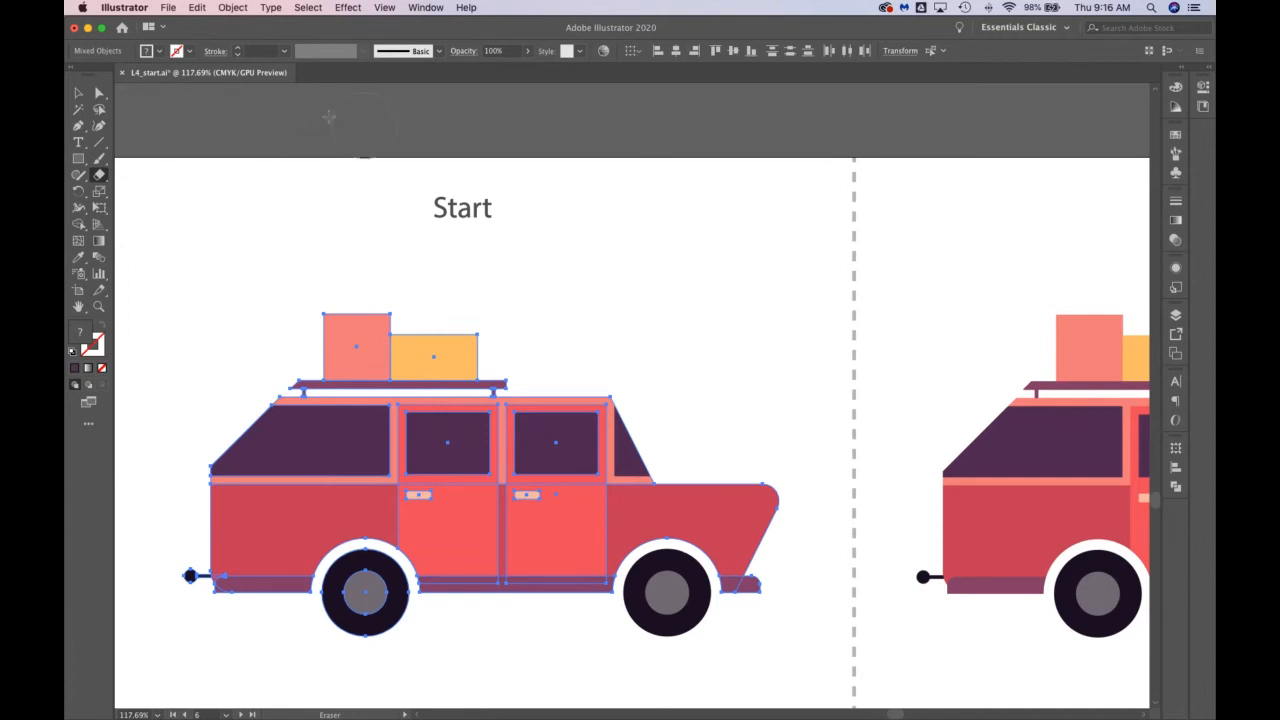
pyautogui.click(78, 92)
pyautogui.click(263, 267)
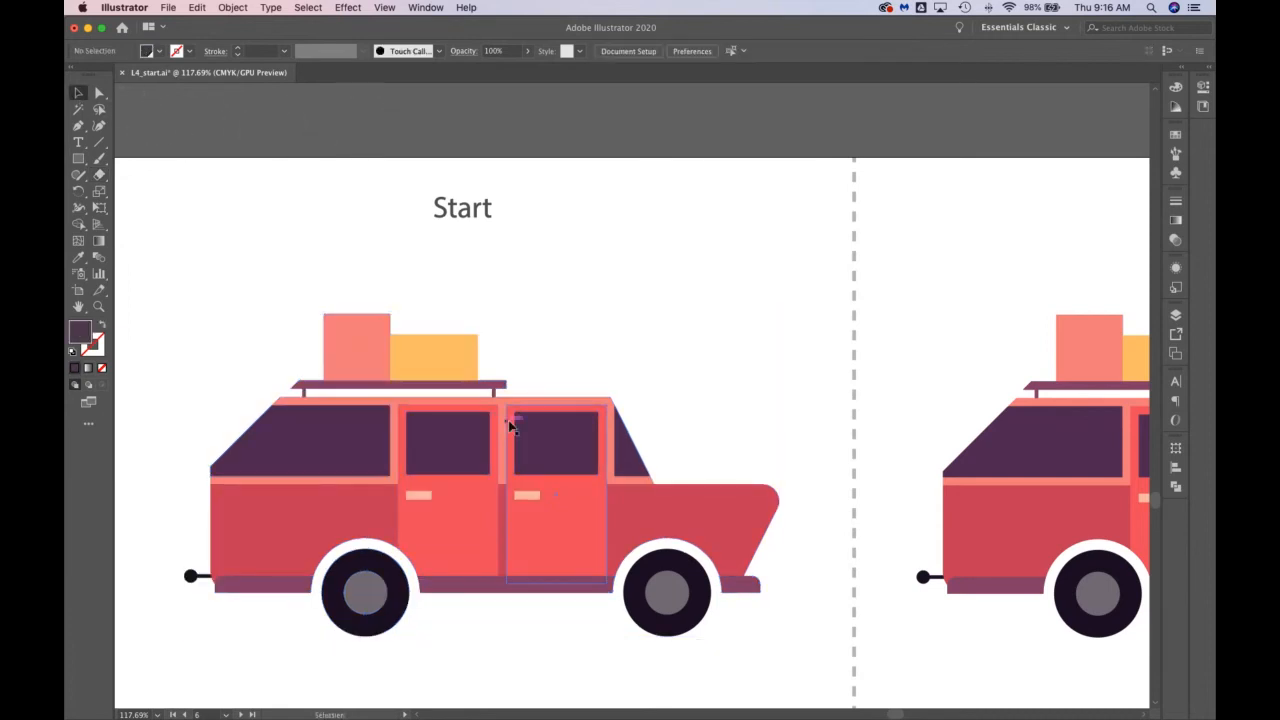
# Step: Select all the parts of the Start van, including its wheels and luggage, and group them
pyautogui.click(288, 427)
pyautogui.click(152, 314)
pyautogui.moveTo(152, 314); pyautogui.dragTo(826, 666)
pyautogui.rightClick(527, 502)
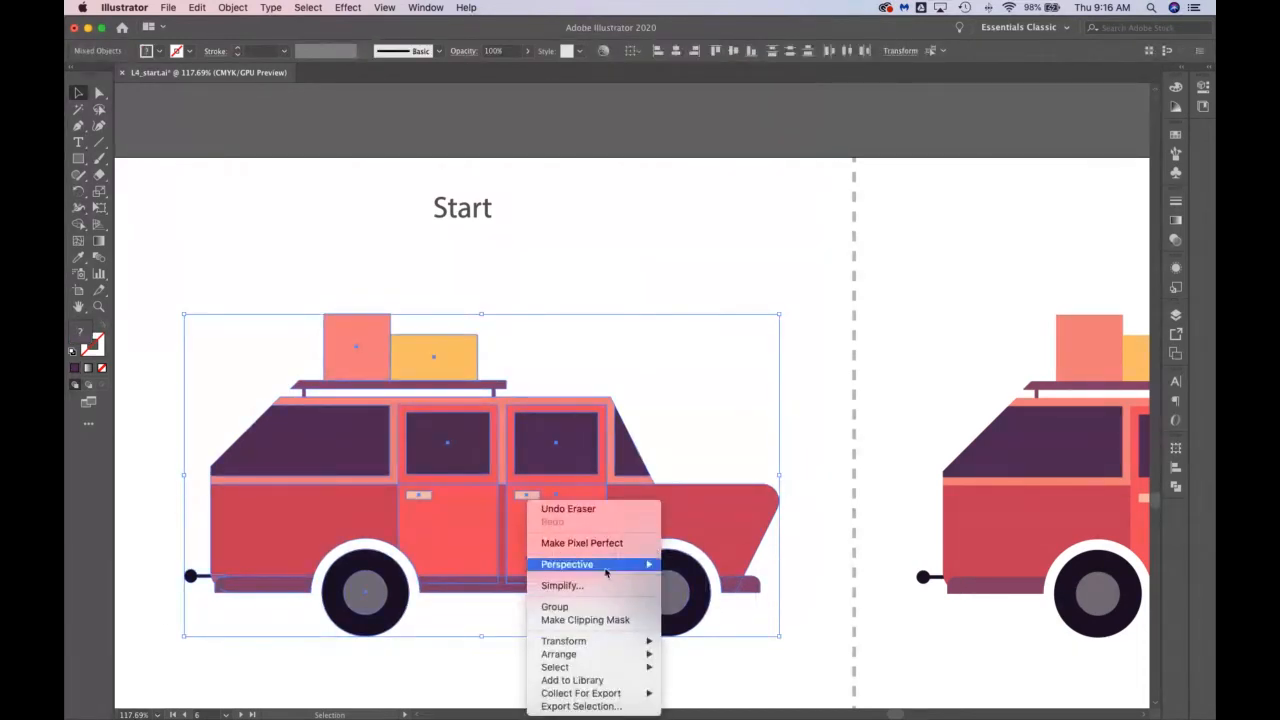
pyautogui.click(589, 607)
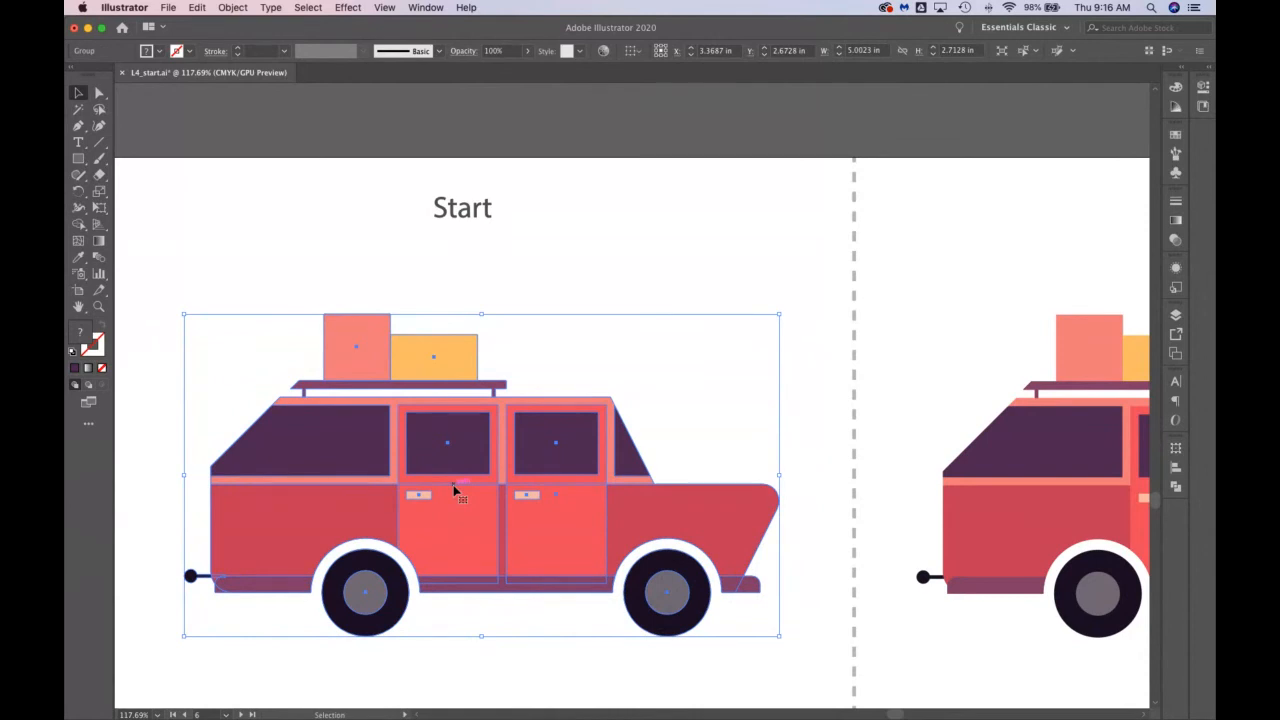
pyautogui.doubleClick(78, 306)
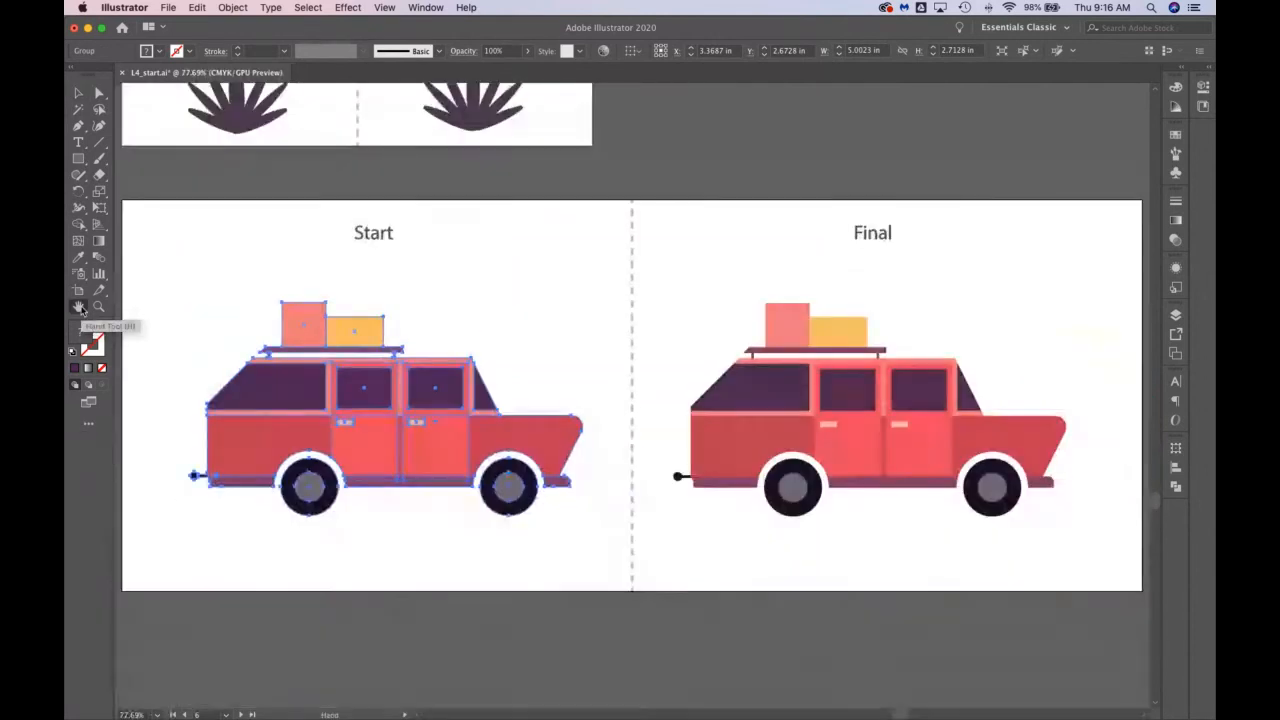
pyautogui.hscroll(3, 669, 503)
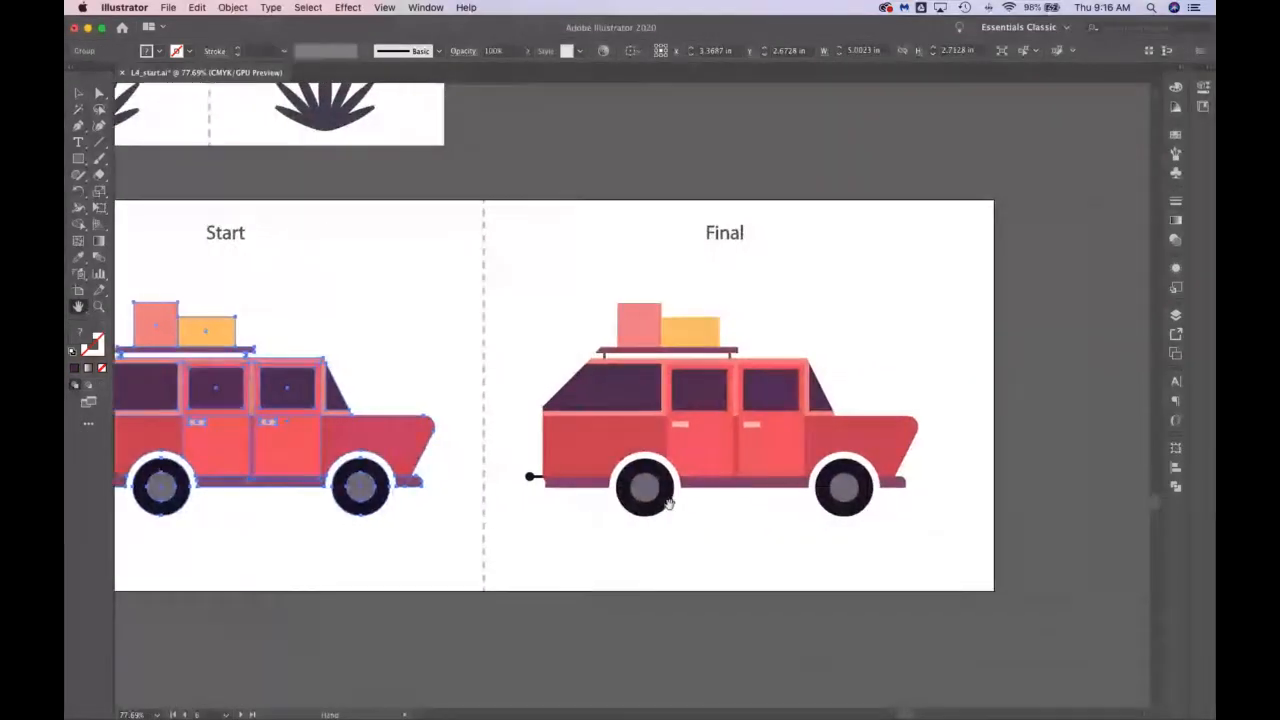
# Step: Centre the grey circle and the small white circle on top of the dark circle on the Start side of the circles artboard
pyautogui.scroll(4, 669, 503)
pyautogui.scroll(15, 669, 503)
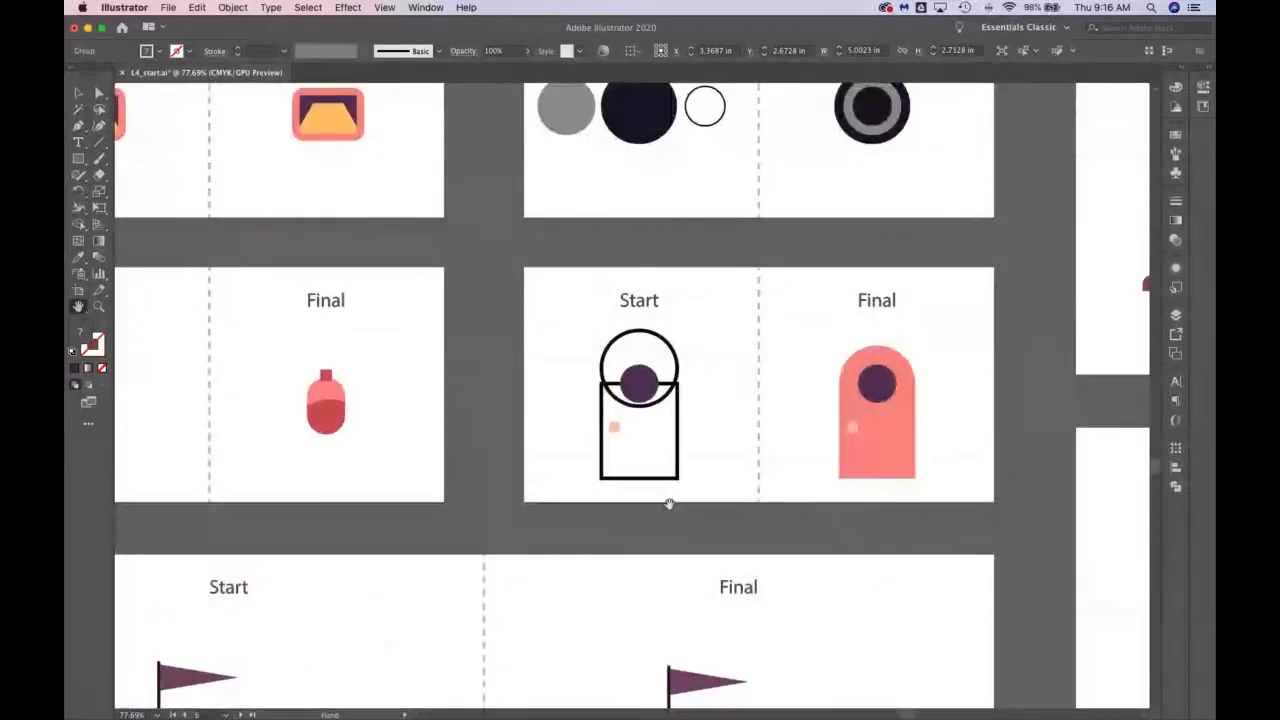
pyautogui.hscroll(3, 671, 503)
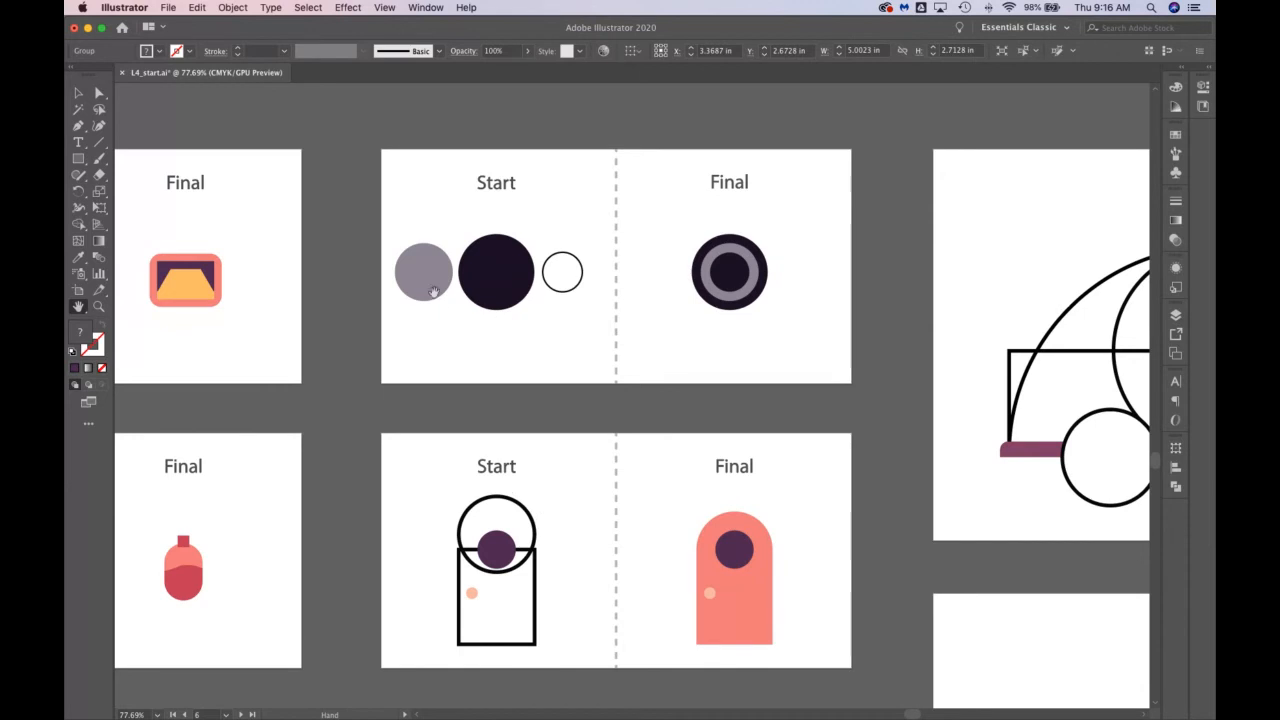
pyautogui.click(78, 95)
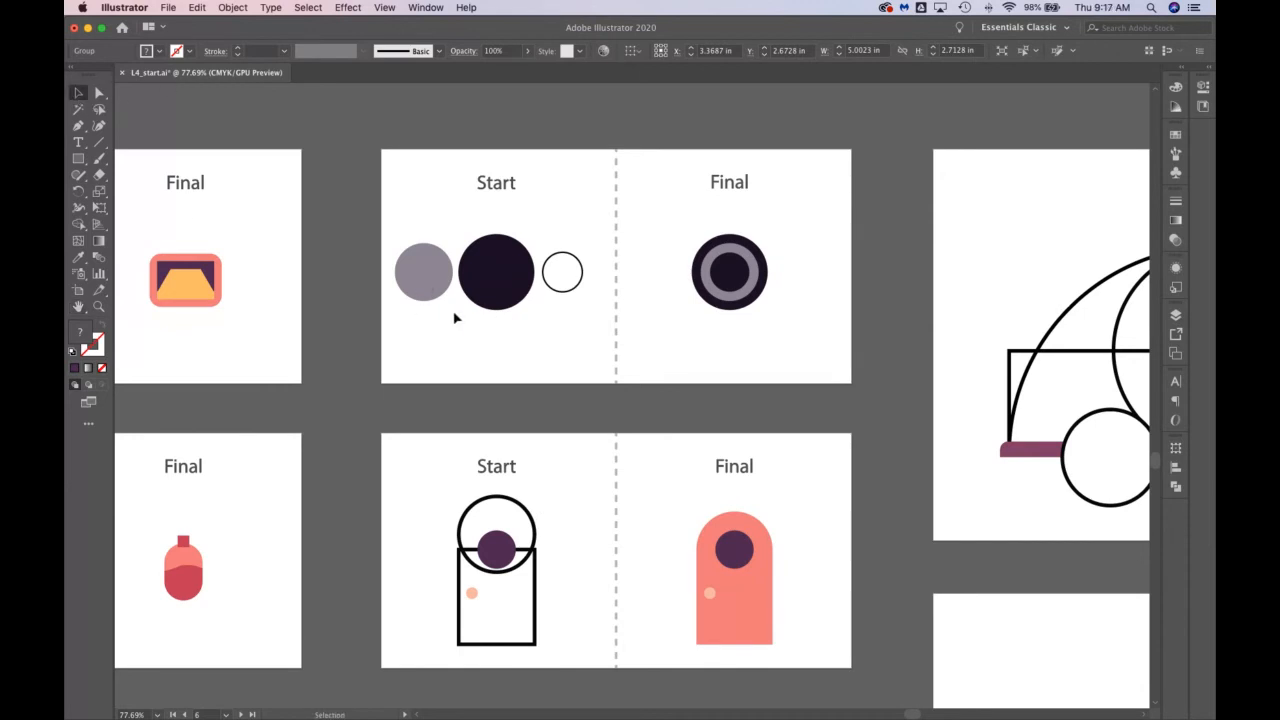
pyautogui.moveTo(429, 277); pyautogui.dragTo(520, 287)
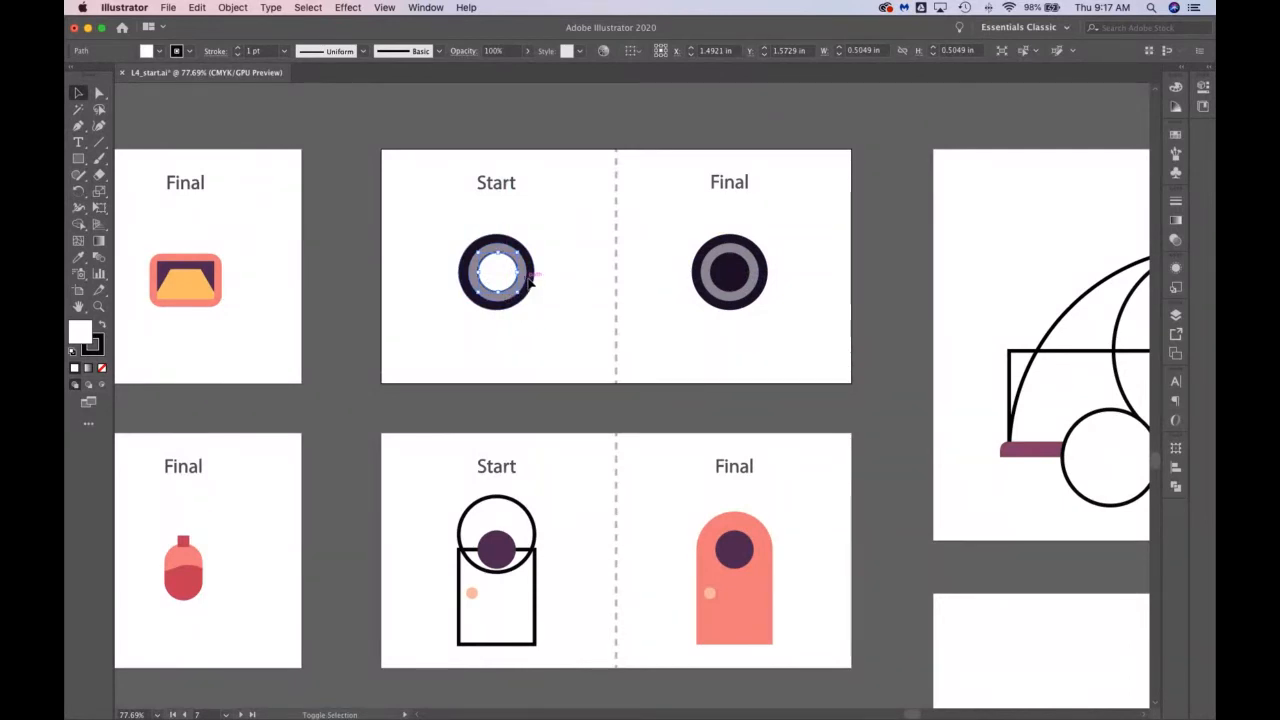
# Step: Move the grey and white circles together partly off the dark circle, and make them into a compound path
pyautogui.keyDown('shift'); pyautogui.click(523, 280); pyautogui.keyUp('shift')
pyautogui.moveTo(522, 286); pyautogui.dragTo(481, 300)
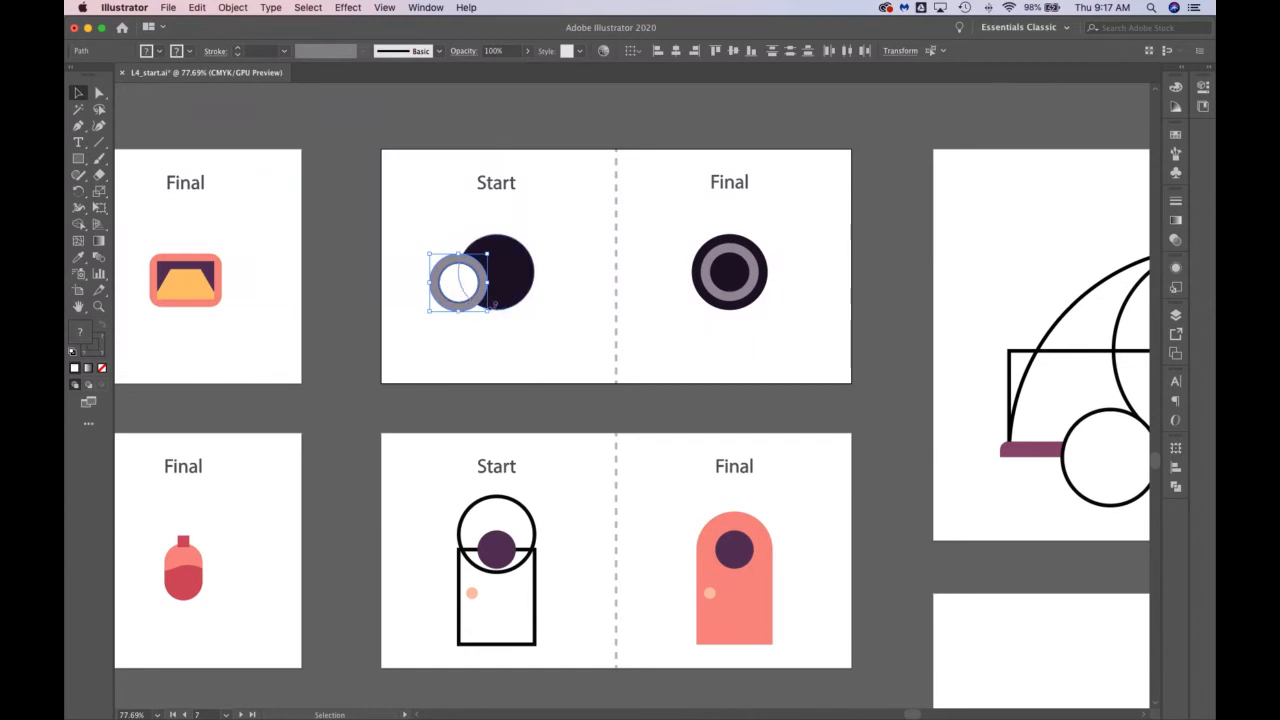
pyautogui.click(509, 349)
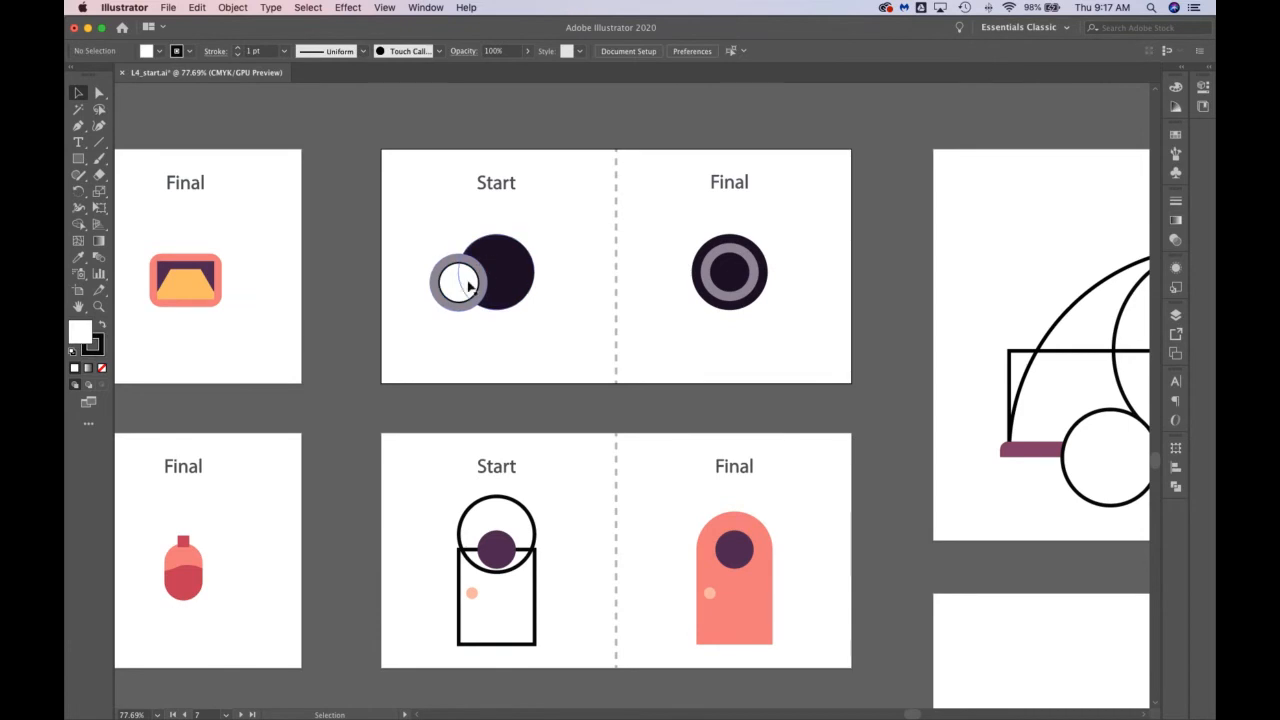
pyautogui.click(446, 285)
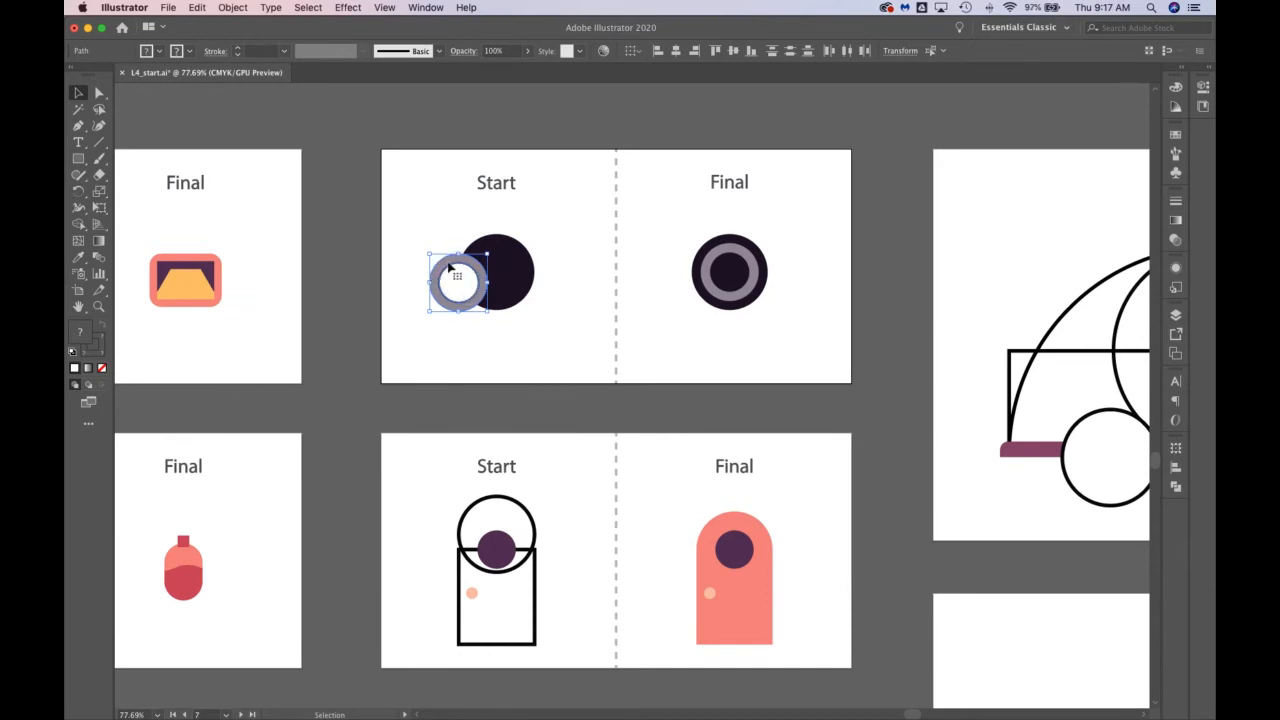
pyautogui.click(244, 6)
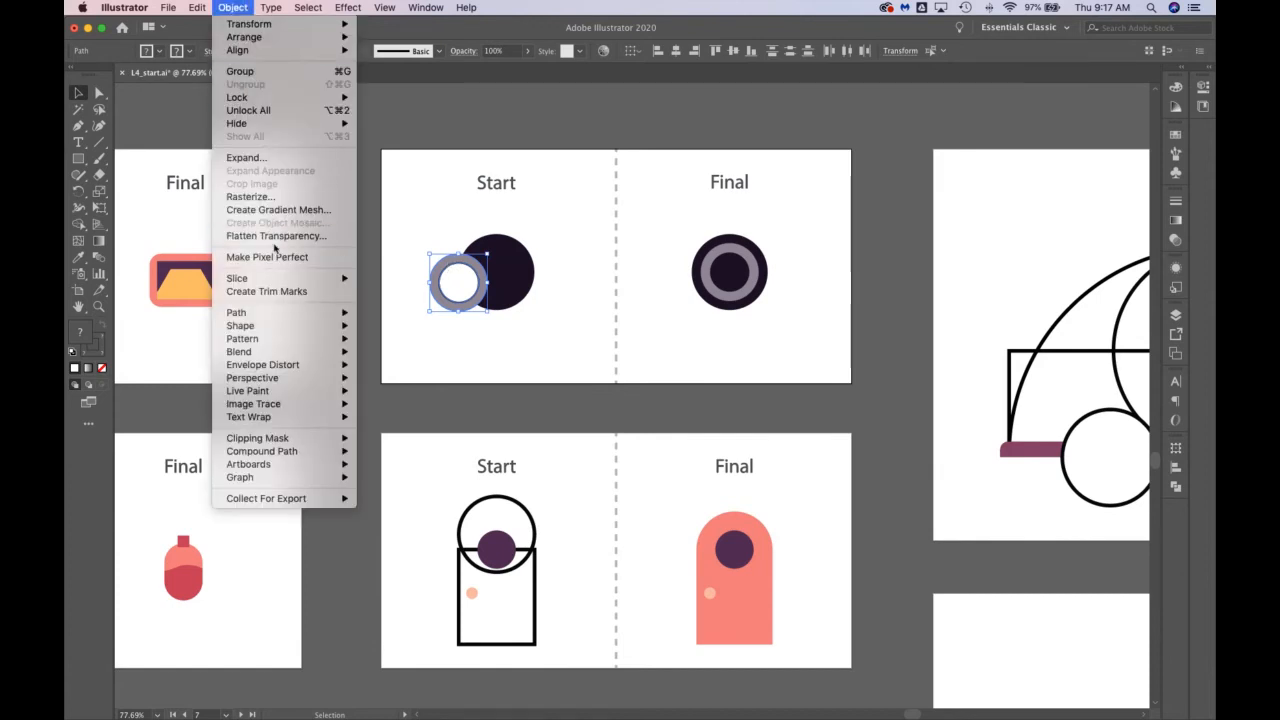
pyautogui.moveTo(337, 451)
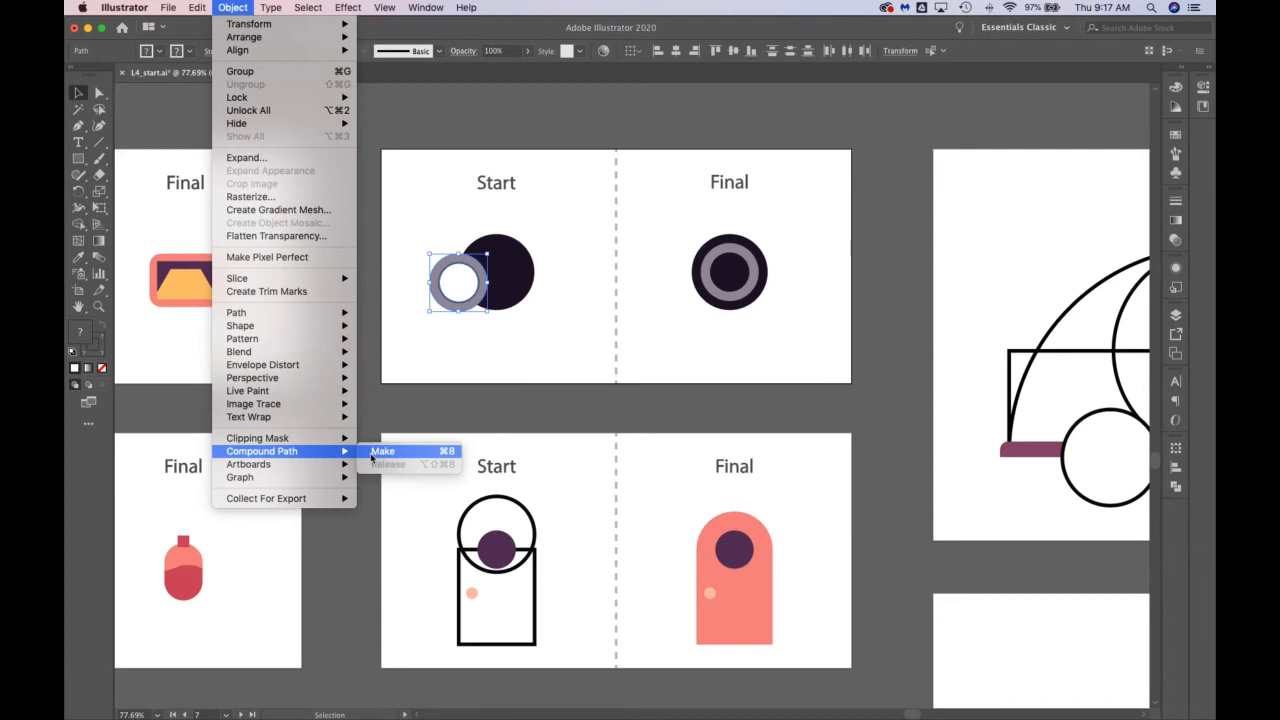
pyautogui.click(374, 452)
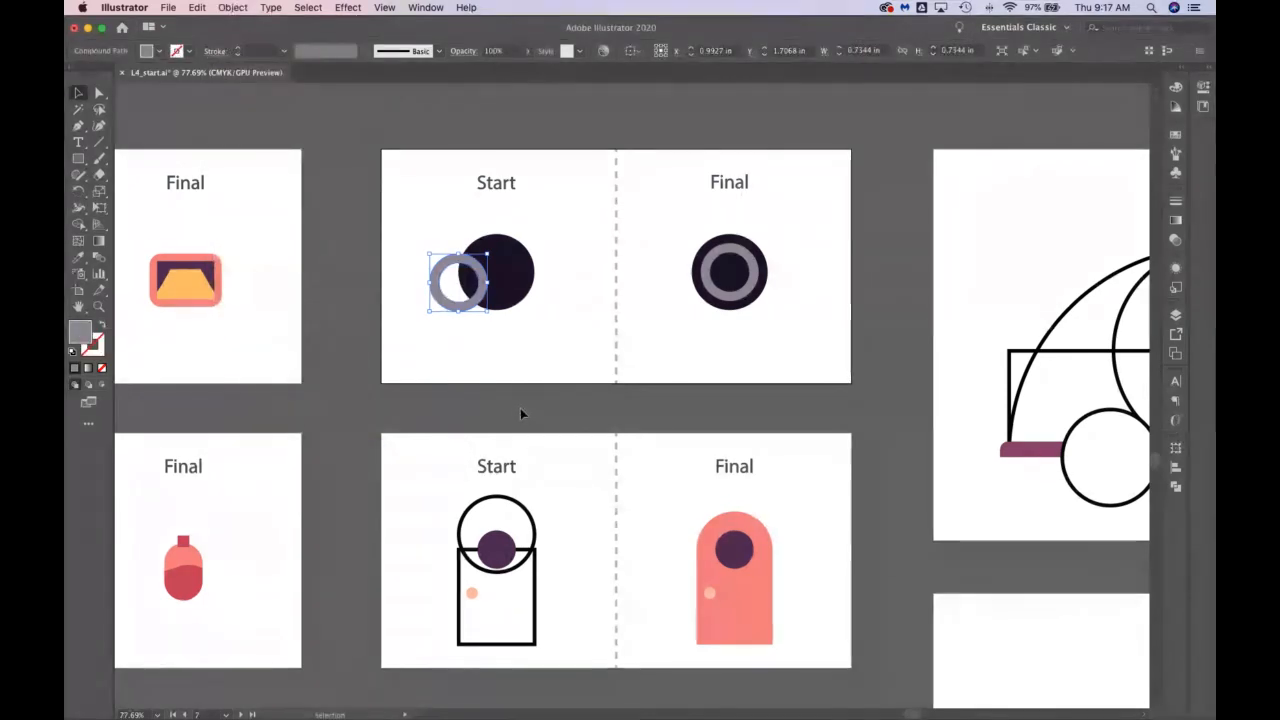
# Step: Centre the grey compound ring on the dark circle and group the two objects
pyautogui.click(489, 324)
pyautogui.click(456, 308)
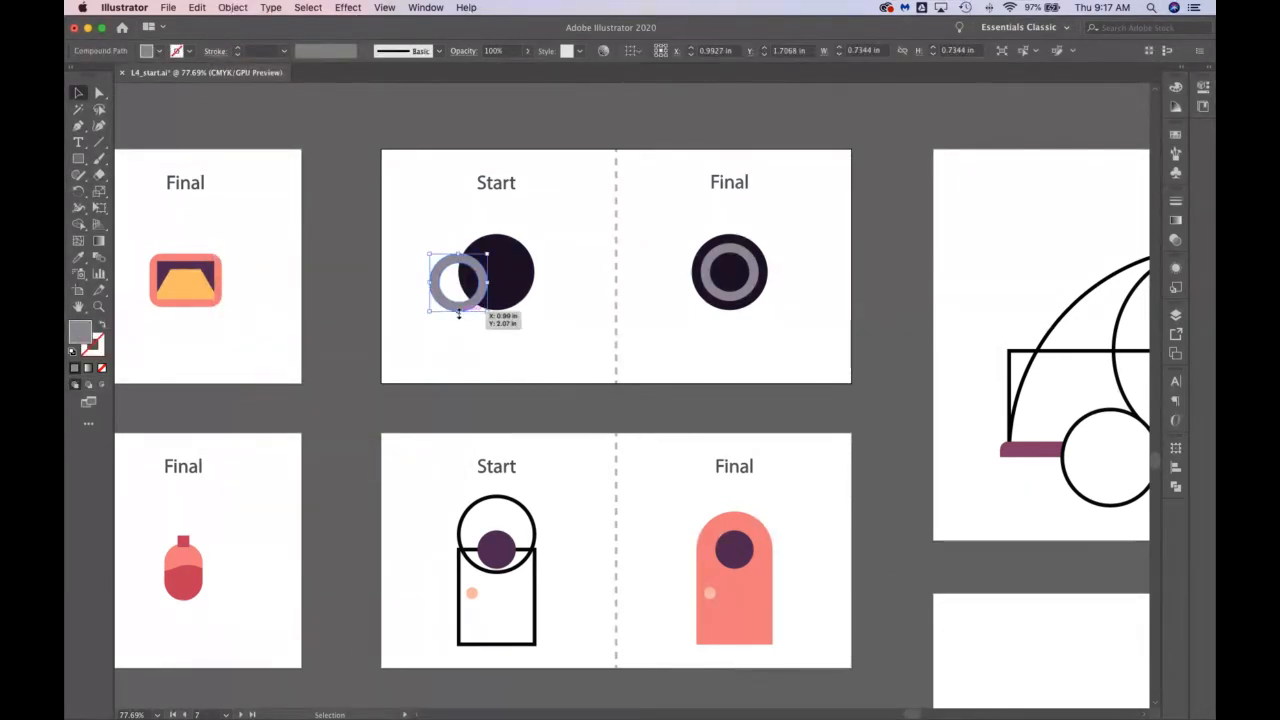
pyautogui.moveTo(456, 308); pyautogui.dragTo(491, 297)
pyautogui.click(590, 470)
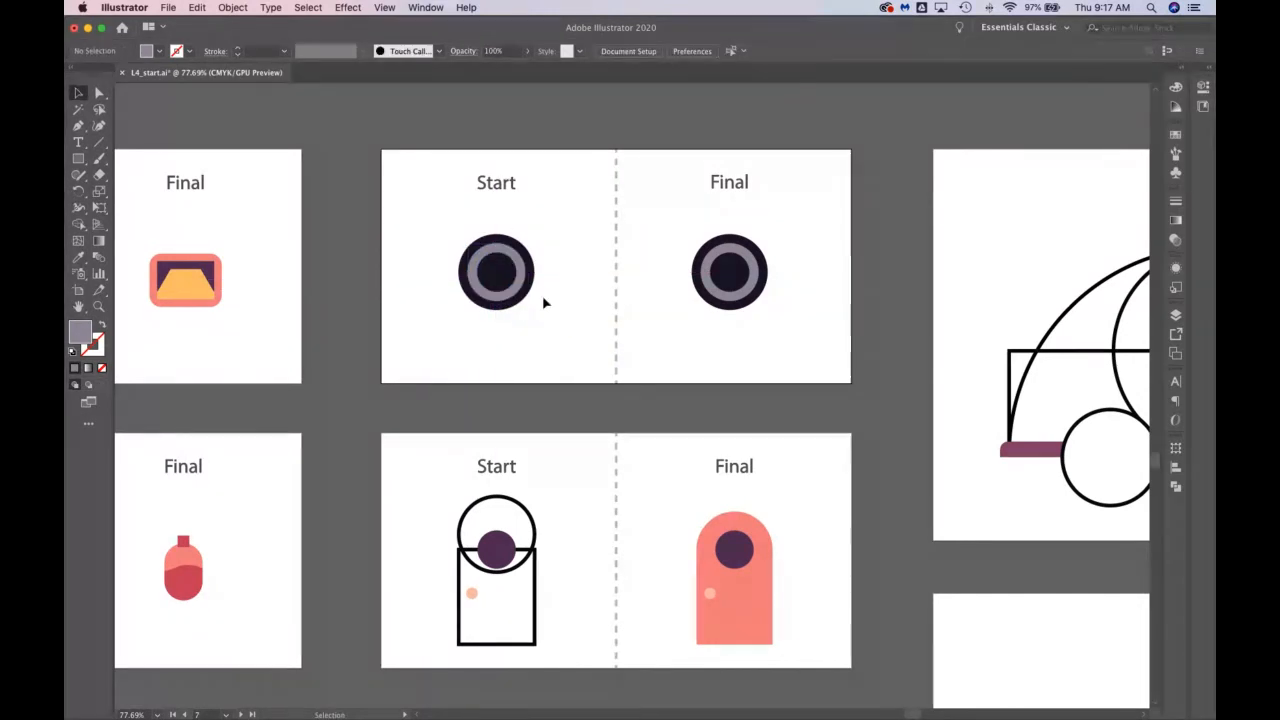
pyautogui.moveTo(565, 368); pyautogui.dragTo(460, 228)
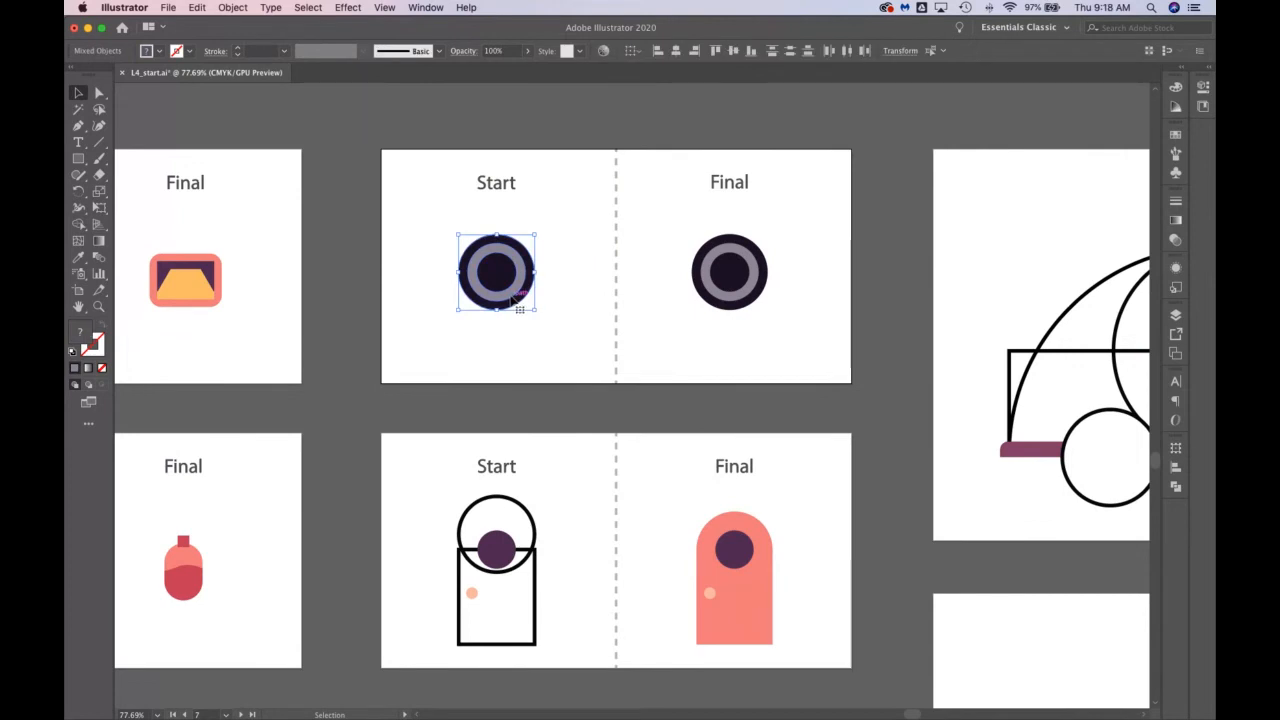
pyautogui.rightClick(514, 300)
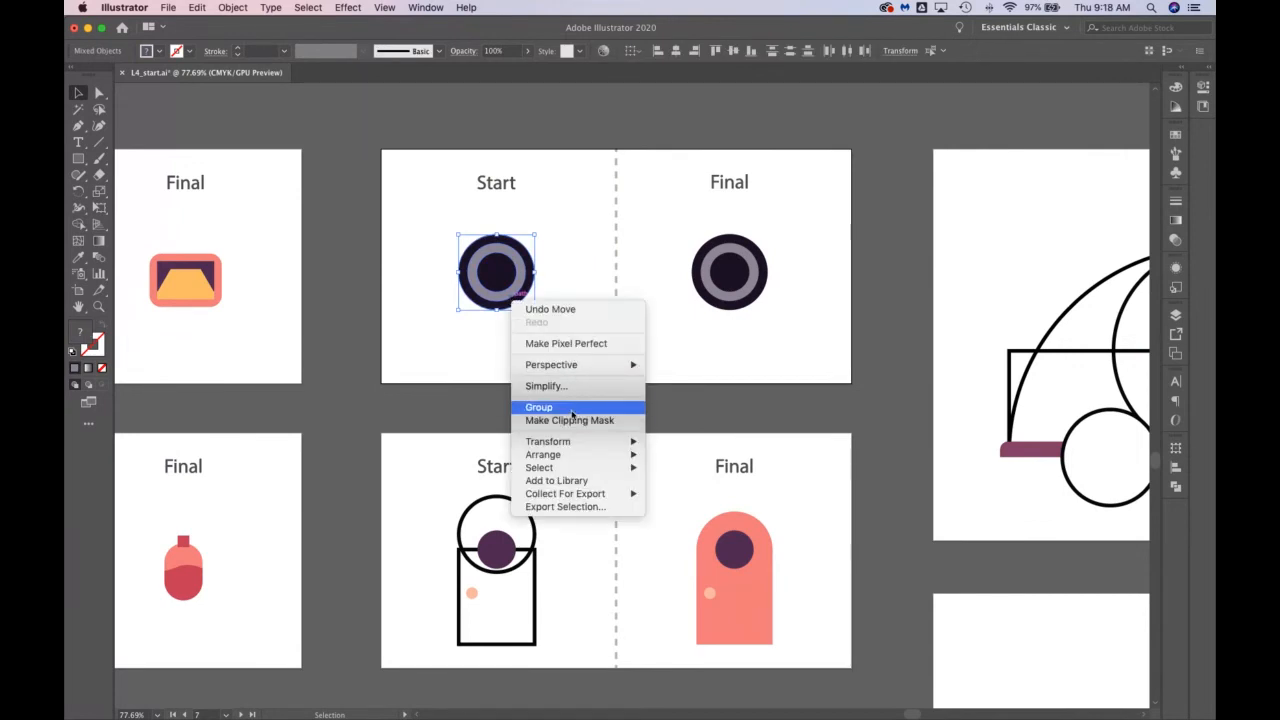
pyautogui.click(571, 410)
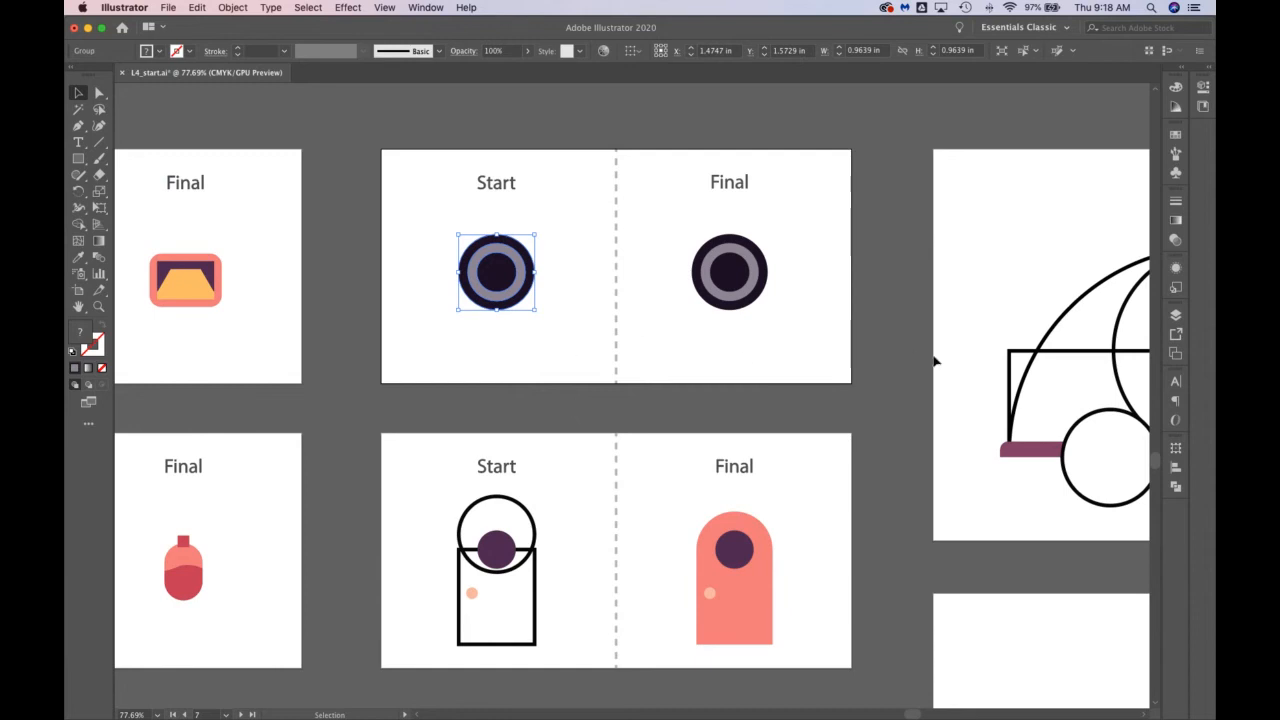
# Step: Select all the Start trailer shapes and merge the regions inside its body outline into one shape with the Shape Builder tool
pyautogui.hscroll(10, 934, 361)
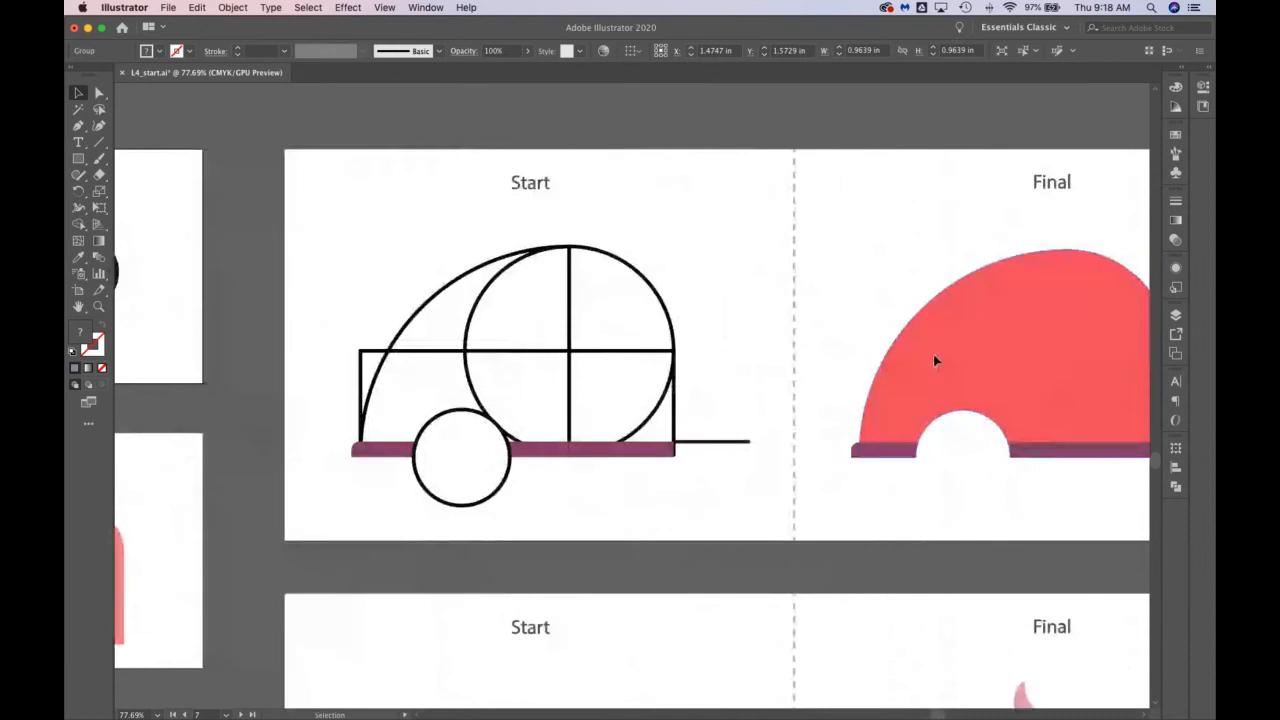
pyautogui.hscroll(3, 933, 354)
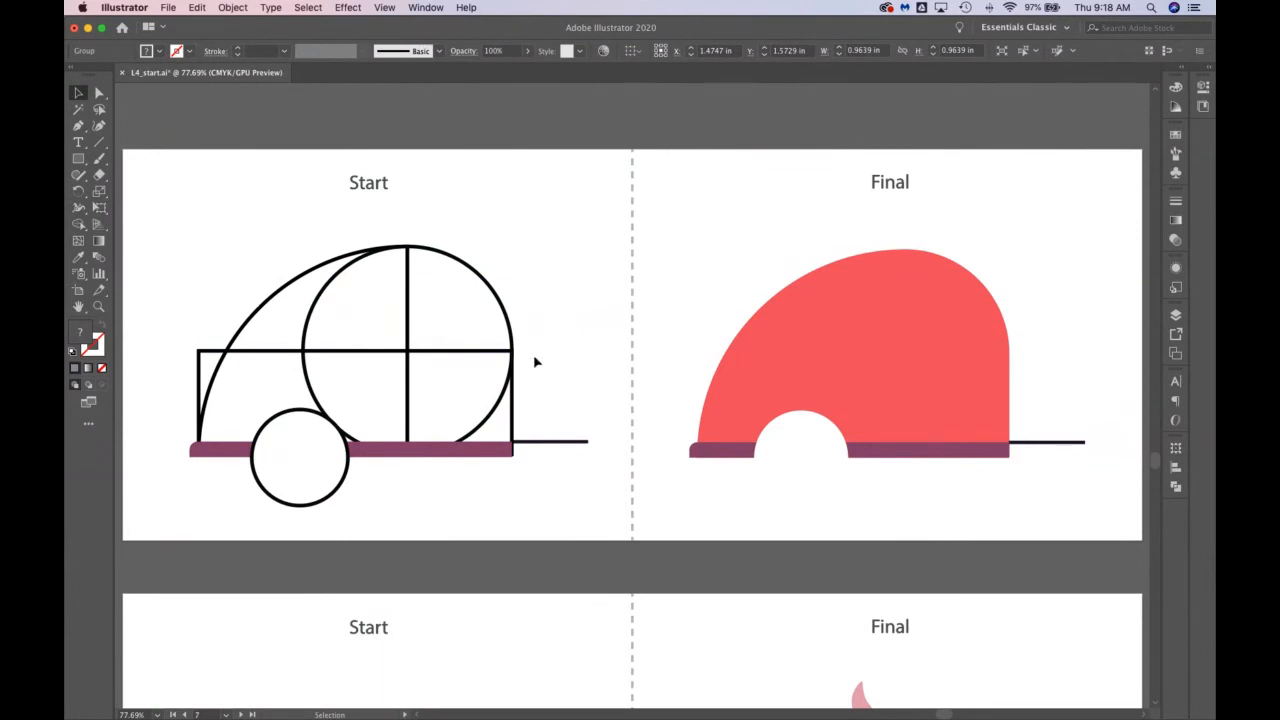
pyautogui.hscroll(-3, 490, 380)
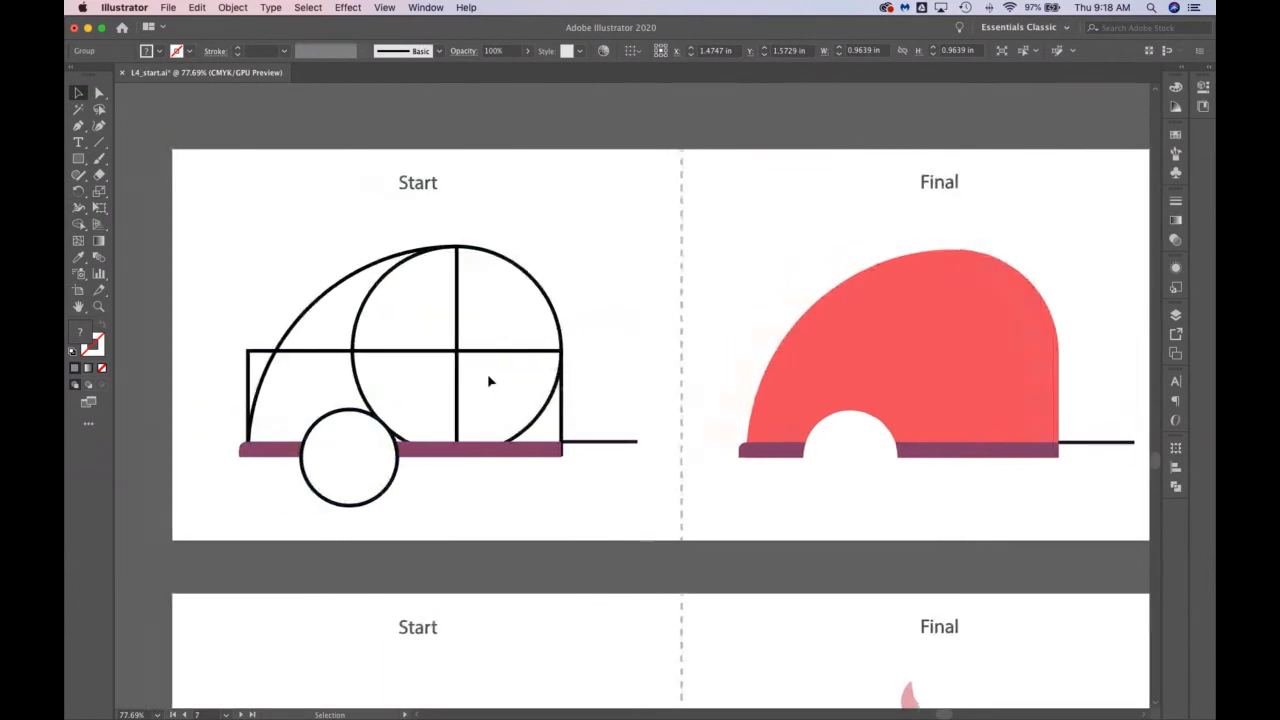
pyautogui.hscroll(-2, 490, 380)
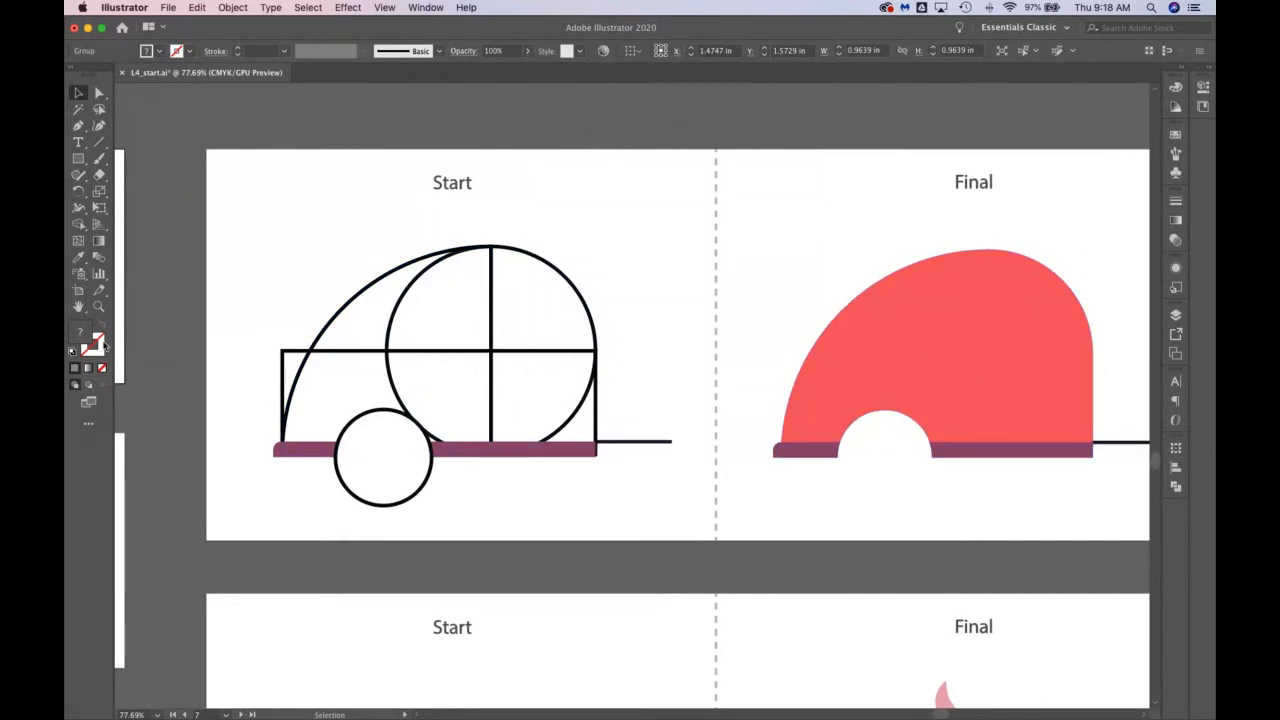
pyautogui.click(79, 225)
pyautogui.click(79, 226)
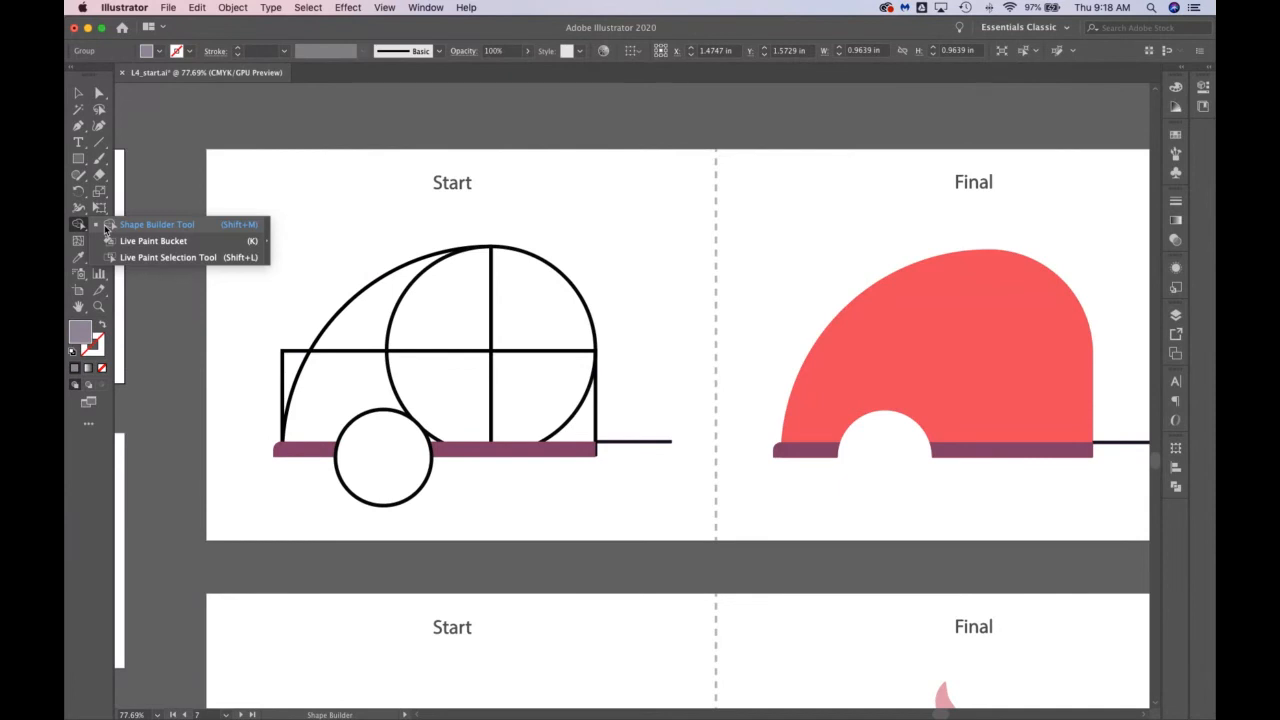
pyautogui.click(105, 228)
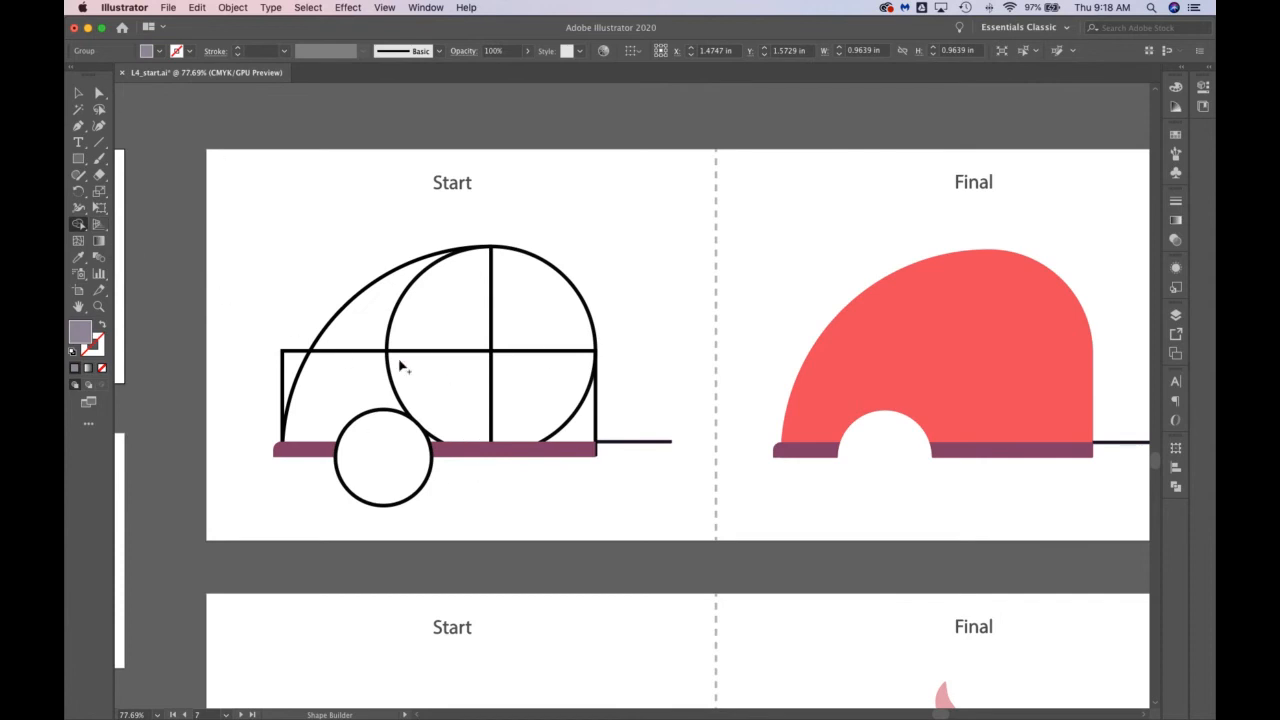
pyautogui.click(79, 94)
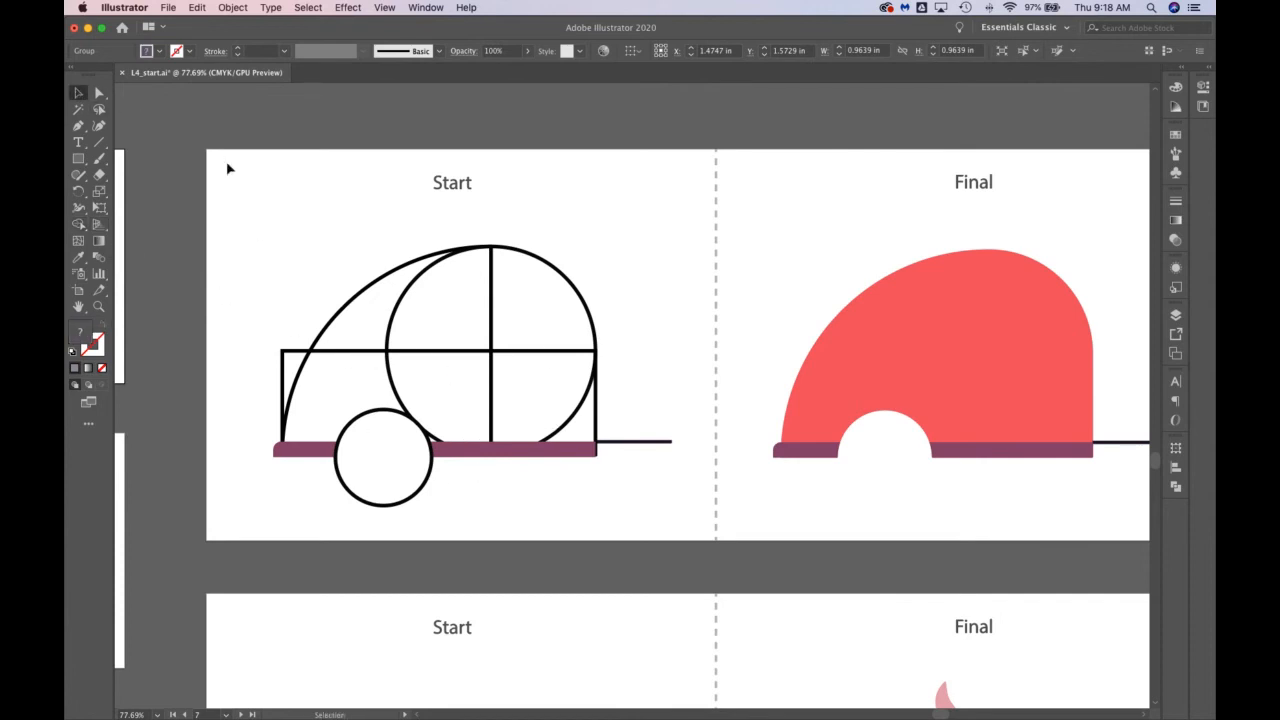
pyautogui.moveTo(250, 203); pyautogui.dragTo(692, 518)
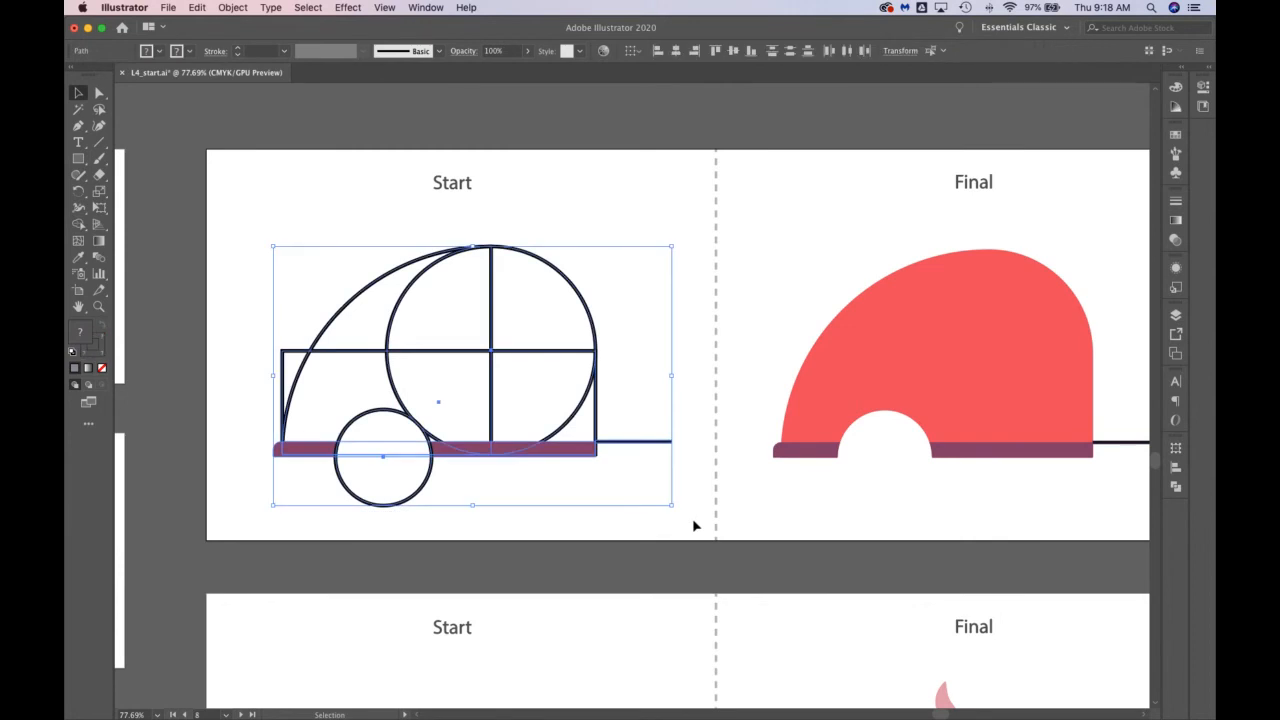
pyautogui.click(79, 224)
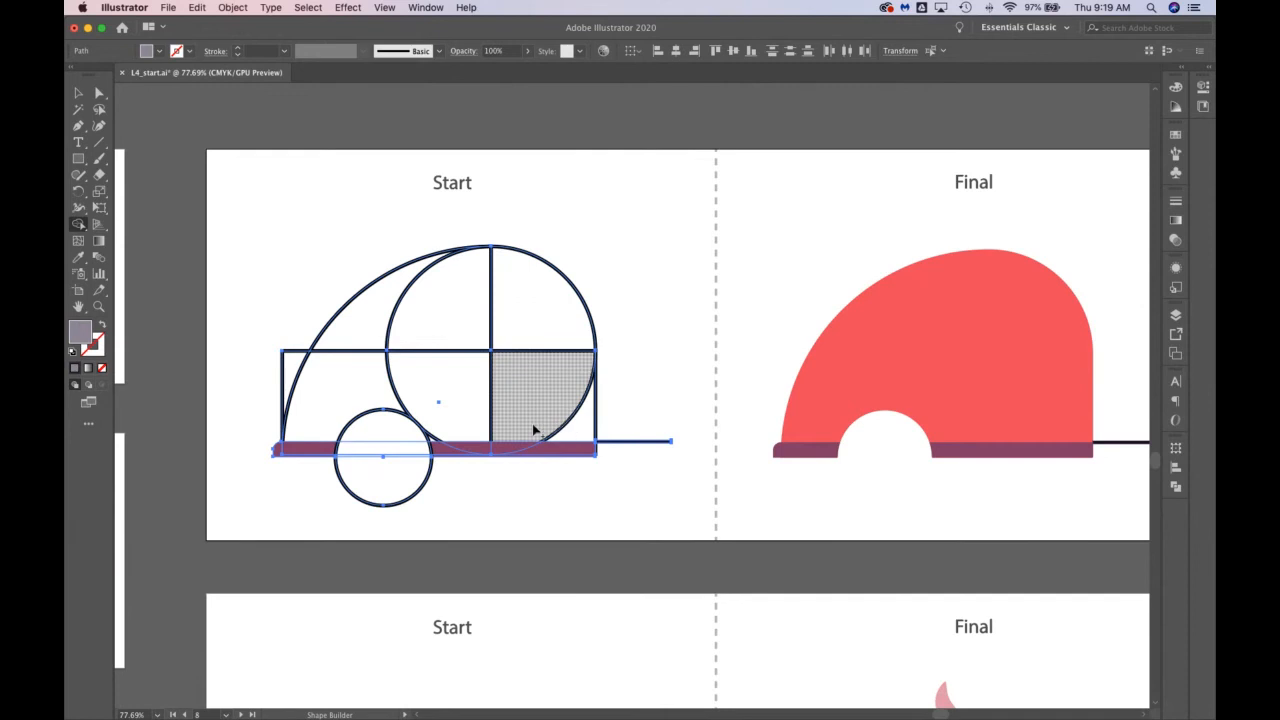
pyautogui.hscroll(1, 333, 382)
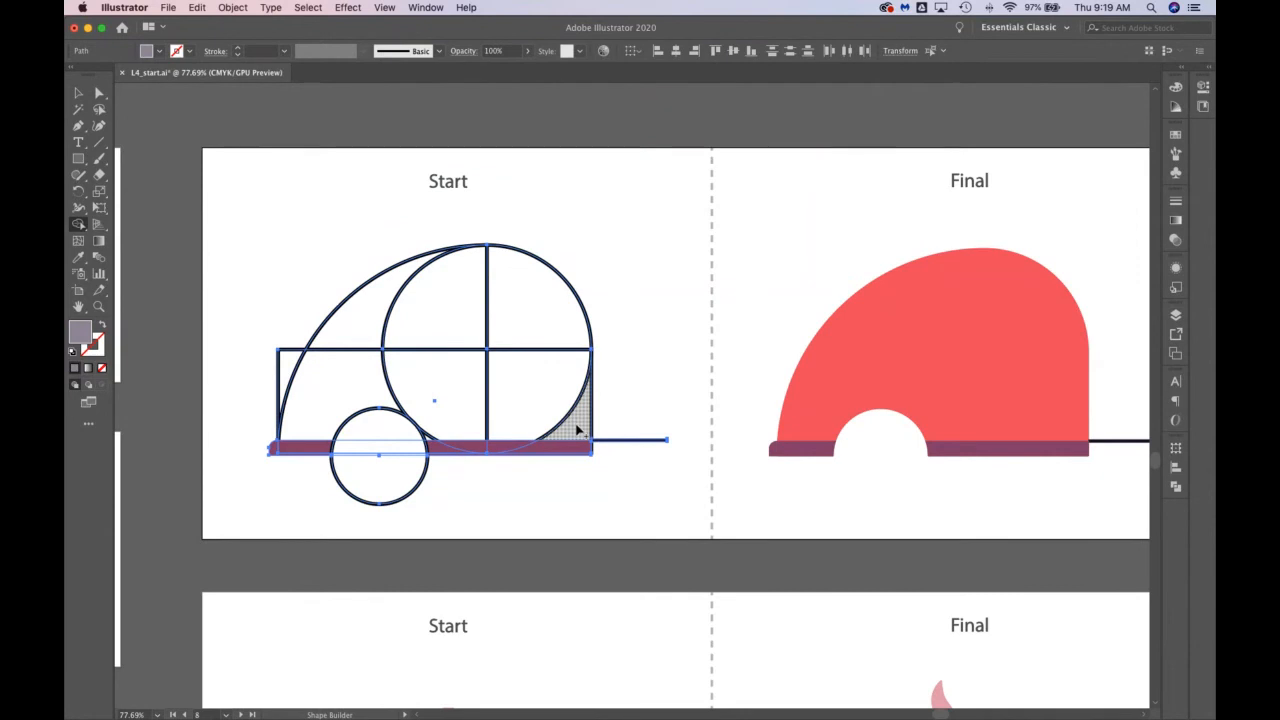
pyautogui.moveTo(571, 429)
pyautogui.mouseDown()
pyautogui.moveTo(548, 382)
pyautogui.moveTo(547, 323)
pyautogui.moveTo(530, 314)
pyautogui.moveTo(463, 305)
pyautogui.moveTo(462, 423)
pyautogui.moveTo(433, 441)
pyautogui.moveTo(425, 409)
pyautogui.moveTo(381, 391)
pyautogui.moveTo(368, 330)
pyautogui.mouseUp()
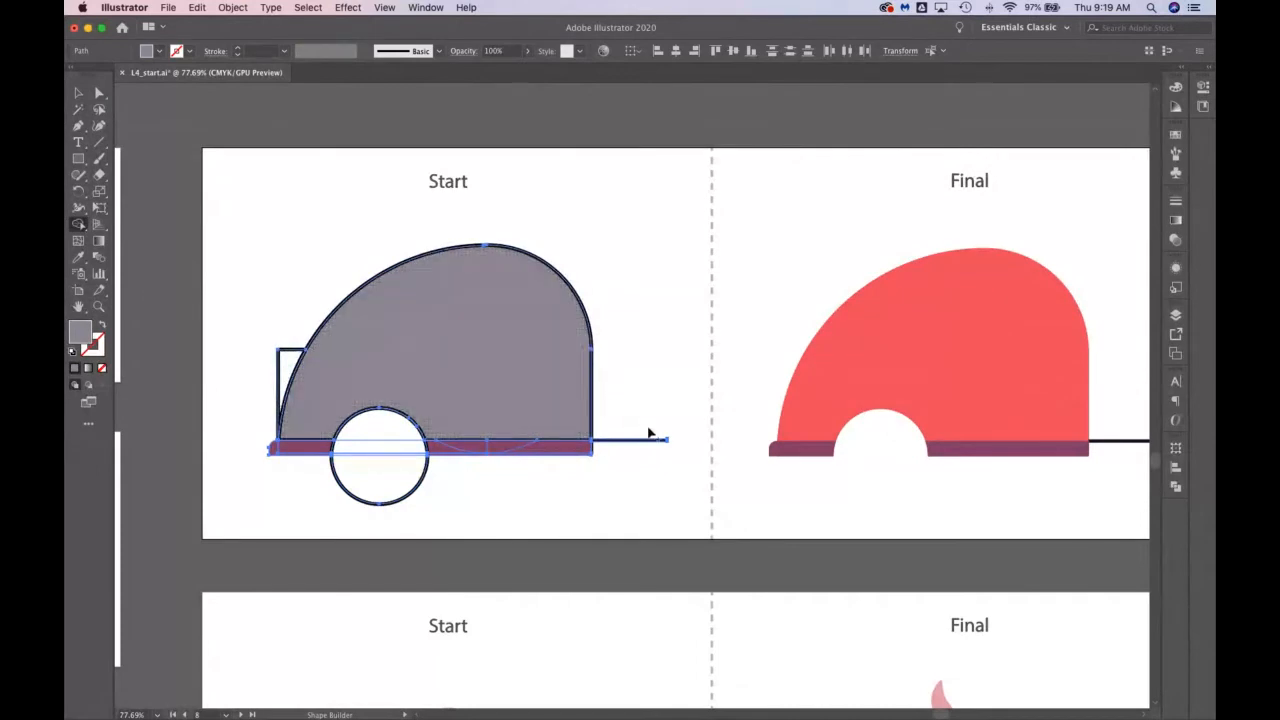
# Step: Try removing the wheel circle and the leftover rear corner from the Start trailer with Shape Builder, and undo both removals
pyautogui.moveTo(388, 521); pyautogui.dragTo(379, 440)
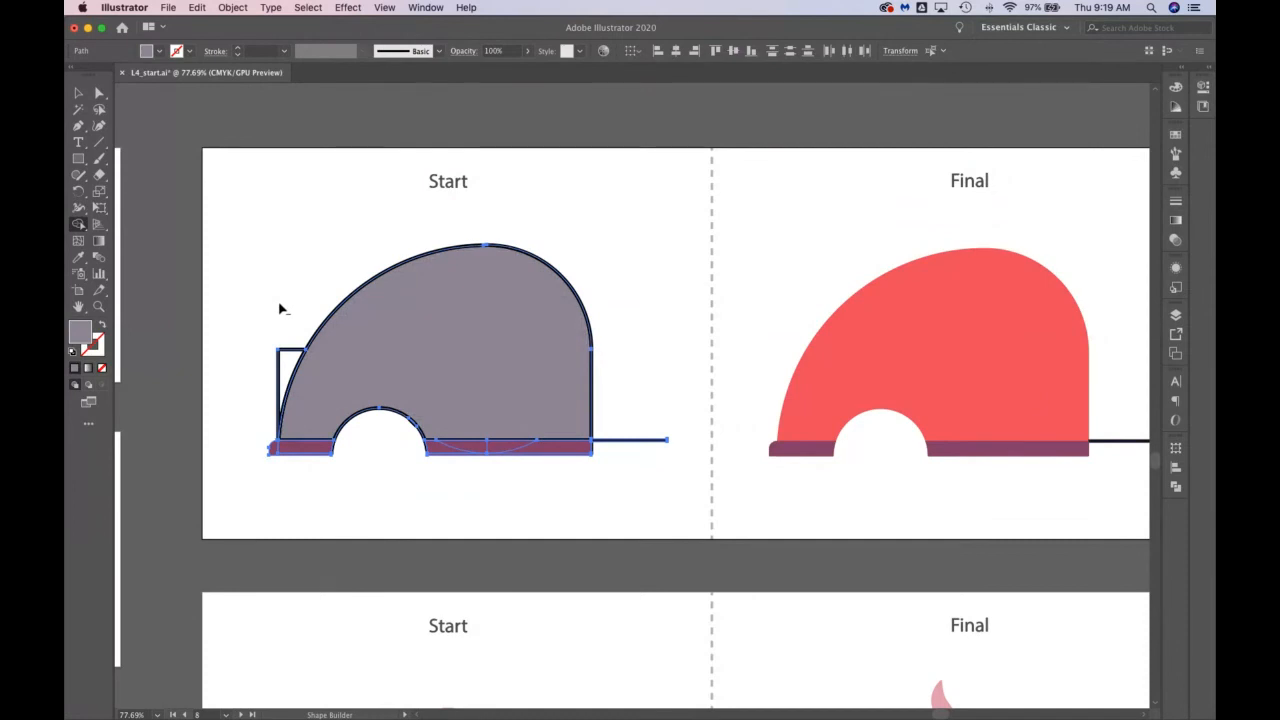
pyautogui.keyDown('alt'); pyautogui.click(283, 363); pyautogui.keyUp('alt')
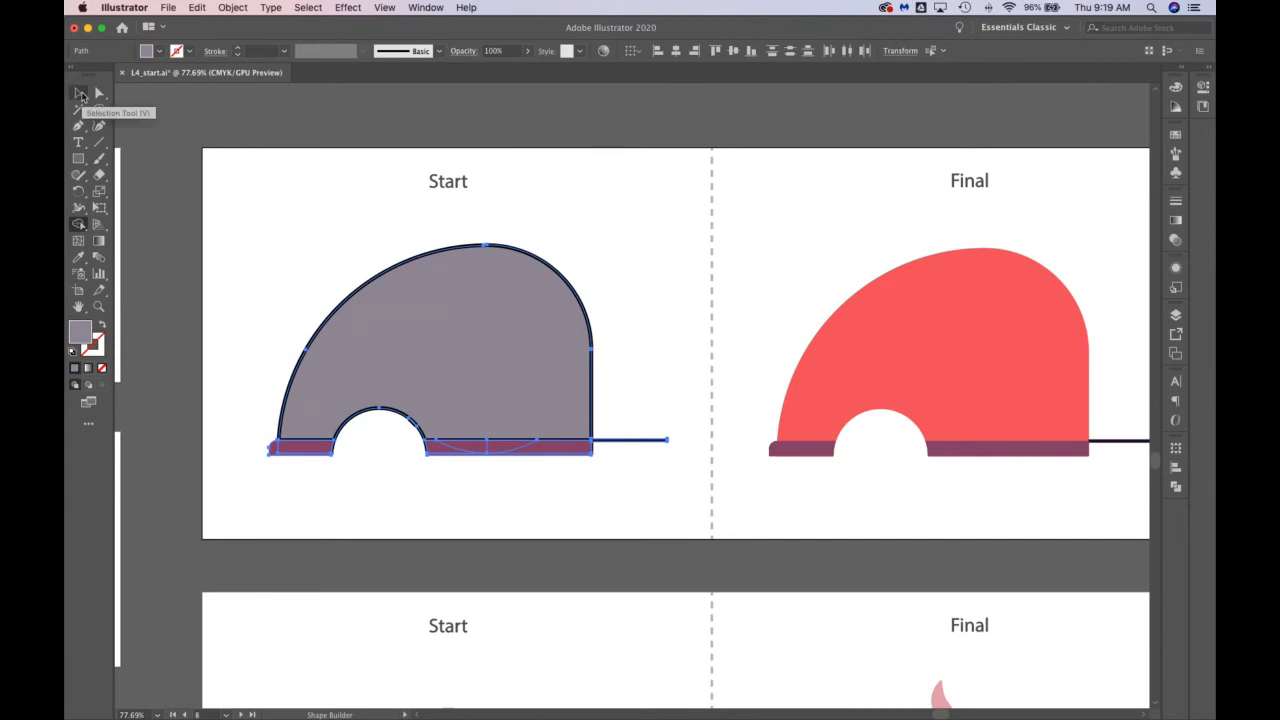
pyautogui.press('super+z')
pyautogui.press('super+z')
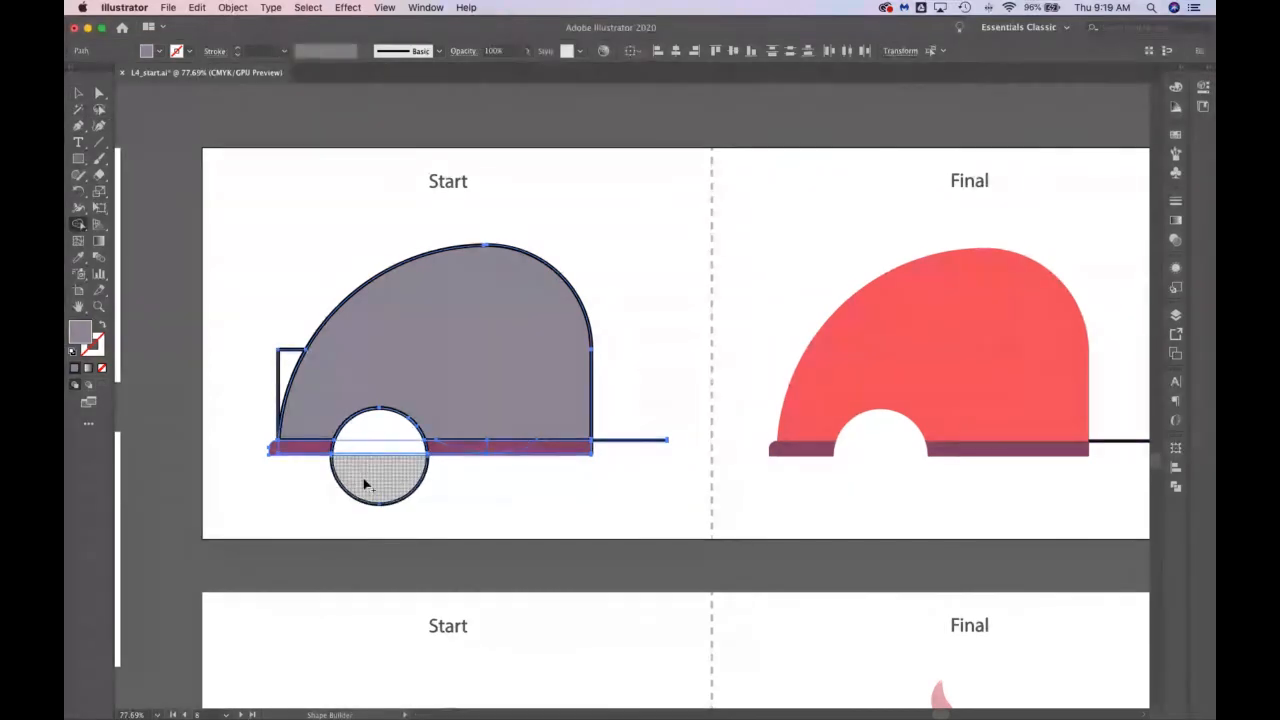
# Step: Remove the wheel circle and the leftover rear corner with Shape Builder, and merge the base strip's regions between wheel arch and hitch
pyautogui.moveTo(371, 526); pyautogui.dragTo(370, 438)
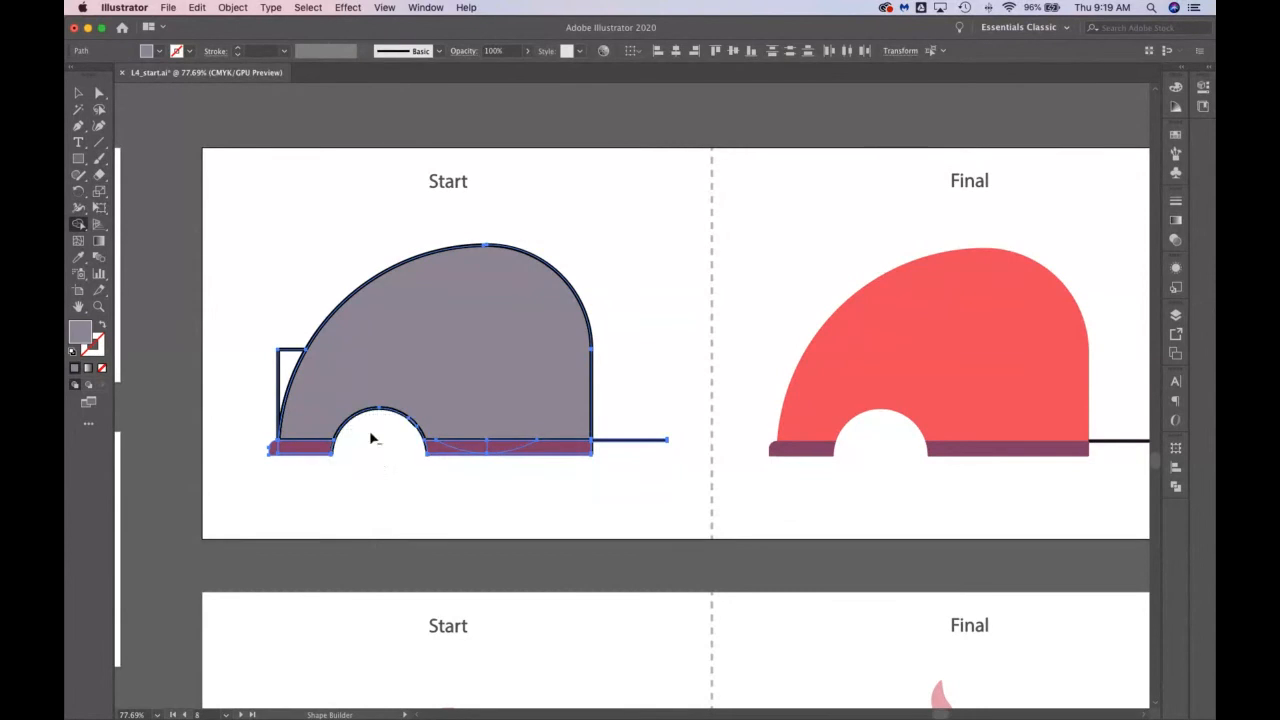
pyautogui.keyDown('alt'); pyautogui.click(287, 380); pyautogui.keyUp('alt')
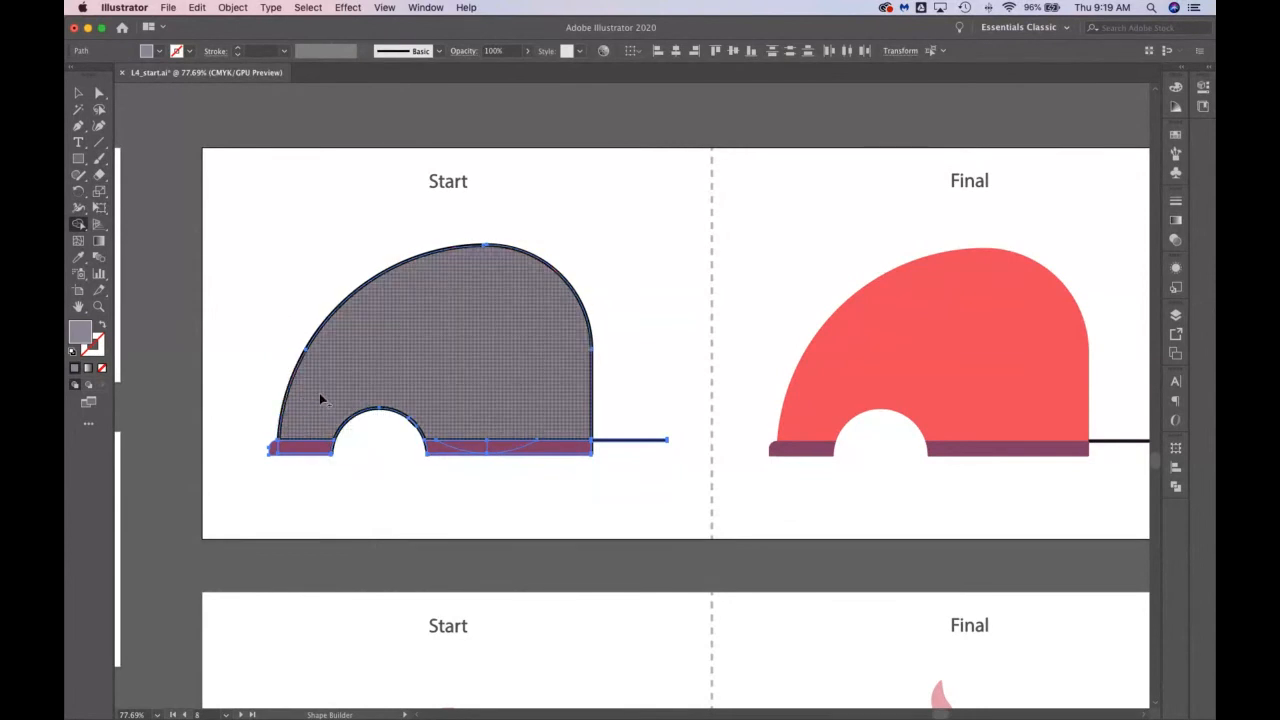
pyautogui.moveTo(440, 452); pyautogui.dragTo(552, 450)
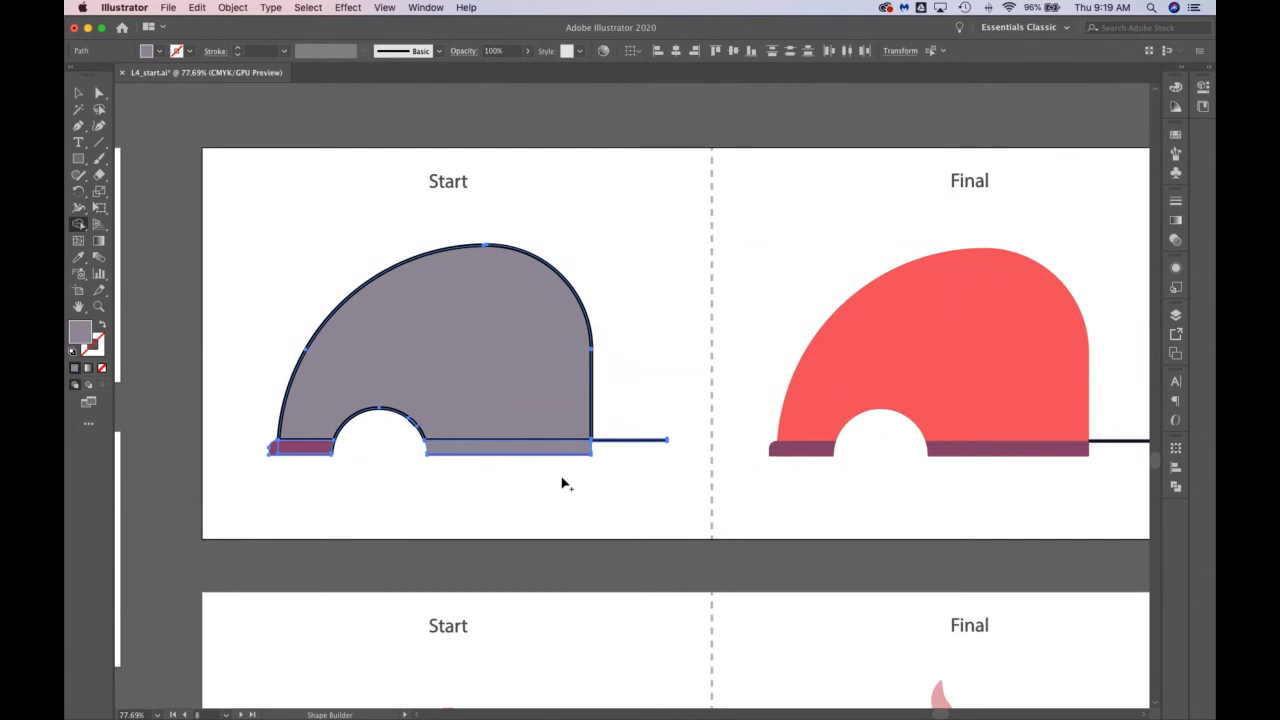
# Step: Remove the stroke from the merged Start trailer body and fill it with the coral red of the Final version
pyautogui.click(78, 92)
pyautogui.click(331, 220)
pyautogui.click(420, 308)
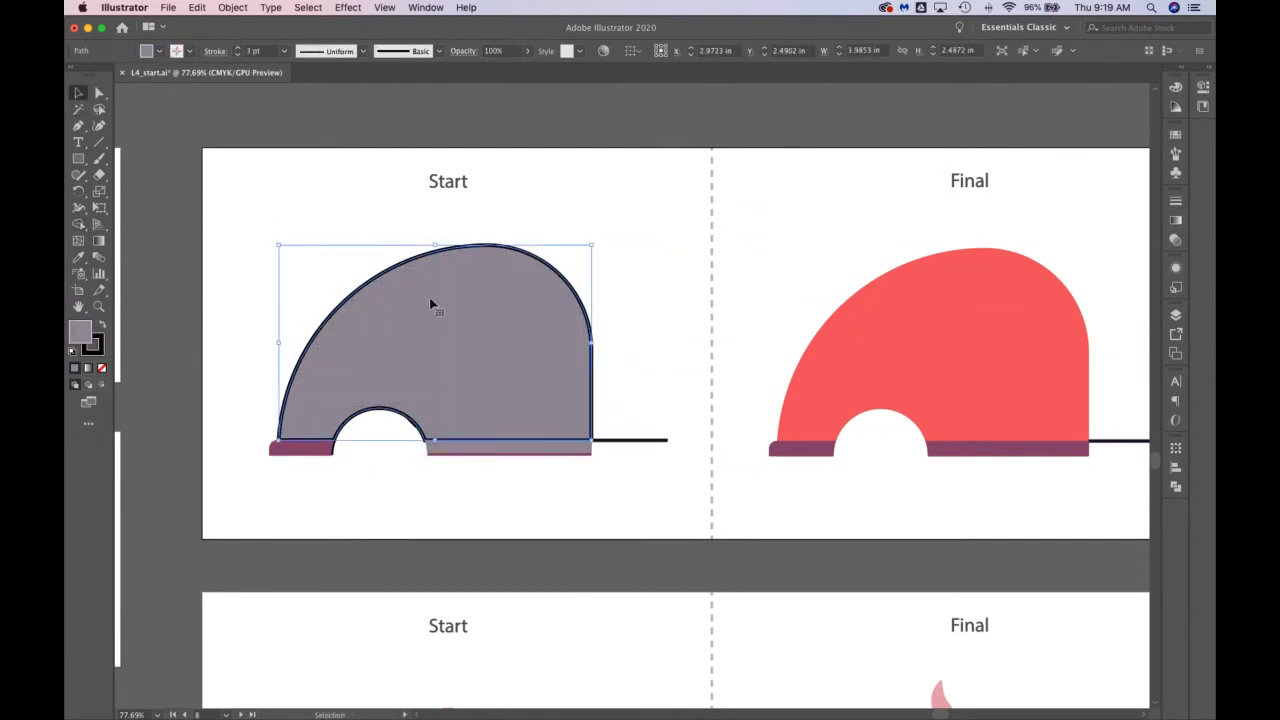
pyautogui.click(188, 51)
pyautogui.click(74, 76)
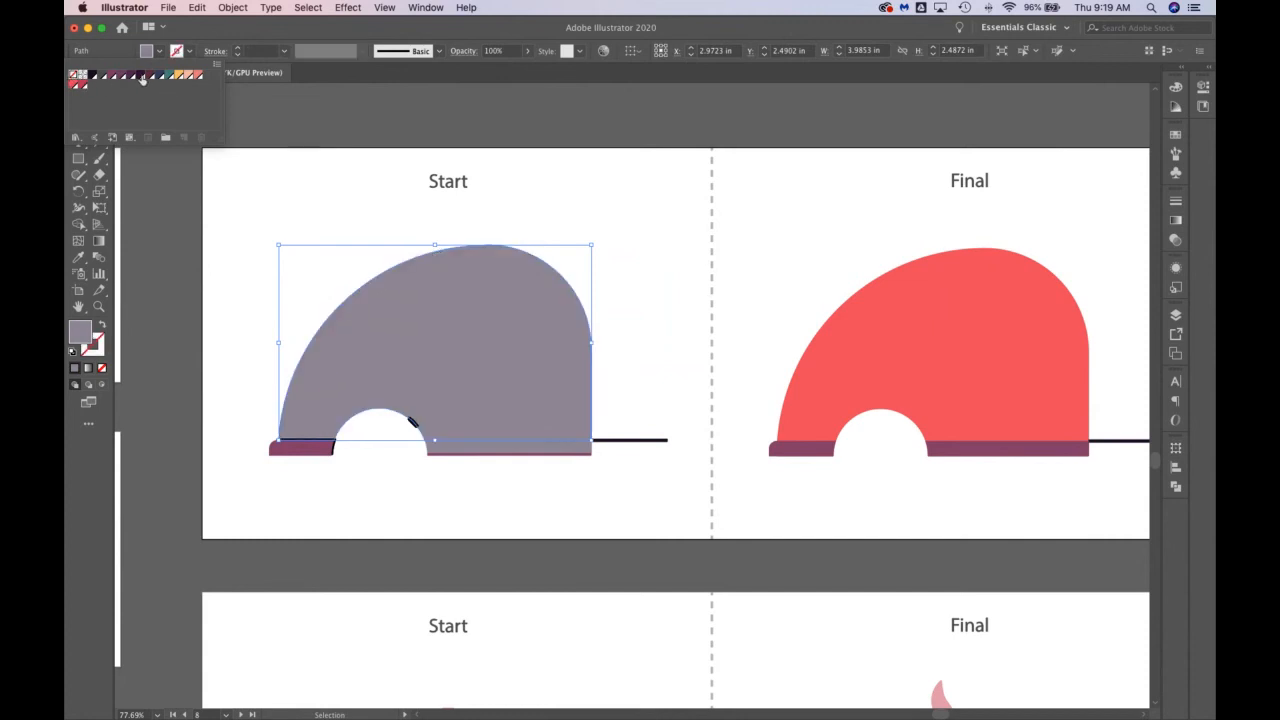
pyautogui.click(77, 85)
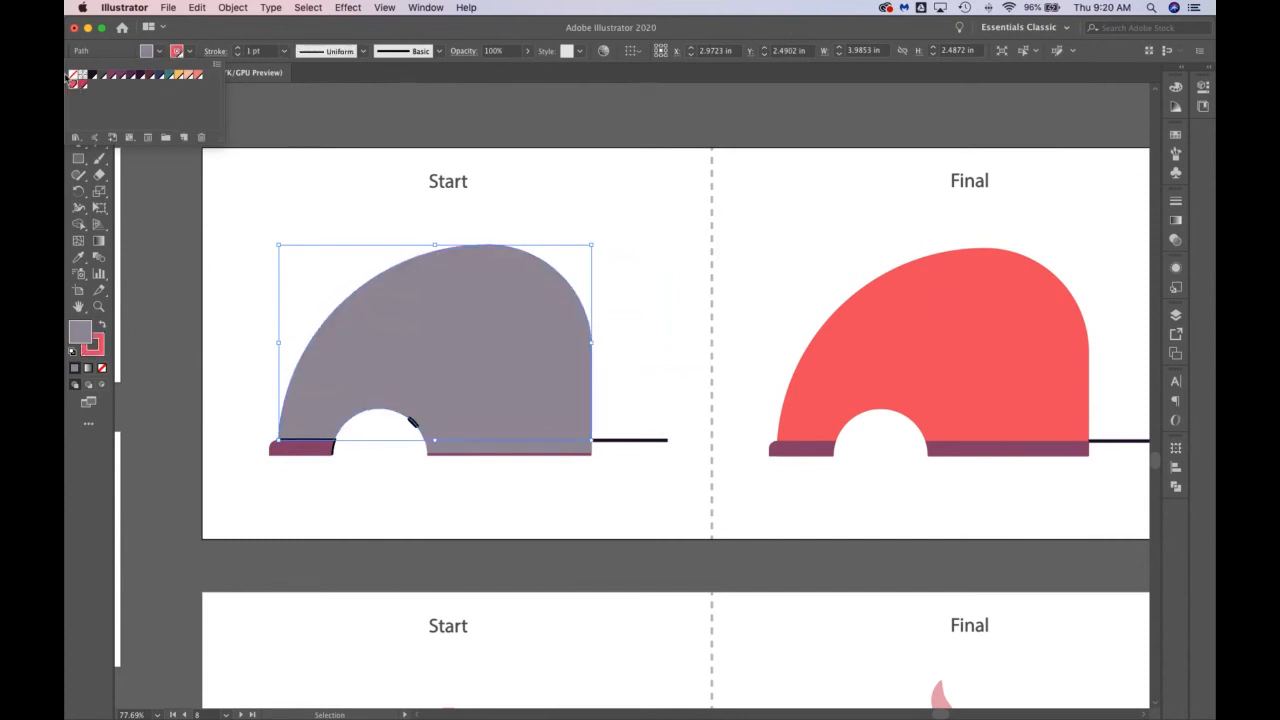
pyautogui.click(74, 76)
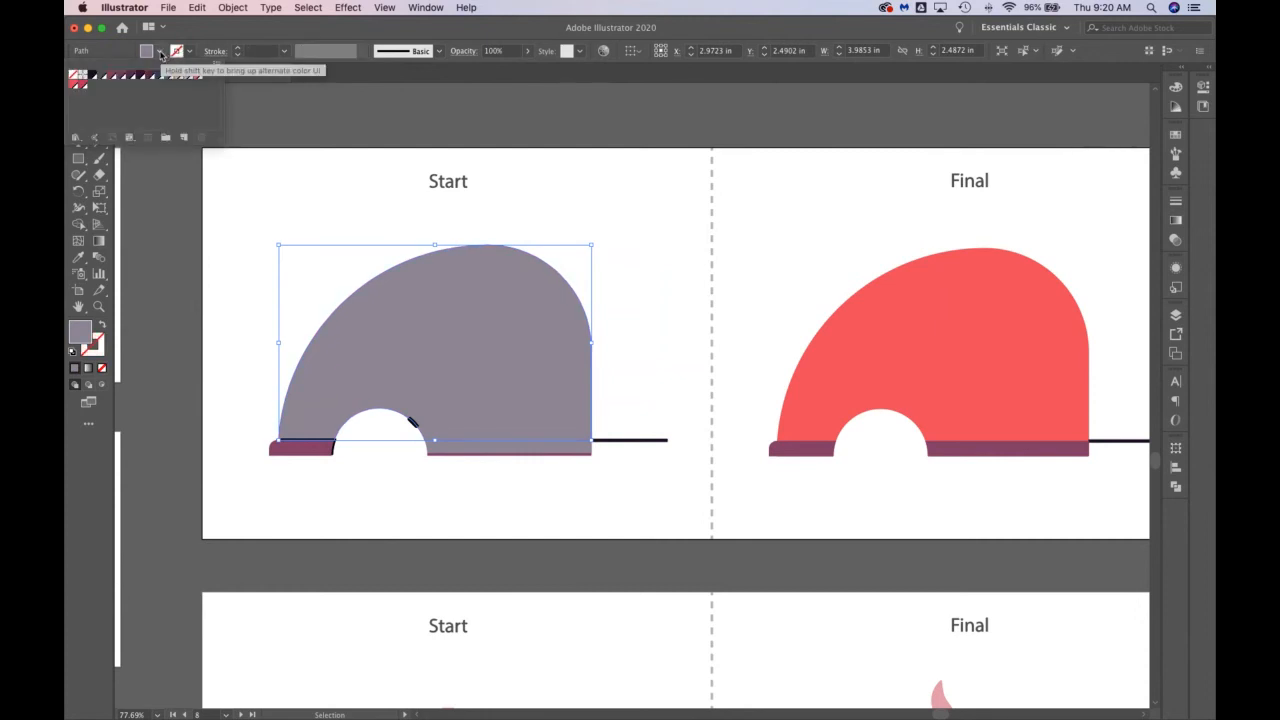
pyautogui.click(74, 86)
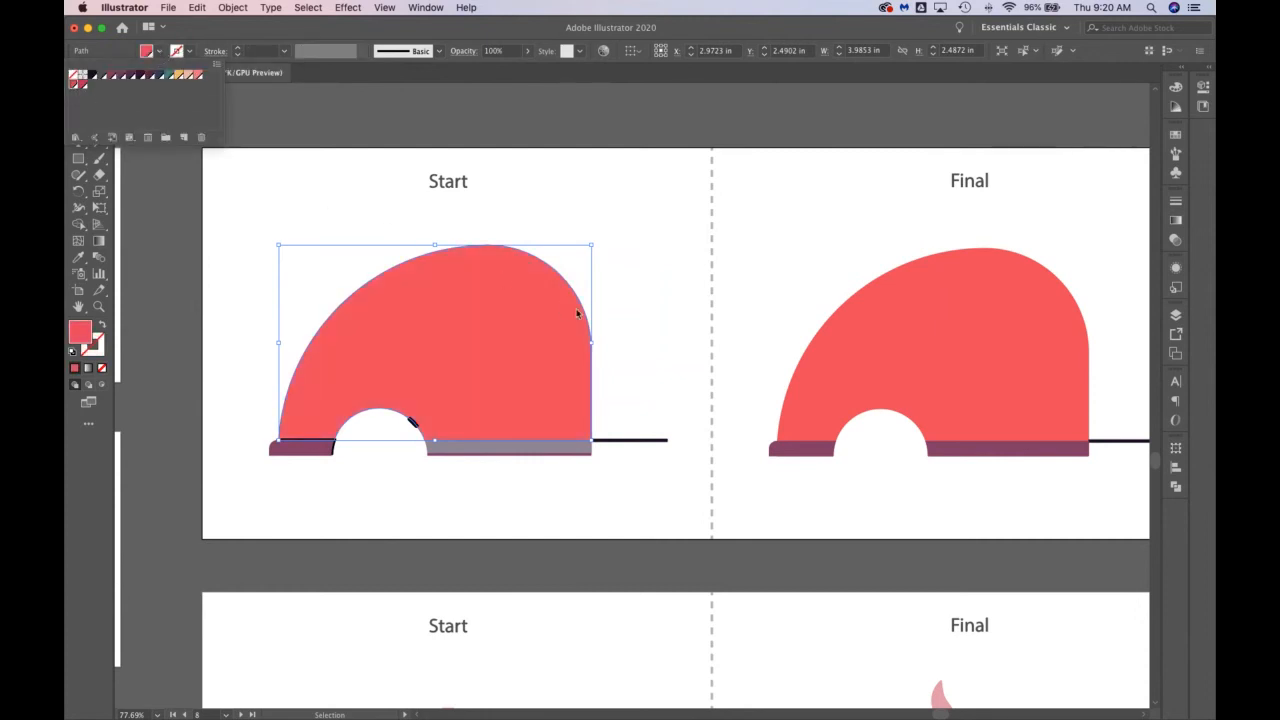
# Step: Fill the grey base strip between the wheel arch and the hitch with the purple swatch matching the Final version
pyautogui.click(509, 451)
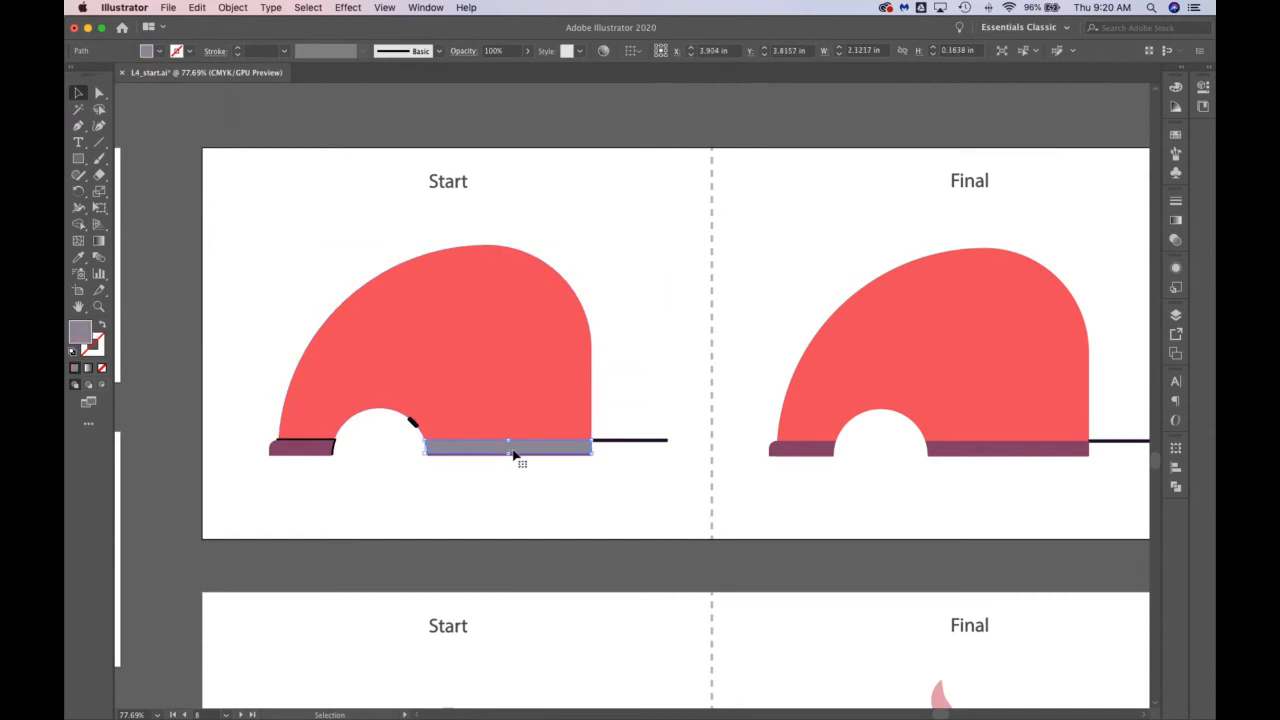
pyautogui.click(157, 51)
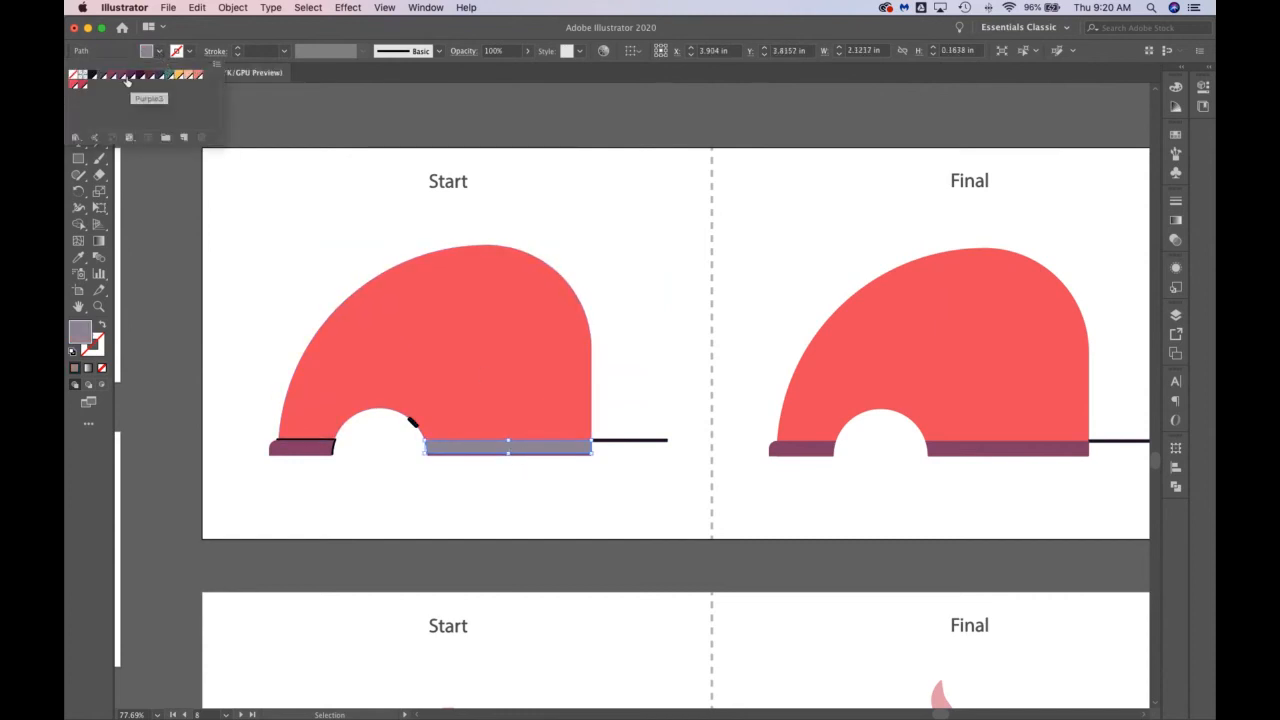
pyautogui.click(120, 76)
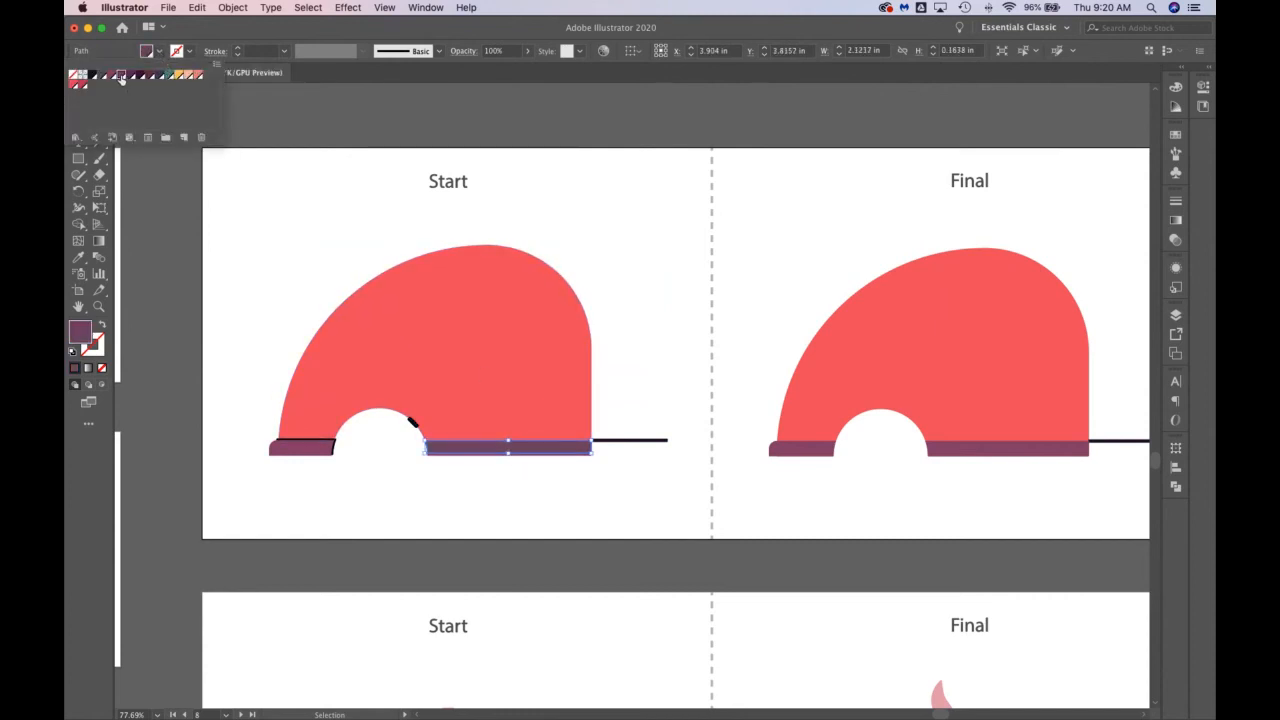
pyautogui.click(695, 272)
pyautogui.click(625, 497)
# Step: Delete the stray stroked path over the rear base strip, using Outline view to select it, and return to GPU Preview
pyautogui.click(322, 449)
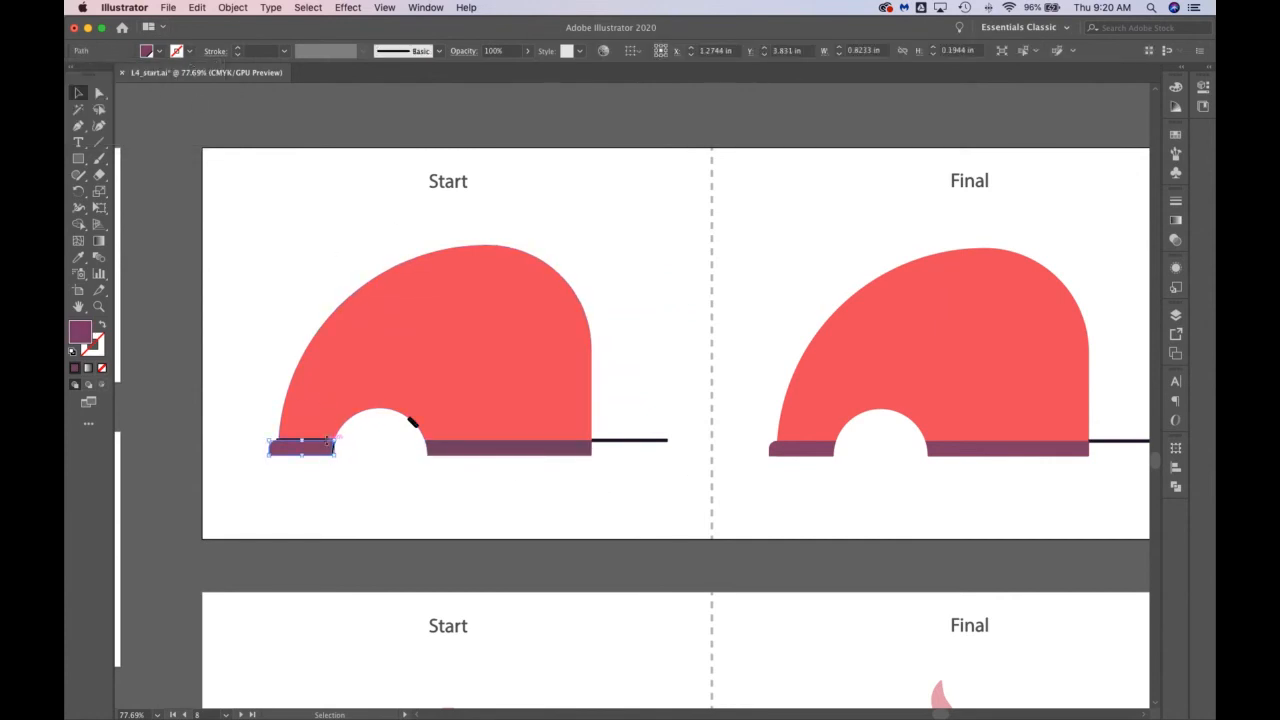
pyautogui.click(331, 437)
pyautogui.click(336, 451)
pyautogui.click(384, 7)
pyautogui.click(410, 27)
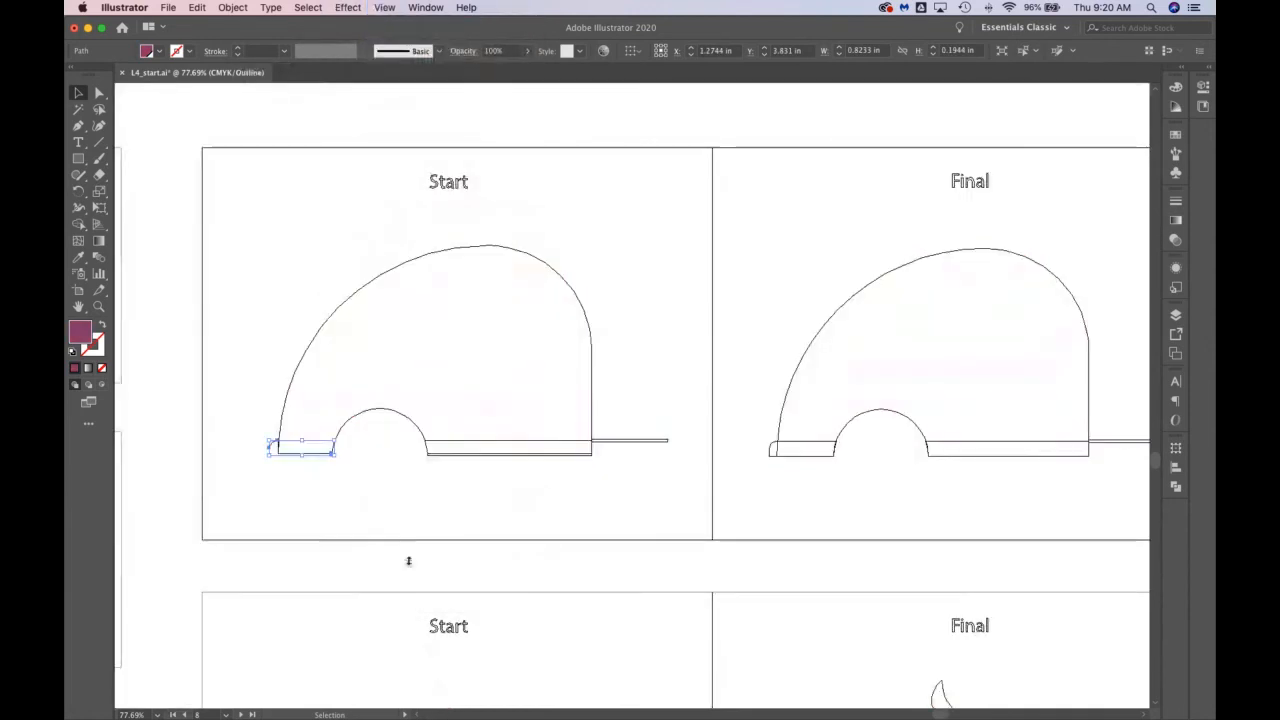
pyautogui.click(317, 458)
pyautogui.click(281, 441)
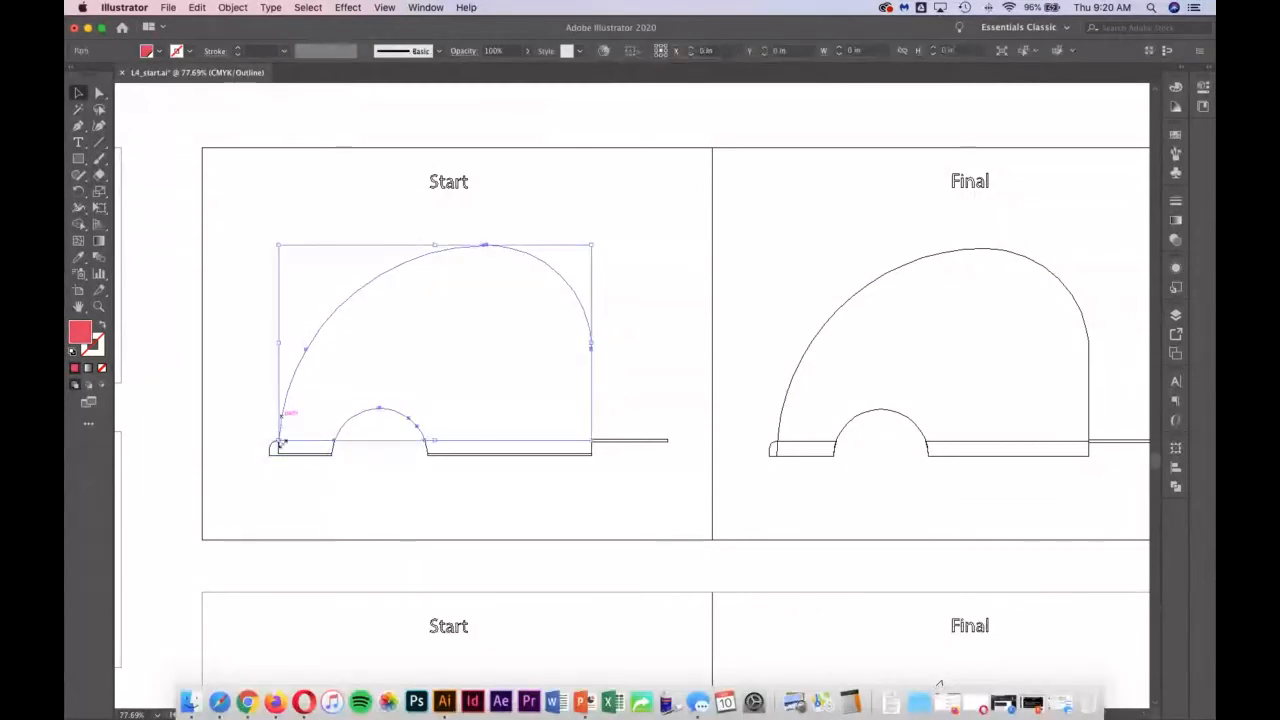
pyautogui.click(278, 453)
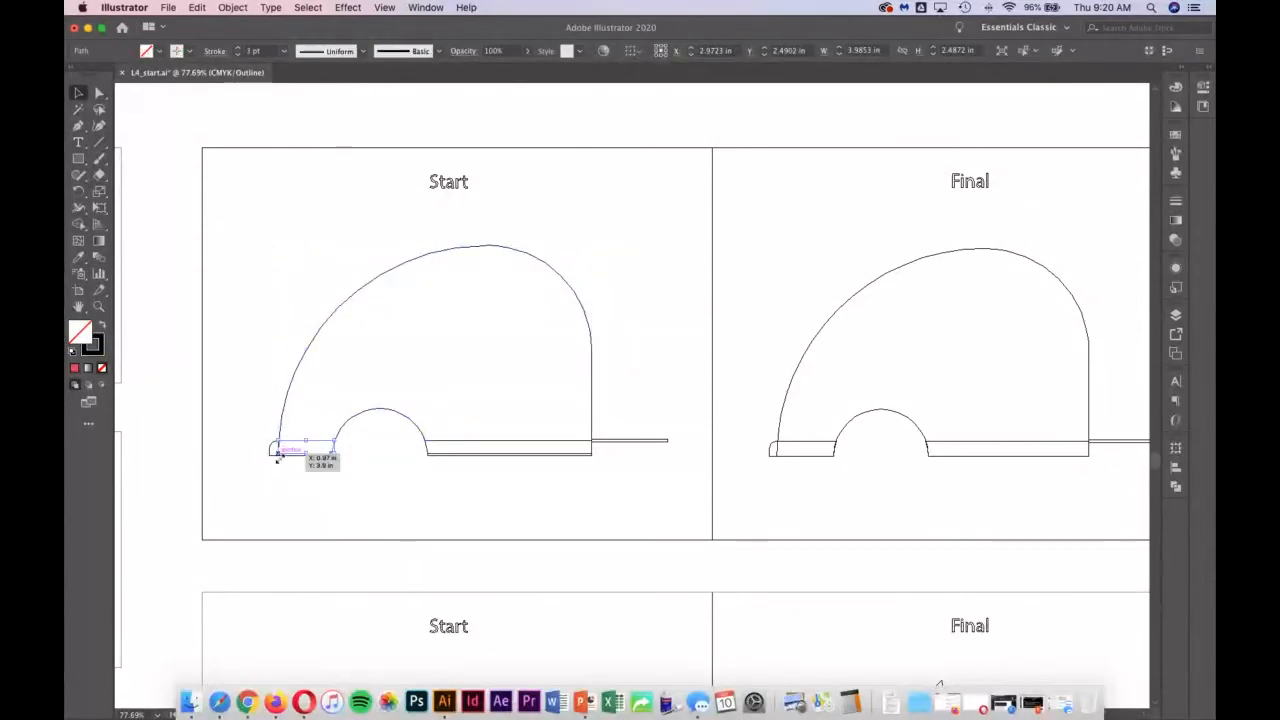
pyautogui.click(322, 482)
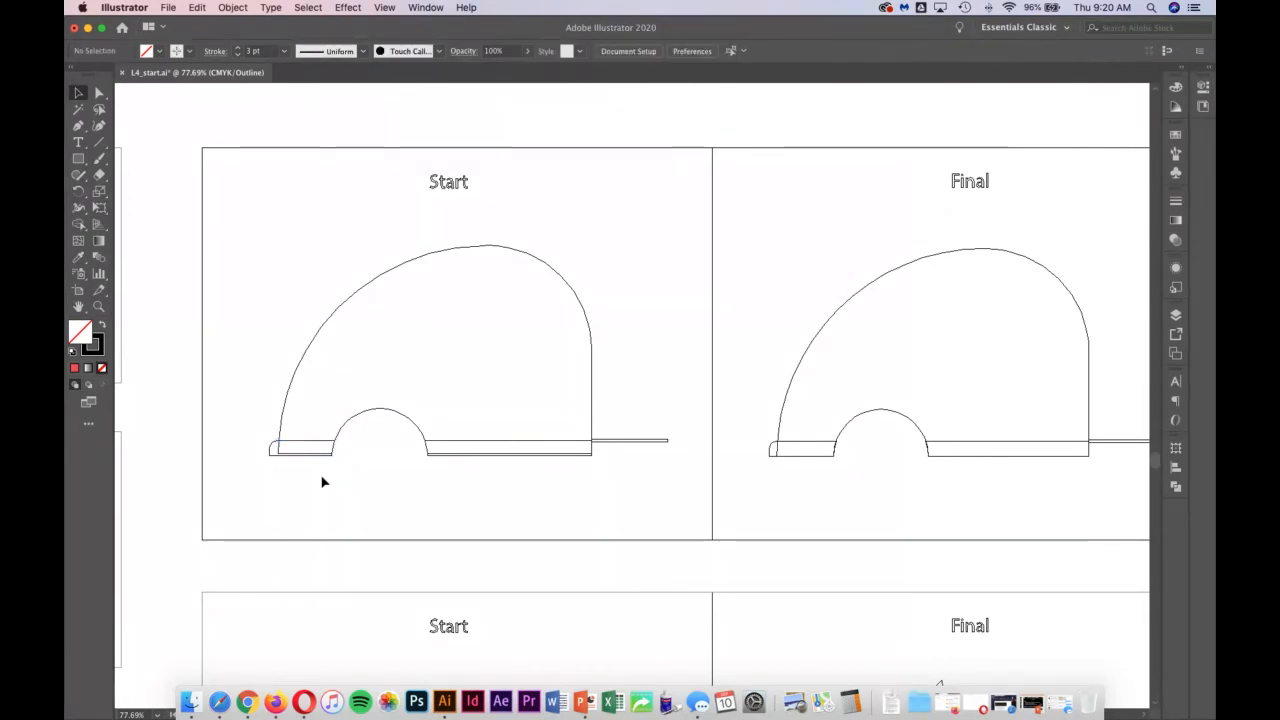
pyautogui.click(384, 7)
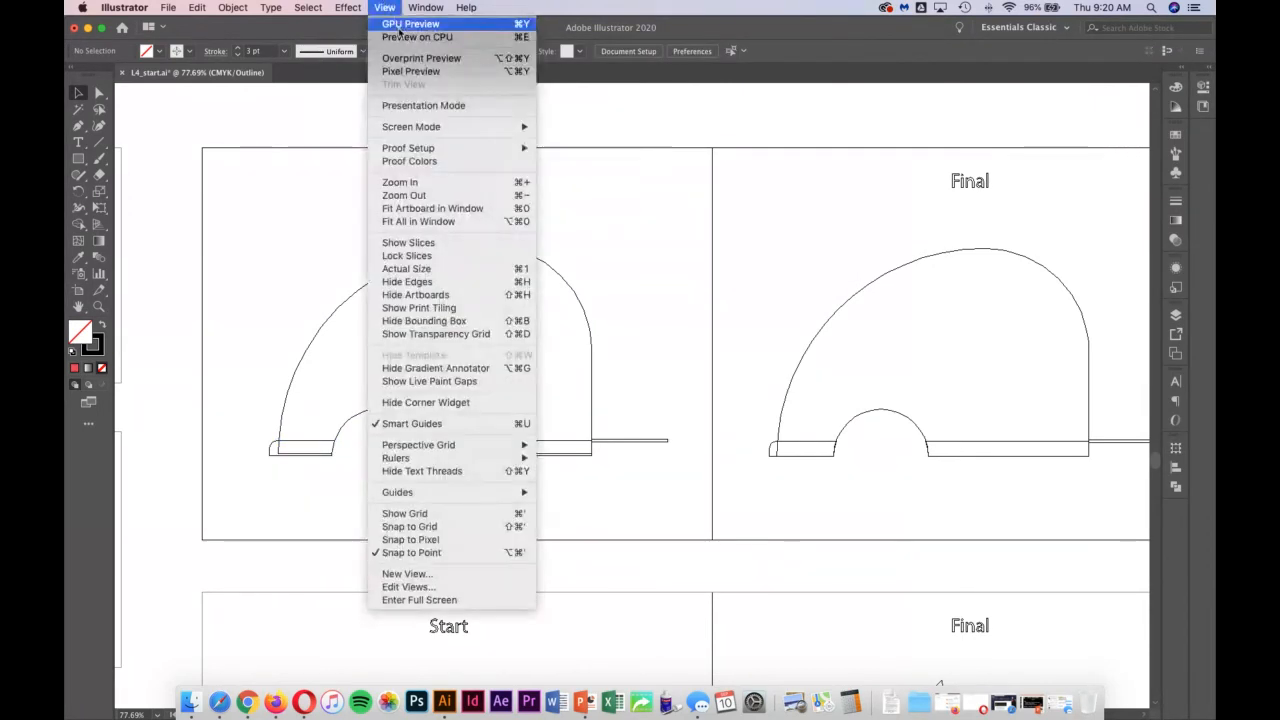
pyautogui.click(410, 28)
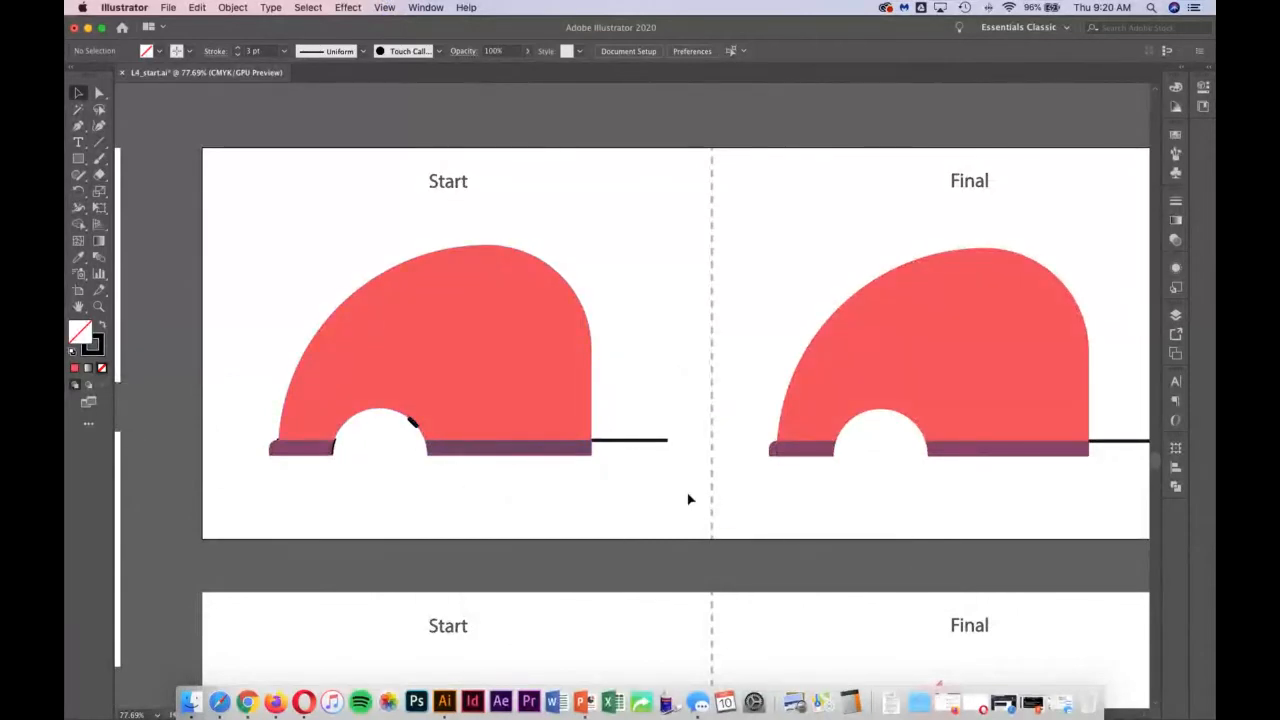
# Step: Select all the Start trailer shapes and group them
pyautogui.moveTo(687, 497); pyautogui.dragTo(257, 243)
pyautogui.rightClick(471, 296)
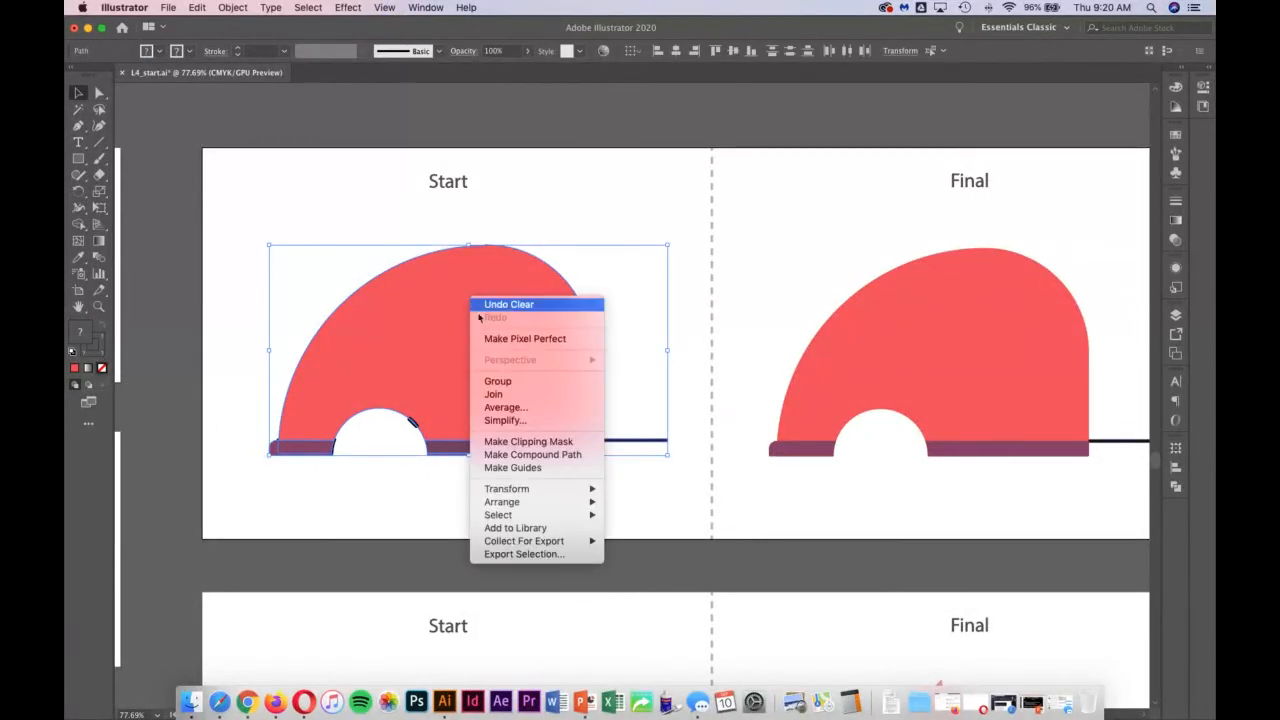
pyautogui.click(526, 386)
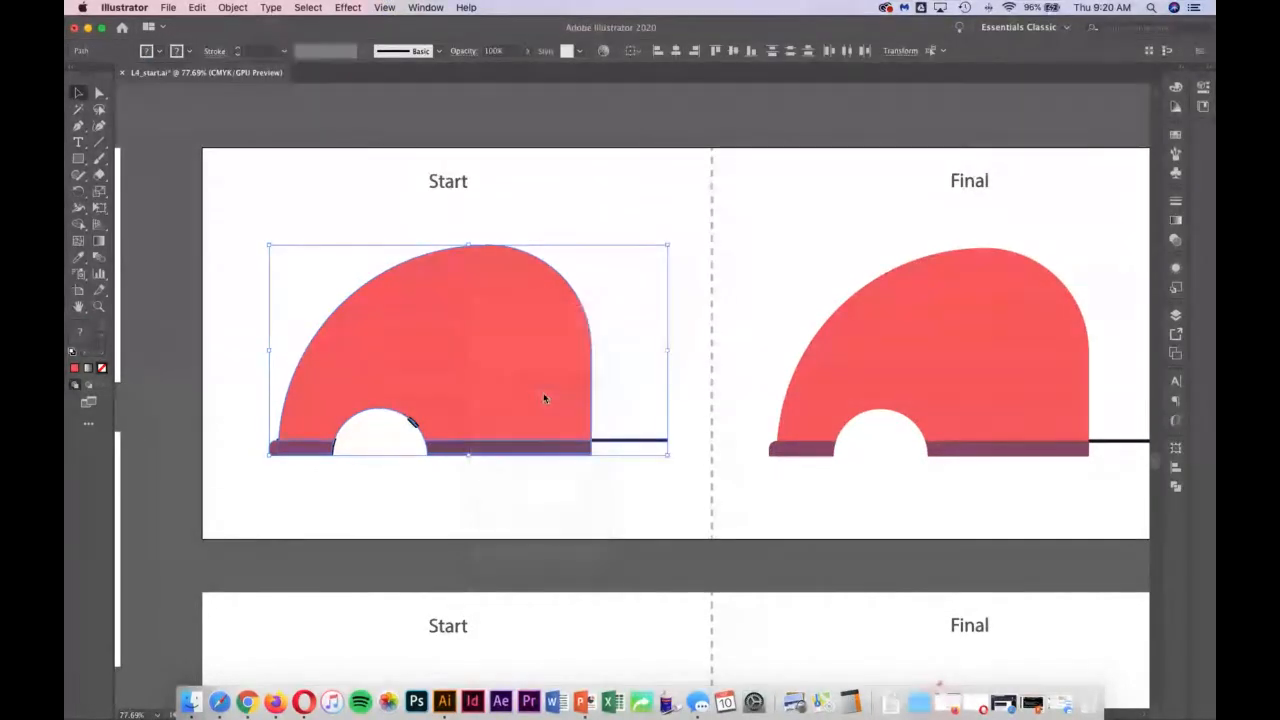
pyautogui.click(653, 493)
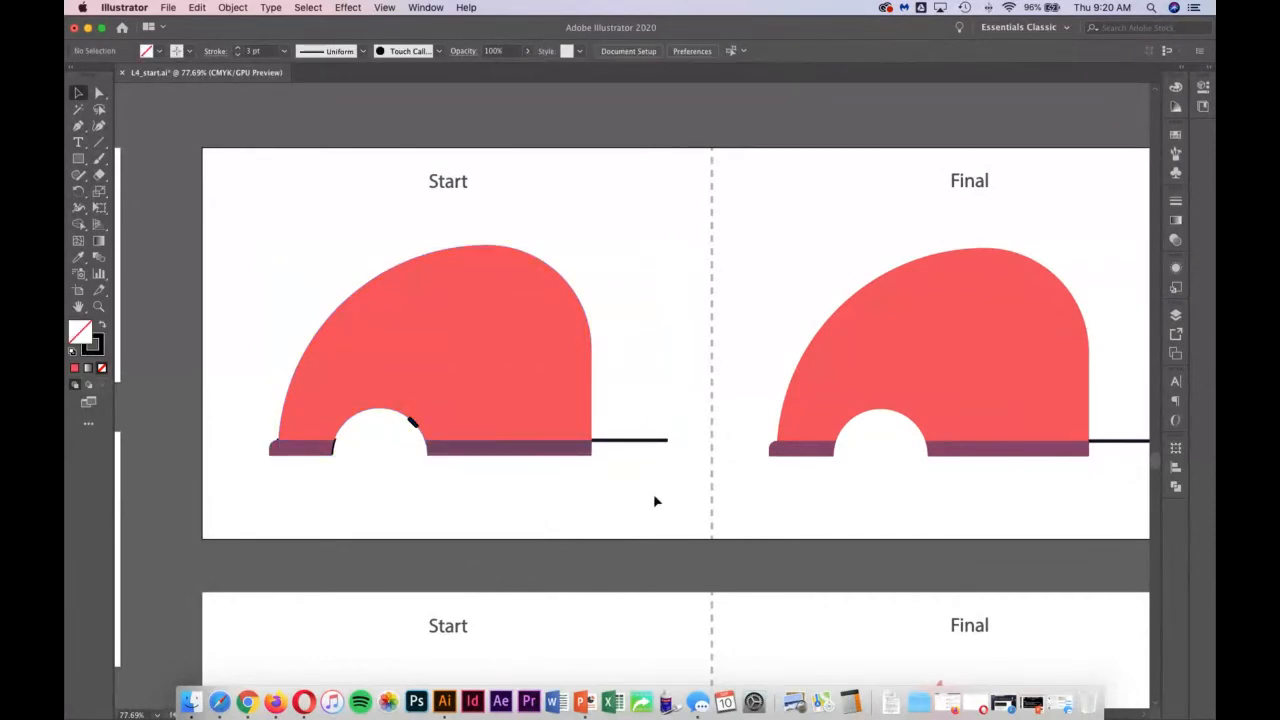
# Step: Look through the practice artboards and zoom in on the one with the door built from a circle and a rectangle
pyautogui.scroll(-5, 655, 499)
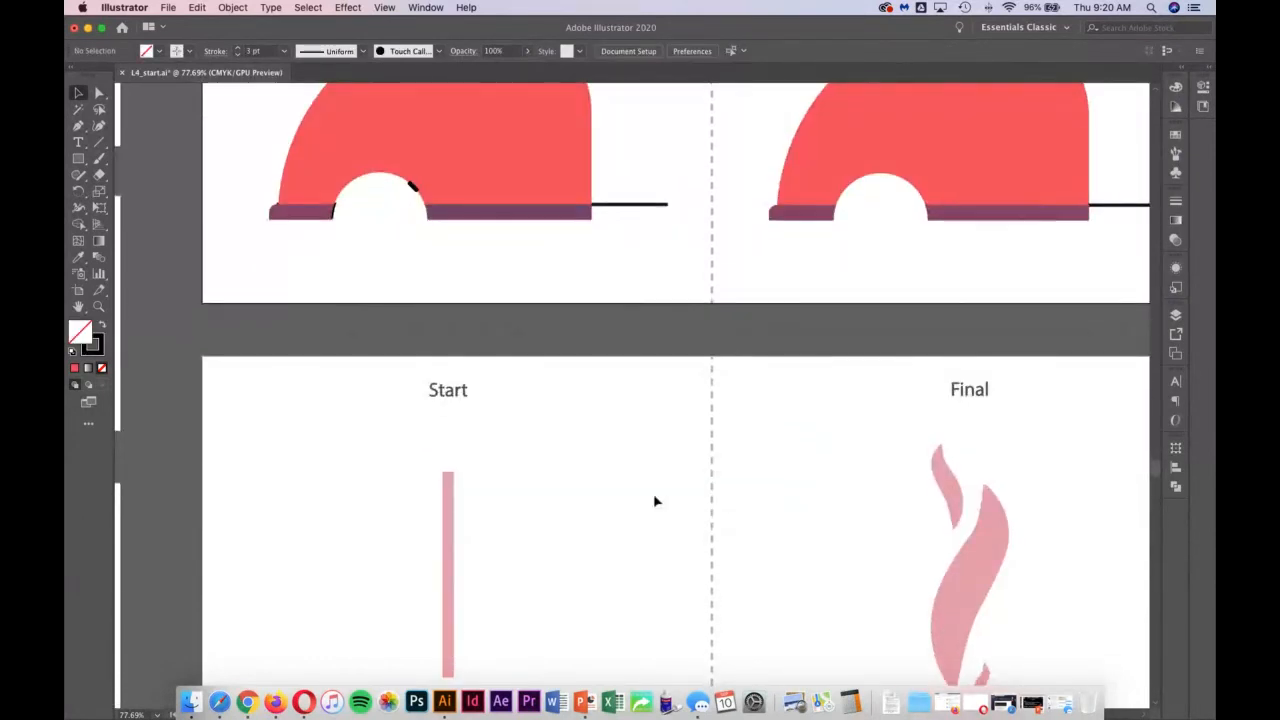
pyautogui.hscroll(-4, 653, 493)
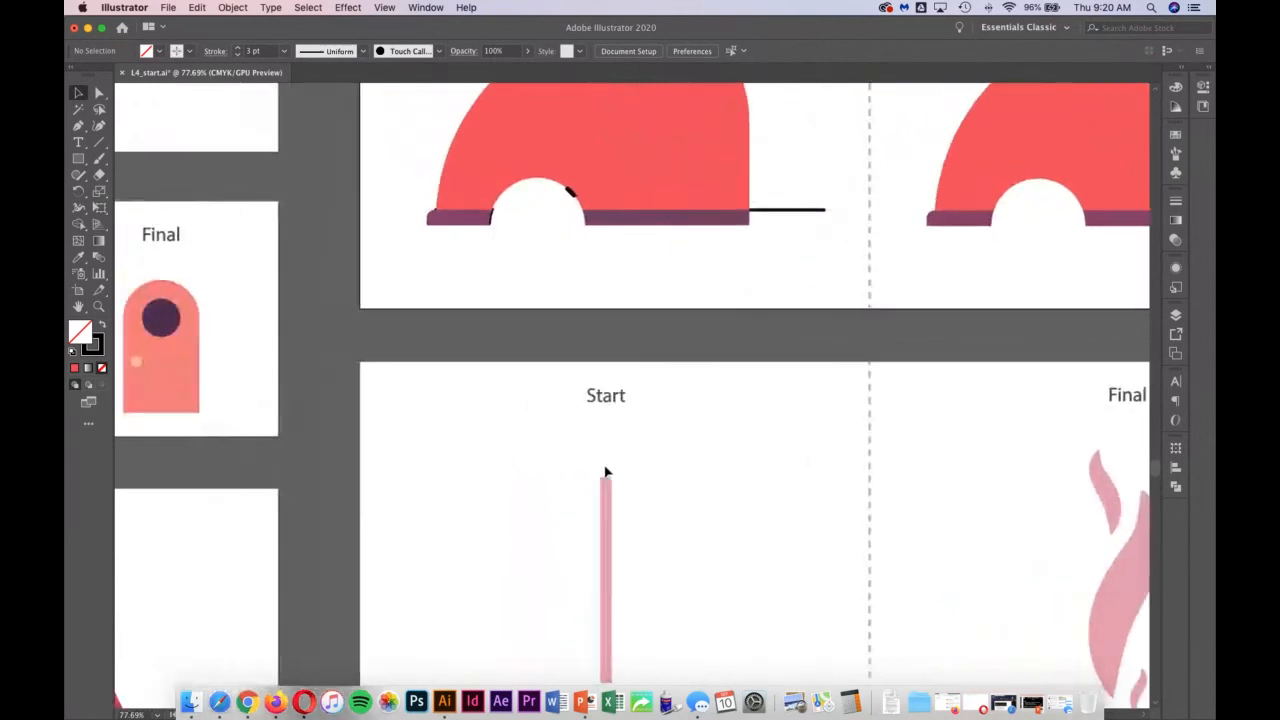
pyautogui.scroll(5, 605, 472)
pyautogui.hscroll(-5, 605, 472)
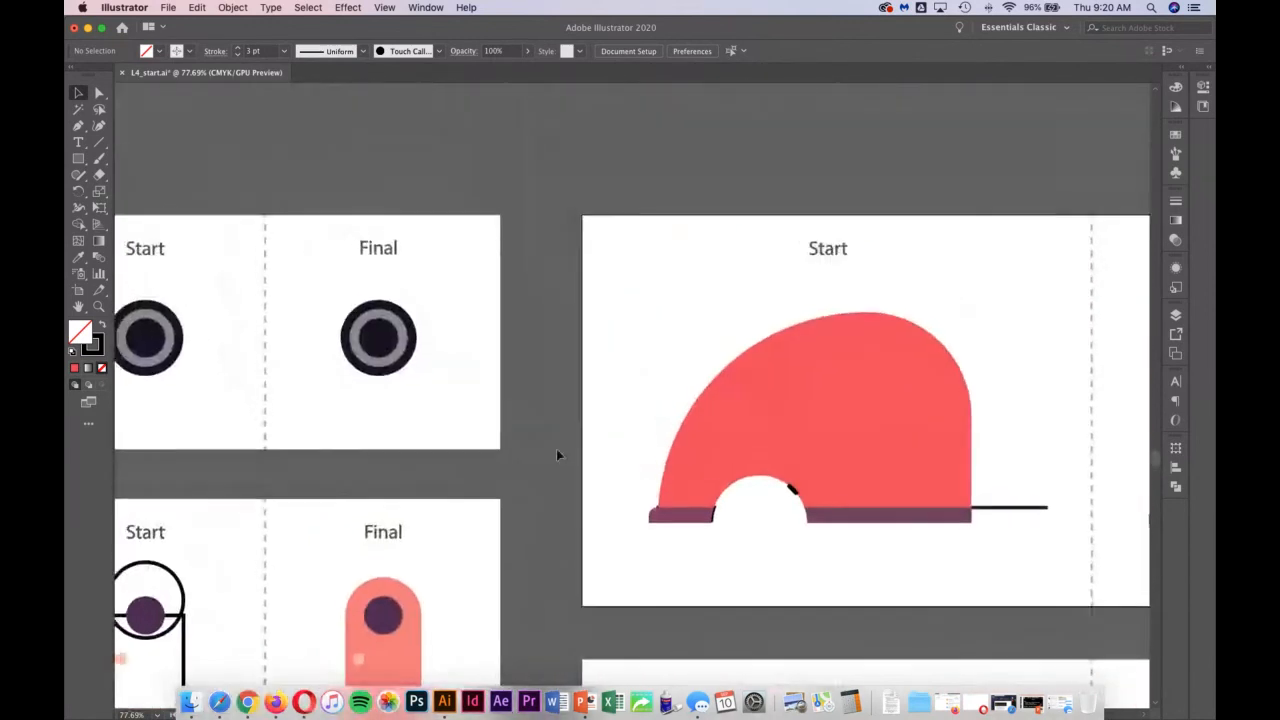
pyautogui.scroll(4, 558, 455)
pyautogui.hscroll(-5, 558, 455)
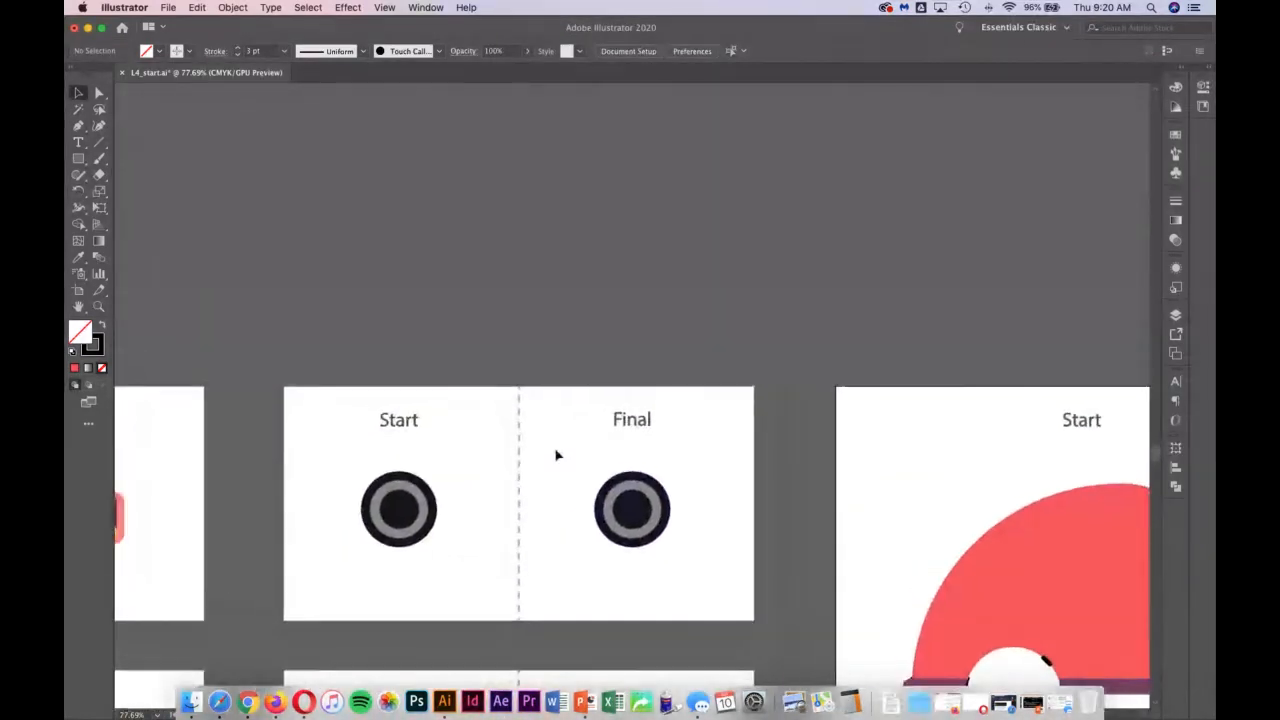
pyautogui.hscroll(-10, 558, 455)
pyautogui.scroll(-7, 557, 454)
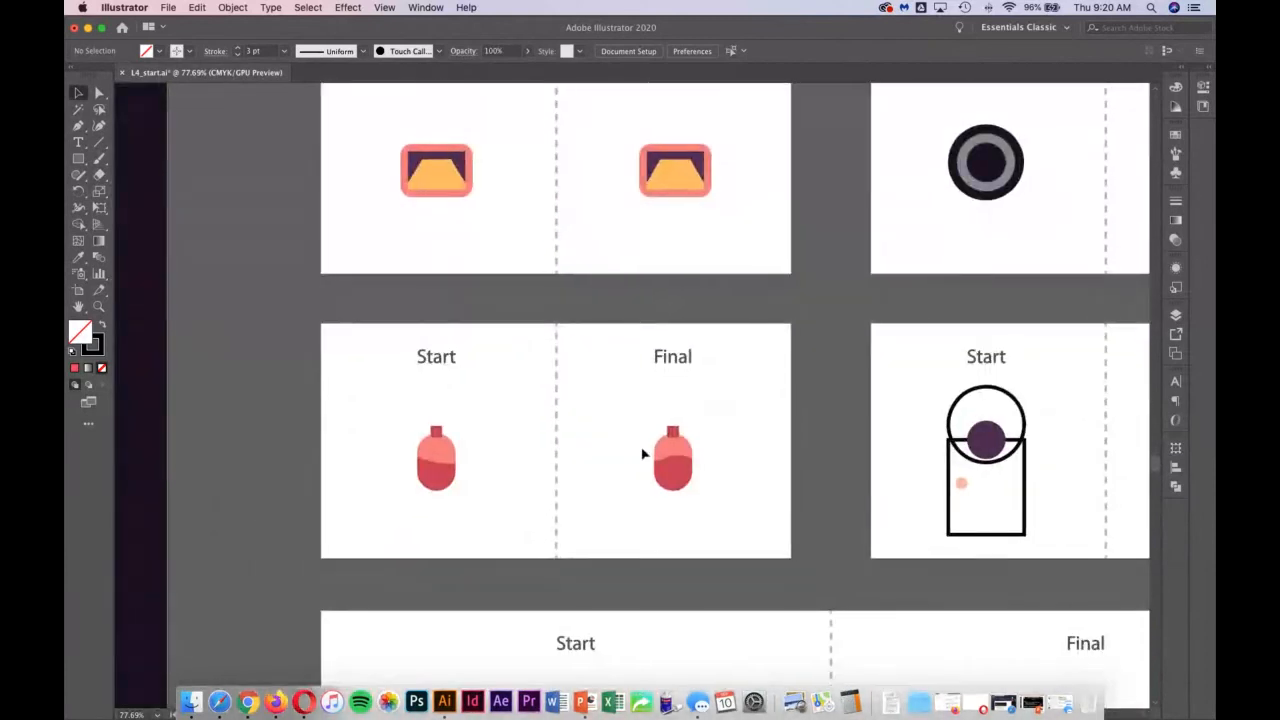
pyautogui.hscroll(5, 643, 455)
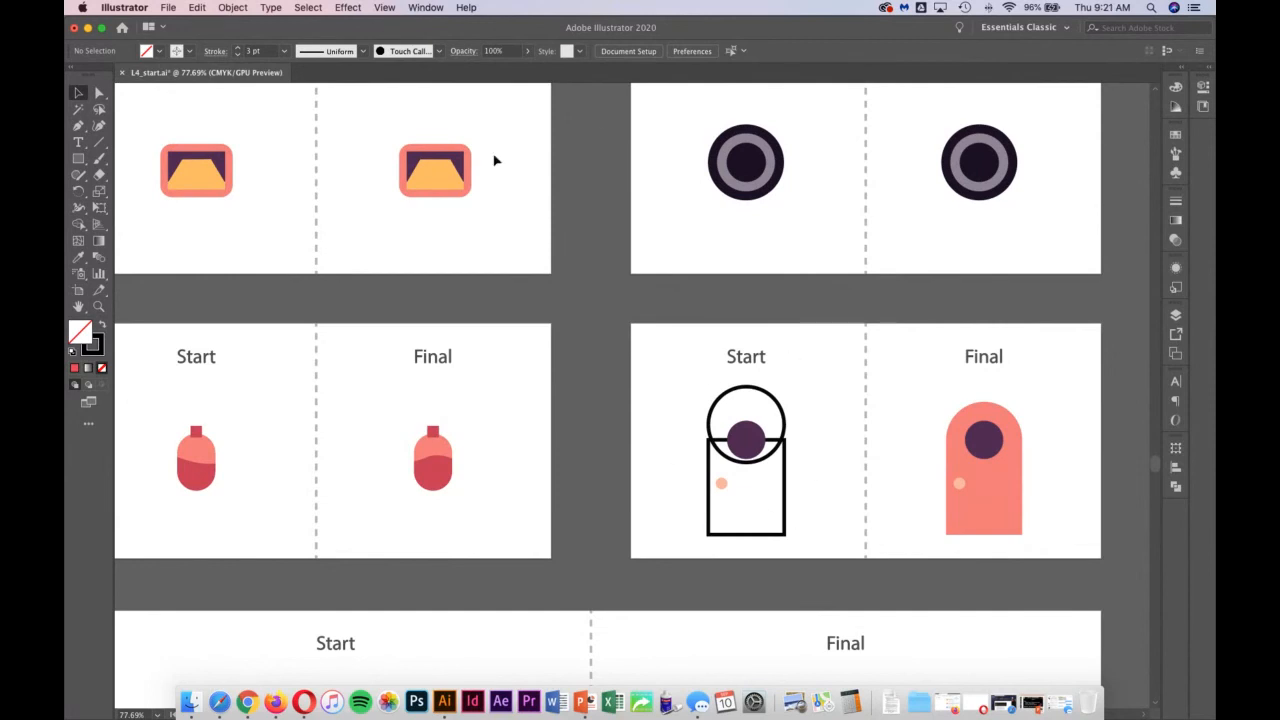
pyautogui.hscroll(5, 726, 374)
pyautogui.scroll(-4, 726, 374)
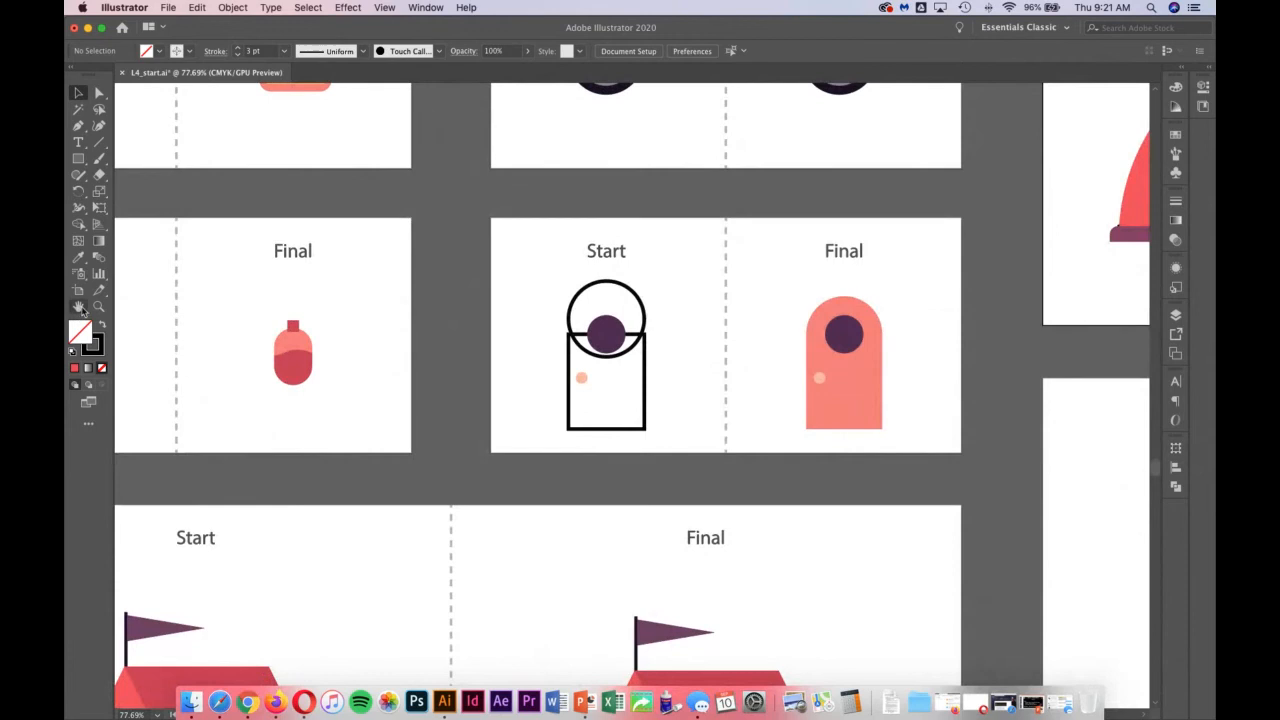
pyautogui.click(99, 307)
pyautogui.moveTo(697, 309); pyautogui.dragTo(843, 360)
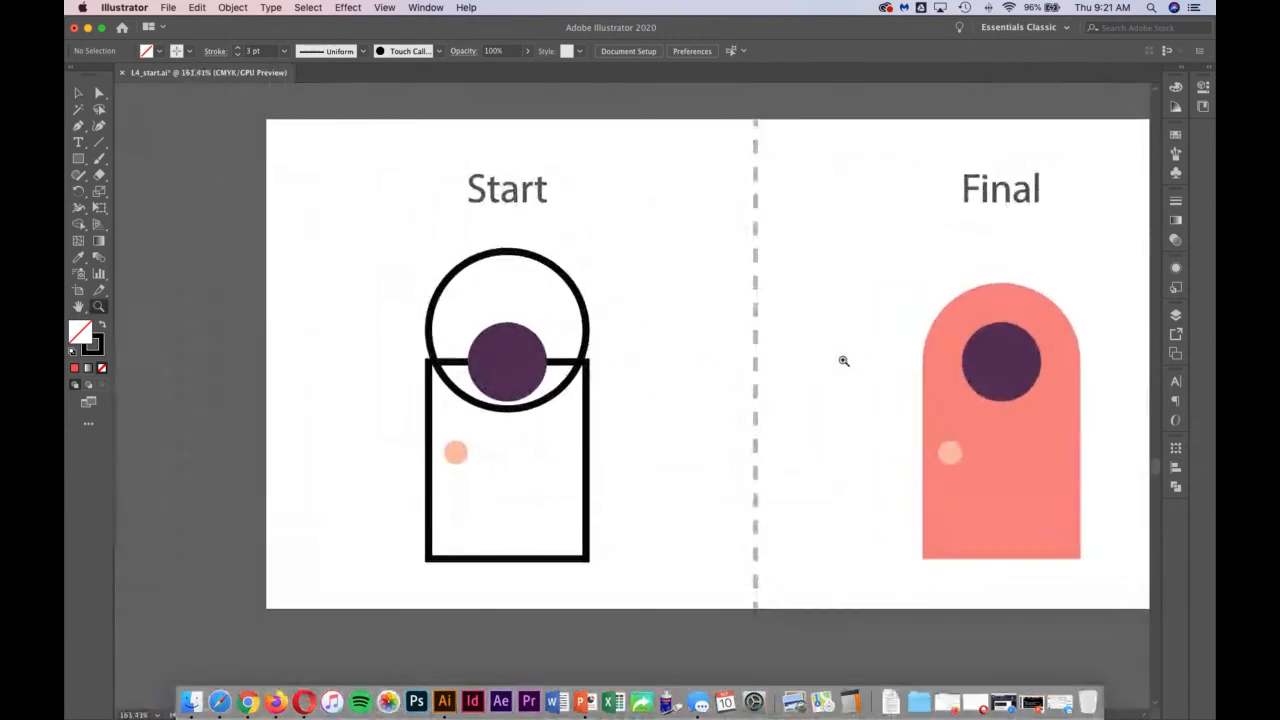
pyautogui.hscroll(3, 829, 351)
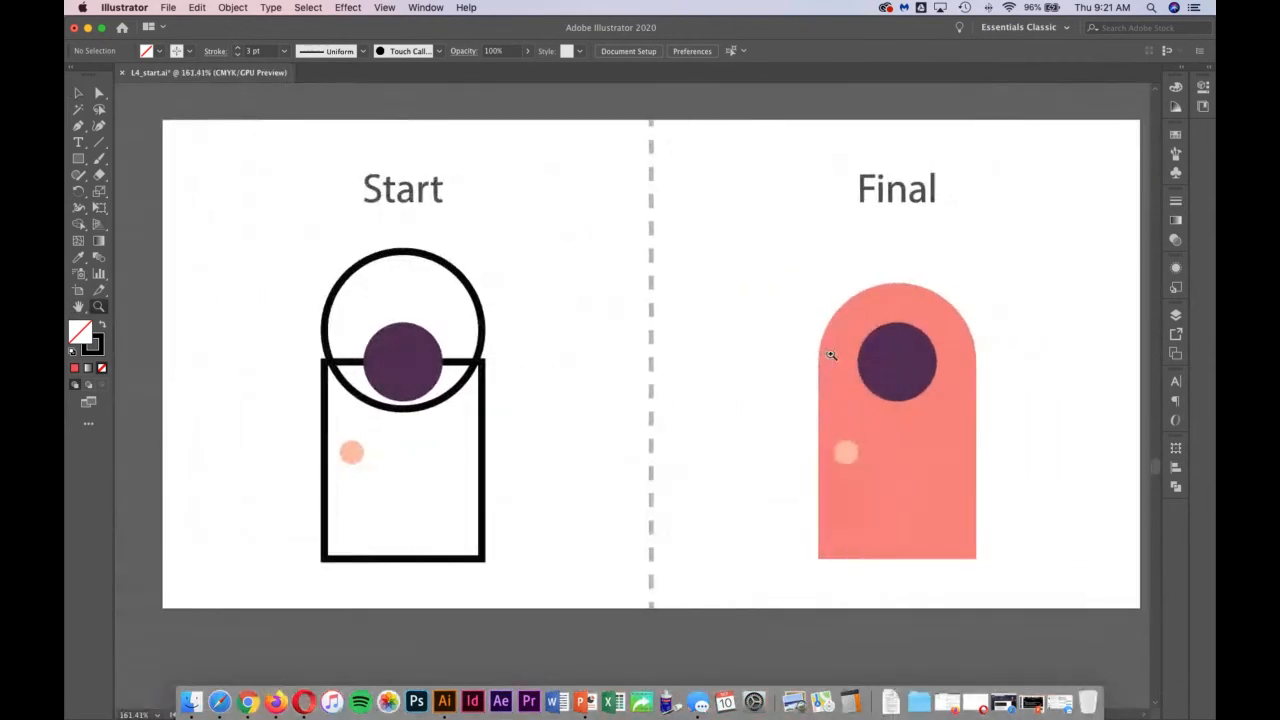
# Step: Show the Pathfinder options and lower the Start door's outlined circle until its centre sits on the rectangle's top edge
pyautogui.click(425, 7)
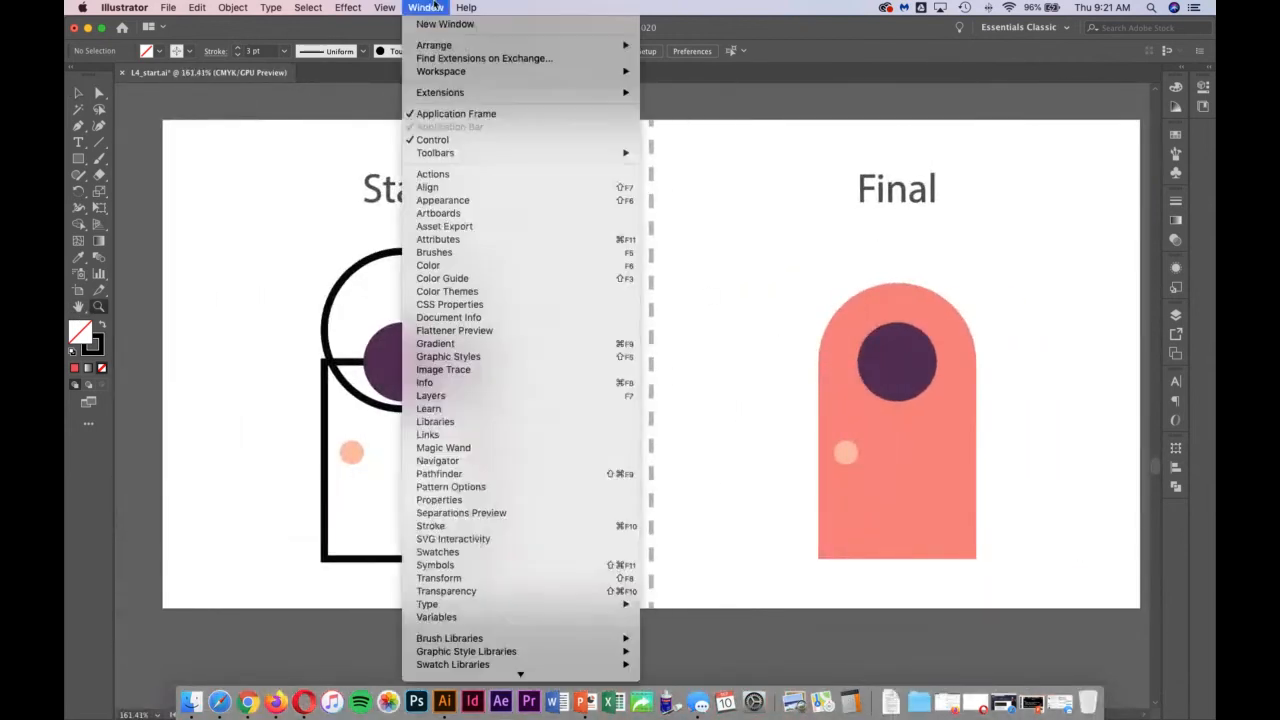
pyautogui.click(486, 474)
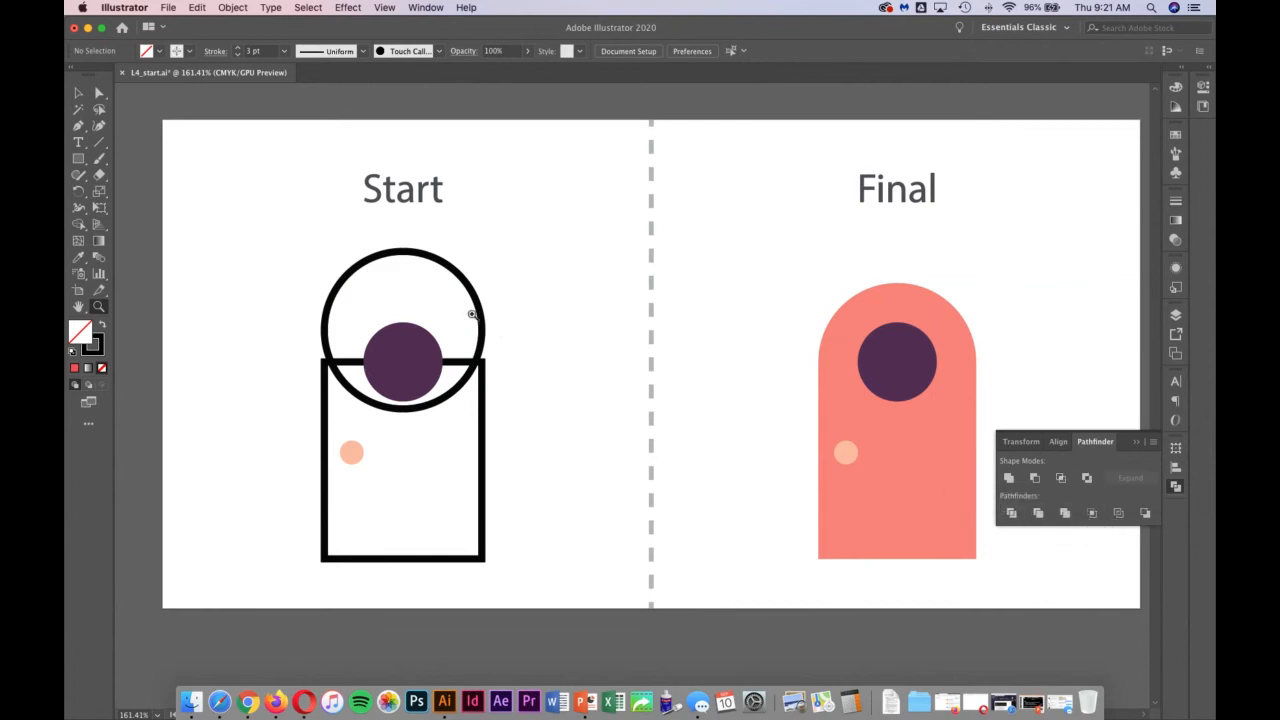
pyautogui.click(78, 92)
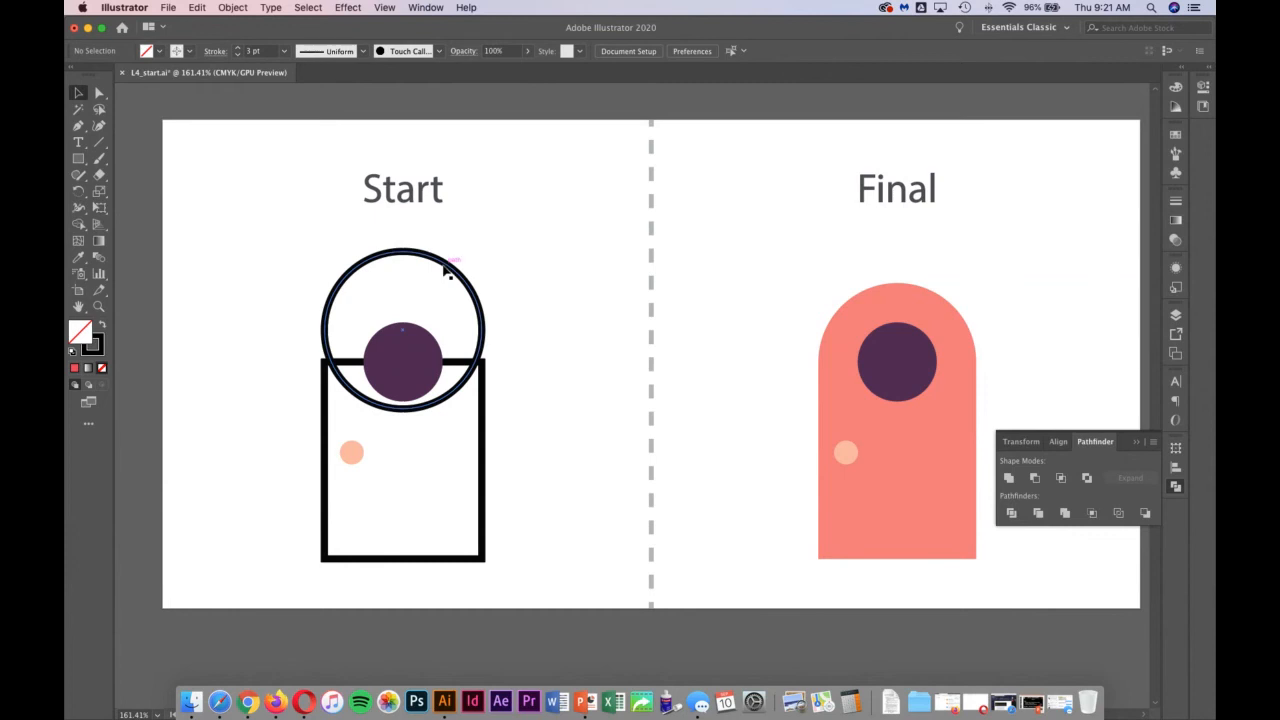
pyautogui.click(447, 268)
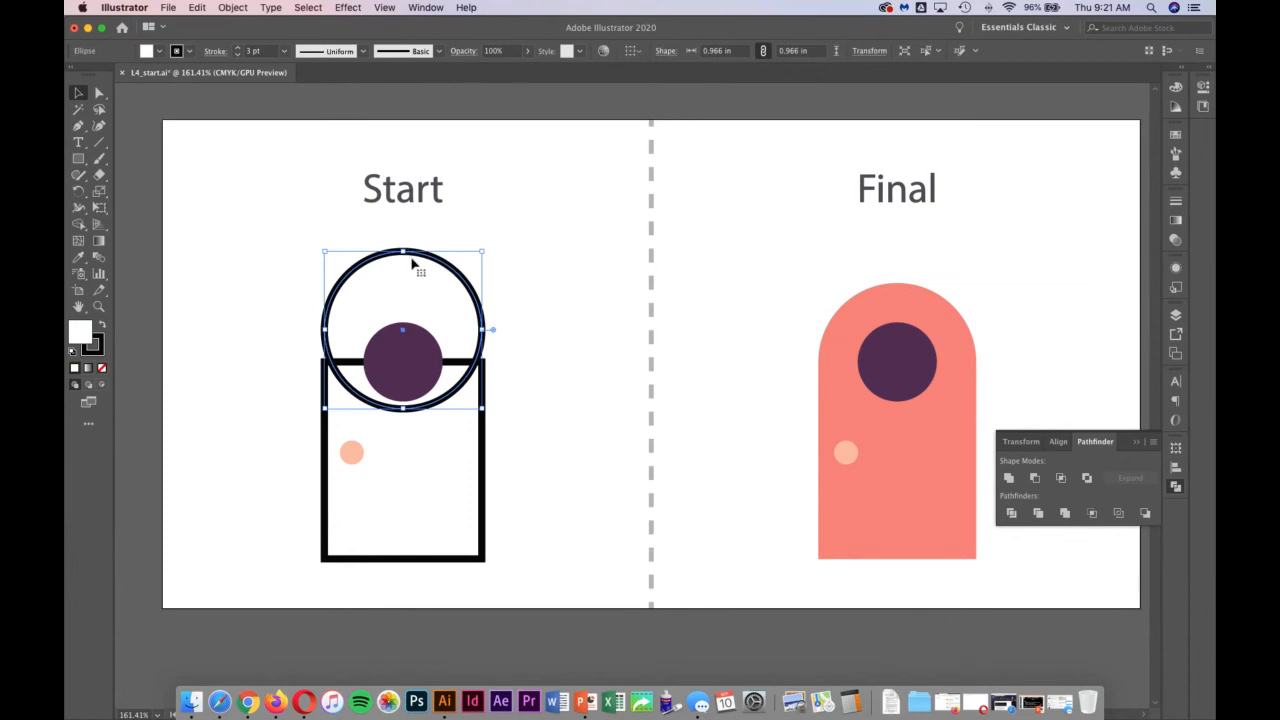
pyautogui.moveTo(402, 329); pyautogui.dragTo(403, 362)
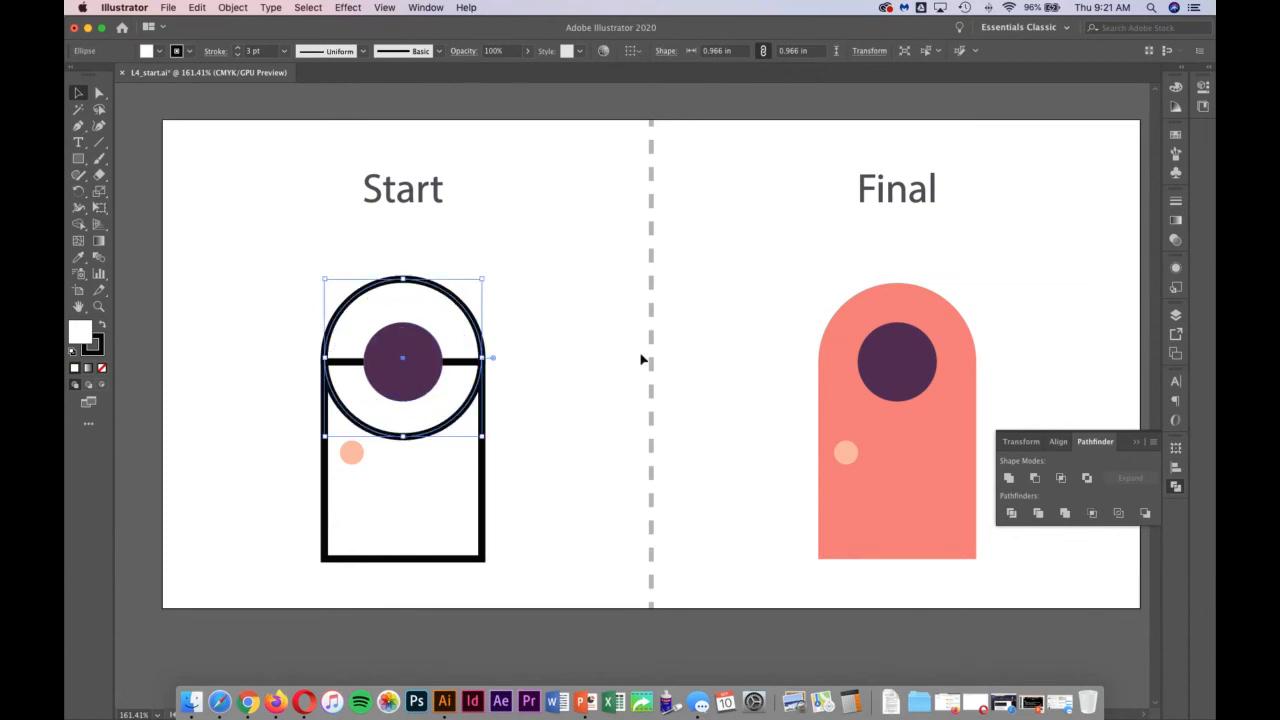
pyautogui.press('Down')
pyautogui.press('Down')
pyautogui.press('Down')
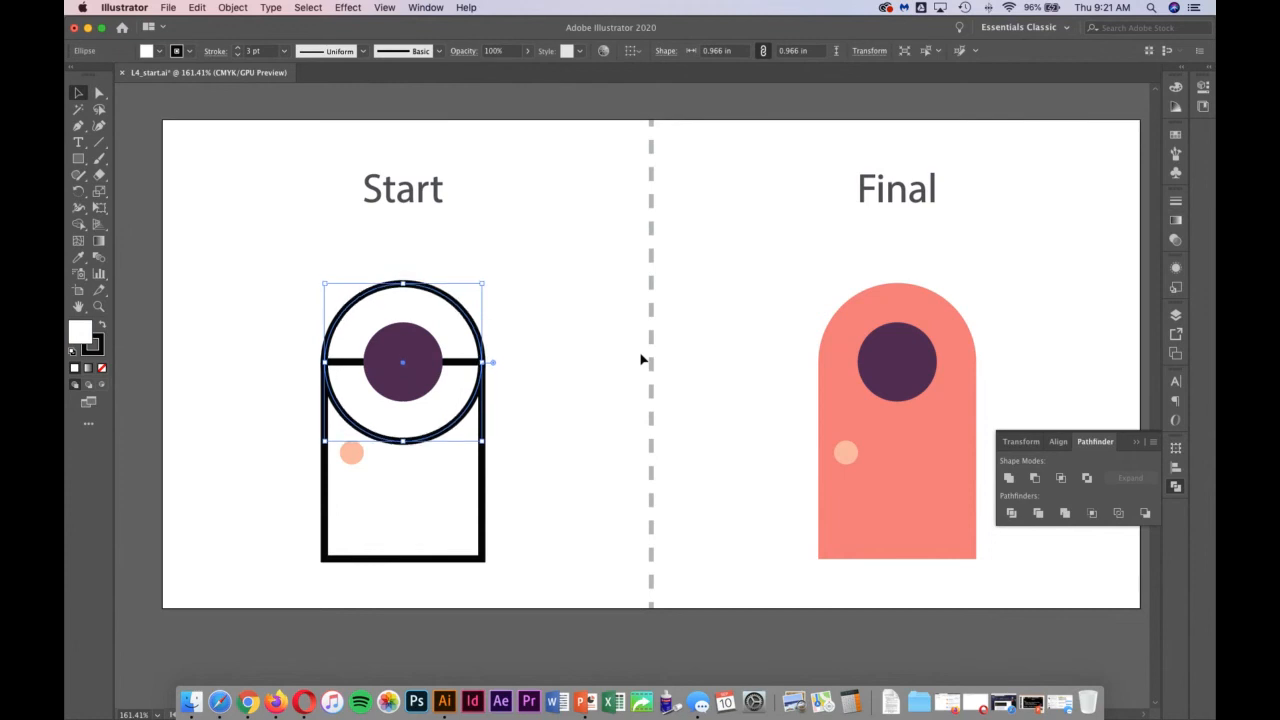
# Step: Unite the Start door's outlined circle and rectangle into a single arched shape with Pathfinder
pyautogui.click(543, 381)
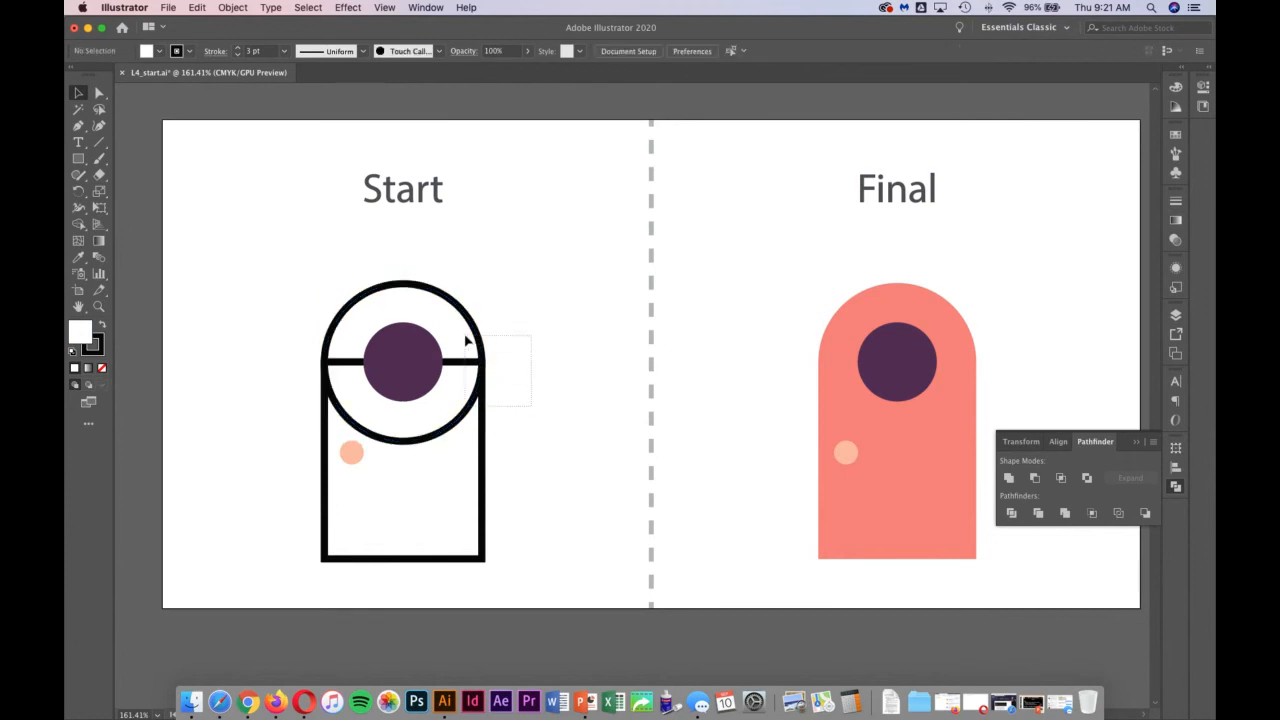
pyautogui.moveTo(465, 341); pyautogui.dragTo(466, 342)
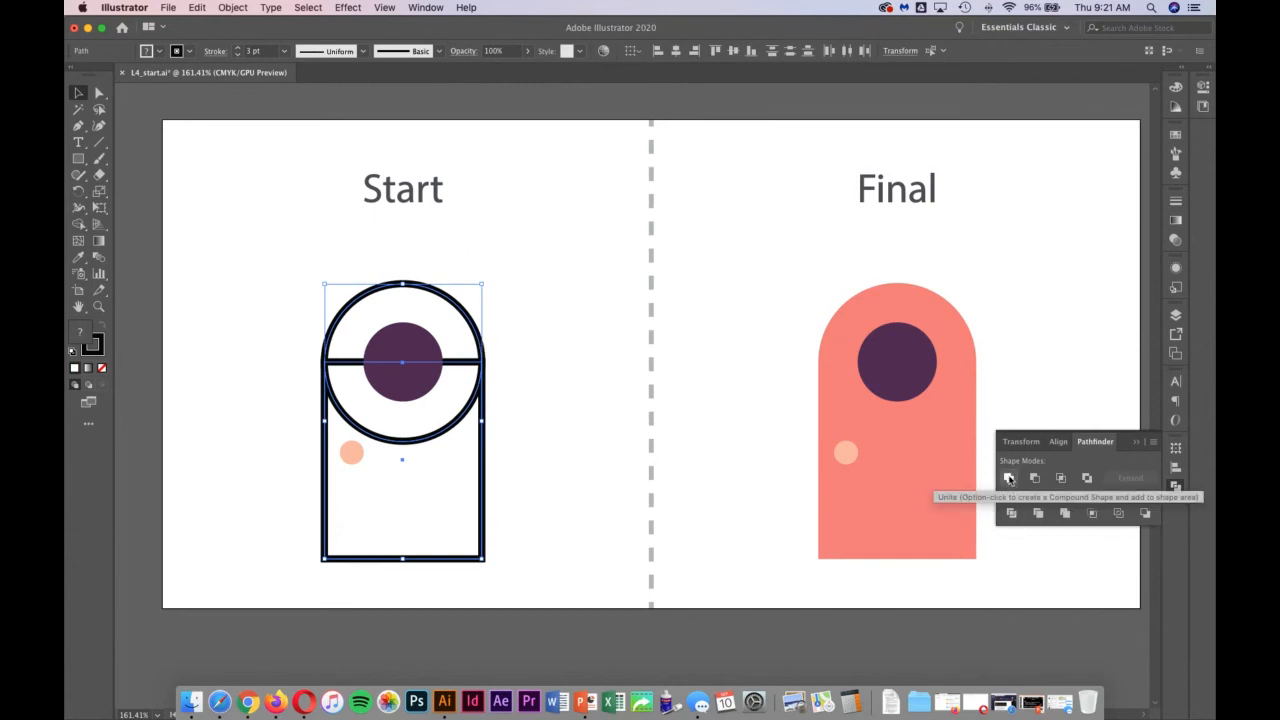
pyautogui.click(1009, 479)
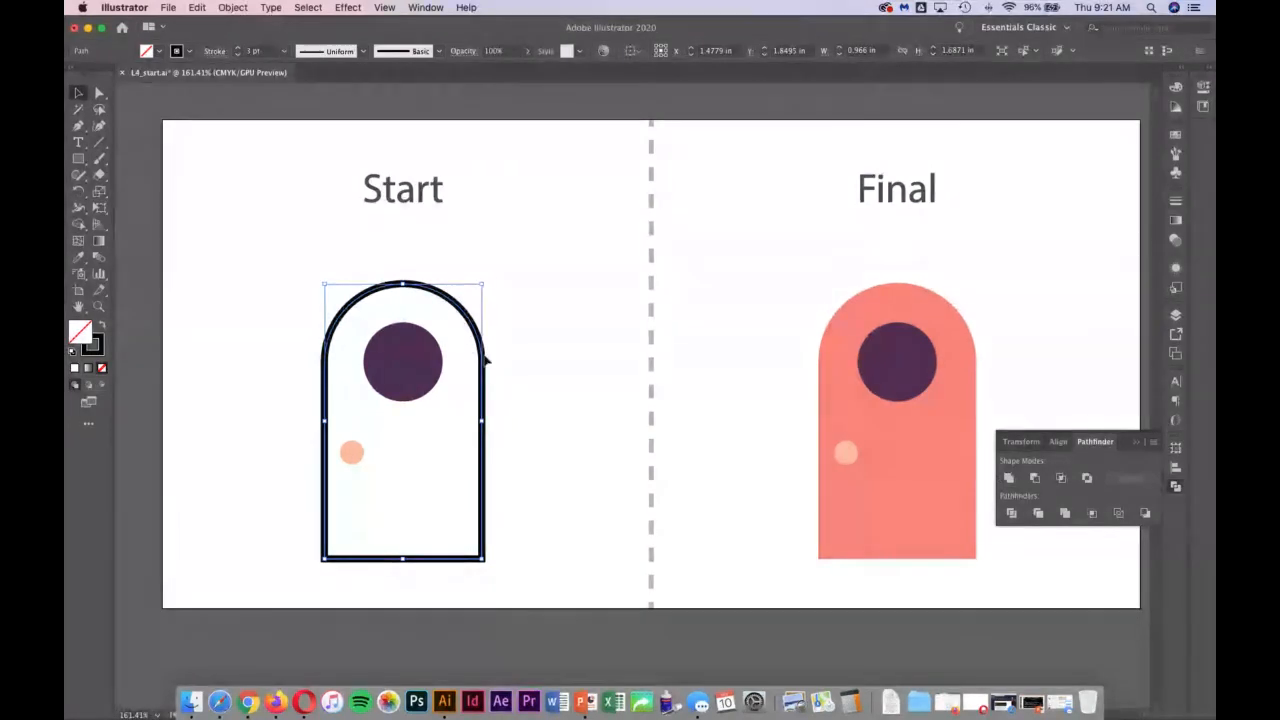
pyautogui.click(725, 623)
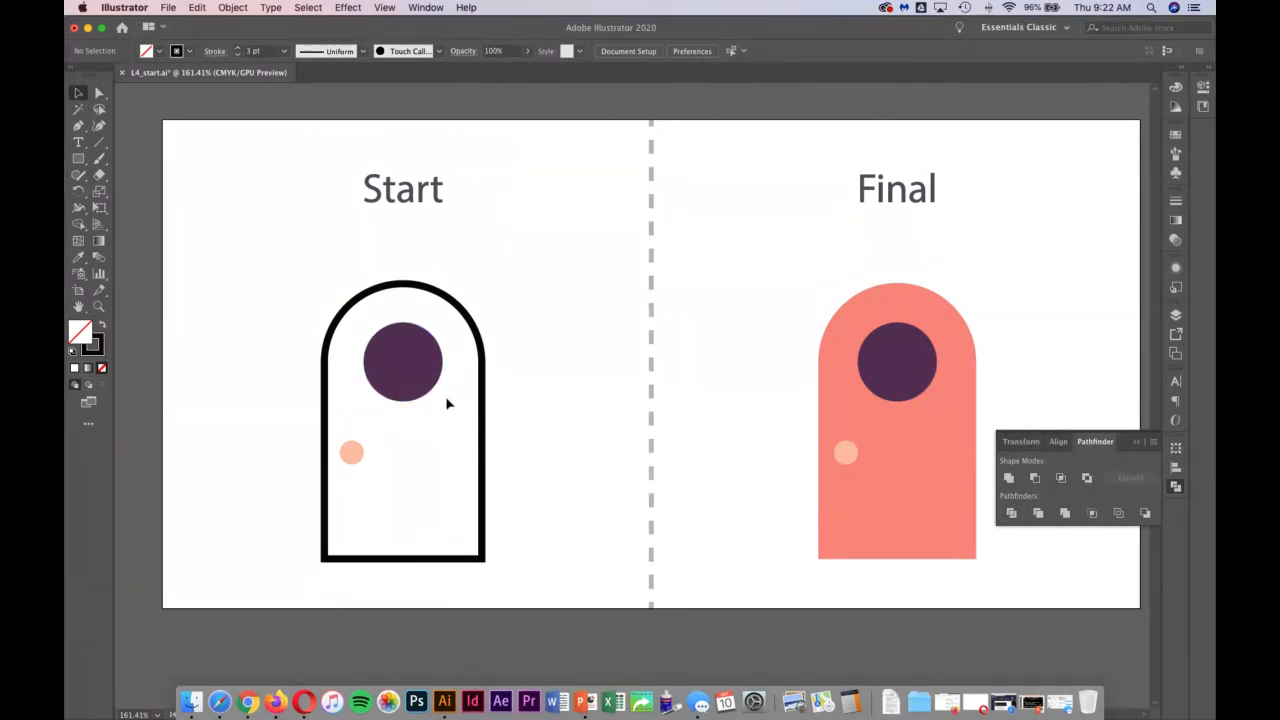
pyautogui.hscroll(1, 447, 404)
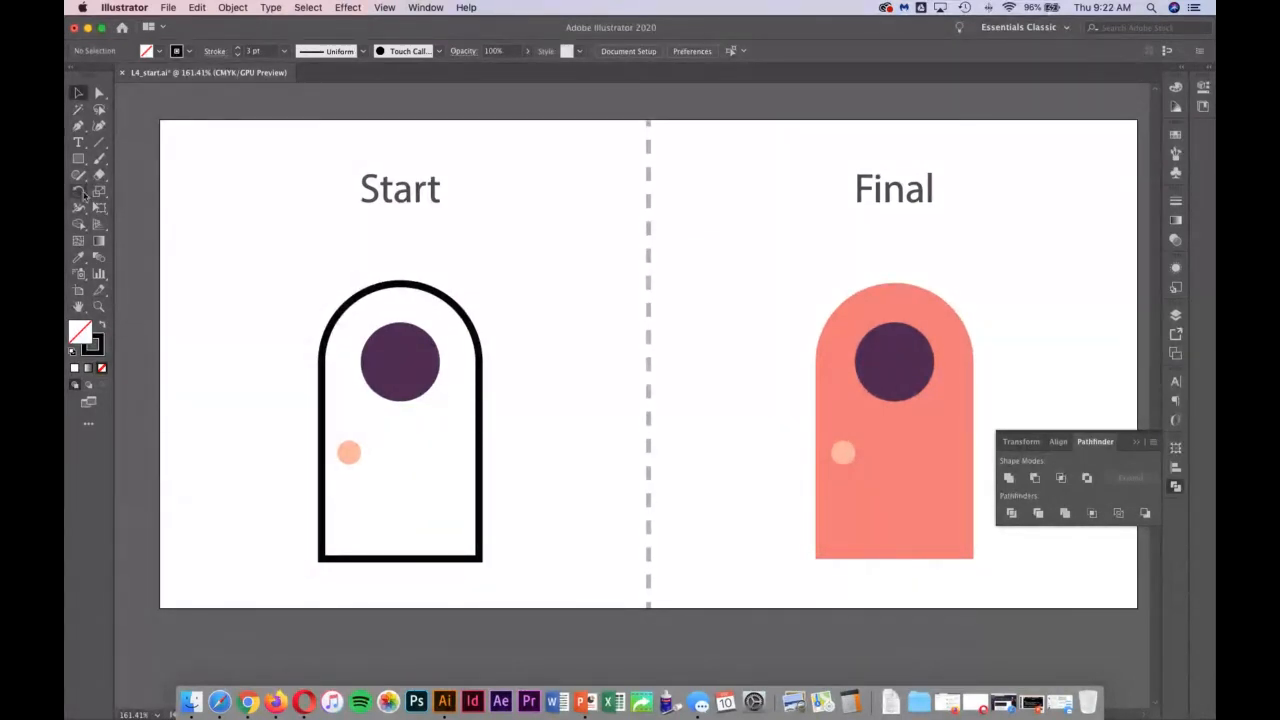
pyautogui.click(78, 159)
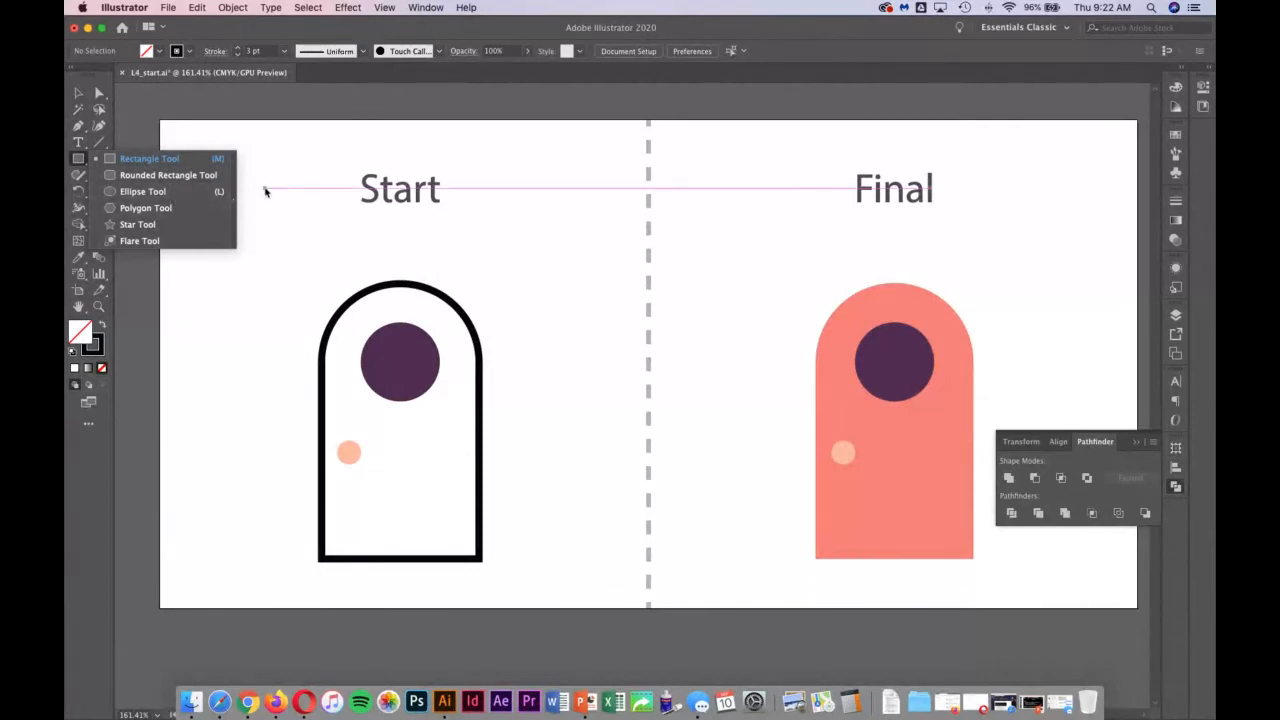
pyautogui.click(79, 94)
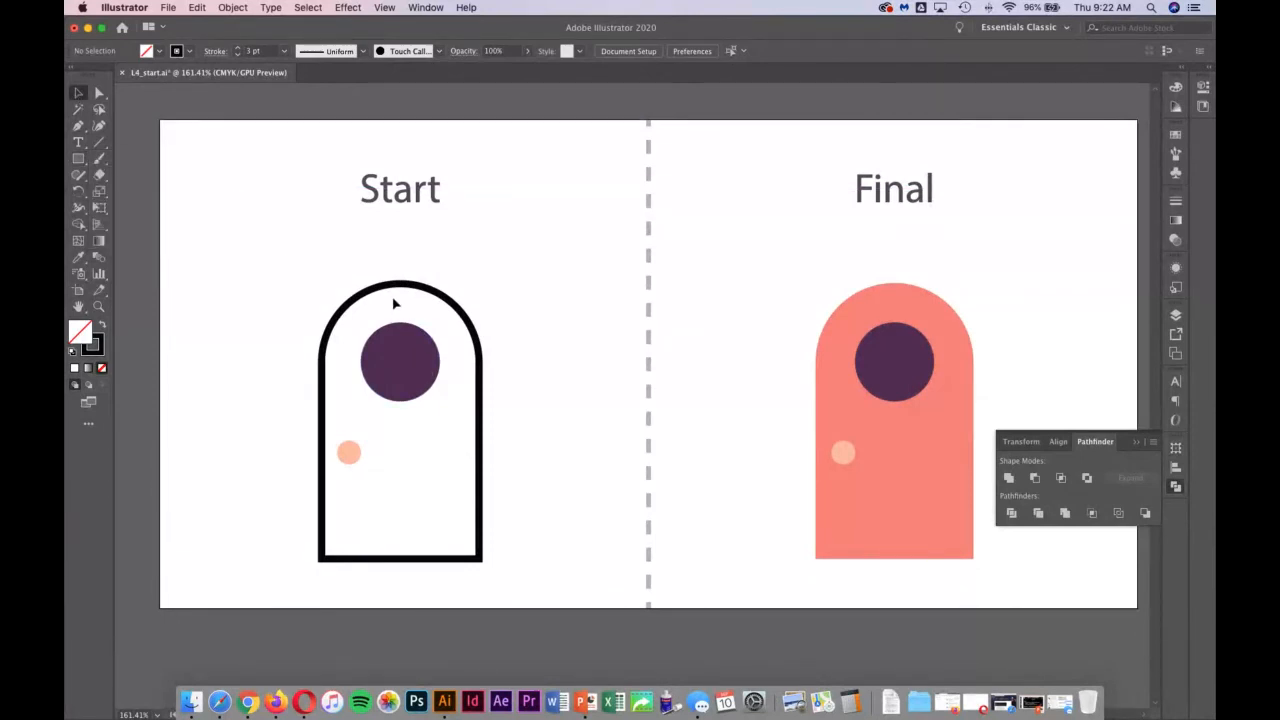
# Step: Remove the stroke from the Start door's arched shape and fill it with the coral swatch to match the Final door
pyautogui.click(465, 365)
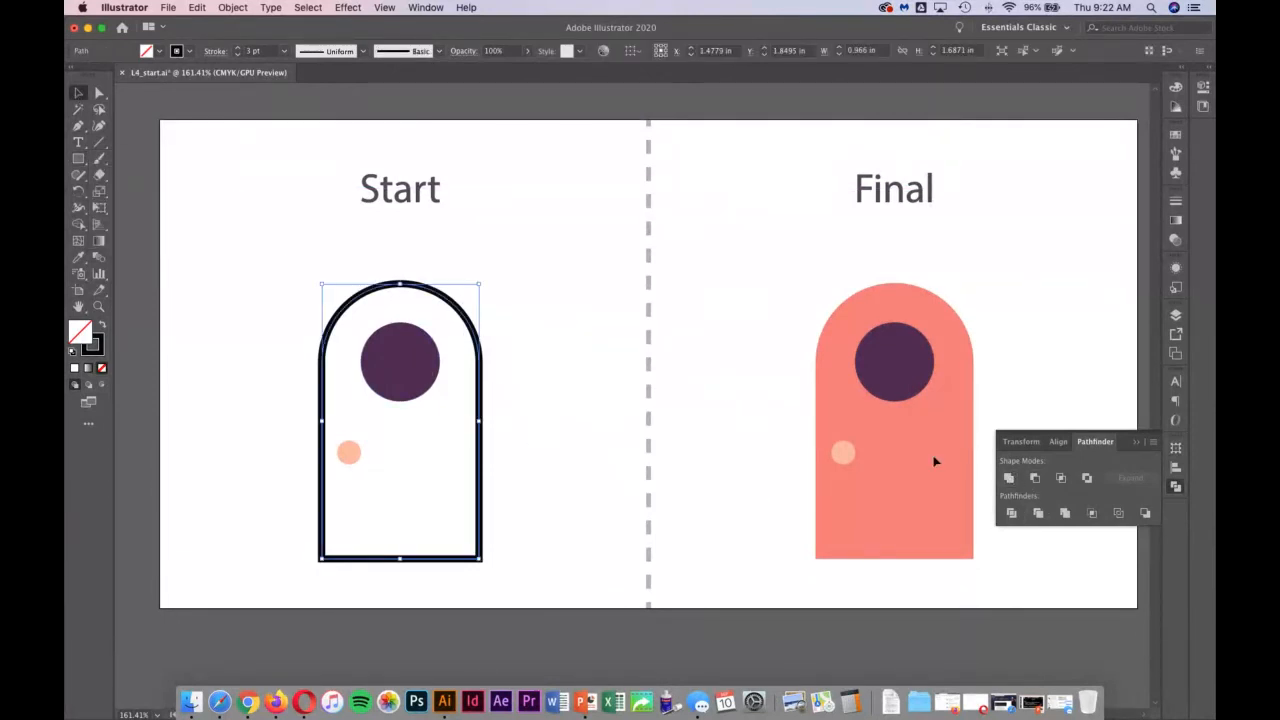
pyautogui.click(189, 51)
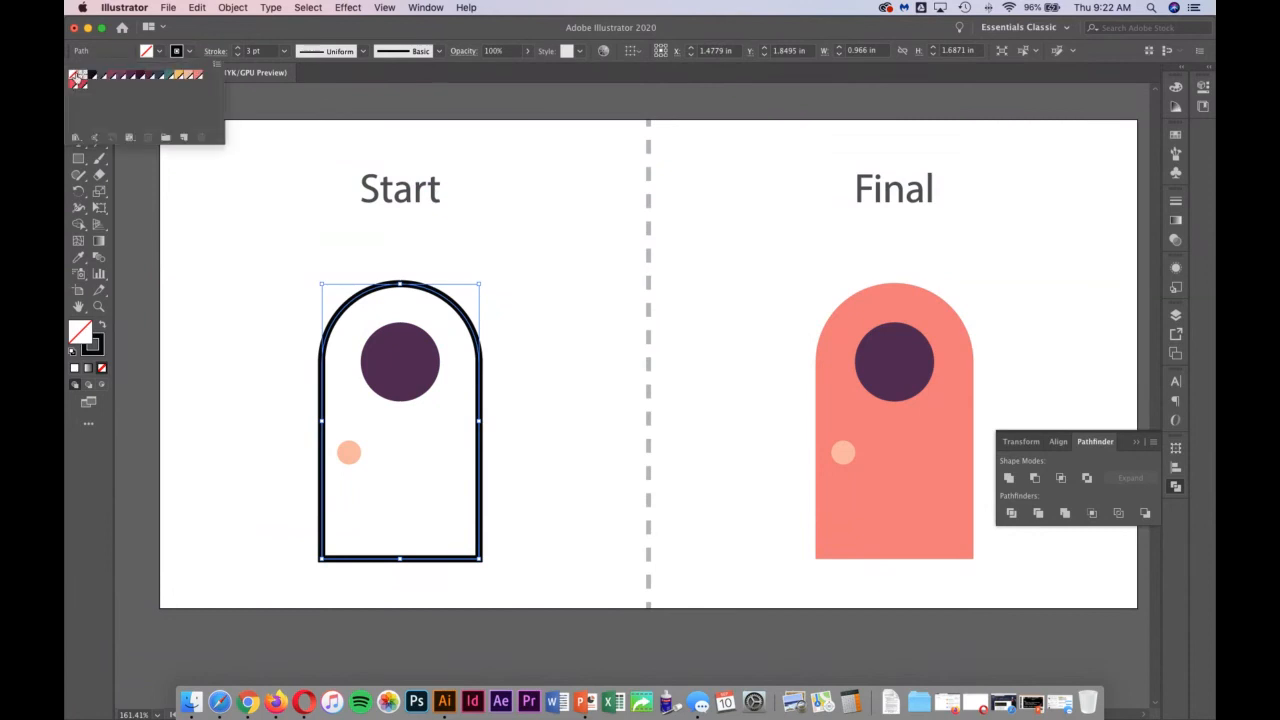
pyautogui.click(75, 76)
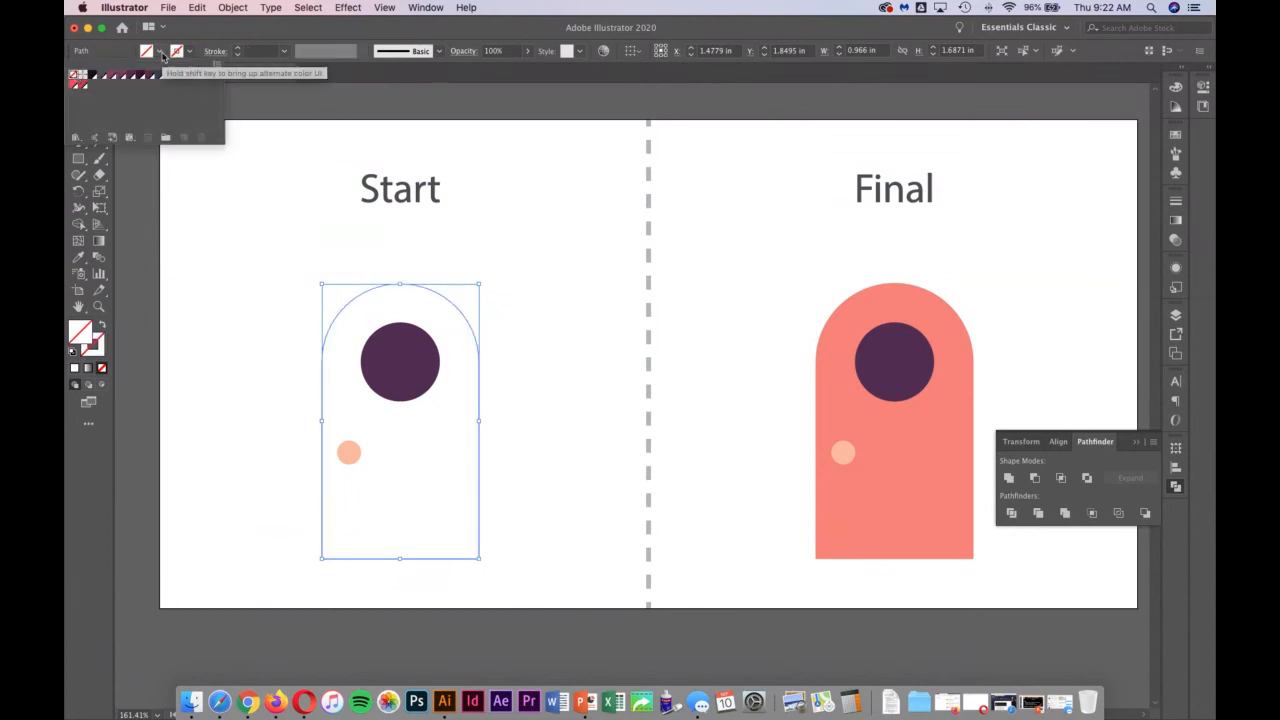
pyautogui.click(161, 51)
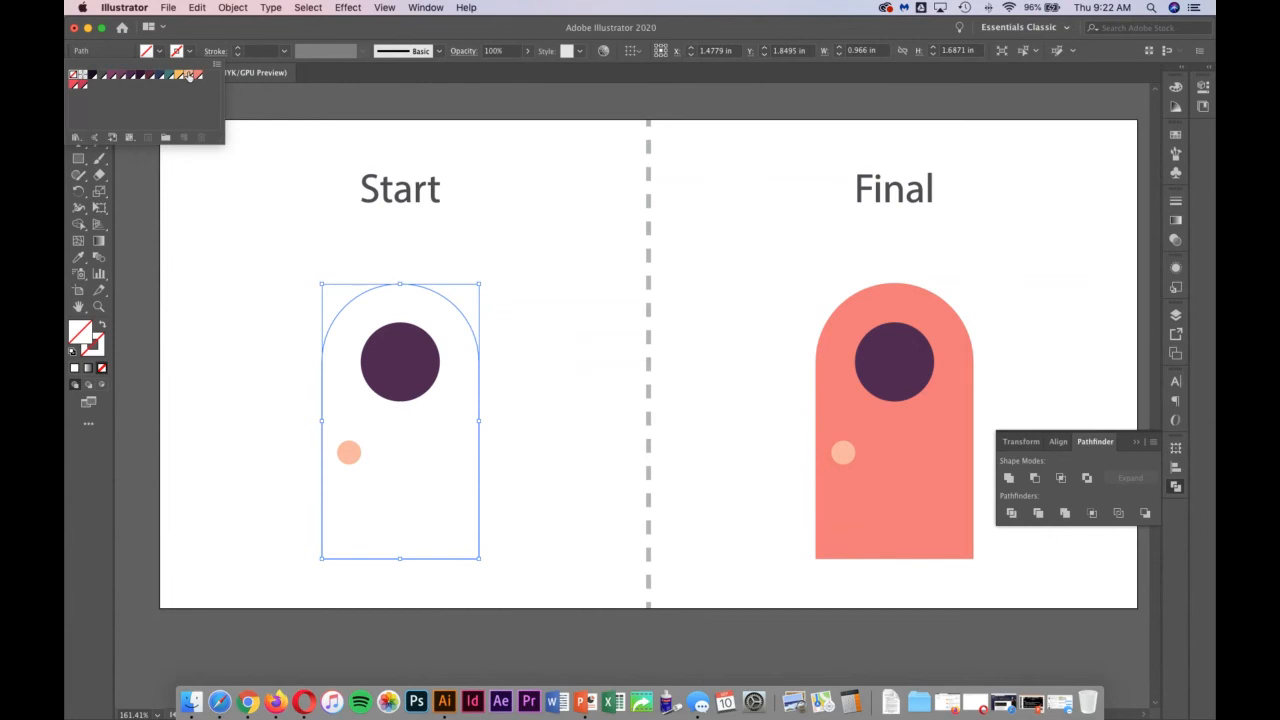
pyautogui.click(199, 77)
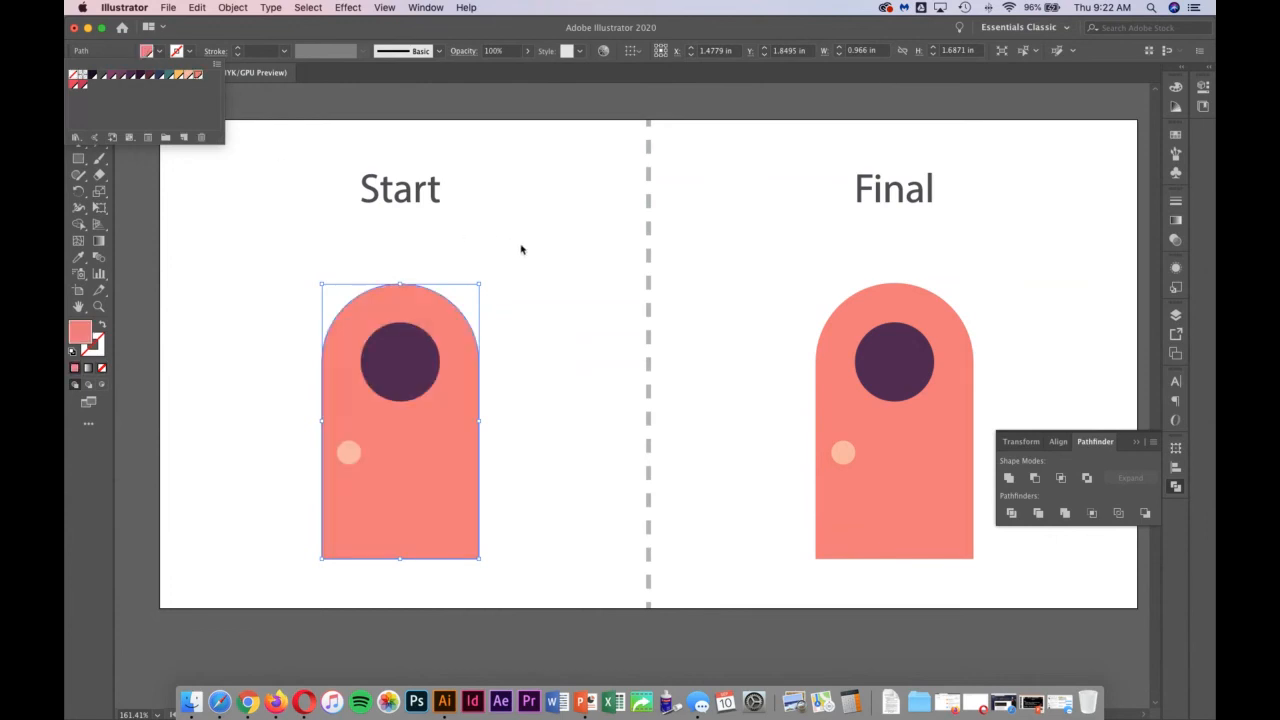
# Step: Select the Start door's arch, purple window and peach knob and group them
pyautogui.click(263, 253)
pyautogui.moveTo(263, 253); pyautogui.dragTo(561, 610)
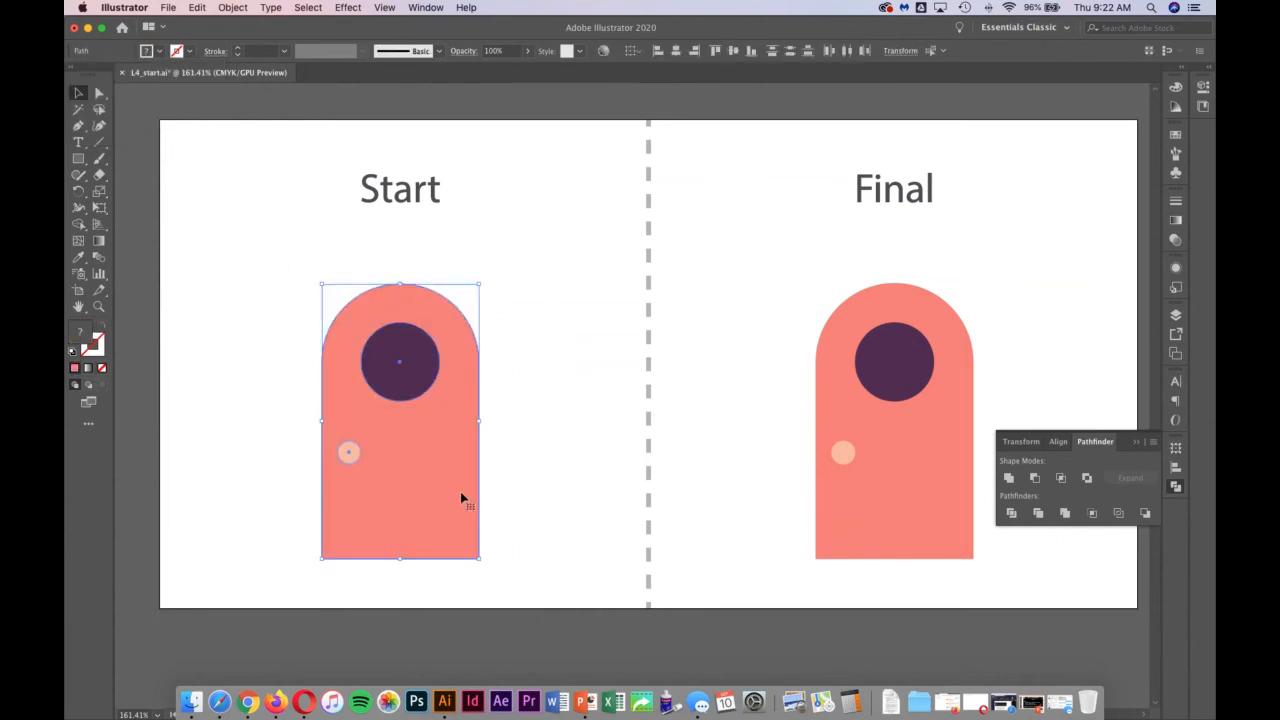
pyautogui.rightClick(449, 487)
pyautogui.click(472, 499)
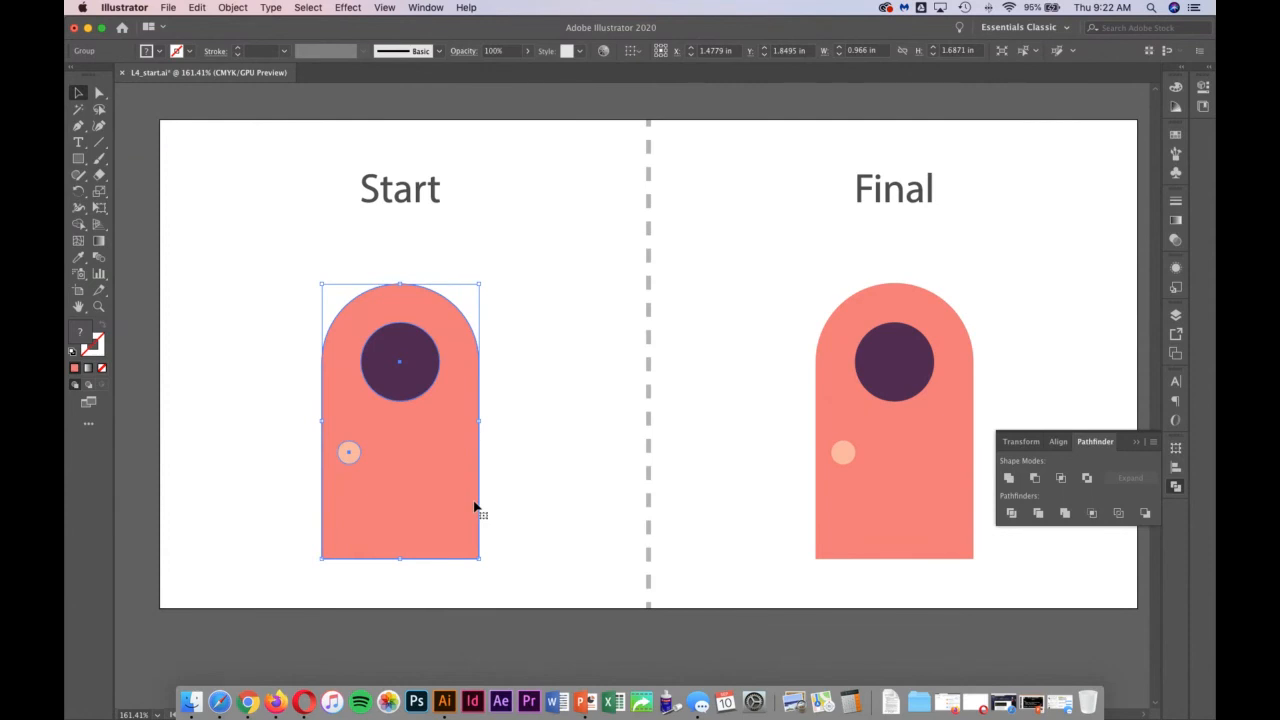
# Step: Go to the practice artboard with the vertical pink line and select that Start line
pyautogui.hscroll(1, 466, 454)
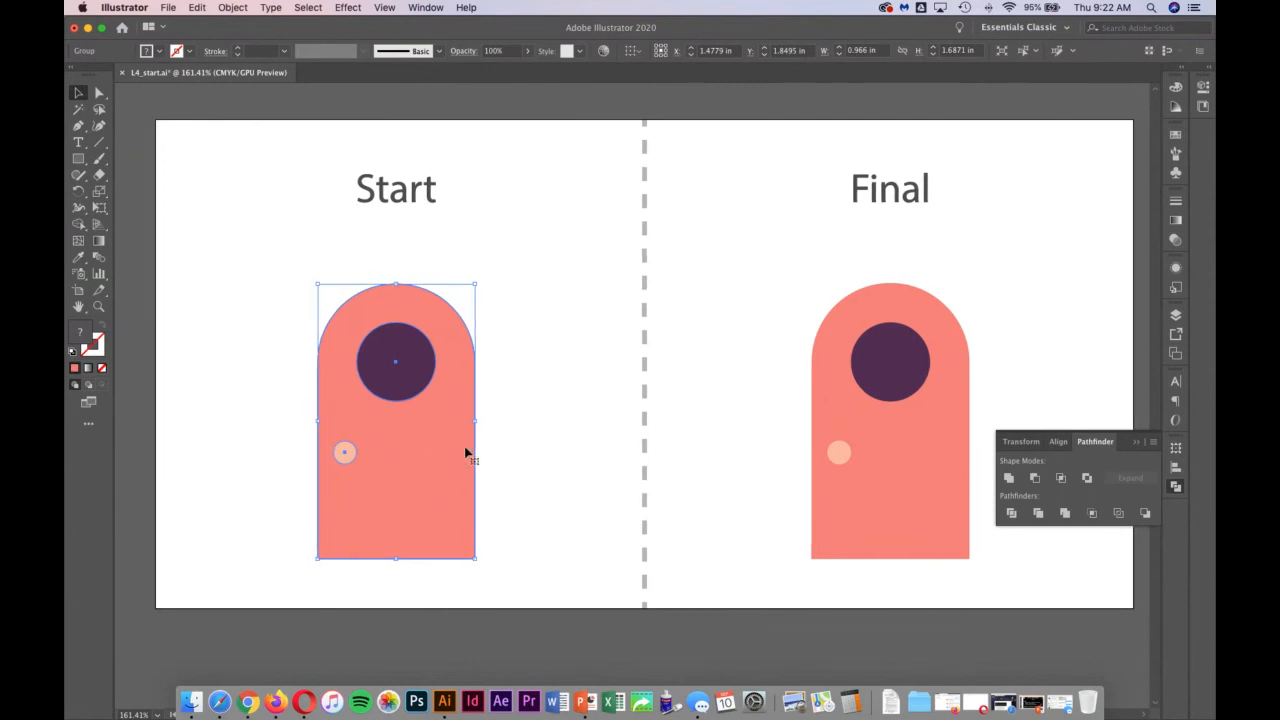
pyautogui.hscroll(10, 466, 454)
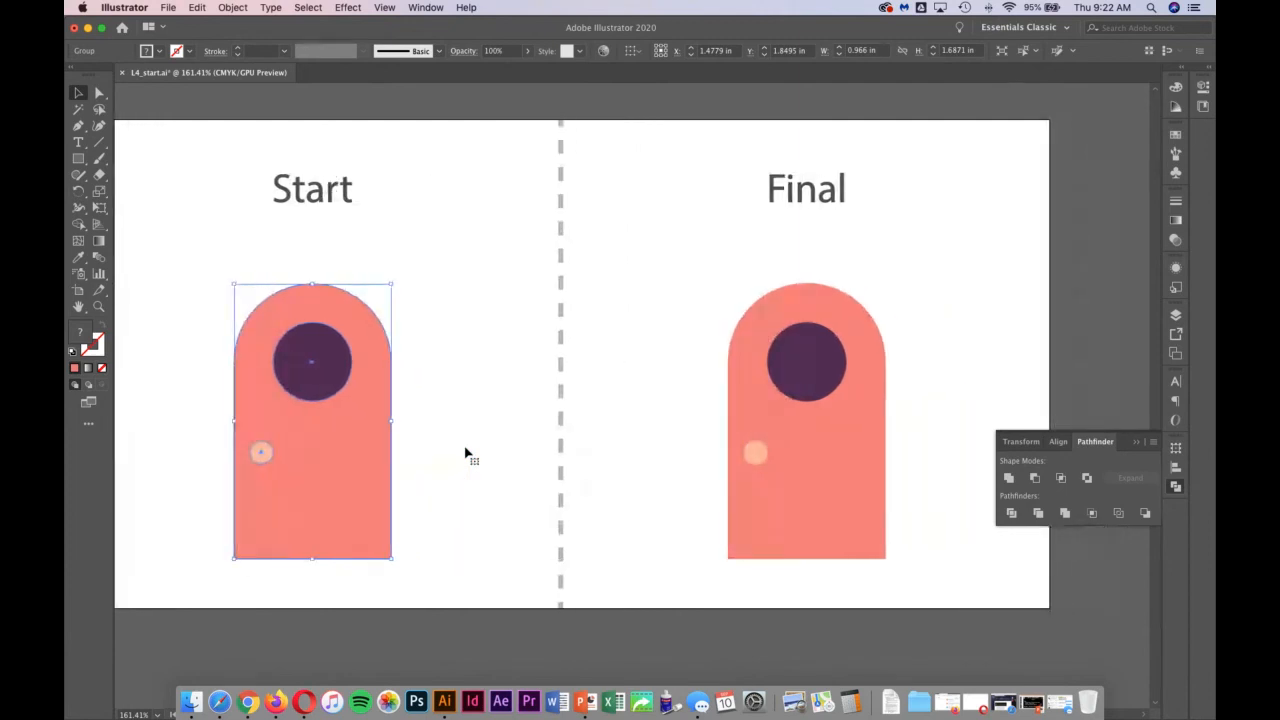
pyautogui.hscroll(20, 466, 454)
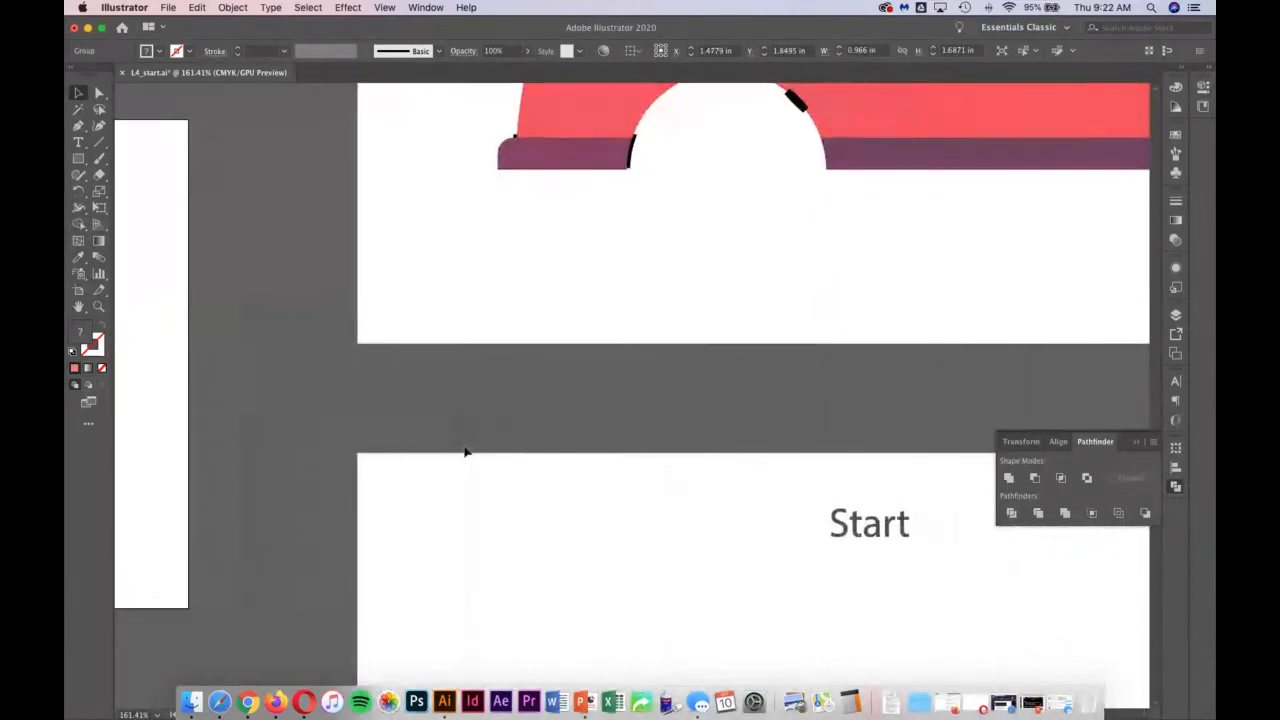
pyautogui.scroll(-5, 466, 454)
pyautogui.scroll(-20, 465, 453)
pyautogui.hscroll(8, 465, 453)
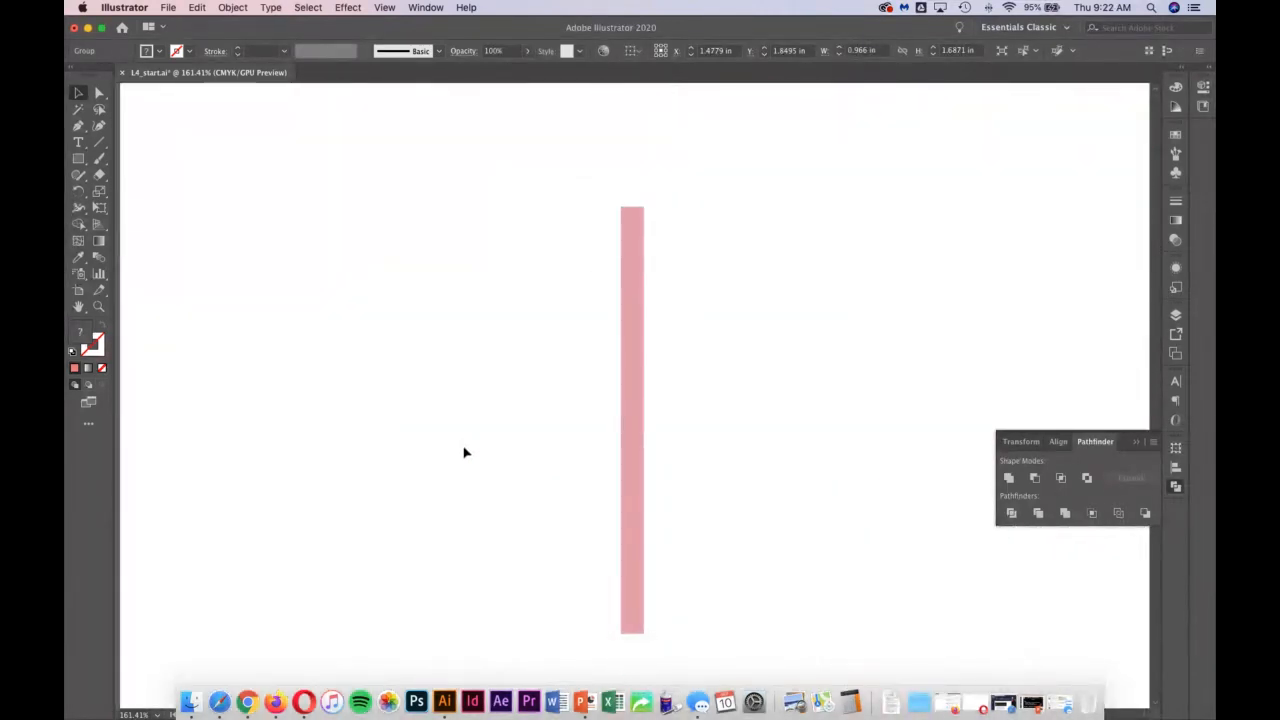
pyautogui.click(631, 361)
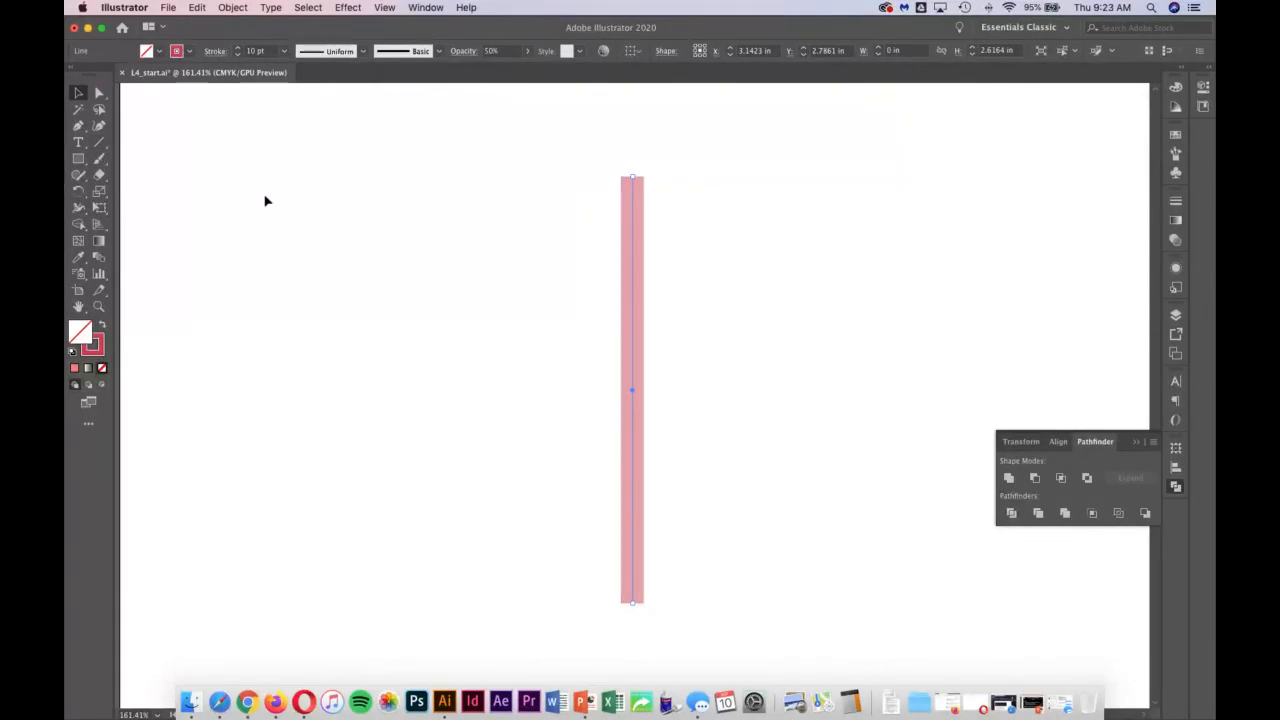
# Step: Compare the pink Start line with the wavy tapered shapes in the Final version, and collapse the Pathfinder options
pyautogui.hscroll(5, 471, 237)
pyautogui.hscroll(15, 796, 306)
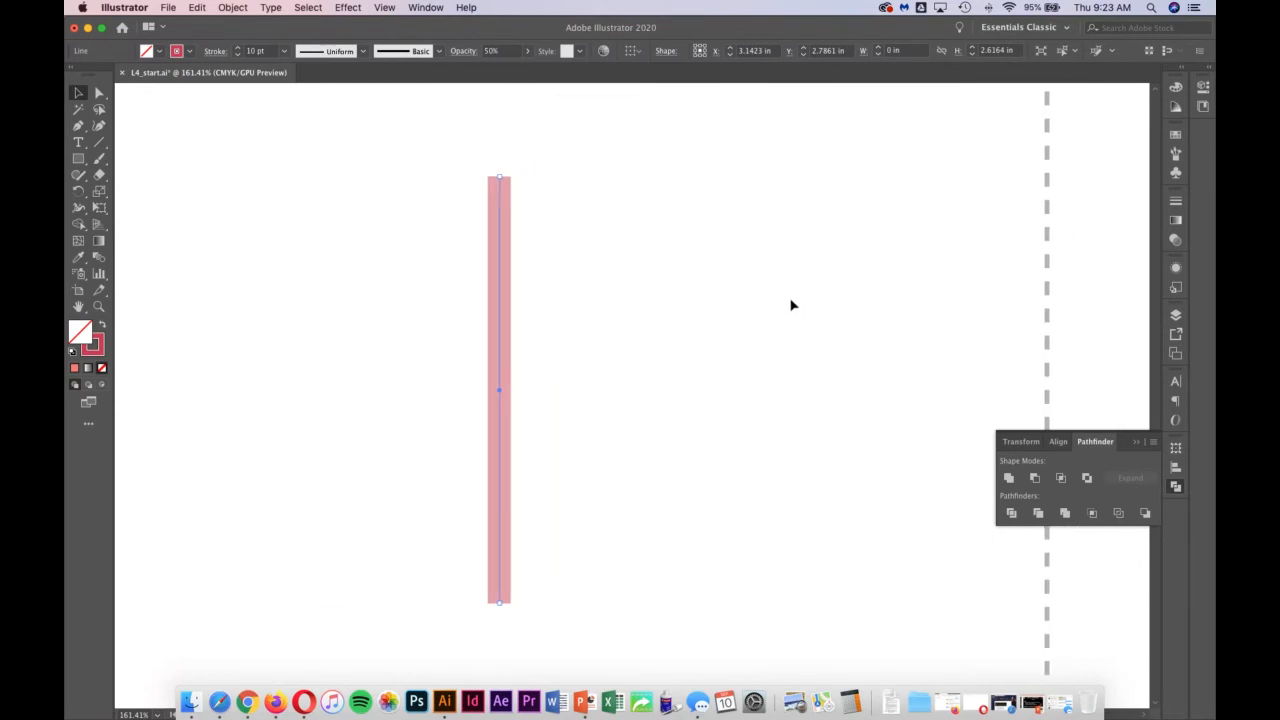
pyautogui.hscroll(12, 790, 303)
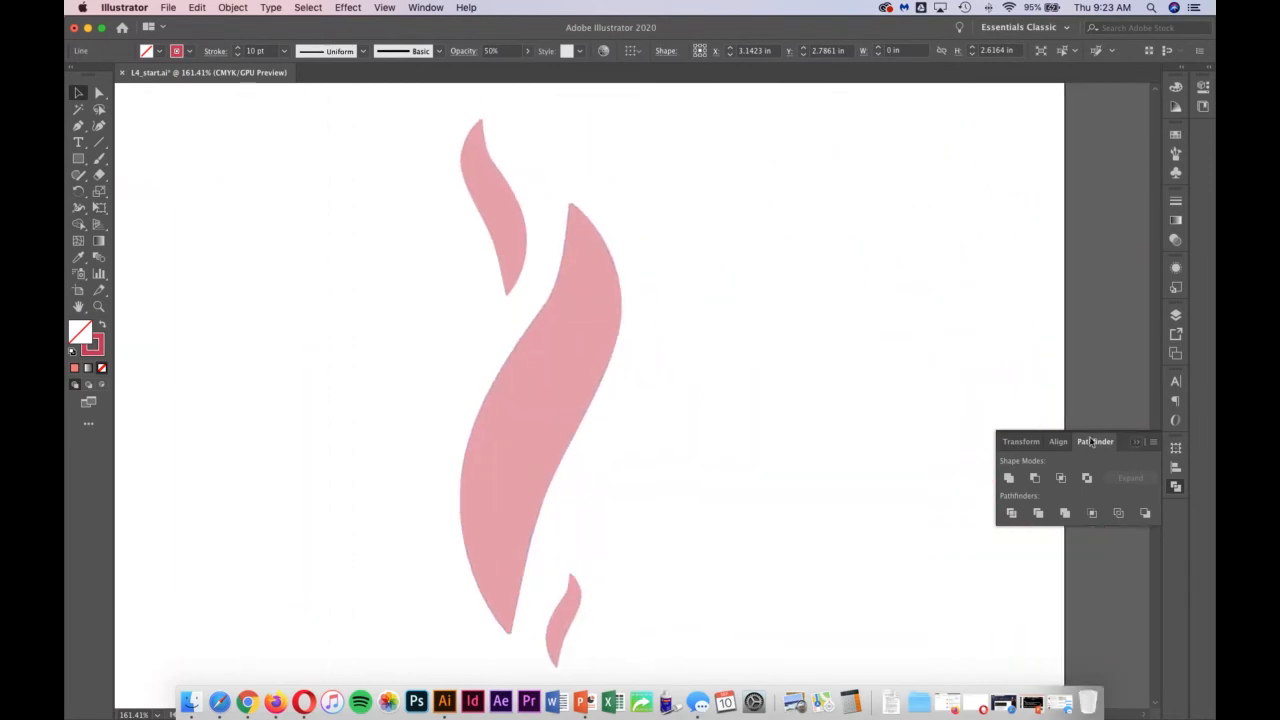
pyautogui.click(1135, 442)
pyautogui.hscroll(-12, 538, 337)
pyautogui.hscroll(-15, 533, 338)
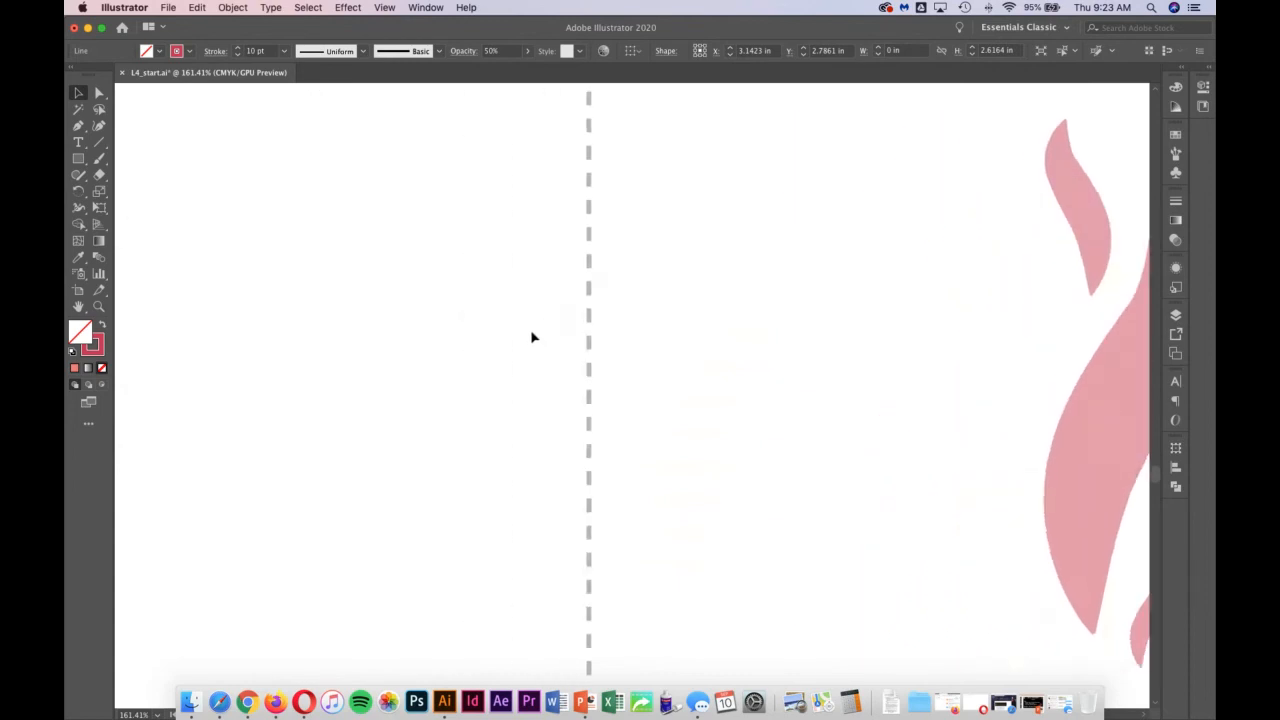
pyautogui.hscroll(-6, 531, 337)
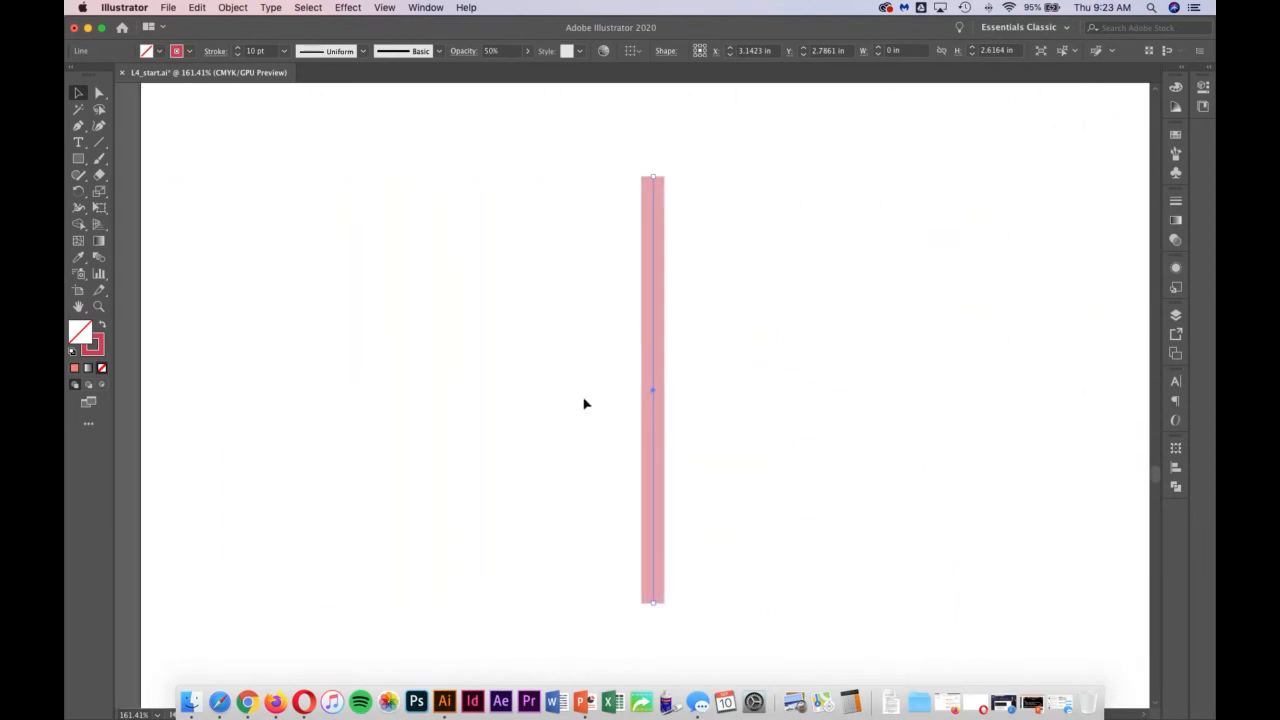
pyautogui.hscroll(2, 803, 366)
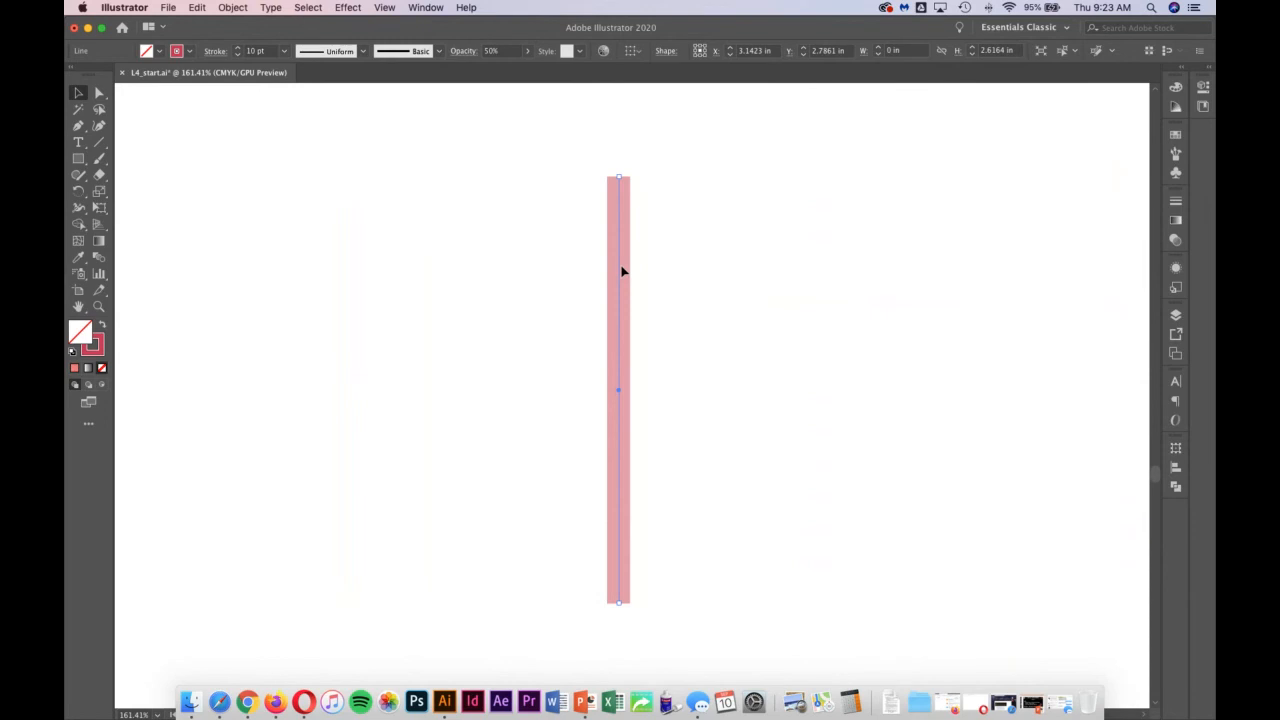
# Step: Look through the tool groups and the complete tool list for a tool that can reshape the selected pink line
pyautogui.click(80, 191)
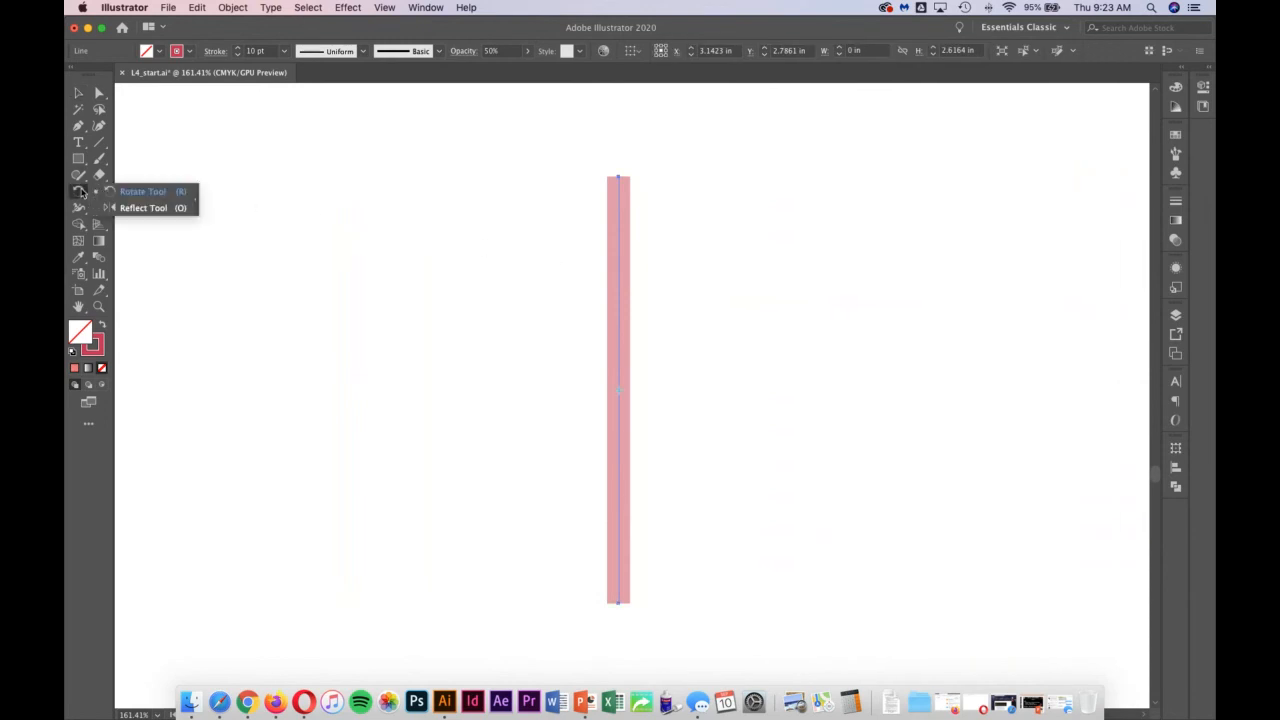
pyautogui.click(104, 144)
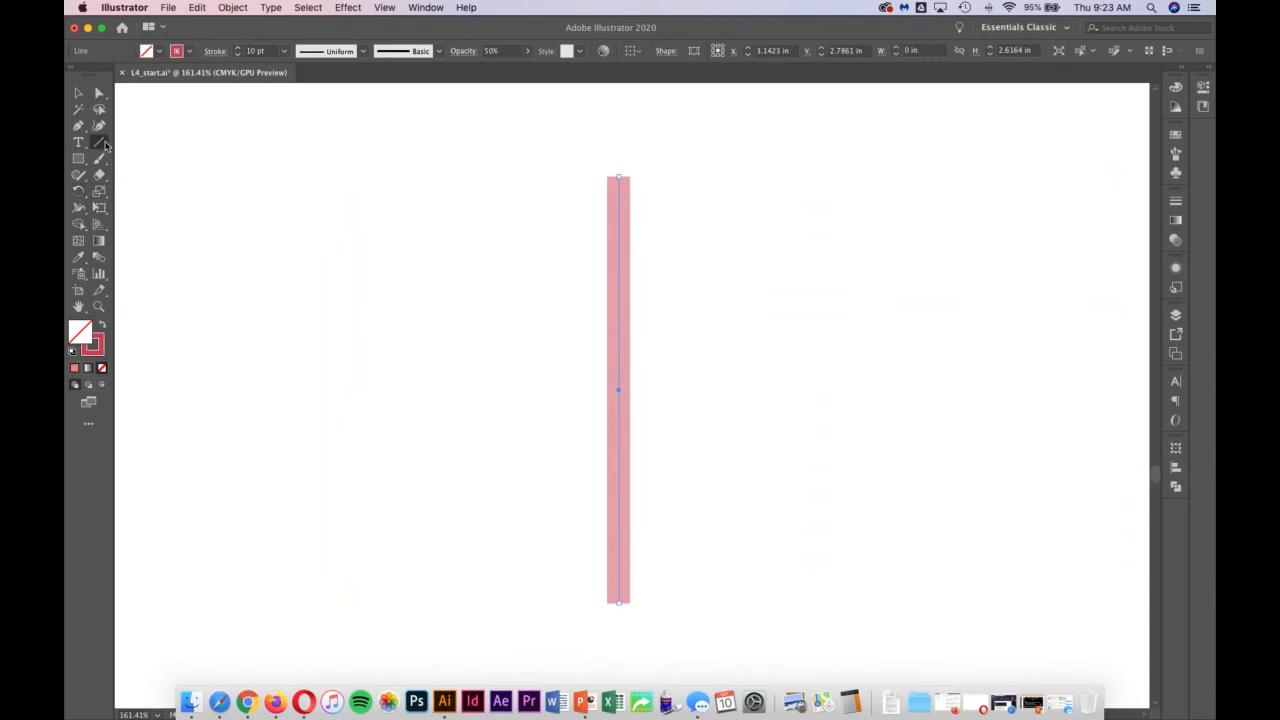
pyautogui.click(105, 144)
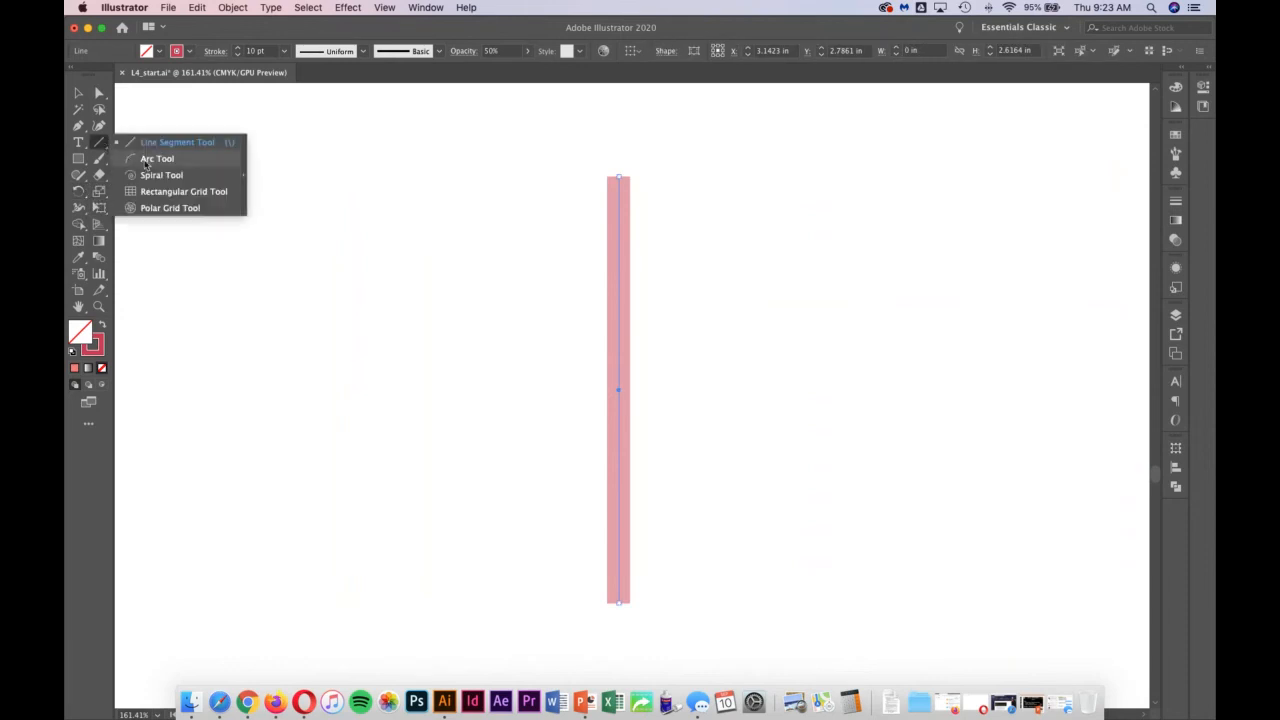
pyautogui.click(105, 214)
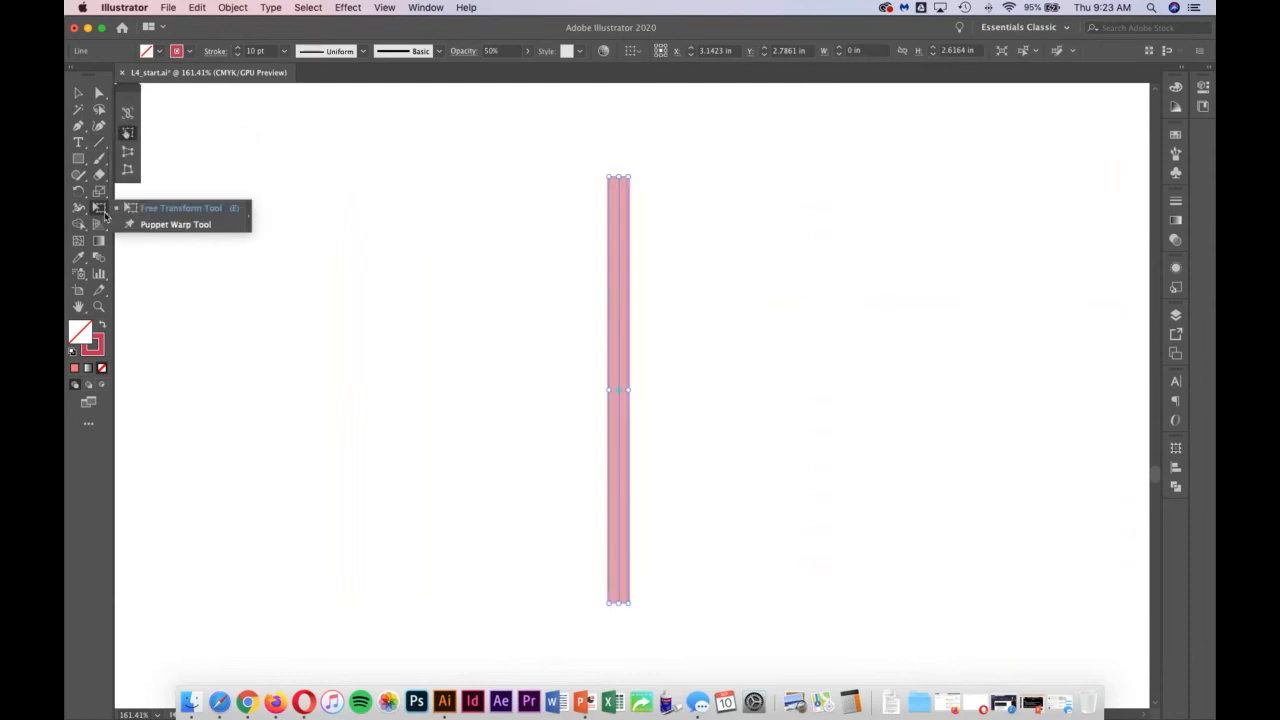
pyautogui.click(88, 424)
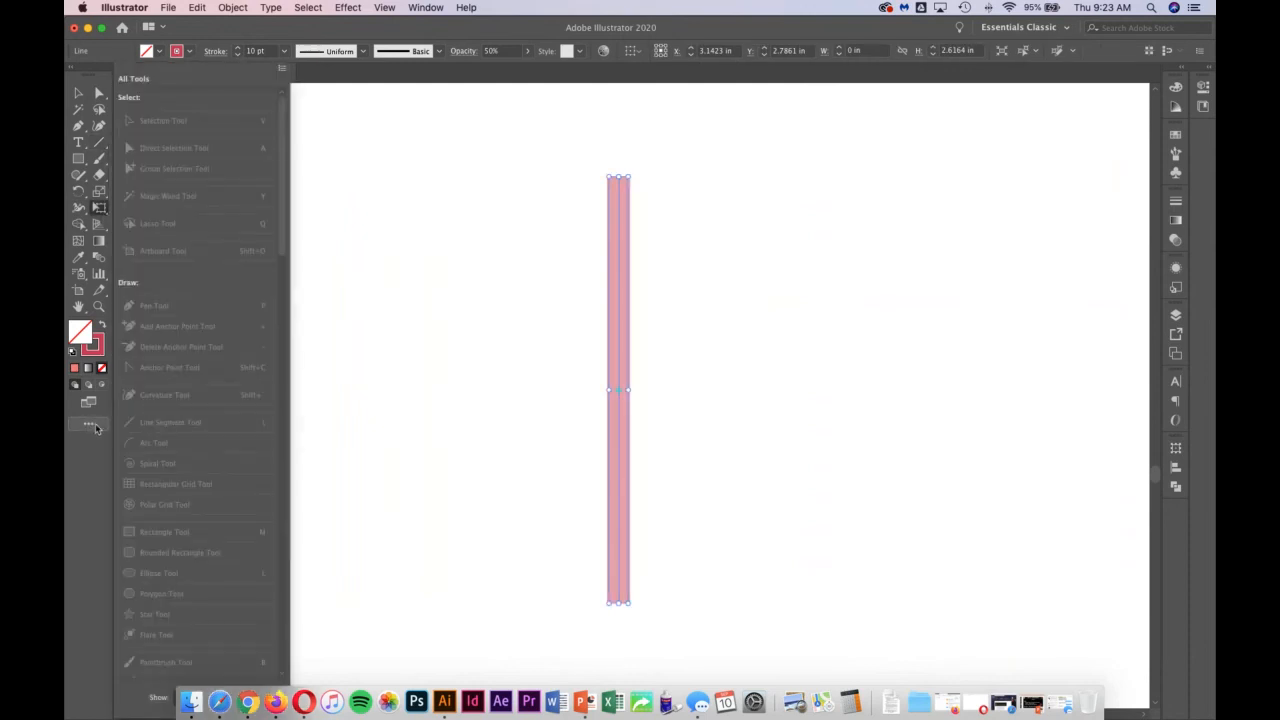
pyautogui.scroll(-5, 184, 417)
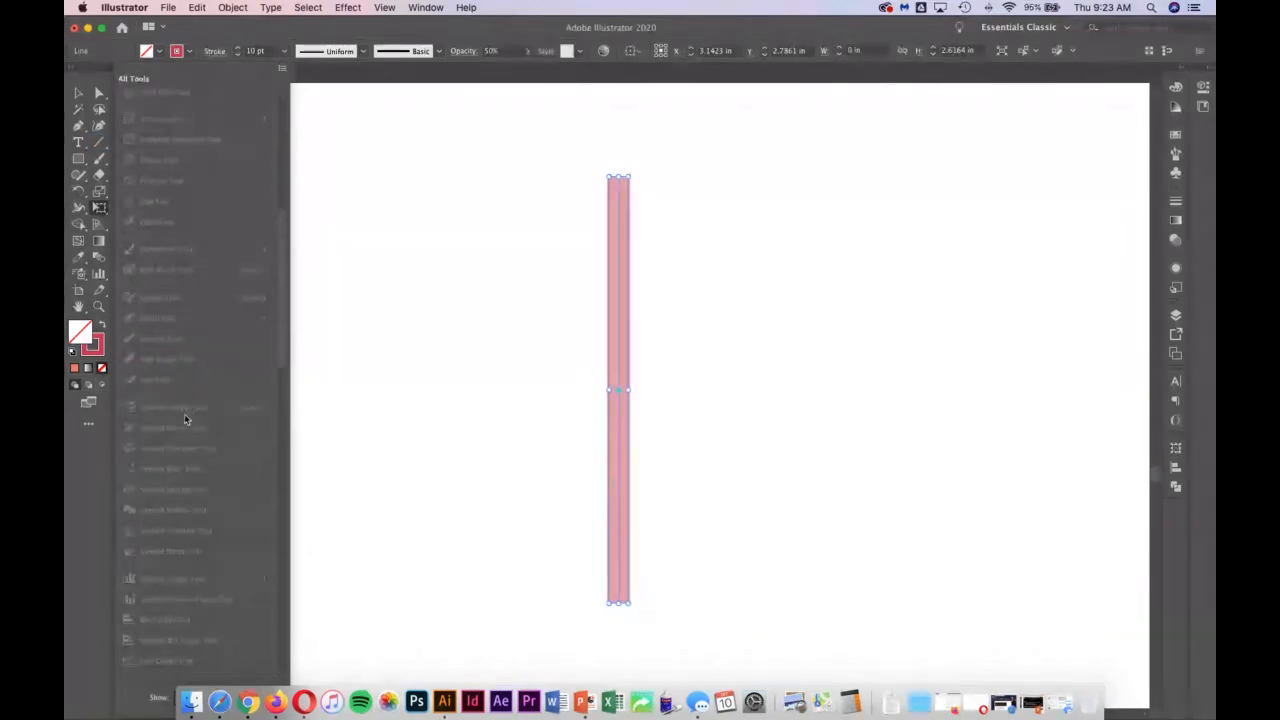
pyautogui.scroll(3, 184, 419)
pyautogui.scroll(-8, 184, 418)
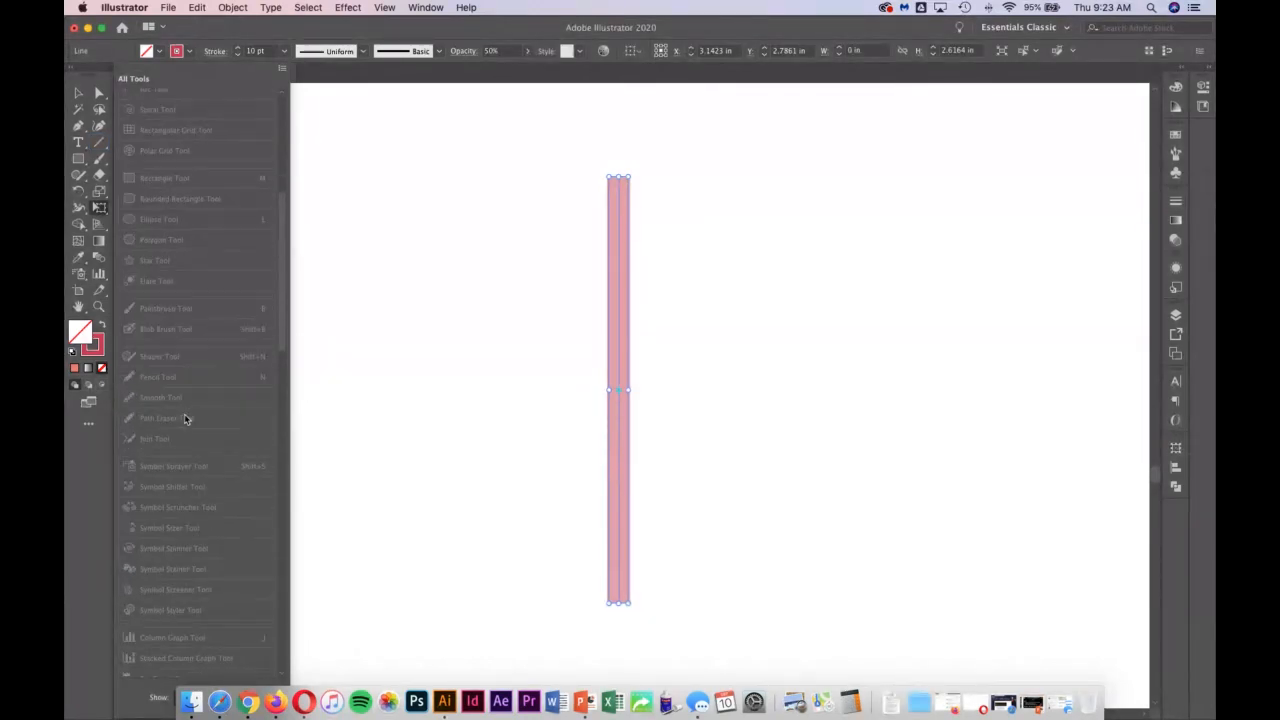
pyautogui.scroll(-9, 184, 419)
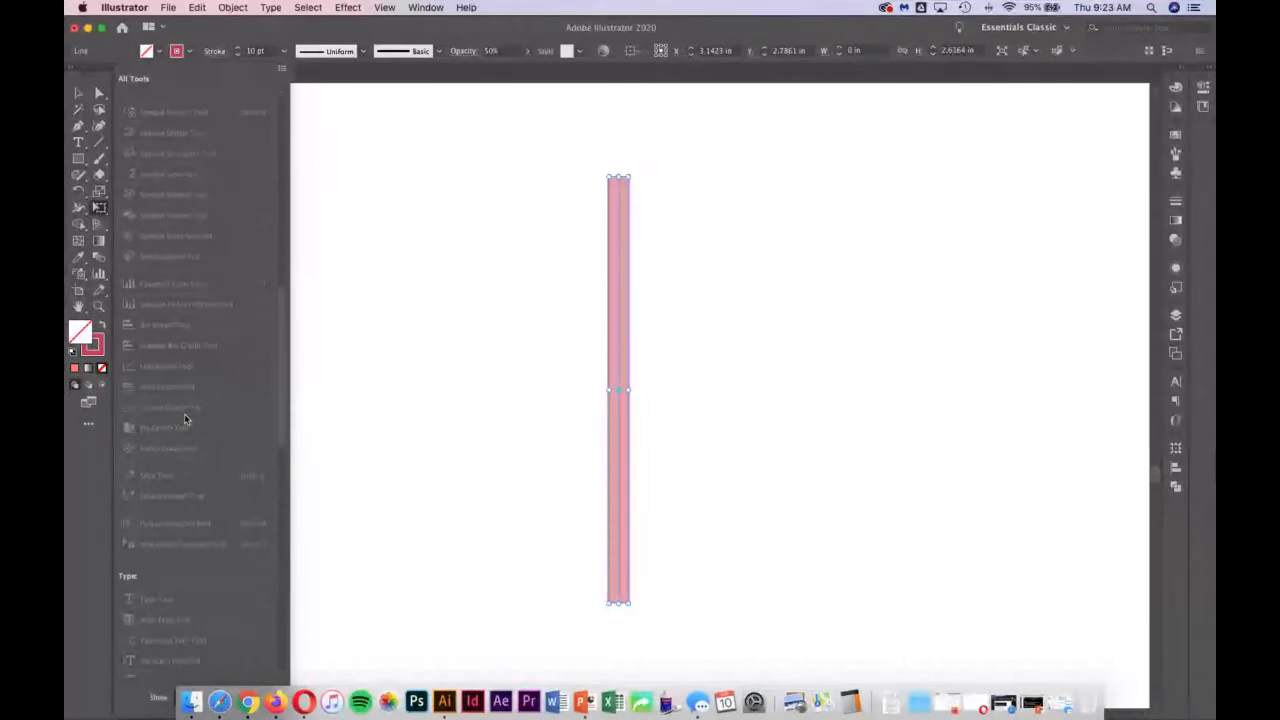
pyautogui.scroll(-3, 184, 419)
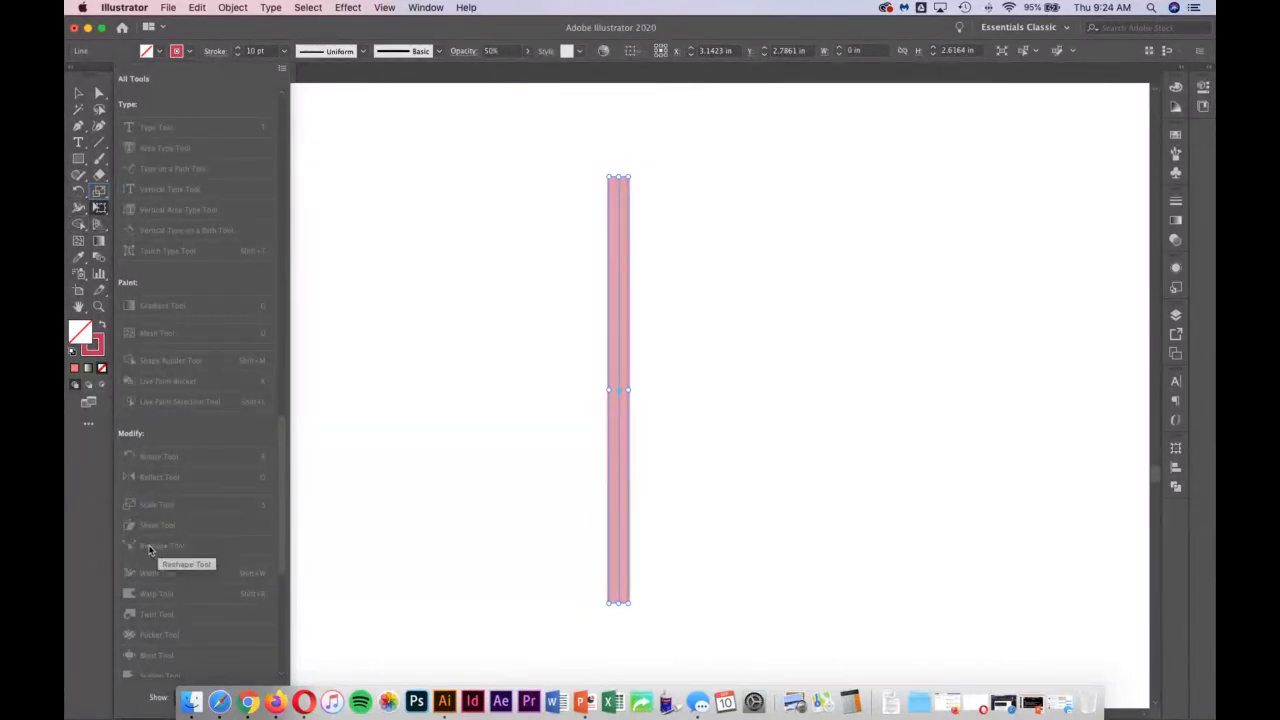
pyautogui.click(99, 192)
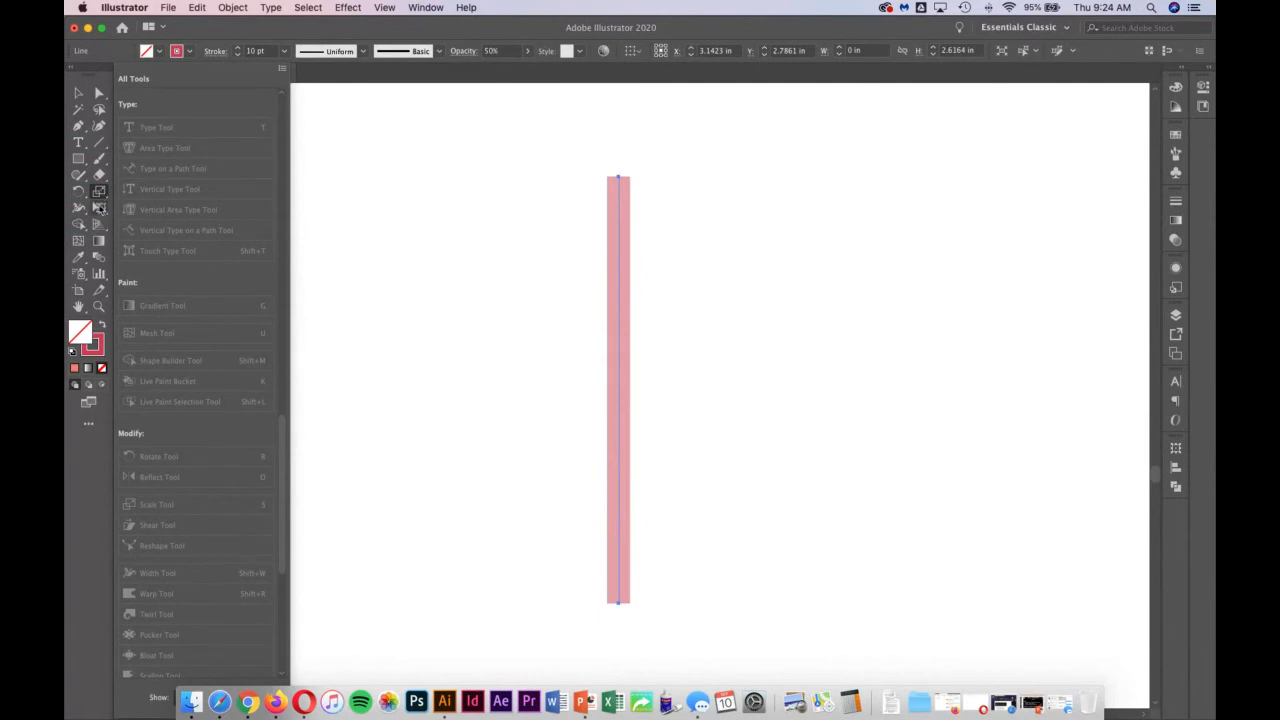
pyautogui.click(90, 425)
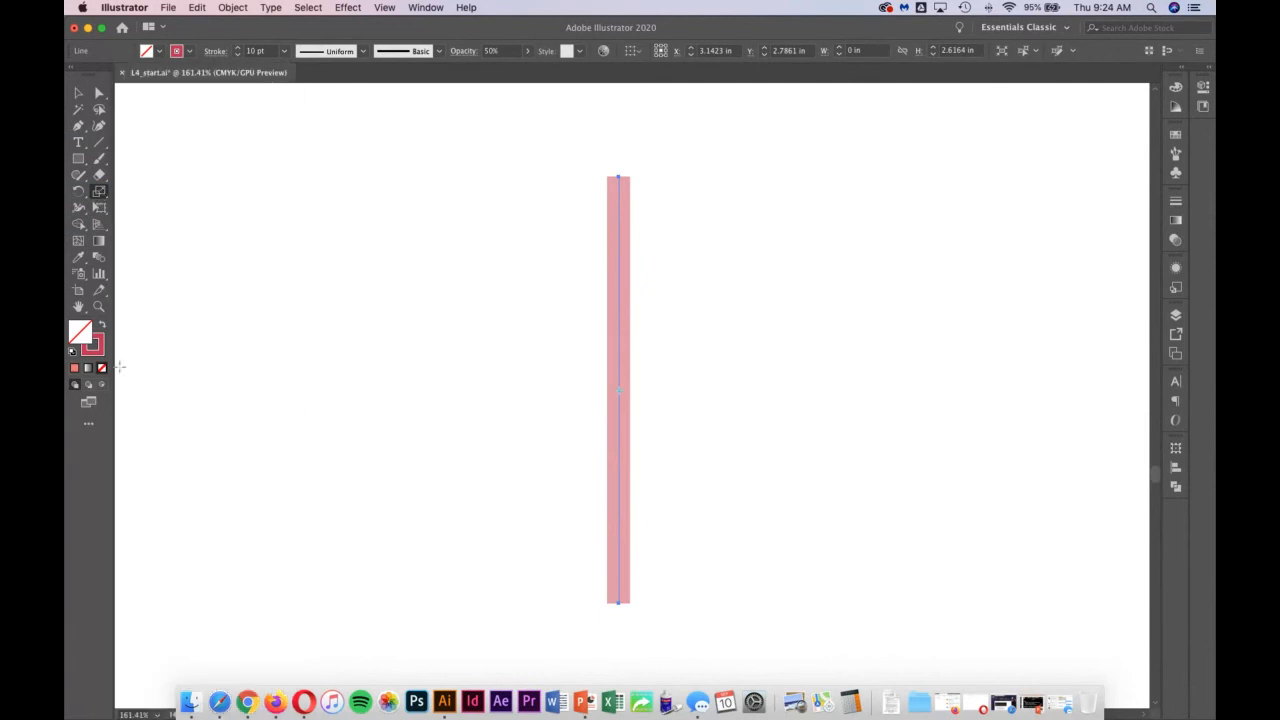
# Step: Bend the straight pink Start line into a gentle S-curve with the Reshape tool, moving both its ends and middle points
pyautogui.click(103, 197)
pyautogui.click(145, 206)
pyautogui.moveTo(620, 319)
pyautogui.mouseDown()
pyautogui.moveTo(660, 323)
pyautogui.moveTo(666, 386)
pyautogui.moveTo(735, 381)
pyautogui.moveTo(546, 377)
pyautogui.moveTo(686, 380)
pyautogui.moveTo(654, 375)
pyautogui.mouseUp()
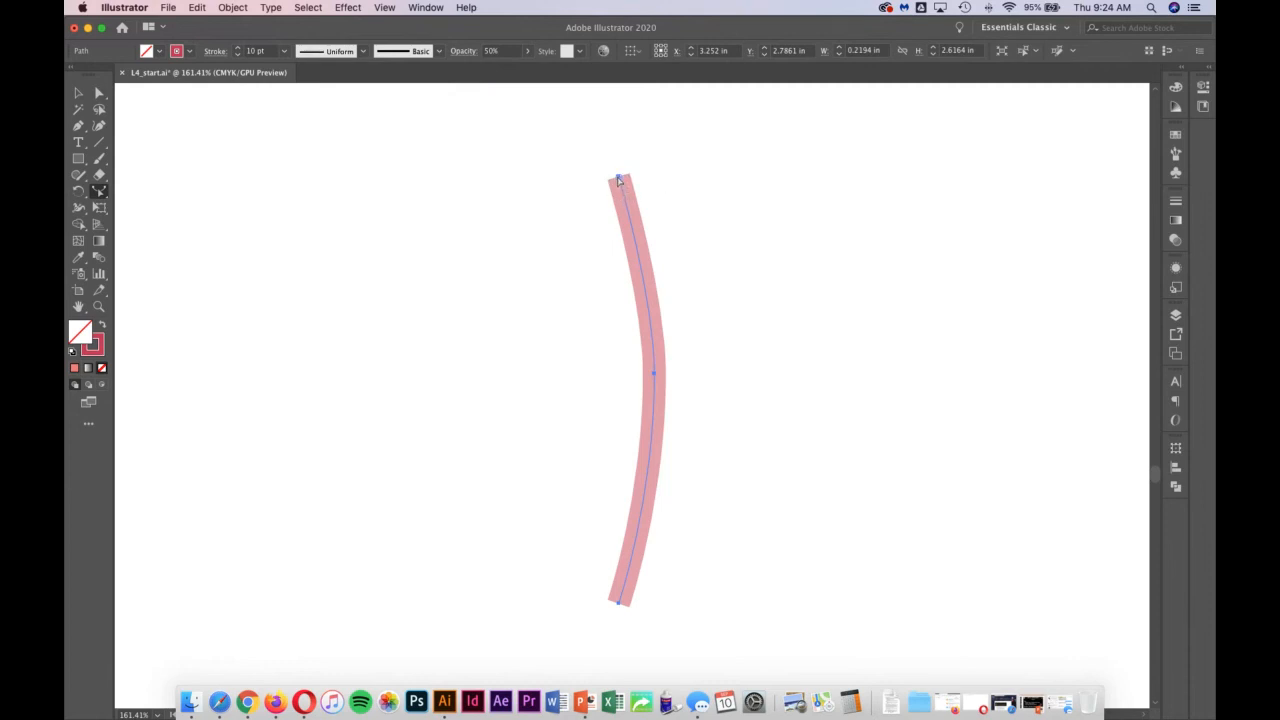
pyautogui.moveTo(619, 180)
pyautogui.mouseDown()
pyautogui.moveTo(703, 220)
pyautogui.moveTo(707, 180)
pyautogui.moveTo(737, 175)
pyautogui.mouseUp()
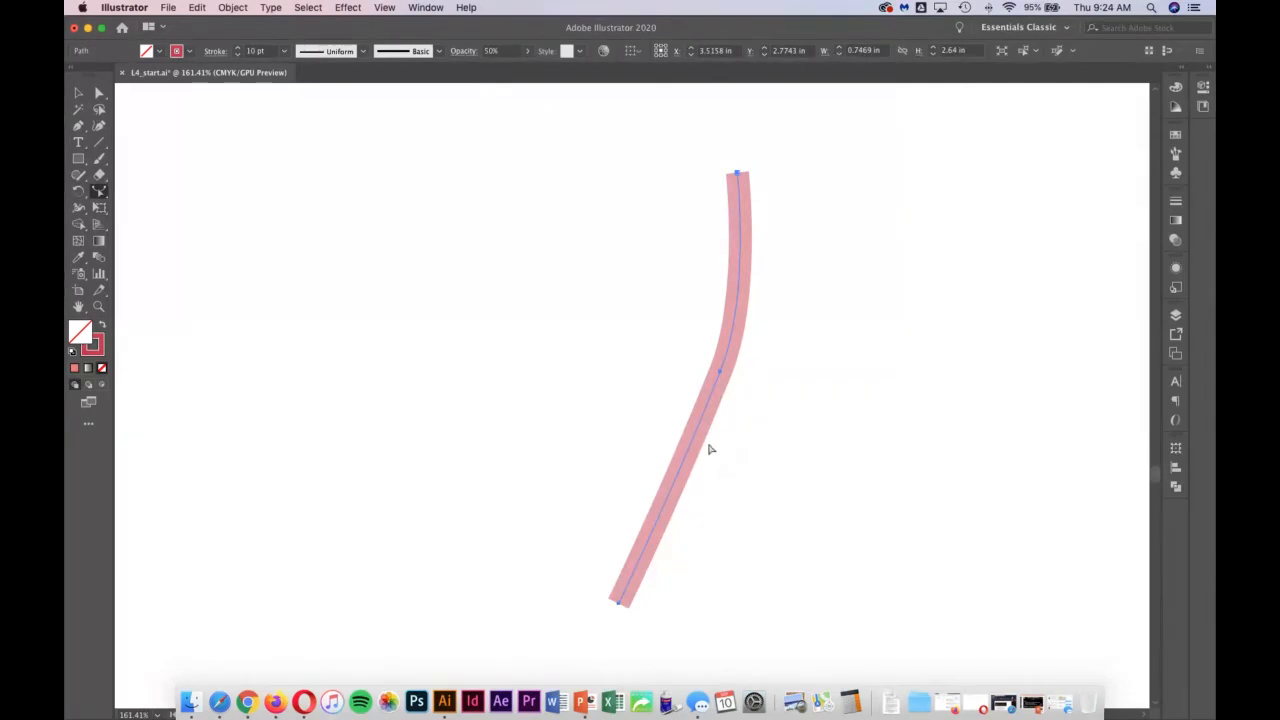
pyautogui.moveTo(689, 431); pyautogui.dragTo(654, 410)
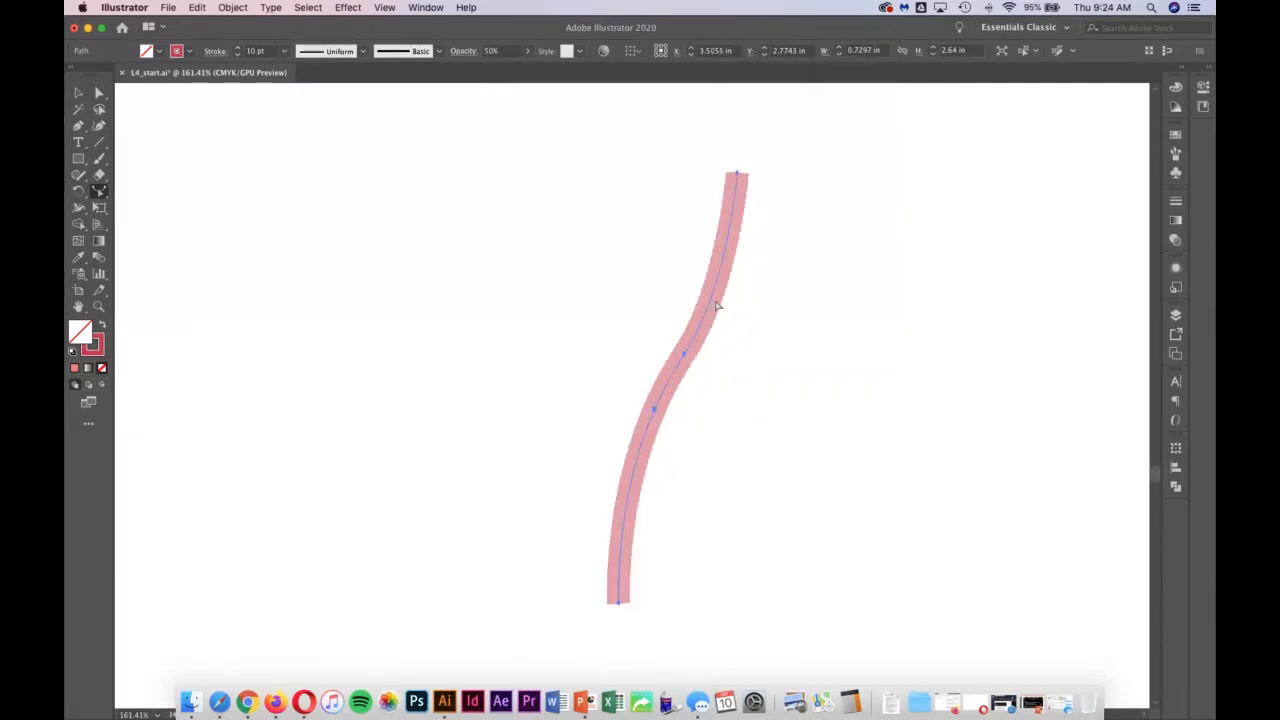
pyautogui.moveTo(714, 302); pyautogui.dragTo(738, 350)
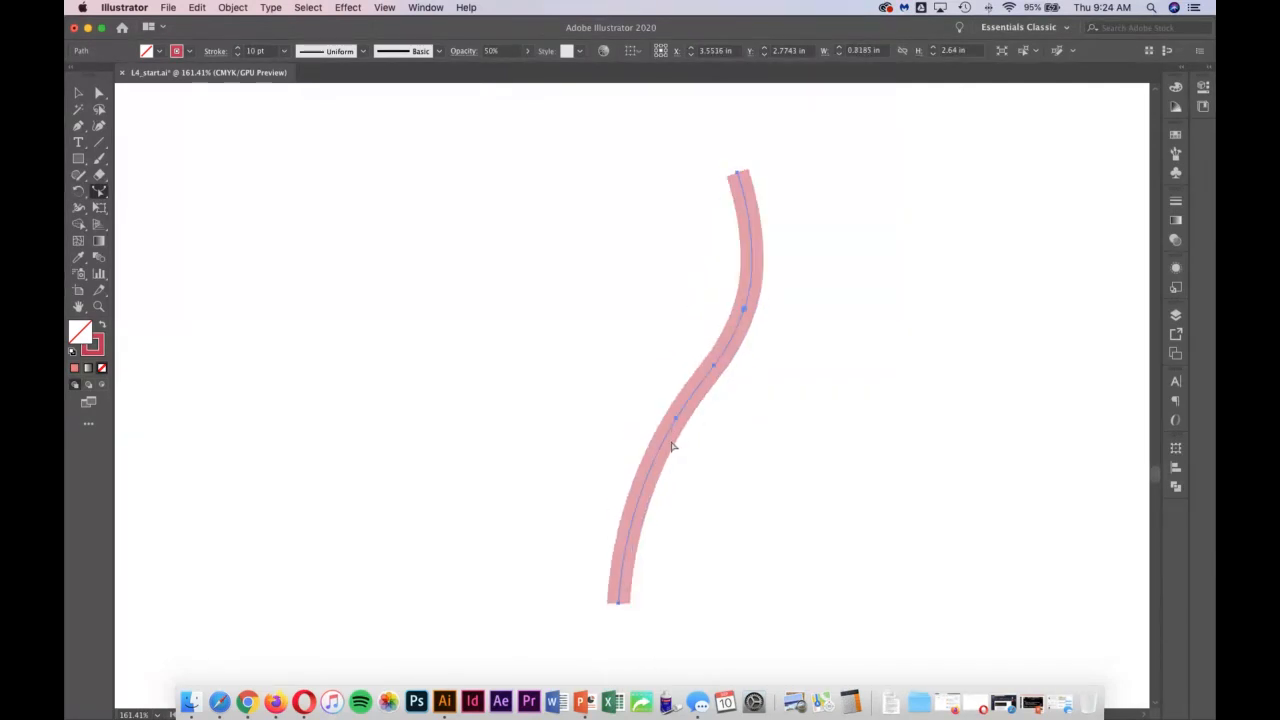
pyautogui.moveTo(669, 432); pyautogui.dragTo(642, 423)
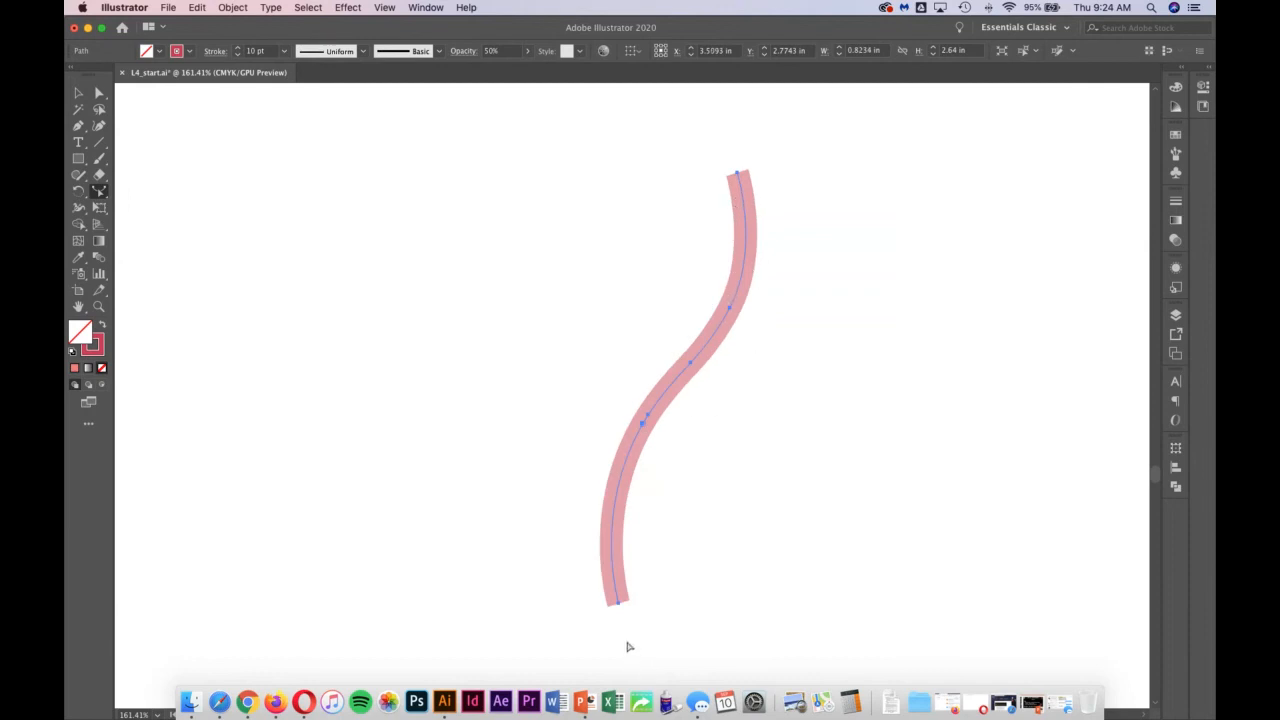
pyautogui.moveTo(618, 608); pyautogui.dragTo(718, 606)
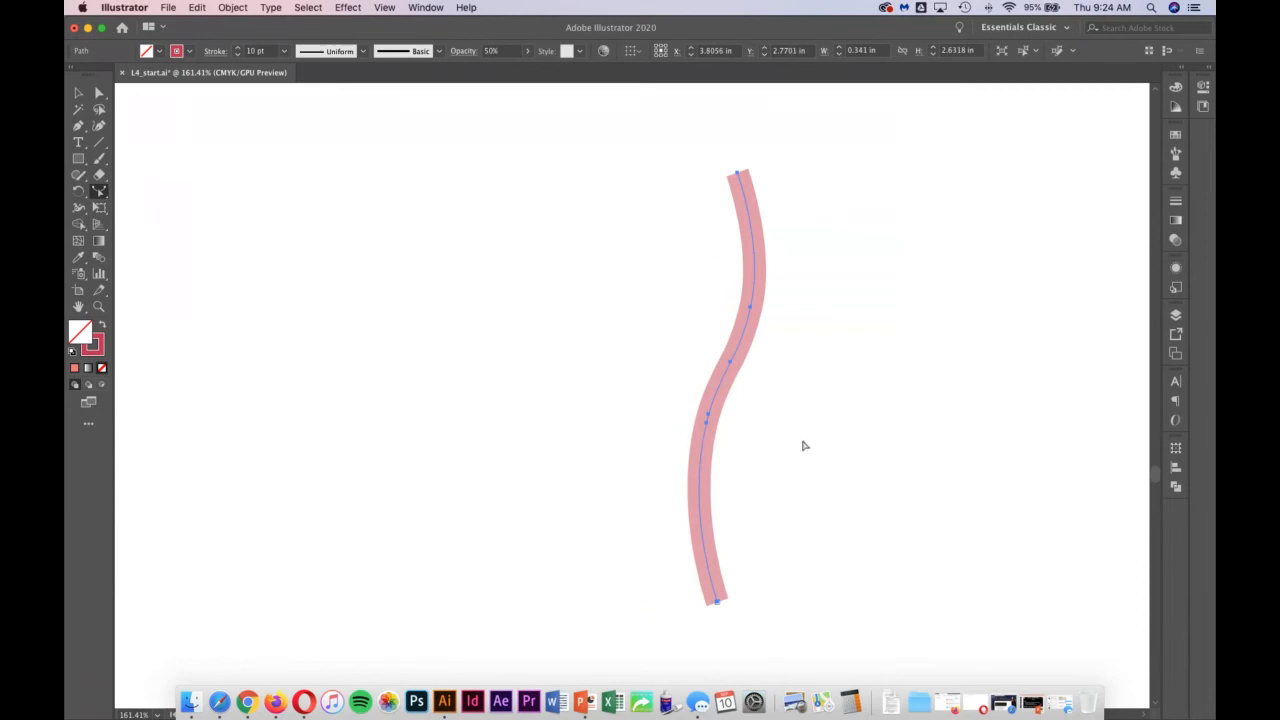
# Step: Widen the middle of the curved Start line to about 34 pt with the Width tool
pyautogui.hscroll(5, 843, 452)
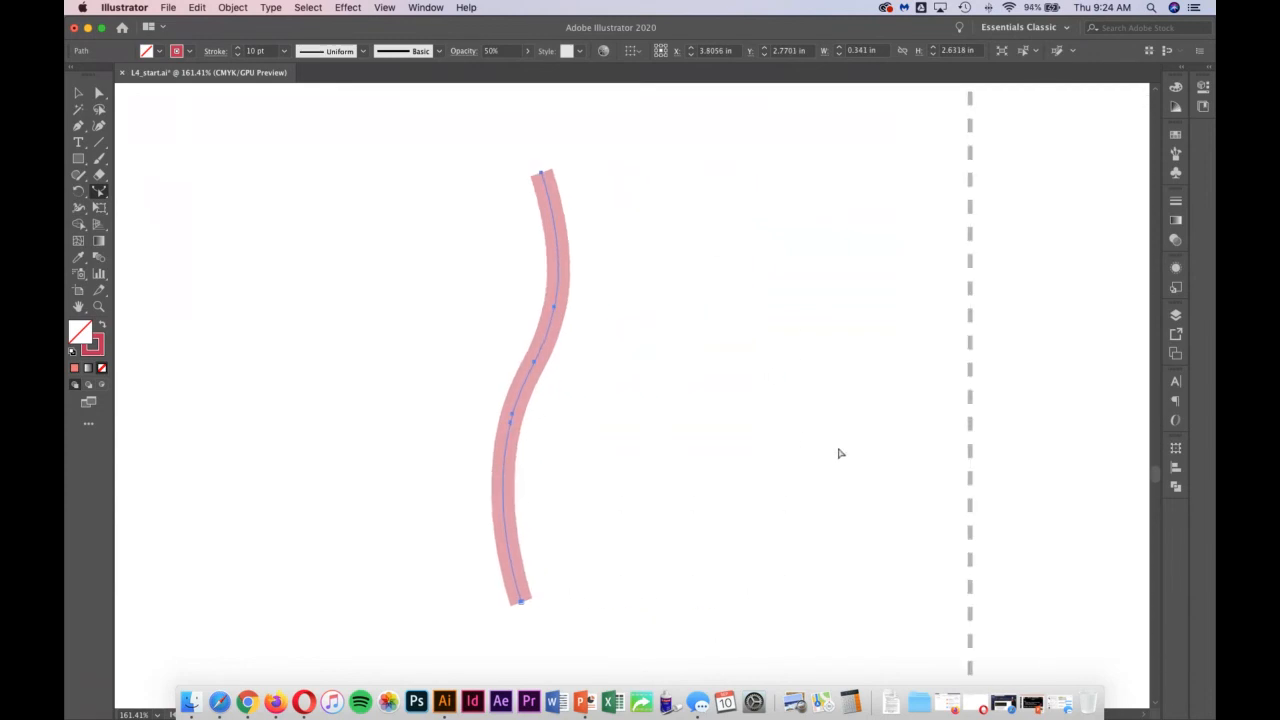
pyautogui.click(99, 307)
pyautogui.moveTo(768, 394); pyautogui.dragTo(735, 395)
pyautogui.hscroll(3, 749, 398)
pyautogui.hscroll(3, 749, 398)
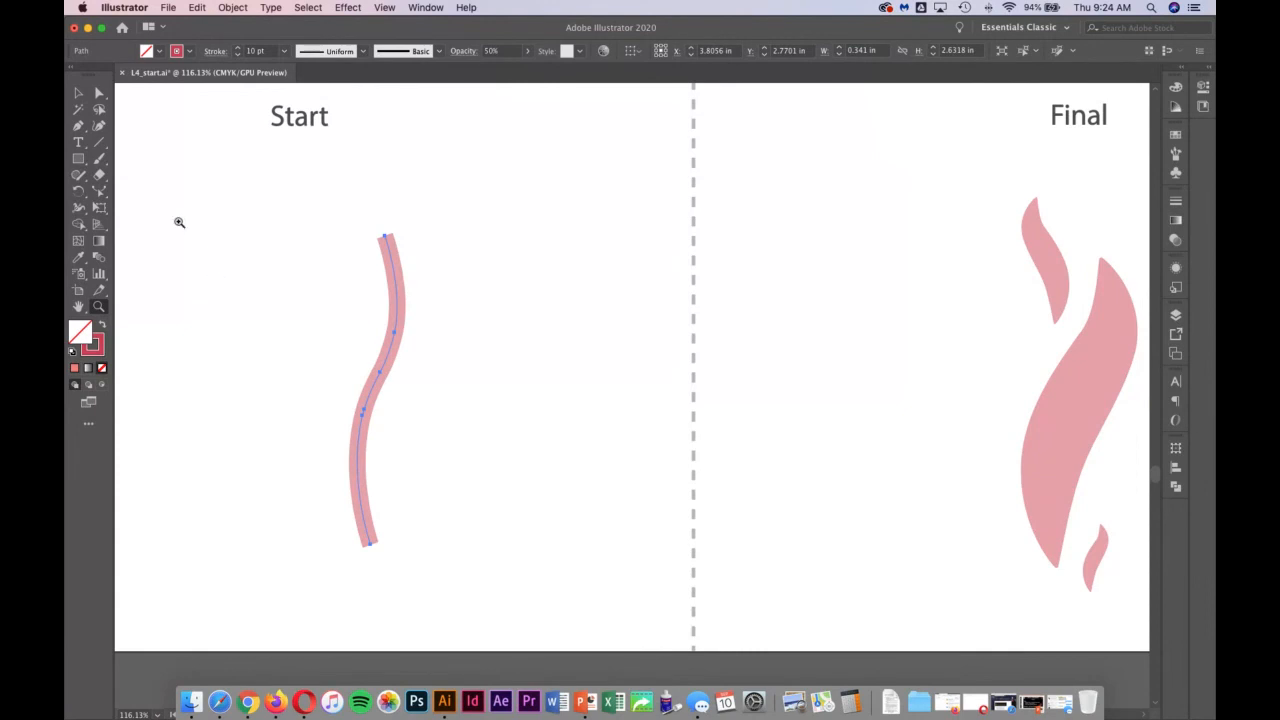
pyautogui.click(88, 424)
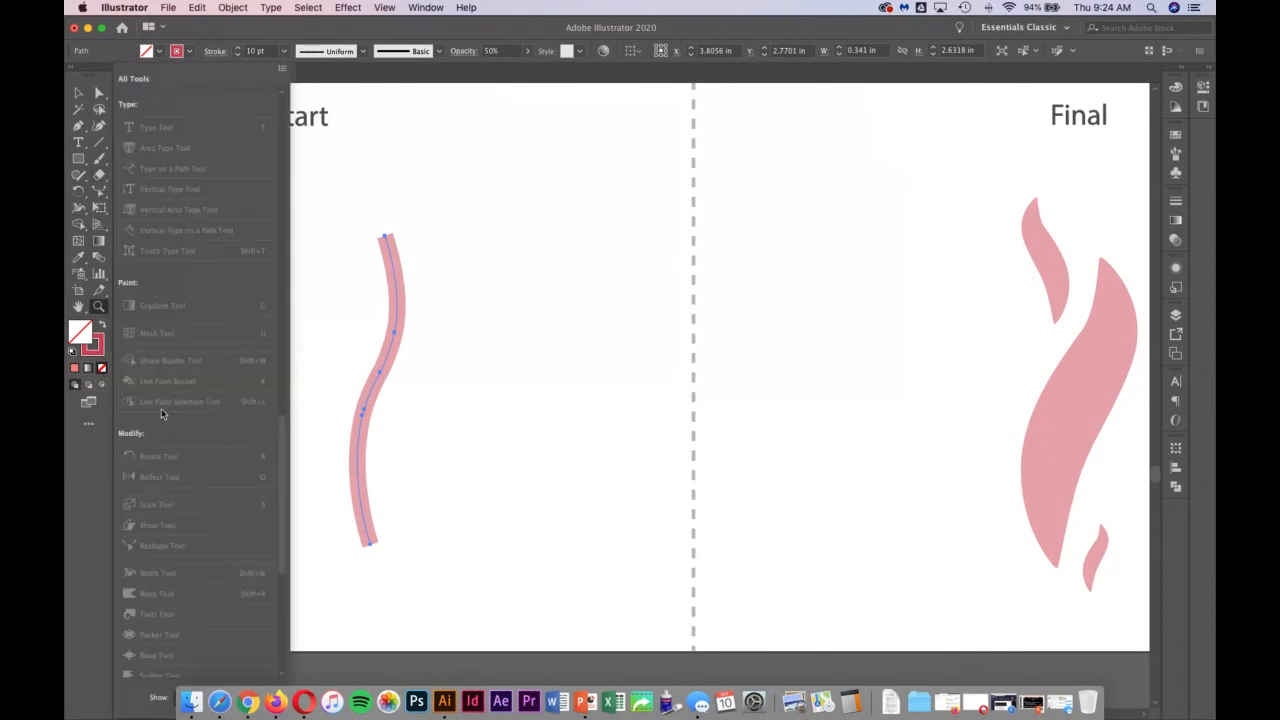
pyautogui.scroll(-2, 195, 400)
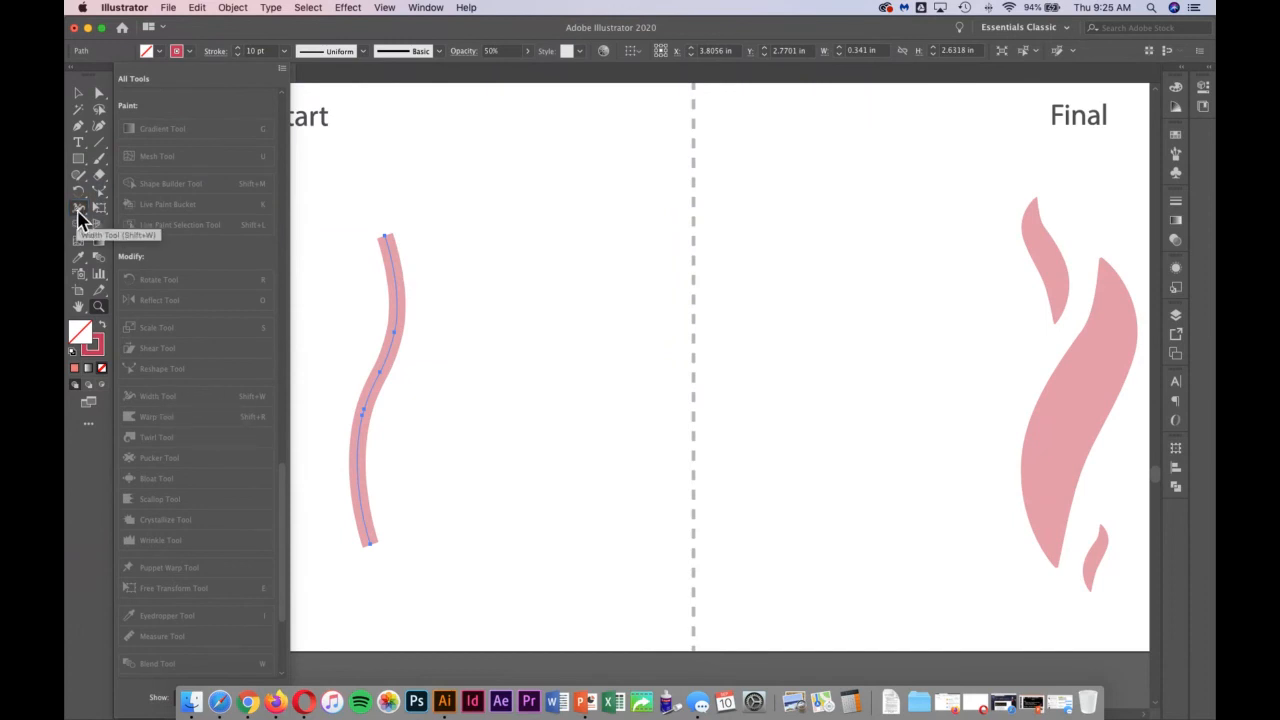
pyautogui.click(90, 425)
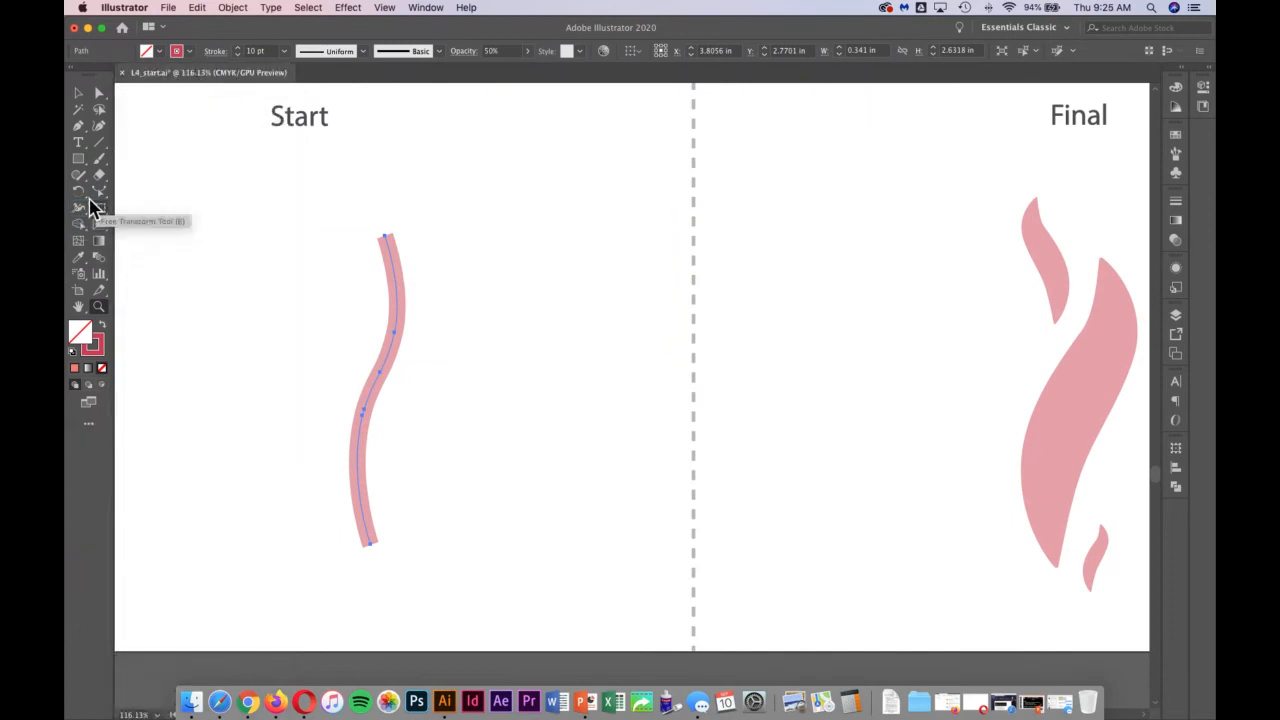
pyautogui.click(79, 210)
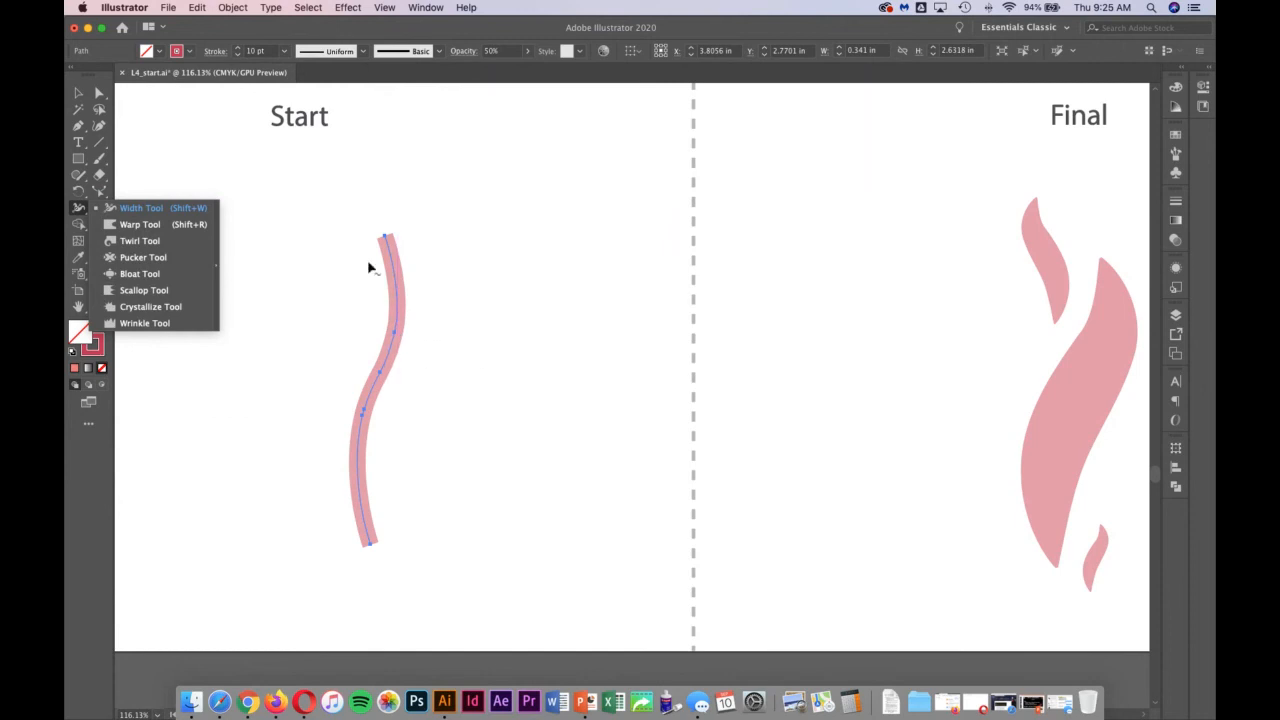
pyautogui.moveTo(381, 375); pyautogui.dragTo(411, 378)
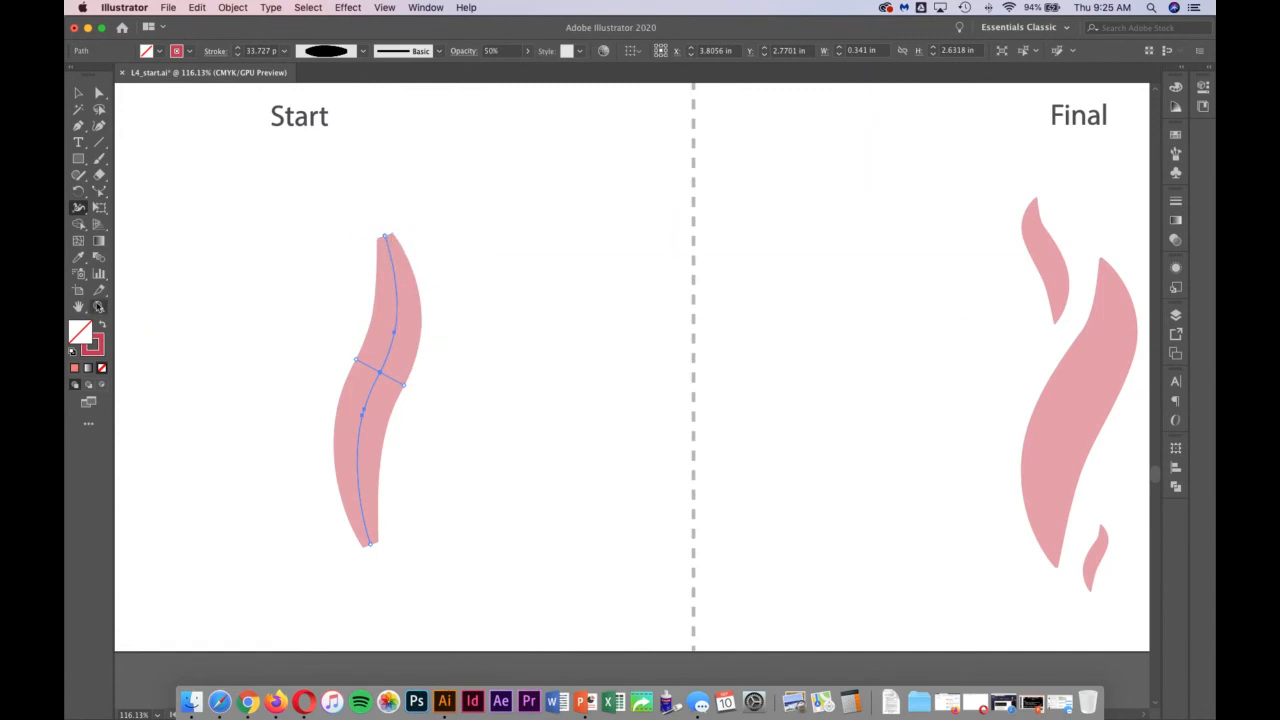
# Step: Taper the top and bottom ends of the wavy stroke to points and narrow its middle to about 20 pt
pyautogui.press('z')
pyautogui.moveTo(358, 255); pyautogui.dragTo(452, 304)
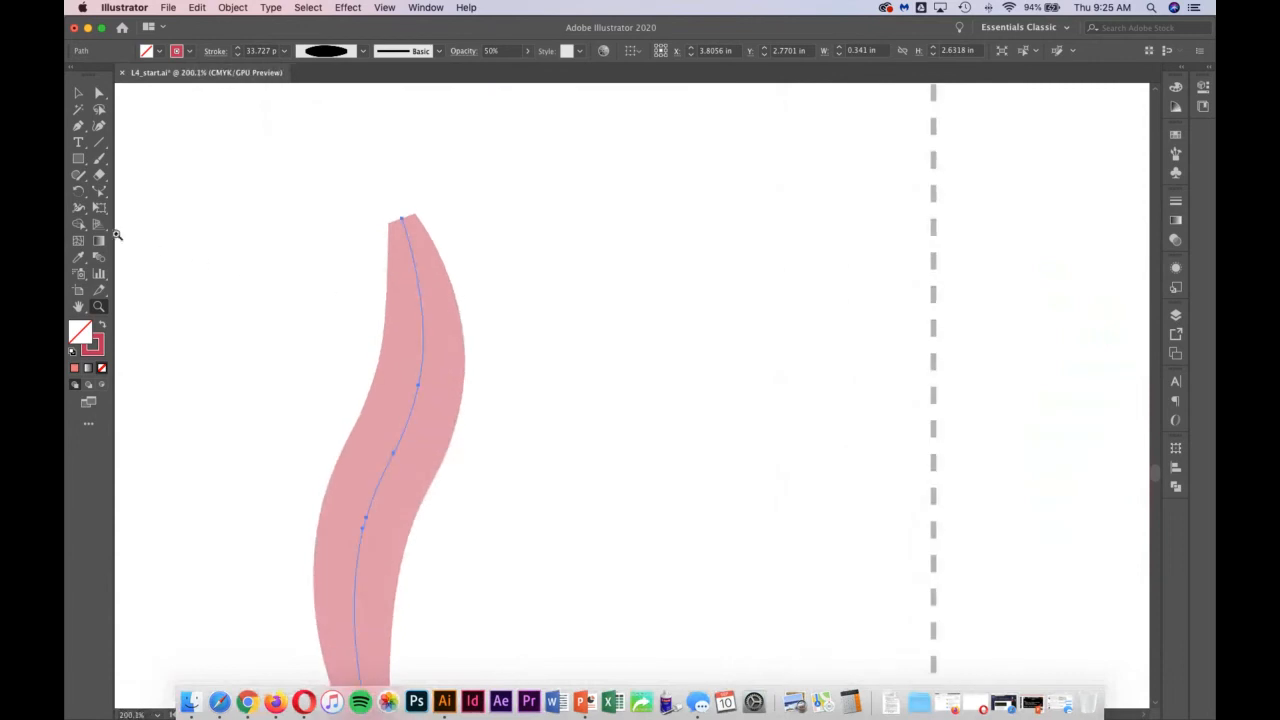
pyautogui.moveTo(402, 220)
pyautogui.mouseDown()
pyautogui.moveTo(414, 214)
pyautogui.moveTo(406, 227)
pyautogui.mouseUp()
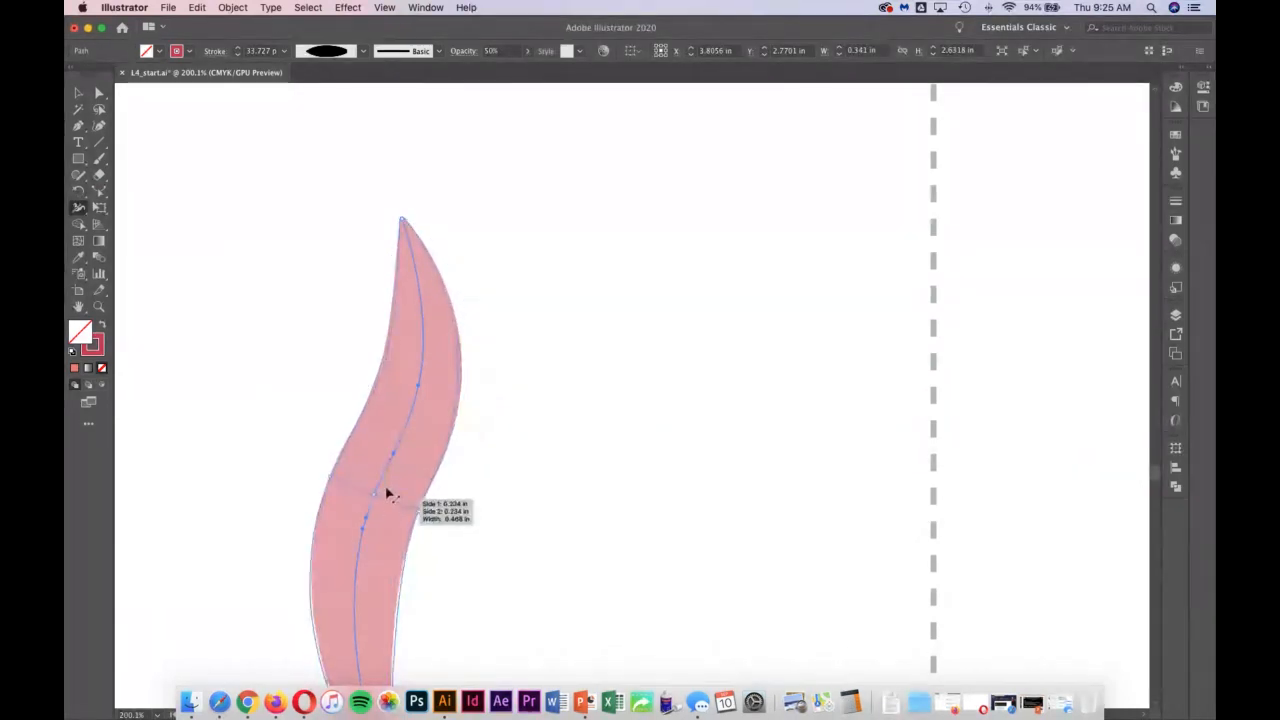
pyautogui.moveTo(424, 505)
pyautogui.mouseDown()
pyautogui.moveTo(503, 523)
pyautogui.moveTo(406, 490)
pyautogui.mouseUp()
pyautogui.scroll(-5, 437, 491)
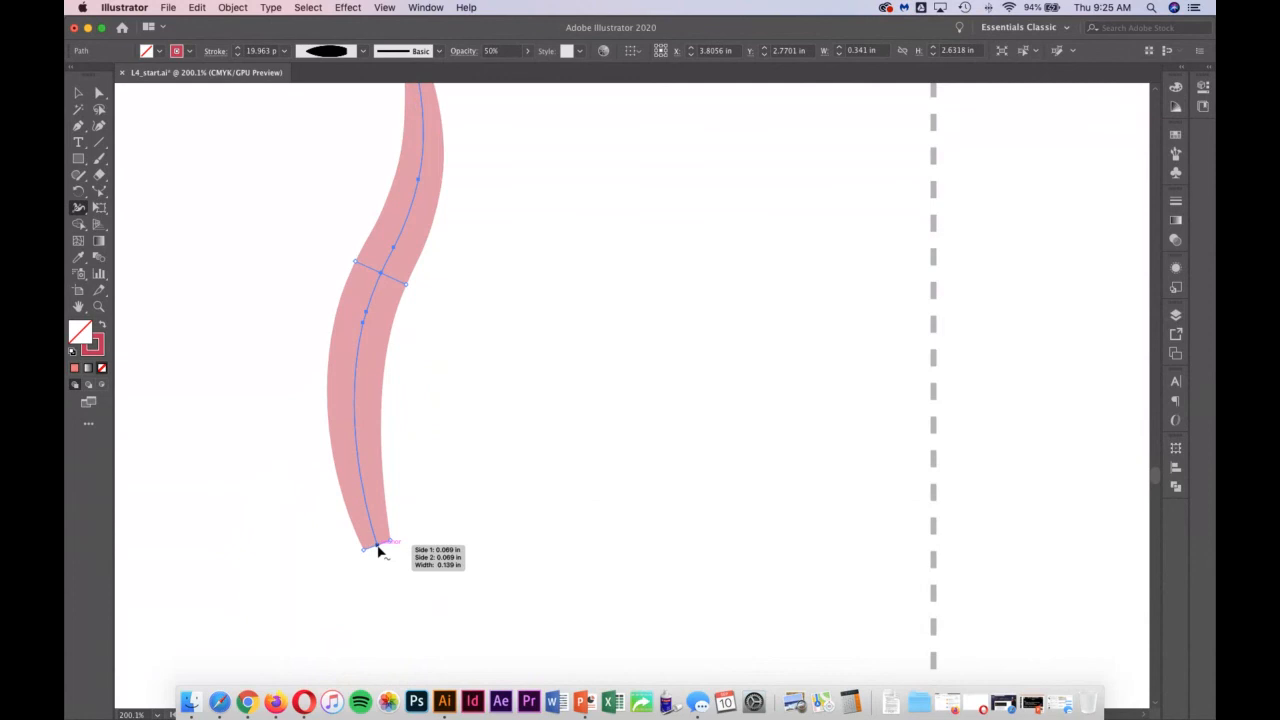
pyautogui.moveTo(390, 545); pyautogui.dragTo(377, 543)
# Step: Widen the middle of the tapered stroke to about 0.36 in and deselect it
pyautogui.scroll(3, 434, 518)
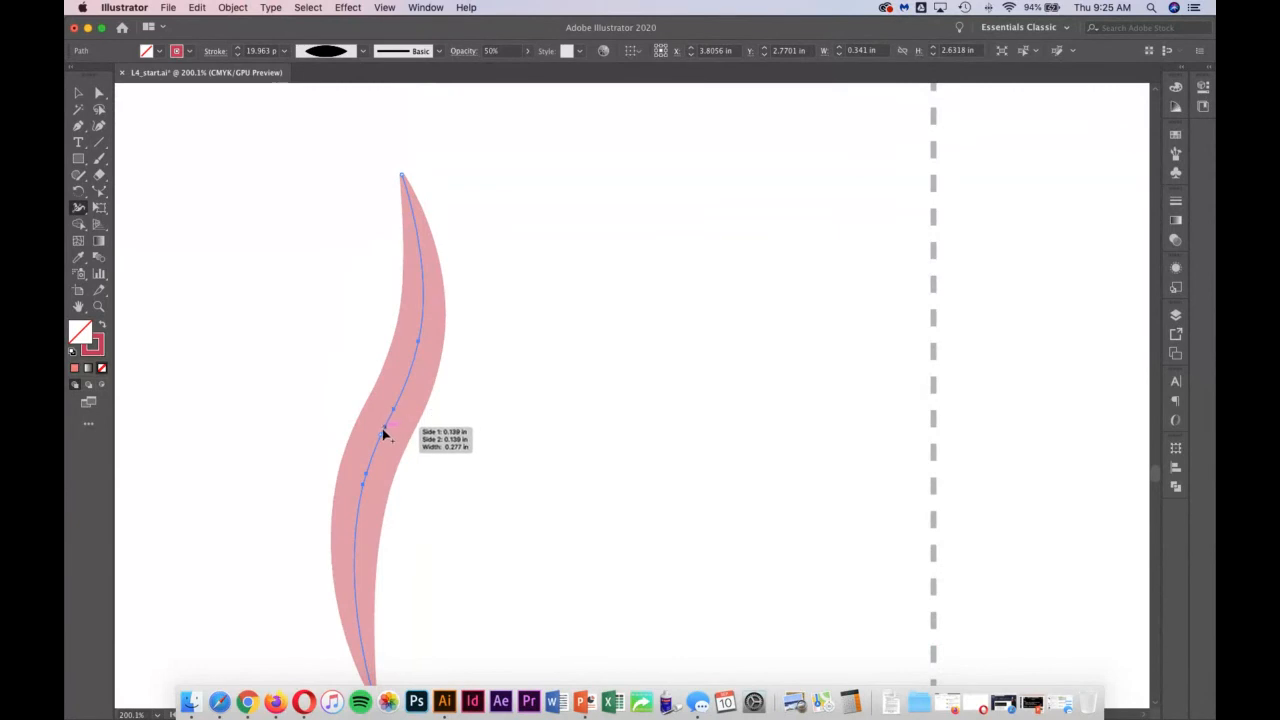
pyautogui.moveTo(405, 444); pyautogui.dragTo(414, 452)
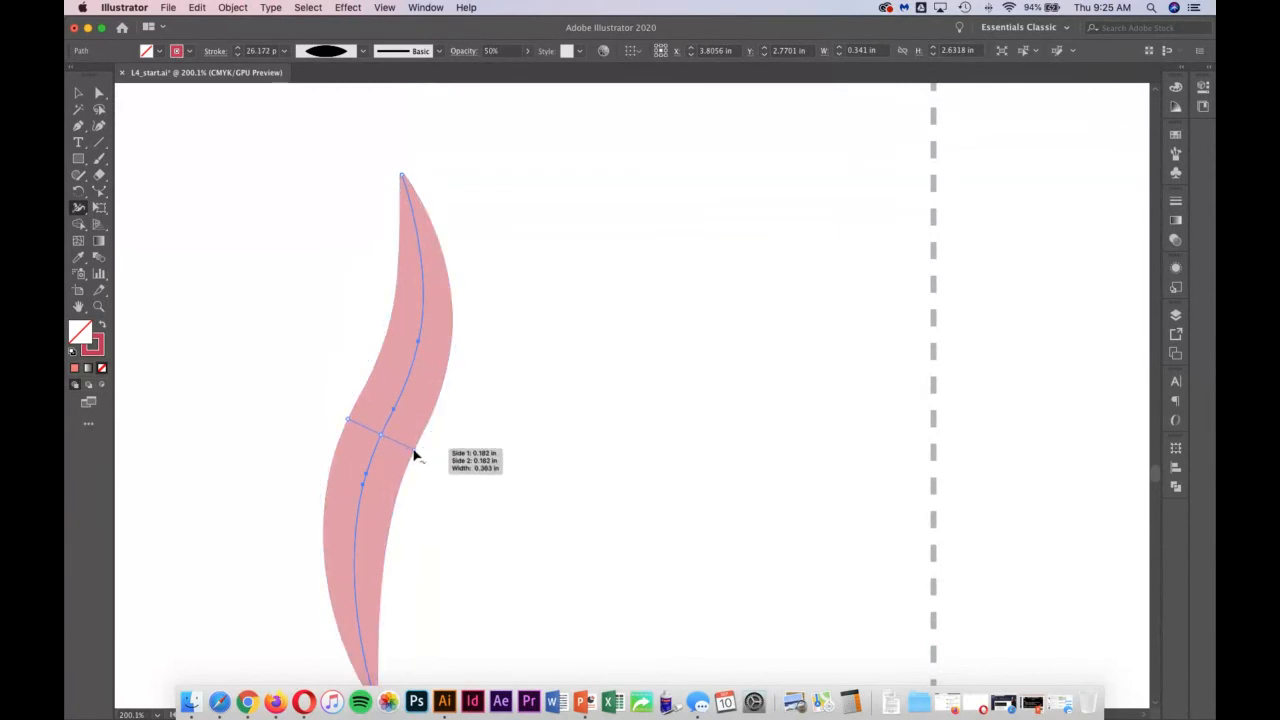
pyautogui.click(80, 94)
pyautogui.click(563, 374)
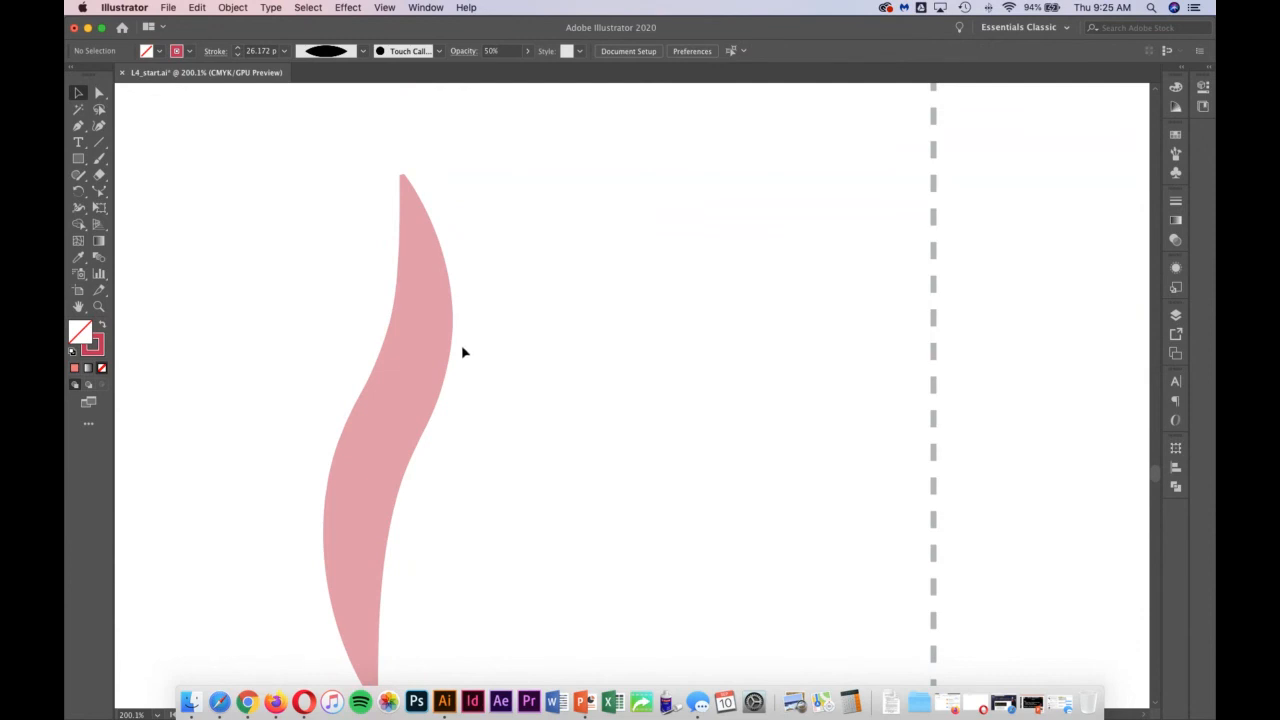
# Step: Duplicate the wavy shape, scale the copy to about 0.88 in tall, tilt it slightly and place it beside the original's upper left
pyautogui.click(429, 349)
pyautogui.scroll(-1, 427, 351)
pyautogui.scroll(-1, 428, 350)
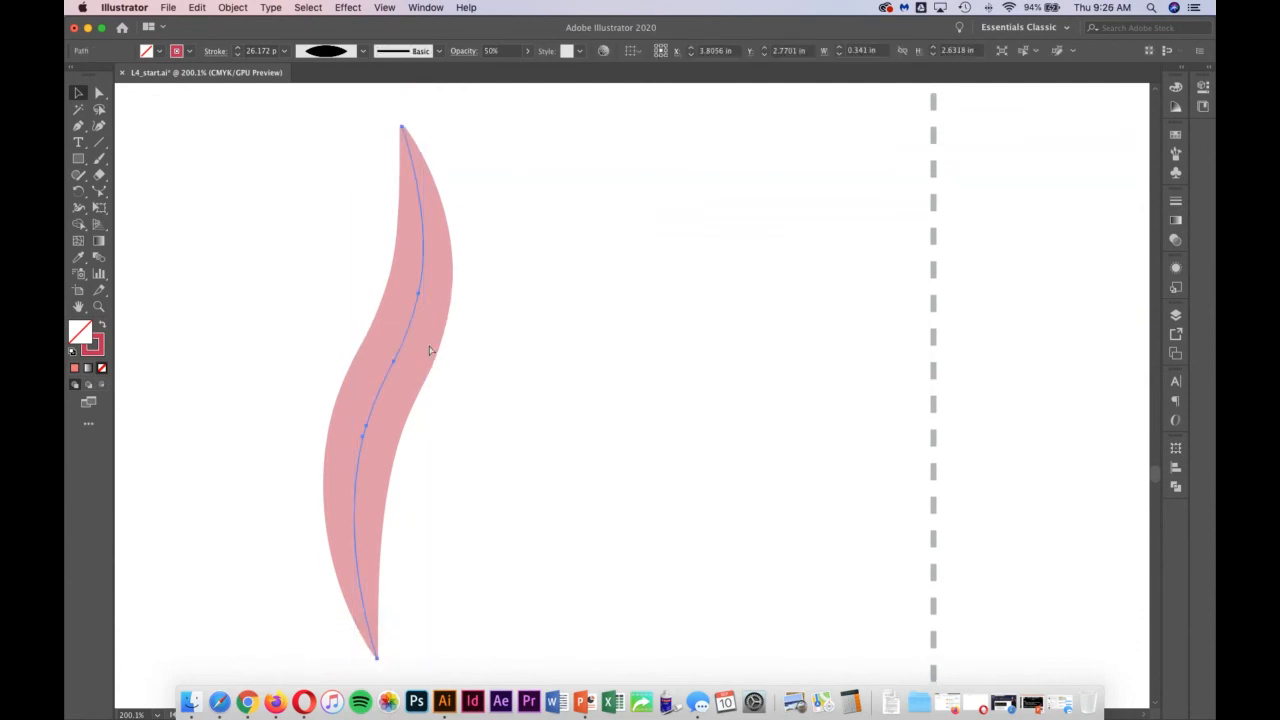
pyautogui.moveTo(428, 350); pyautogui.dragTo(644, 349)
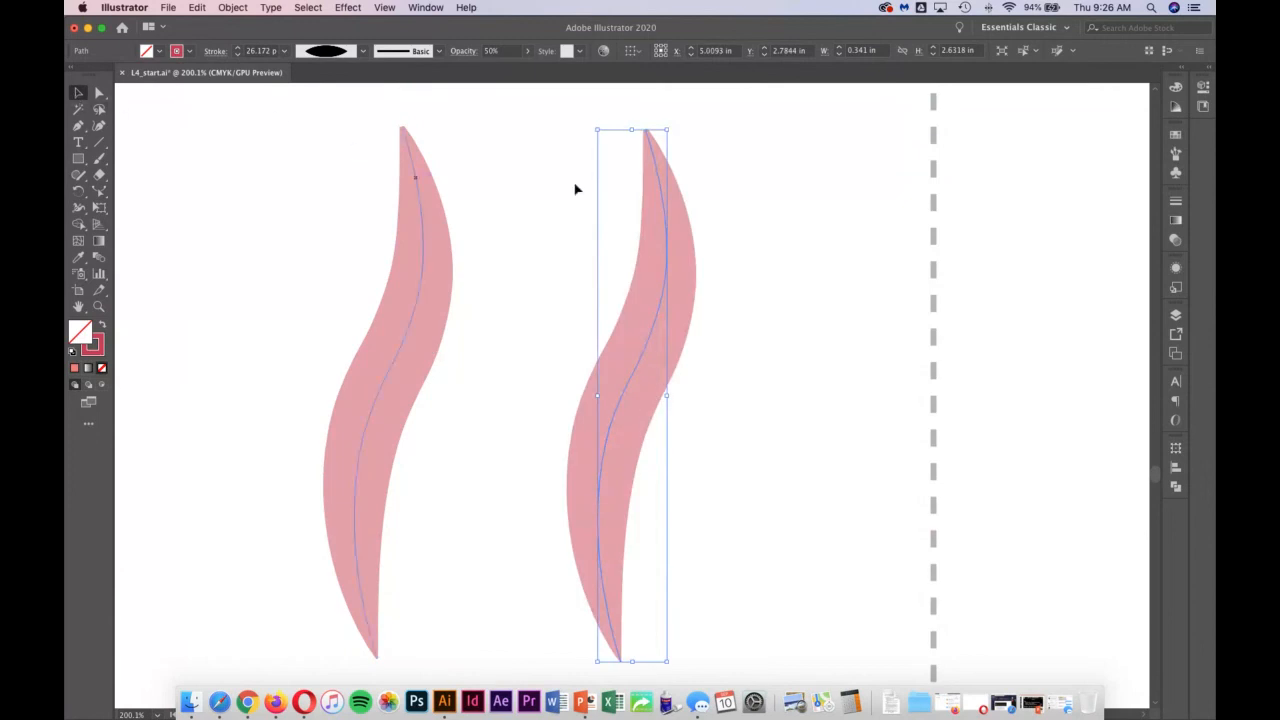
pyautogui.moveTo(668, 130)
pyautogui.mouseDown()
pyautogui.moveTo(632, 184)
pyautogui.moveTo(623, 320)
pyautogui.moveTo(634, 351)
pyautogui.moveTo(622, 378)
pyautogui.mouseUp()
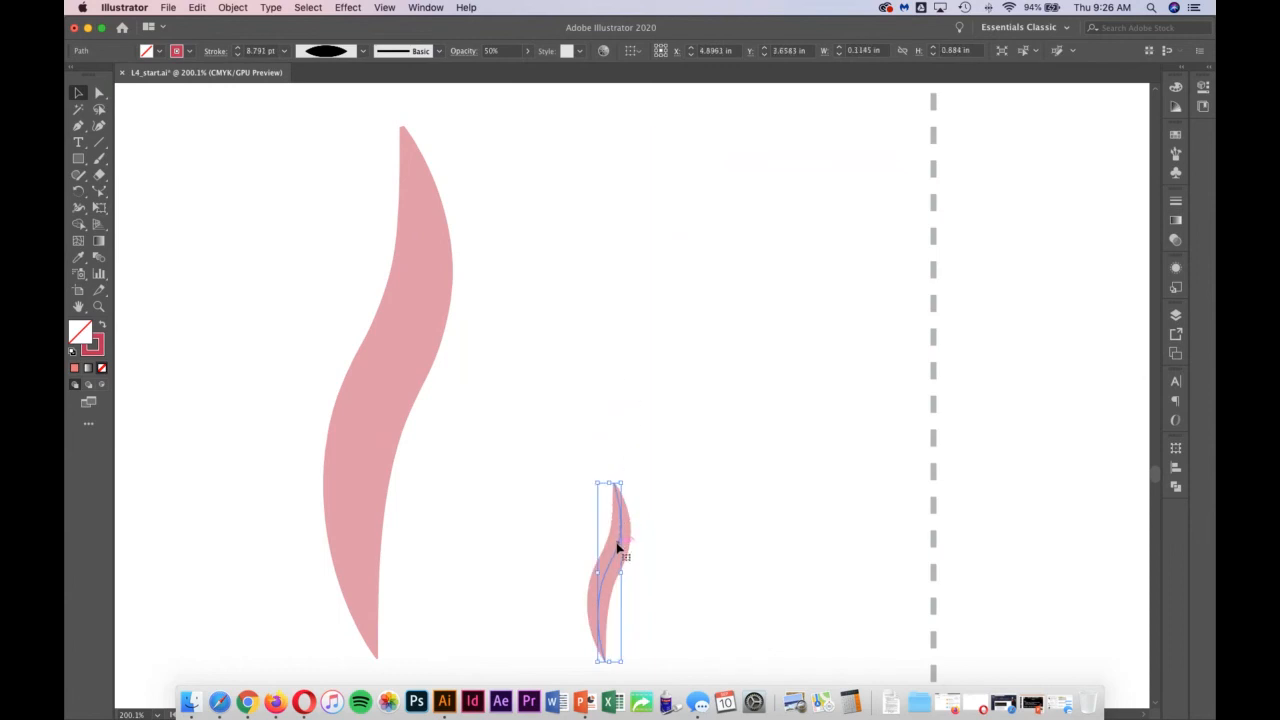
pyautogui.moveTo(618, 547)
pyautogui.mouseDown()
pyautogui.moveTo(340, 277)
pyautogui.moveTo(320, 224)
pyautogui.mouseUp()
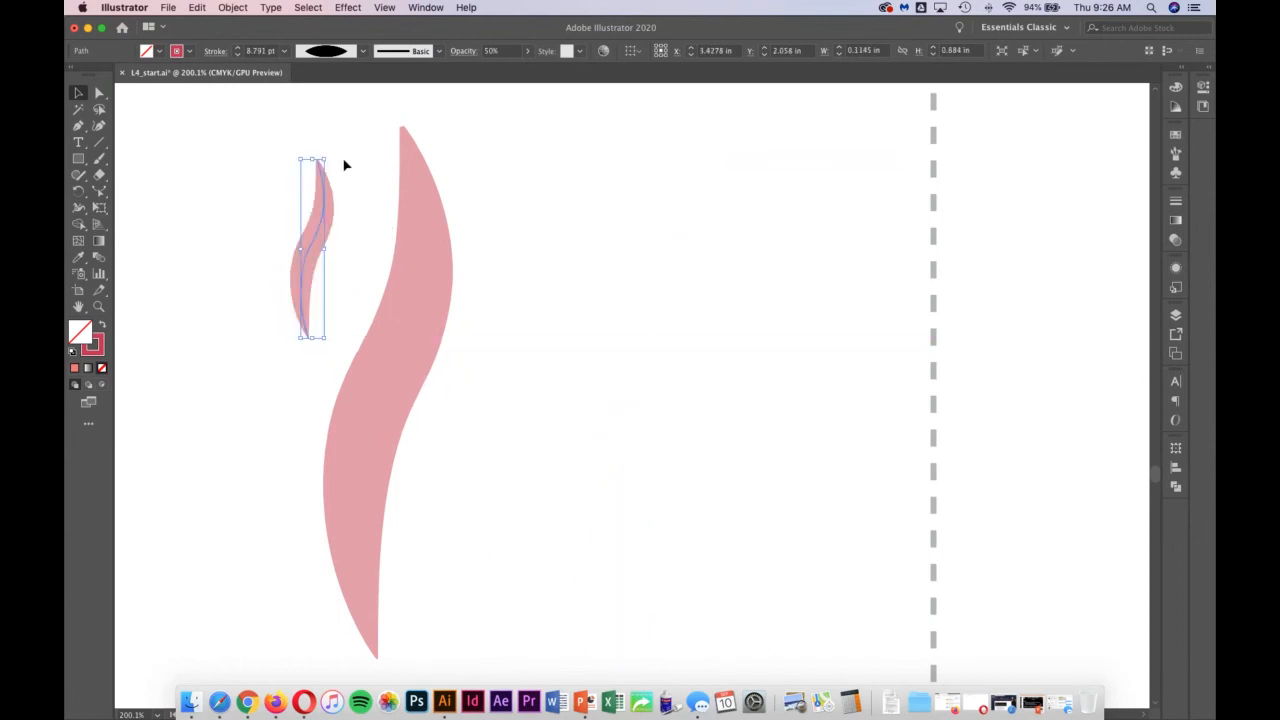
pyautogui.moveTo(333, 157)
pyautogui.mouseDown()
pyautogui.moveTo(346, 157)
pyautogui.moveTo(254, 443)
pyautogui.moveTo(283, 427)
pyautogui.mouseUp()
pyautogui.moveTo(318, 257); pyautogui.dragTo(318, 234)
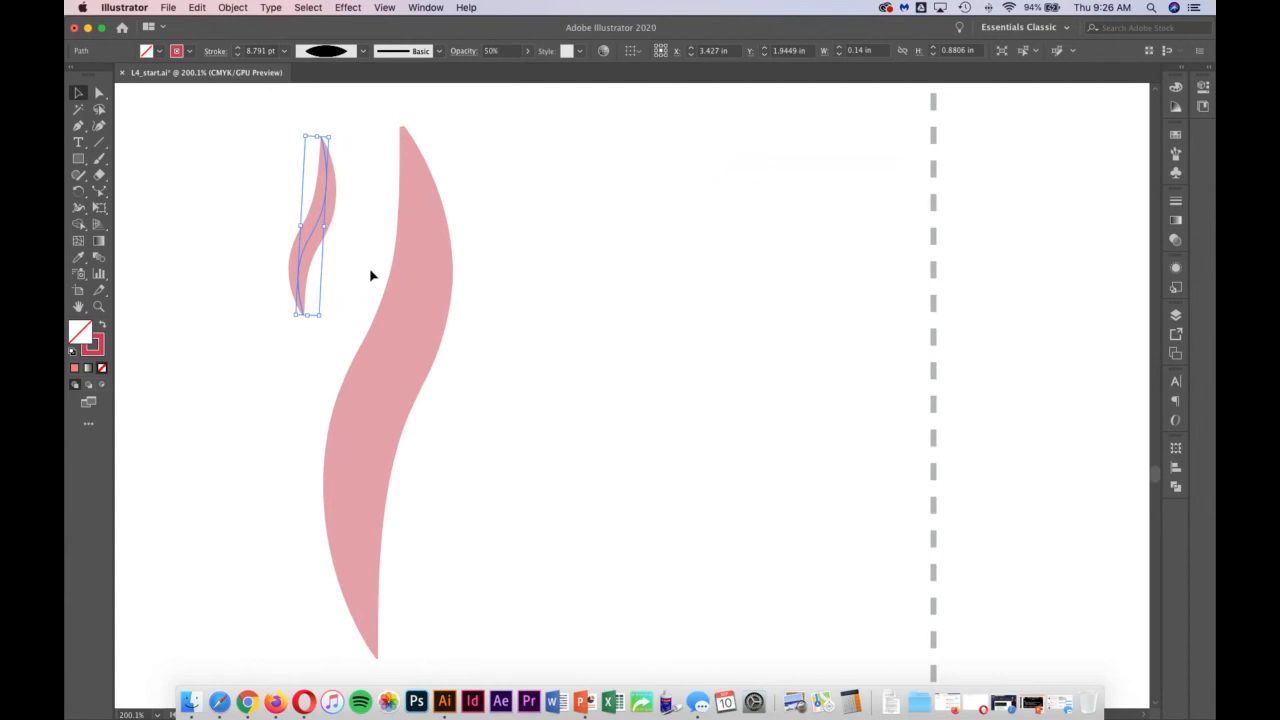
# Step: Paste another copy of the wavy shape, shrink and mirror it, and place it beside the large shape's lower right
pyautogui.click(370, 275)
pyautogui.press('cmd+v')
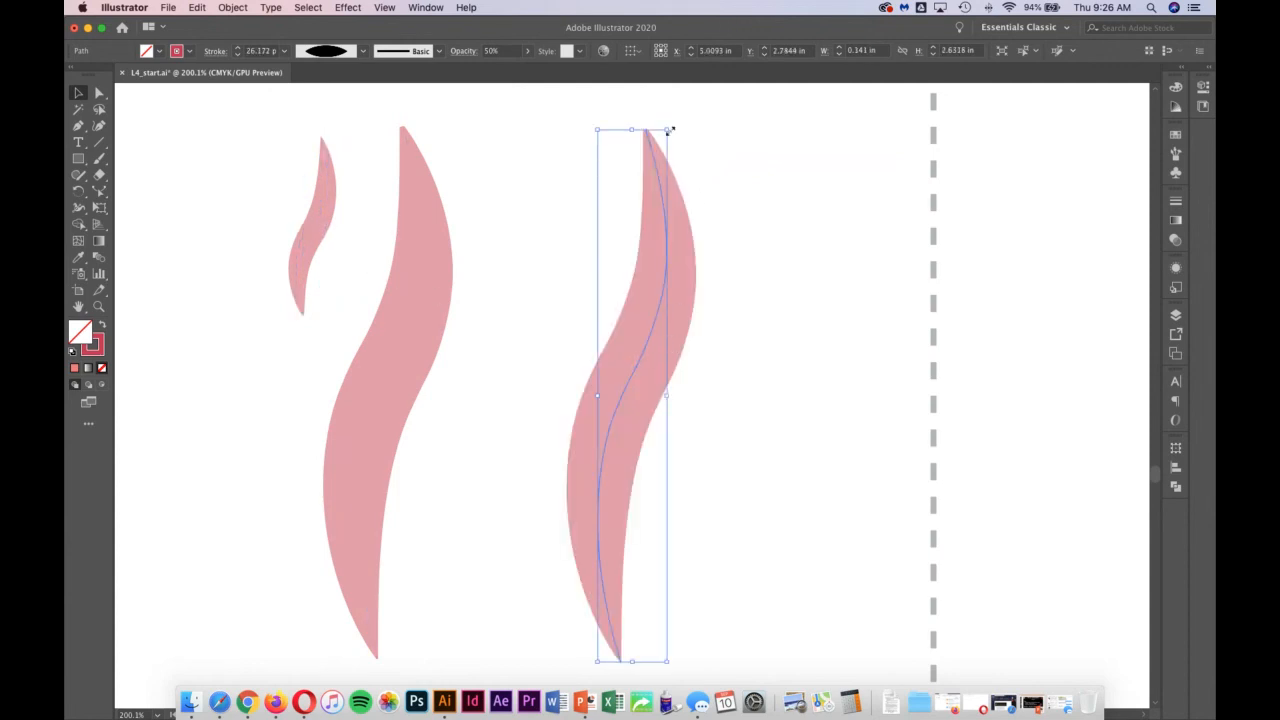
pyautogui.moveTo(668, 128)
pyautogui.mouseDown()
pyautogui.moveTo(623, 257)
pyautogui.moveTo(620, 565)
pyautogui.moveTo(483, 494)
pyautogui.moveTo(446, 520)
pyautogui.moveTo(480, 538)
pyautogui.moveTo(444, 537)
pyautogui.mouseUp()
pyautogui.click(626, 517)
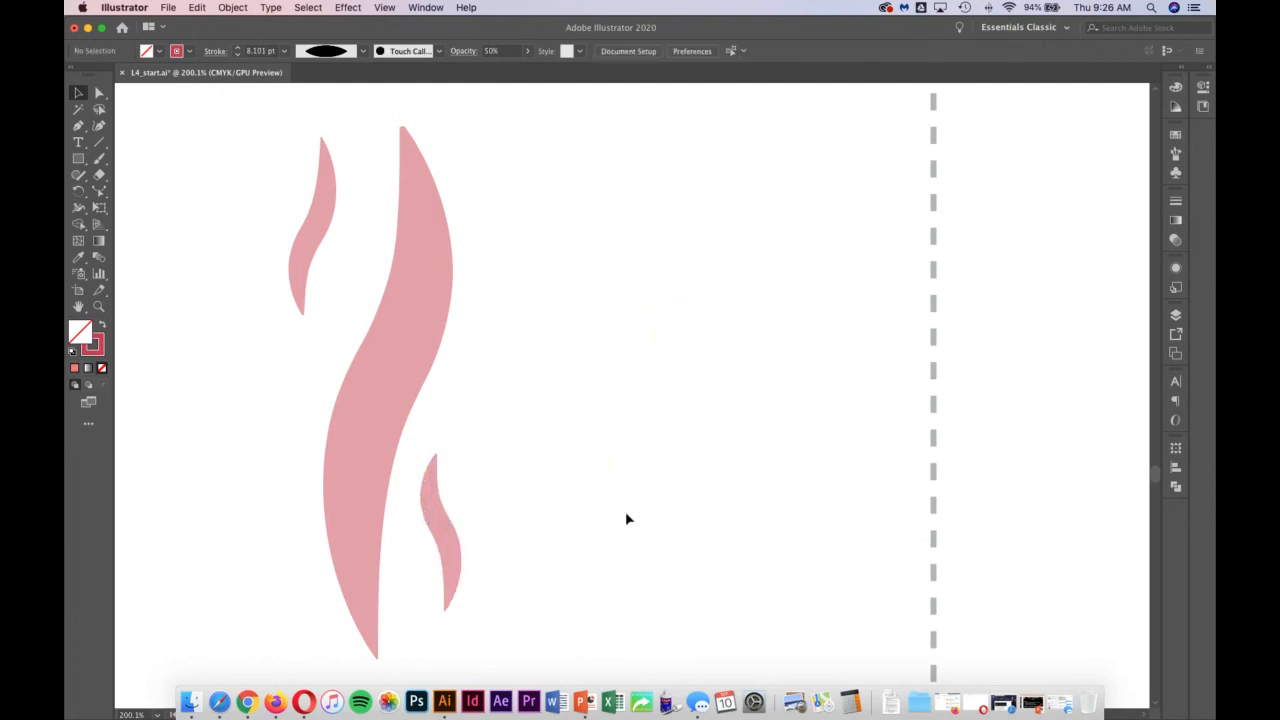
# Step: Select all three wavy smoke shapes on the Start side and group them
pyautogui.moveTo(588, 634); pyautogui.dragTo(245, 151)
pyautogui.rightClick(420, 263)
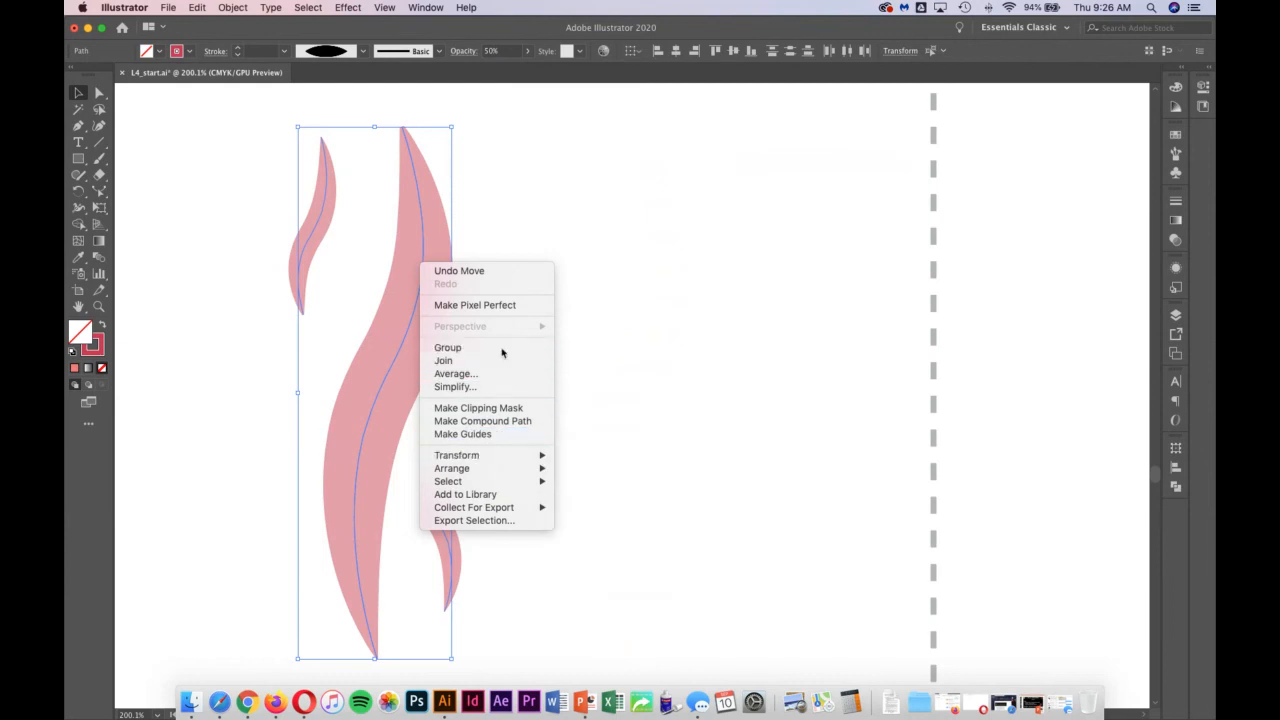
pyautogui.click(448, 347)
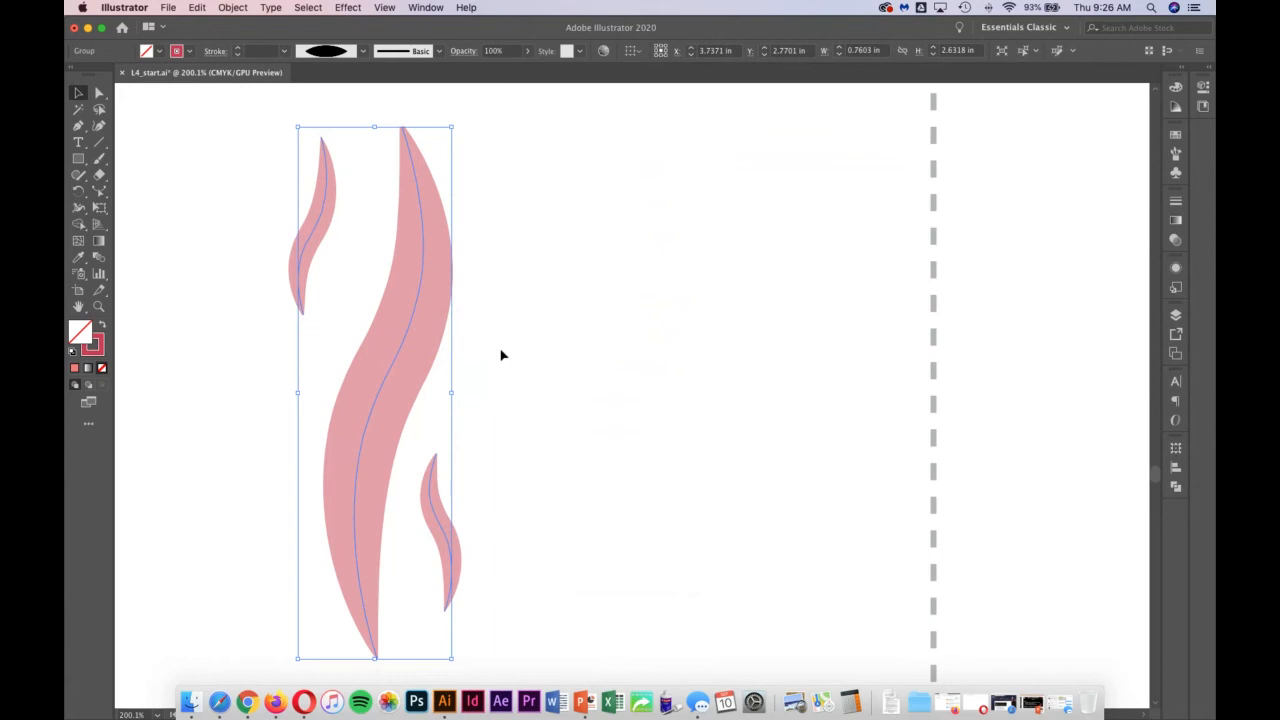
# Step: Move the Start car and the Start dome tent onto the Happy Camper poster, side by side between the pine trees
pyautogui.doubleClick(79, 307)
pyautogui.click(98, 307)
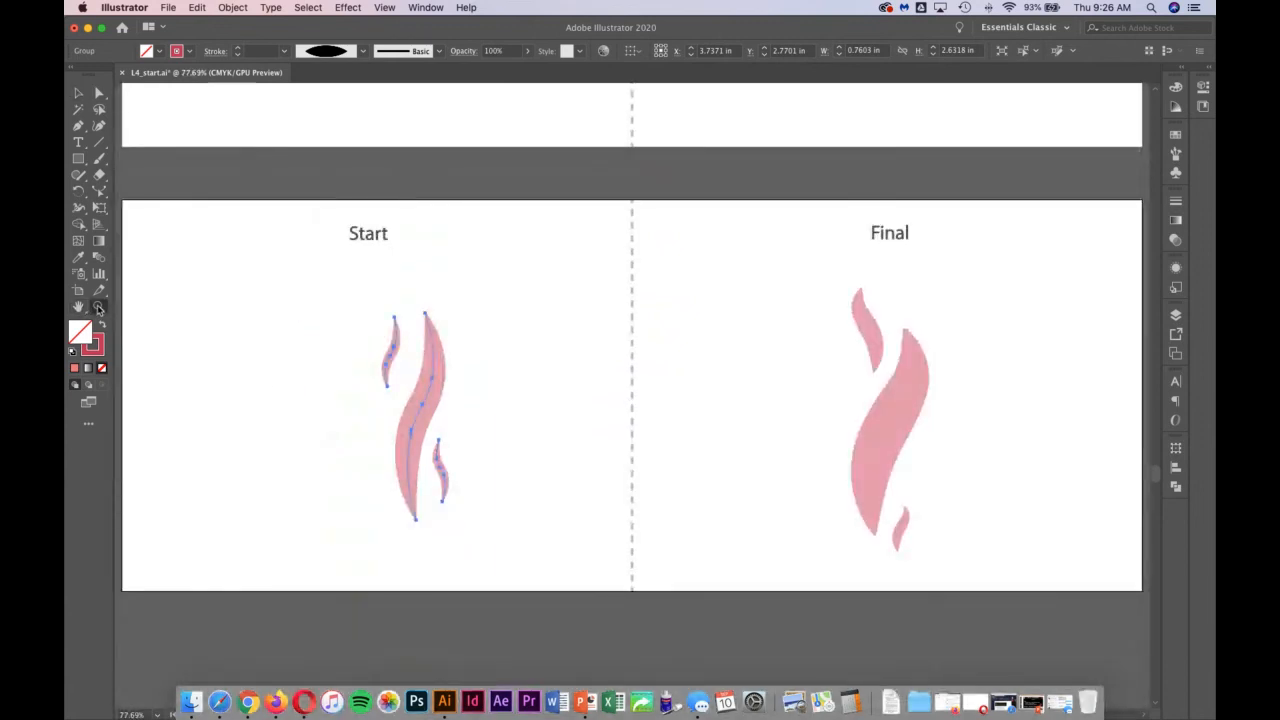
pyautogui.moveTo(638, 369); pyautogui.dragTo(336, 336)
pyautogui.hscroll(-1, 336, 336)
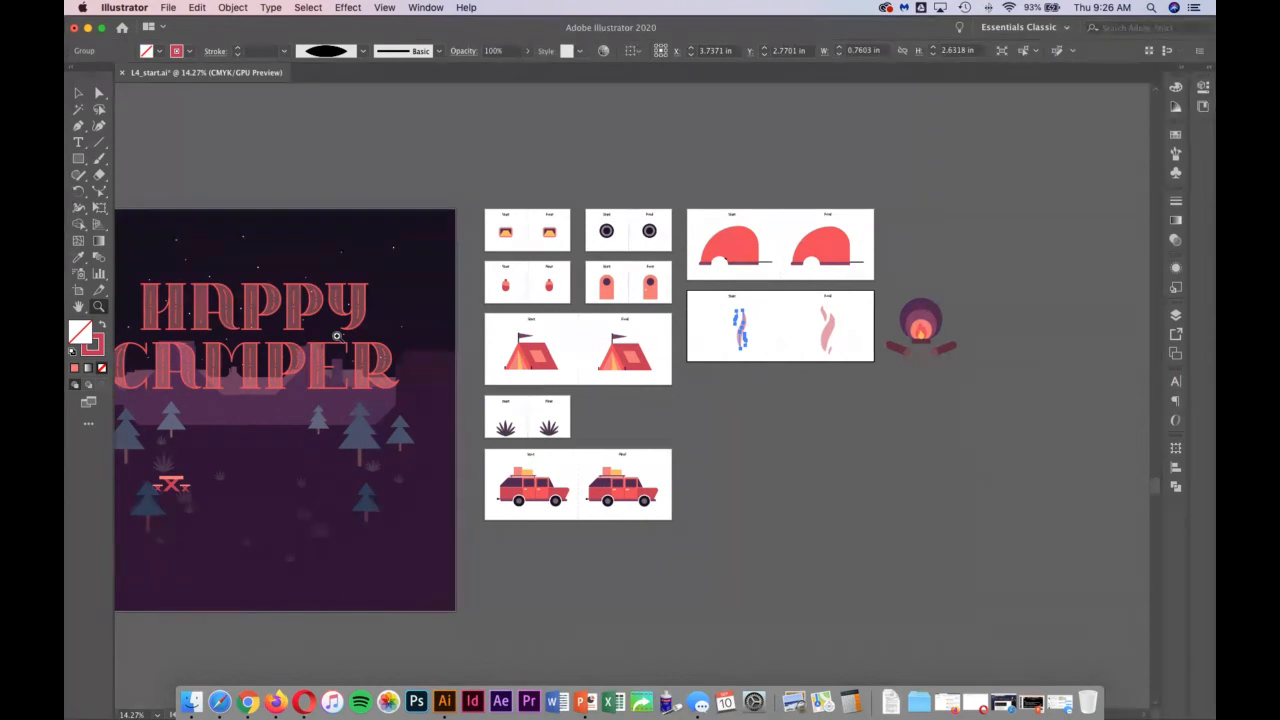
pyautogui.hscroll(-5, 368, 374)
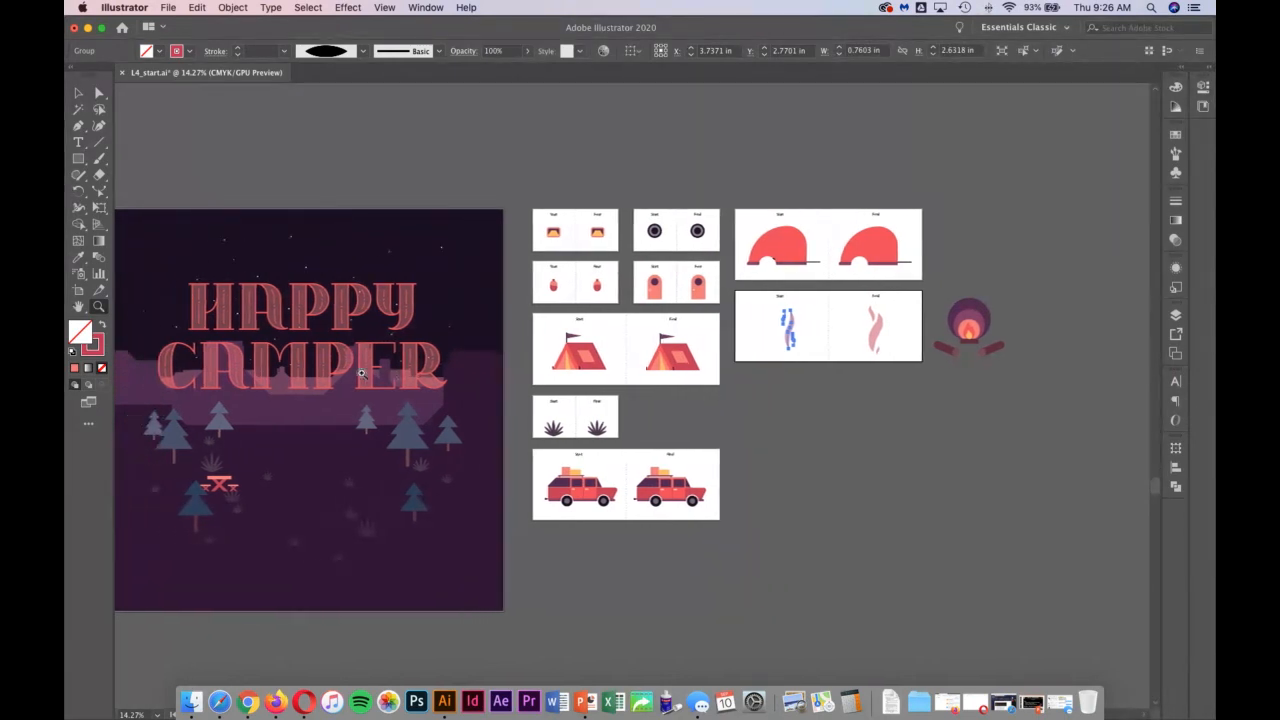
pyautogui.press('v')
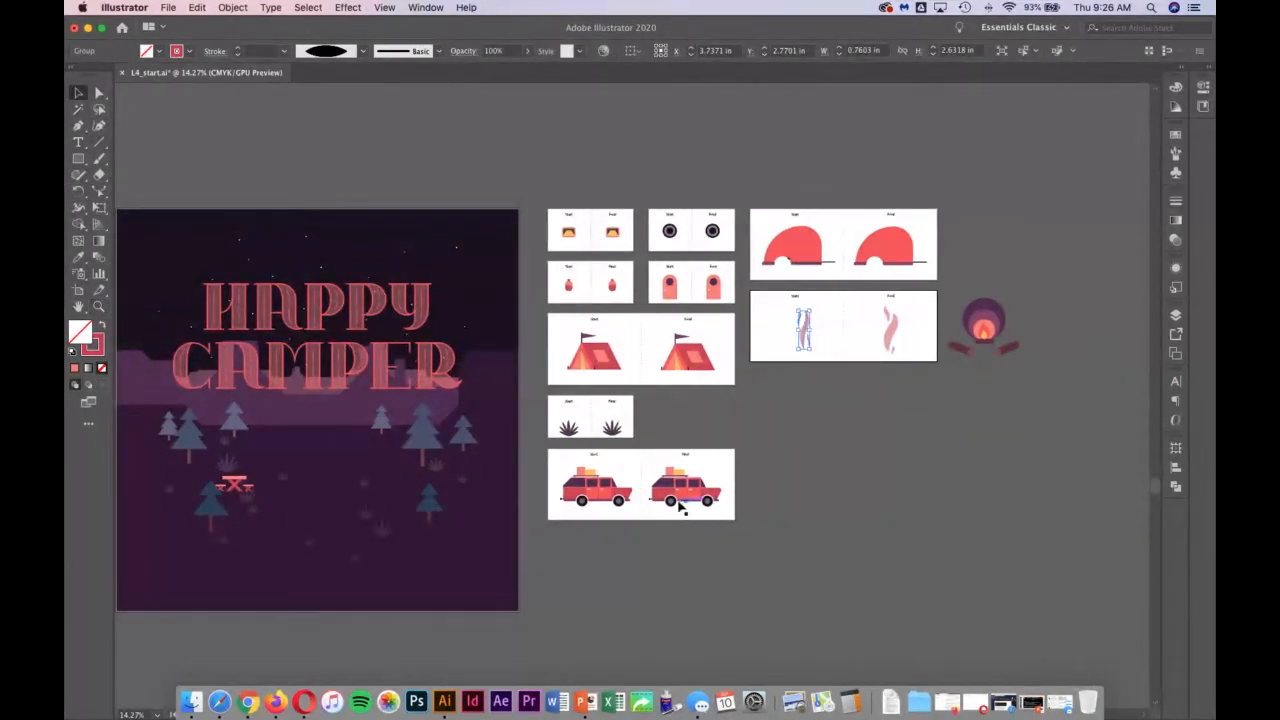
pyautogui.click(620, 497)
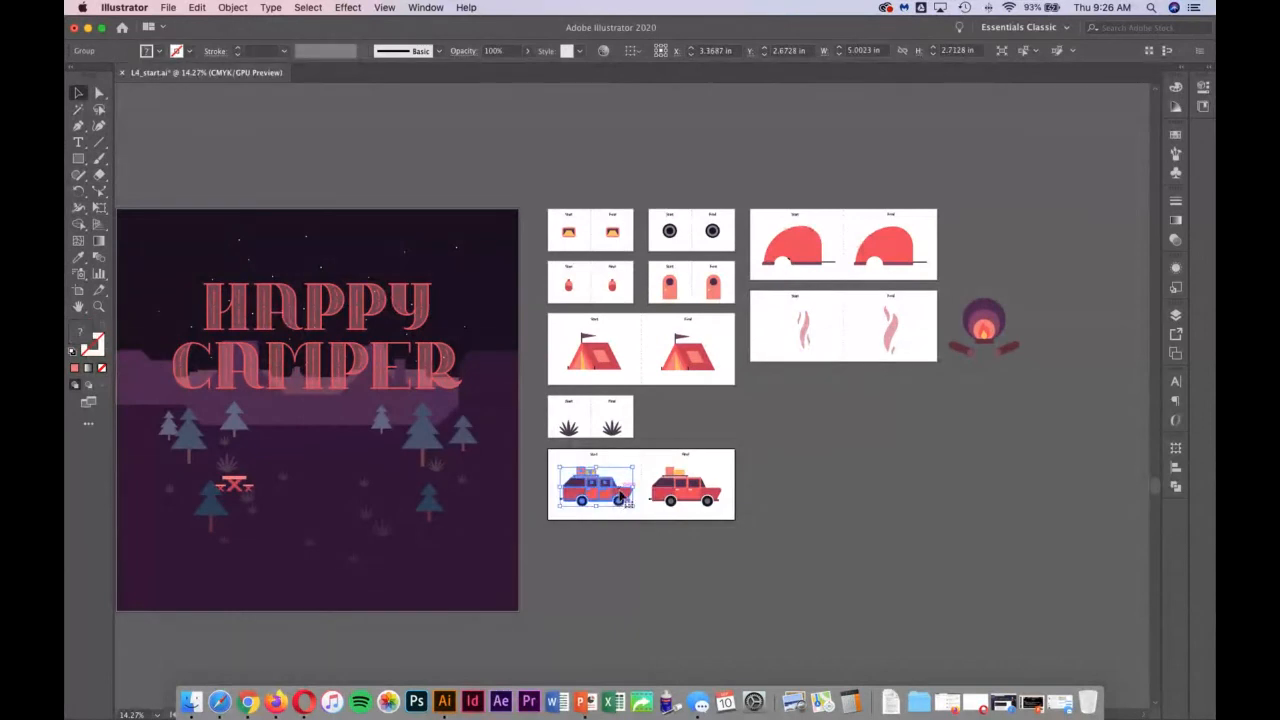
pyautogui.moveTo(620, 497); pyautogui.dragTo(370, 448)
pyautogui.click(812, 251)
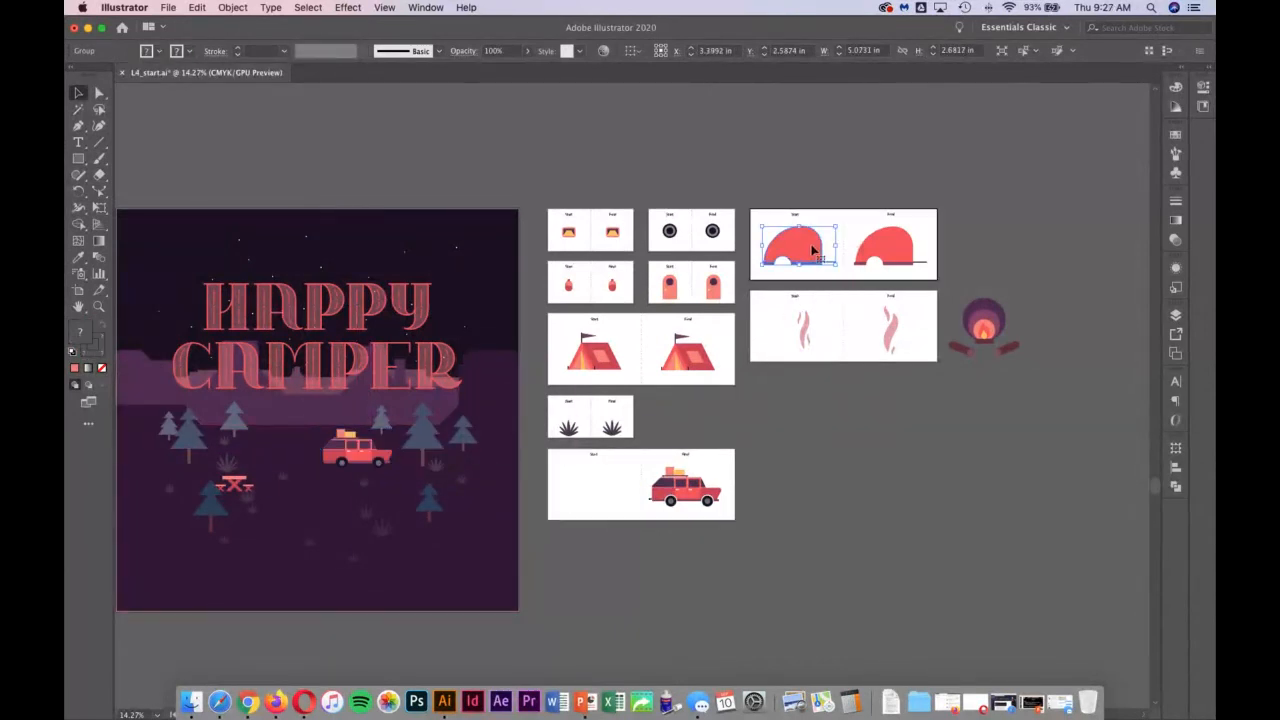
pyautogui.moveTo(812, 251); pyautogui.dragTo(297, 450)
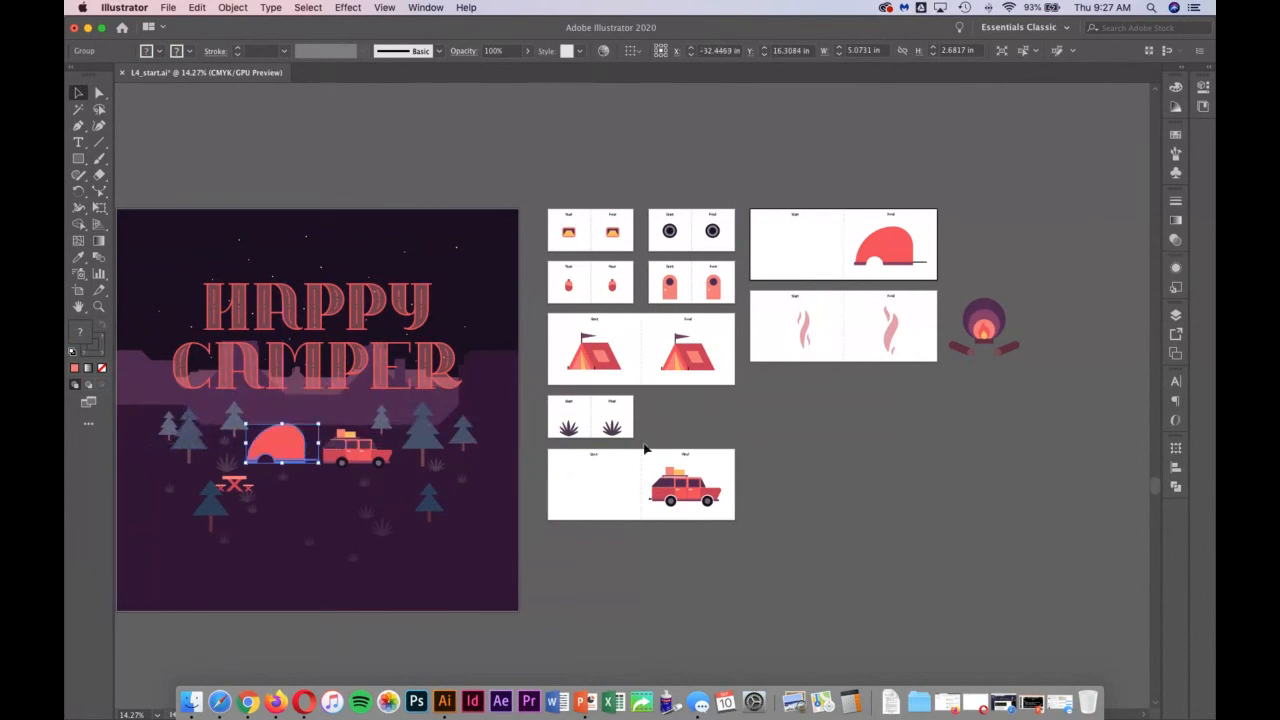
# Step: Move the Start wheel under the camper on the poster, the campfire to the poster's lower centre, and the smoke above the fire
pyautogui.moveTo(670, 232); pyautogui.dragTo(267, 463)
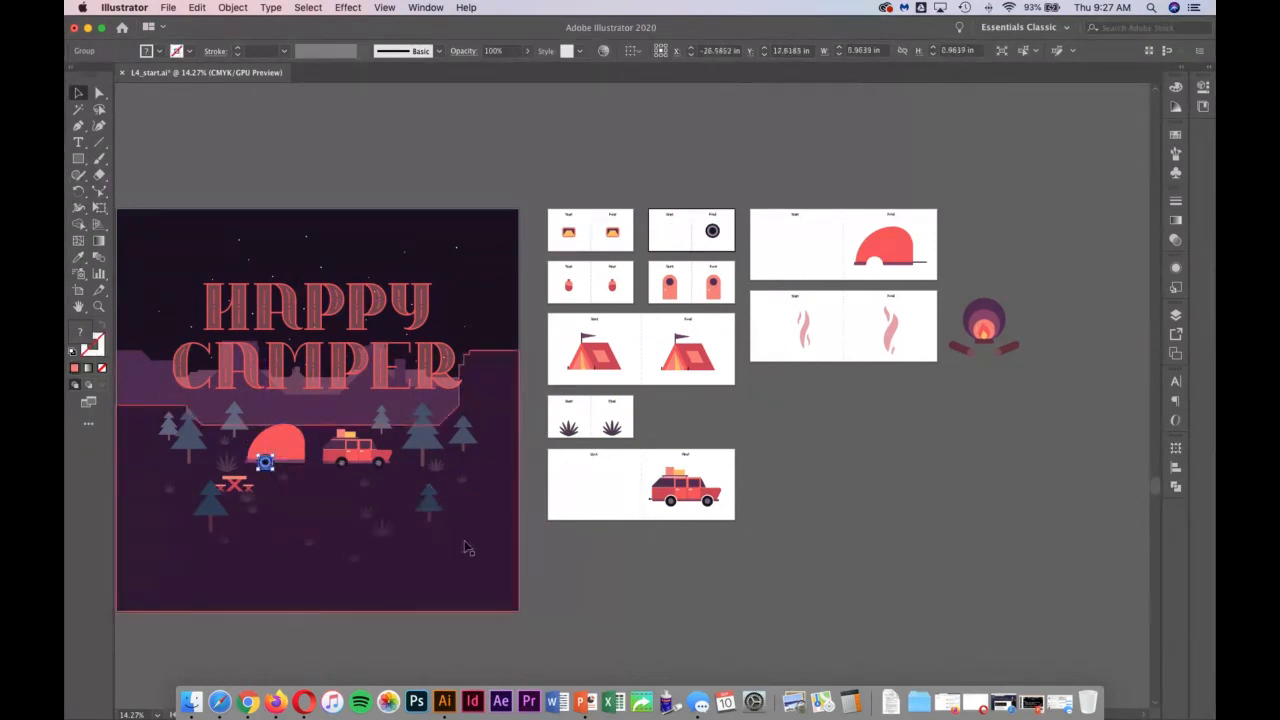
pyautogui.hscroll(-2, 560, 545)
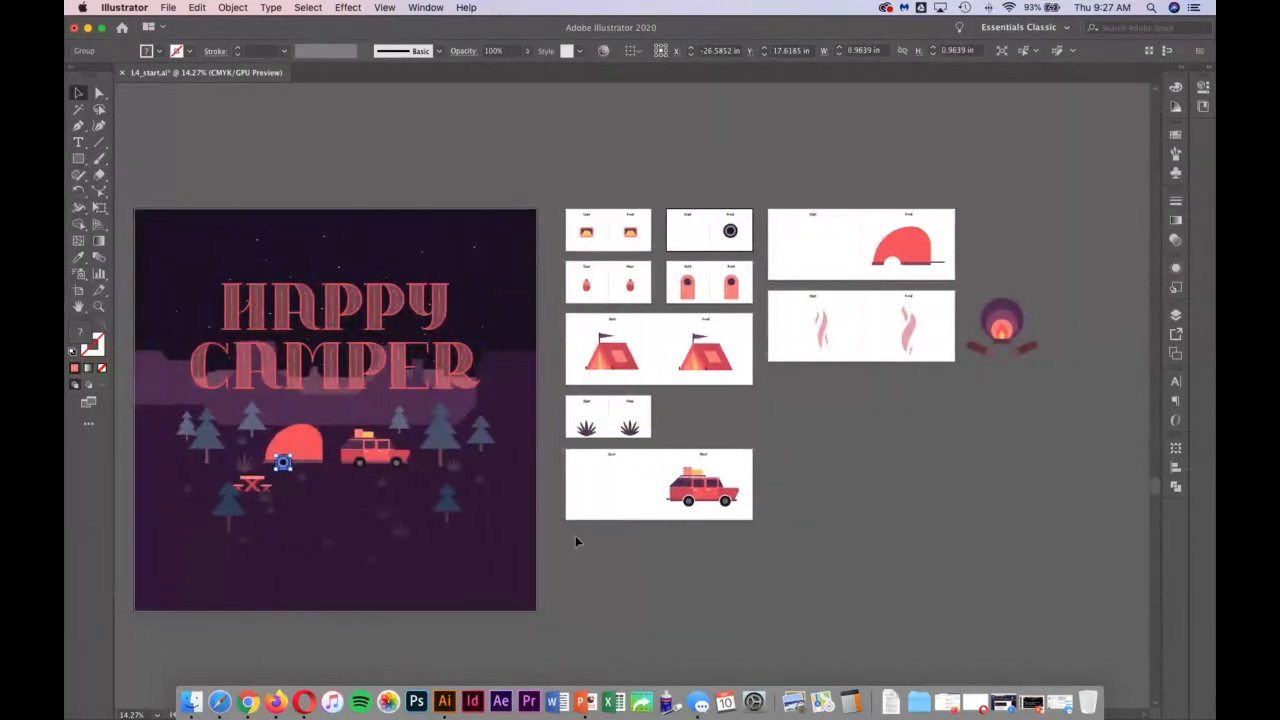
pyautogui.moveTo(997, 328); pyautogui.dragTo(330, 531)
pyautogui.moveTo(818, 330); pyautogui.dragTo(334, 476)
pyautogui.click(437, 562)
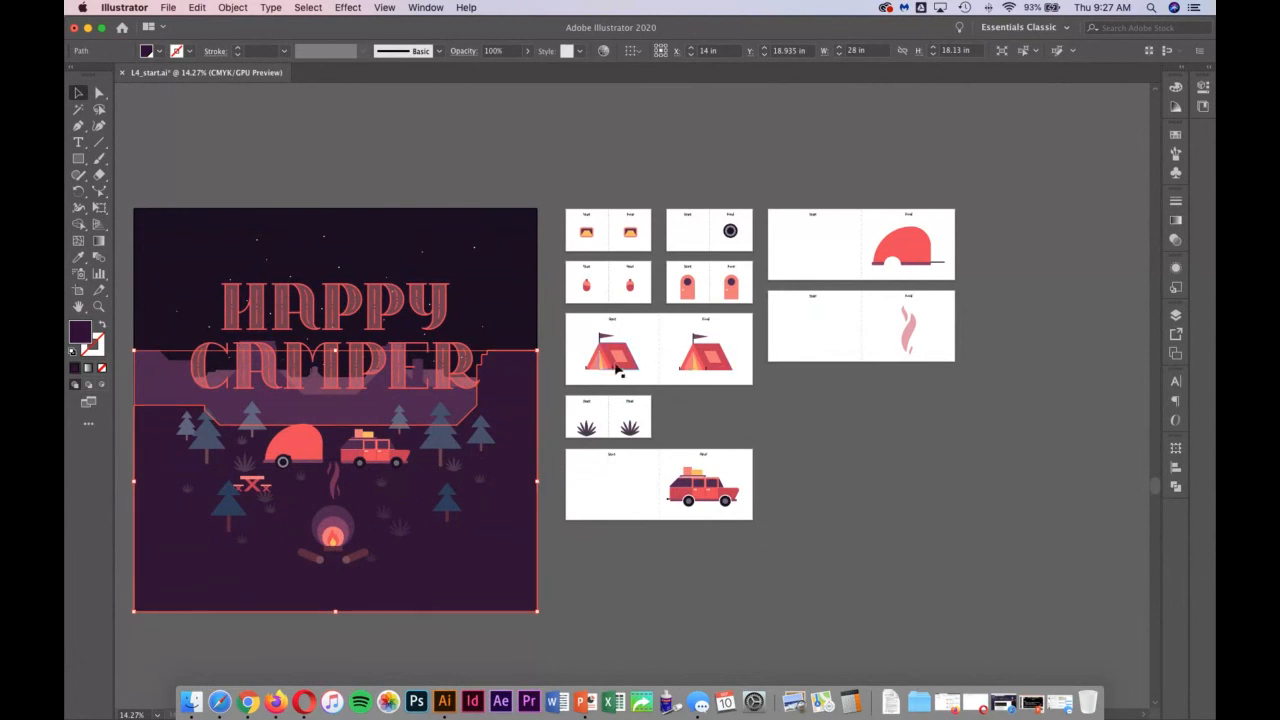
# Step: Move the remaining Start pieces onto the poster: tent below the car, door, window and lantern at the camper, plant beside the campfire
pyautogui.moveTo(617, 369); pyautogui.dragTo(399, 501)
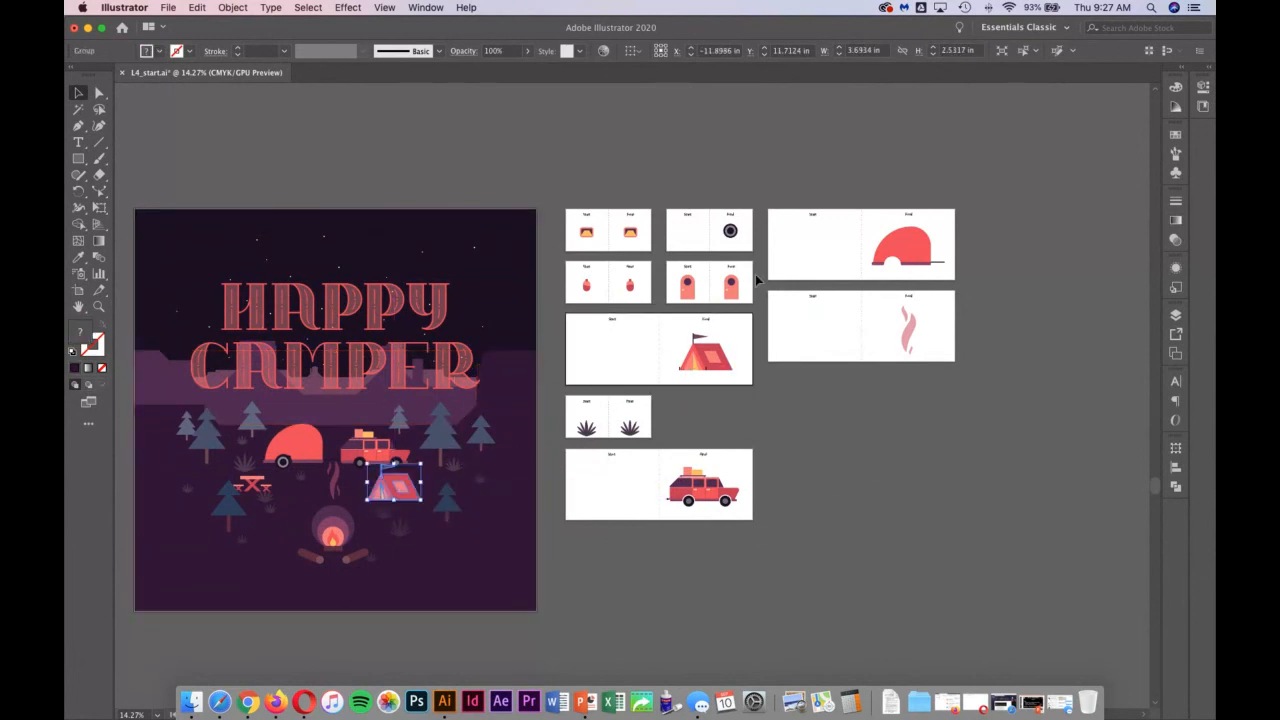
pyautogui.moveTo(680, 289); pyautogui.dragTo(302, 452)
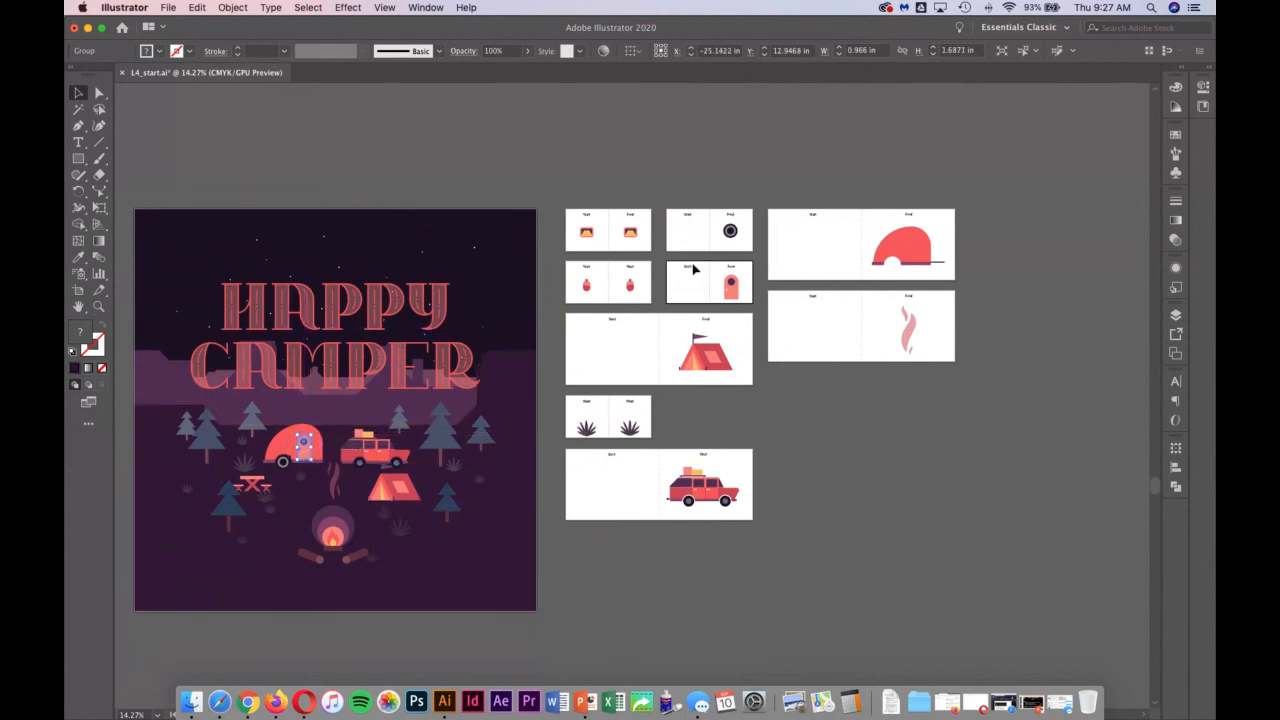
pyautogui.moveTo(630, 292); pyautogui.dragTo(328, 455)
pyautogui.moveTo(586, 234); pyautogui.dragTo(285, 447)
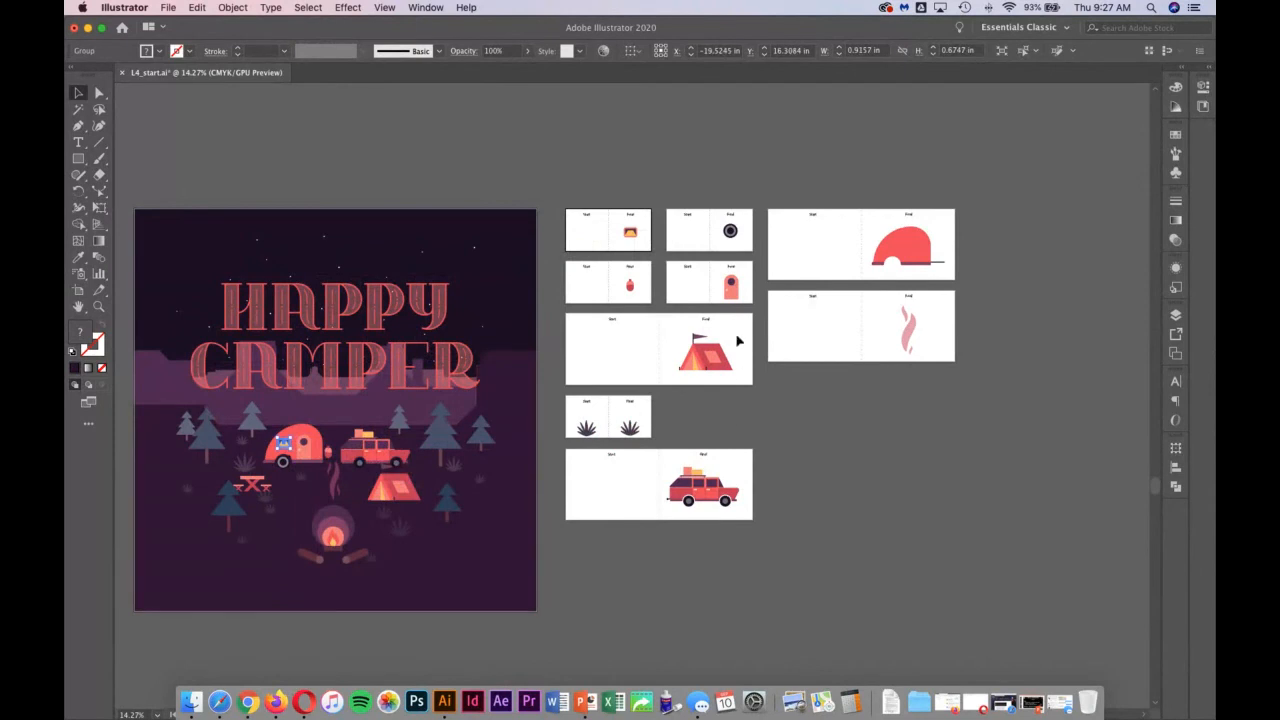
pyautogui.moveTo(587, 428); pyautogui.dragTo(278, 530)
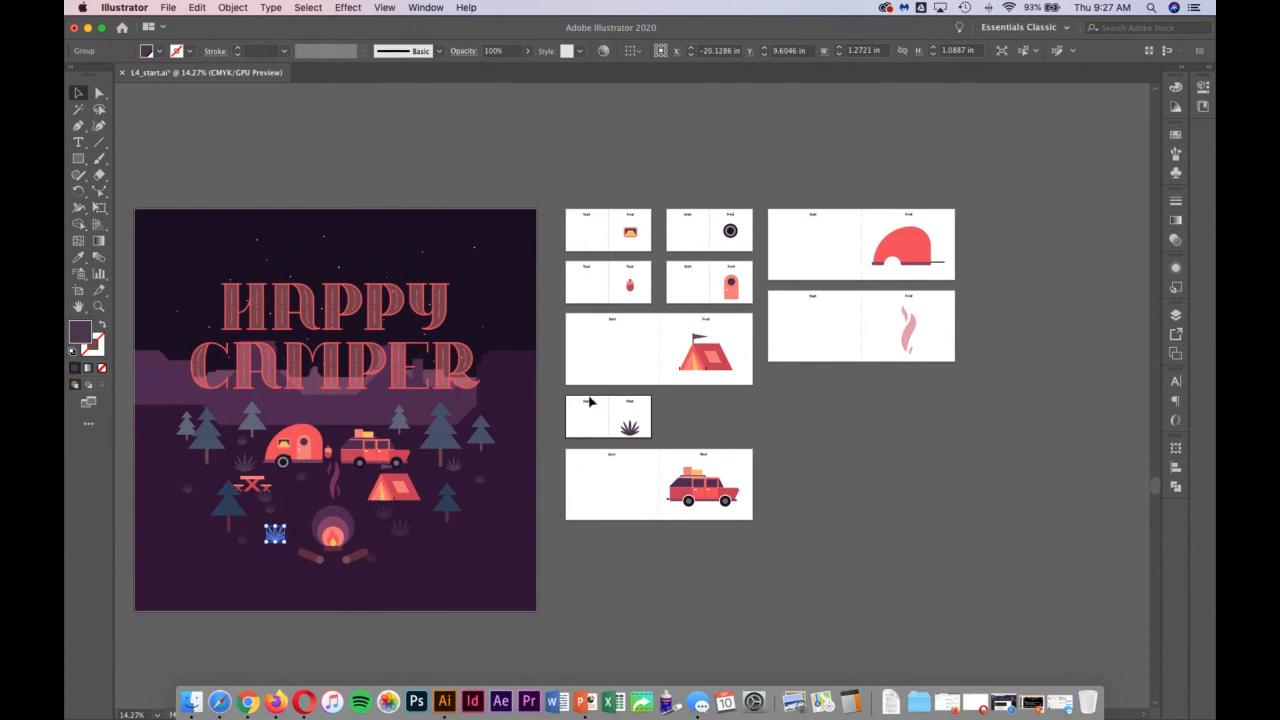
pyautogui.hscroll(-5, 593, 402)
pyautogui.click(174, 361)
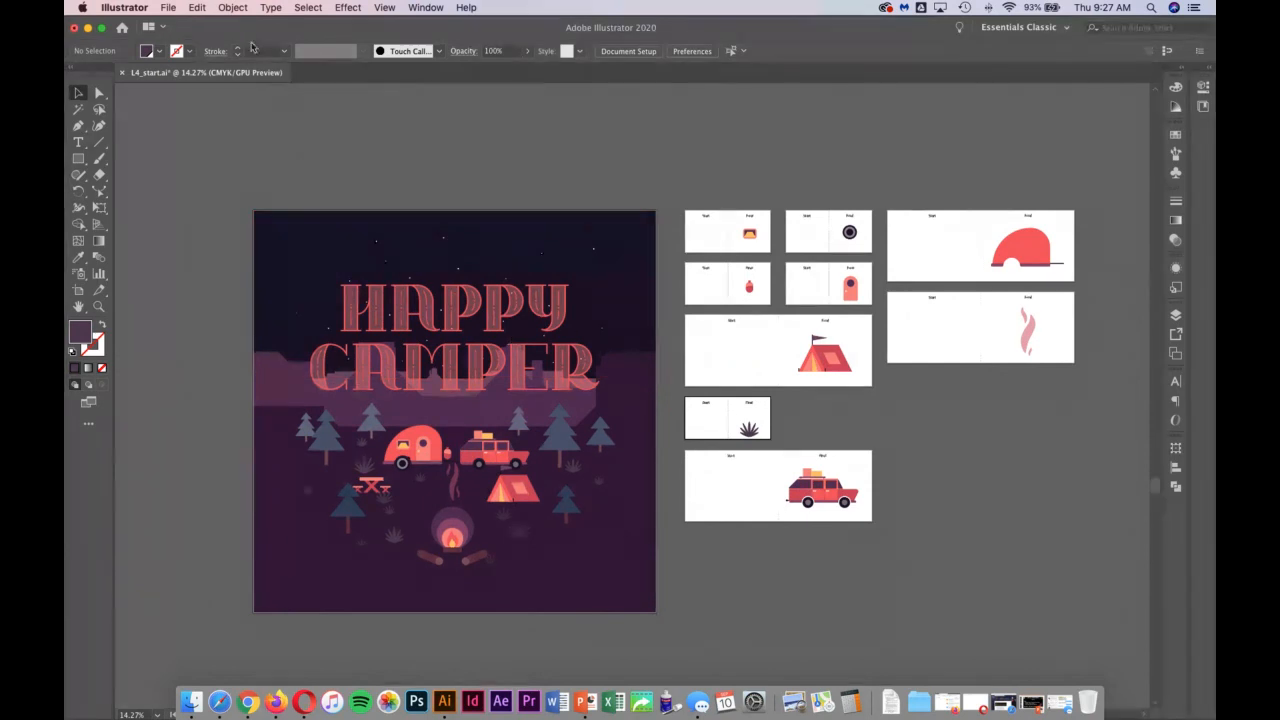
# Step: Save the finished poster document L4_start.ai
pyautogui.click(169, 7)
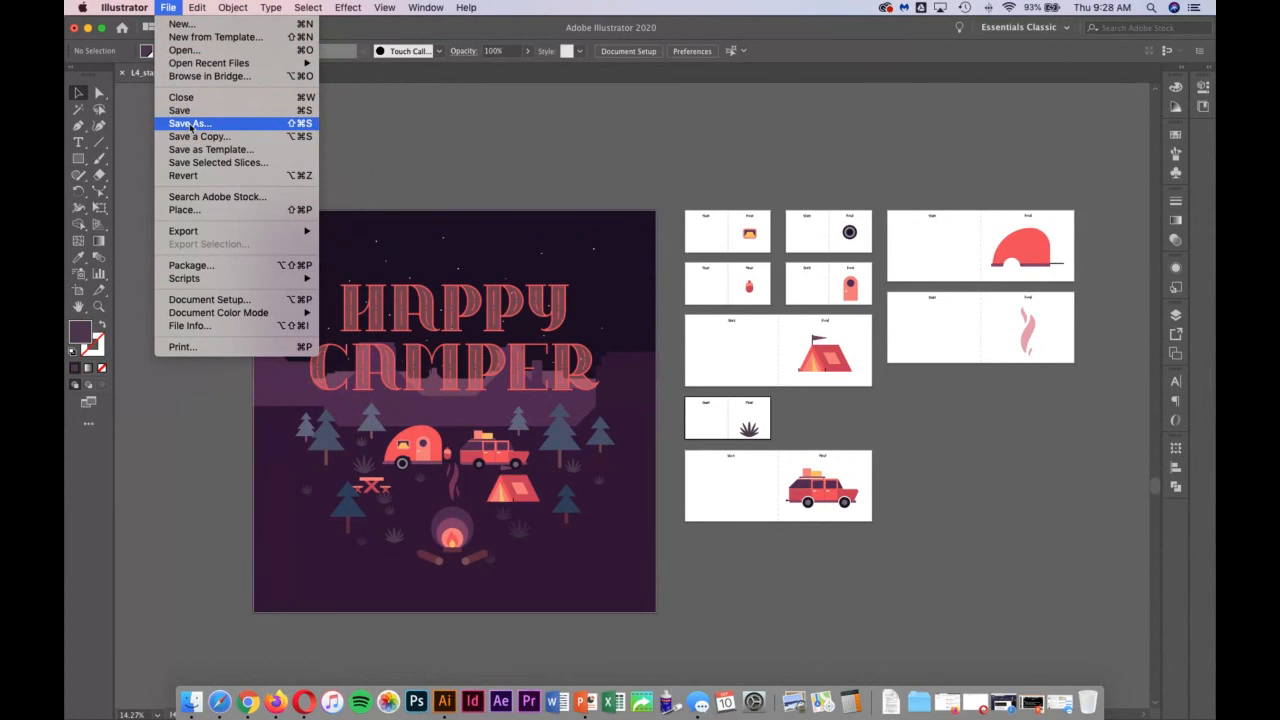
pyautogui.click(170, 7)
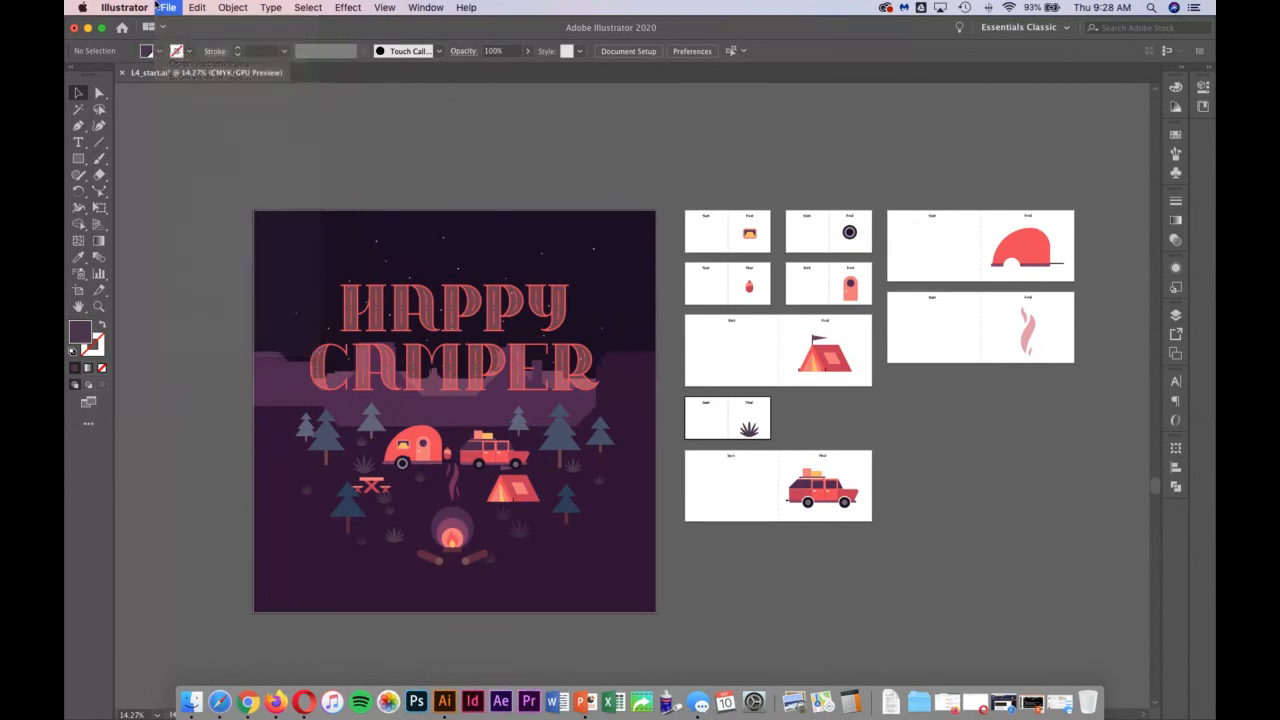
pyautogui.click(172, 7)
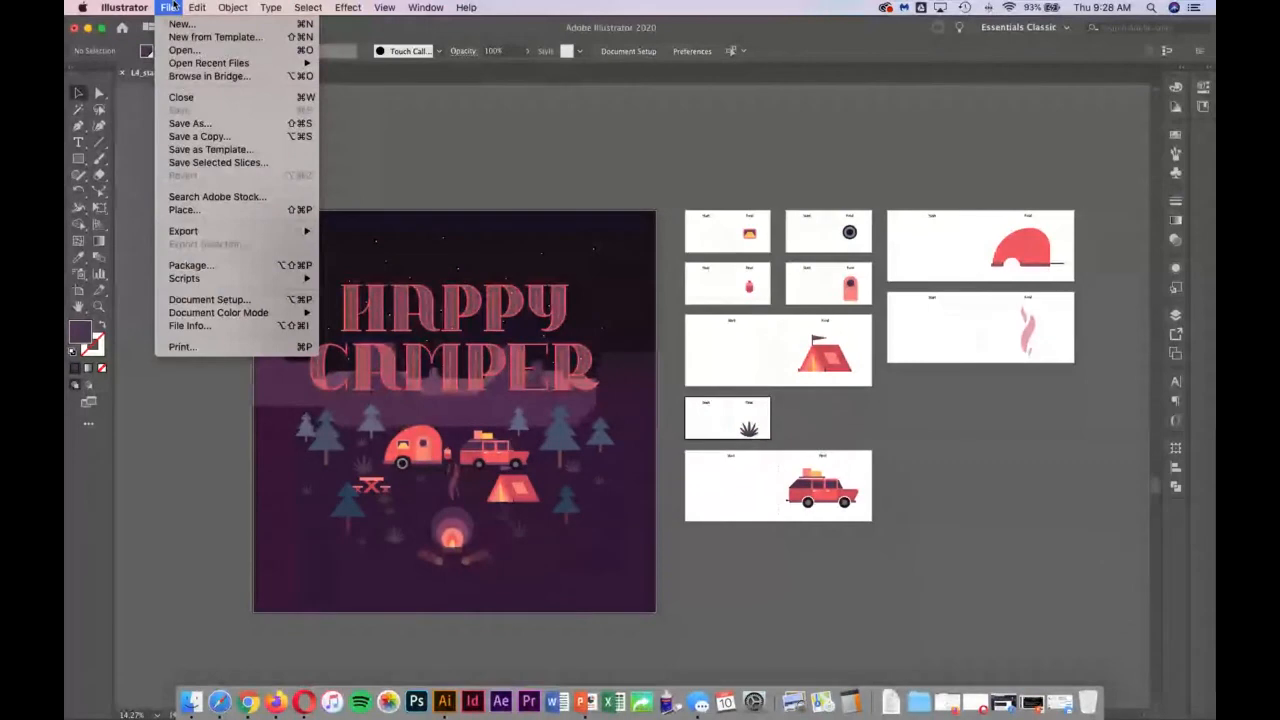
pyautogui.moveTo(247, 238)
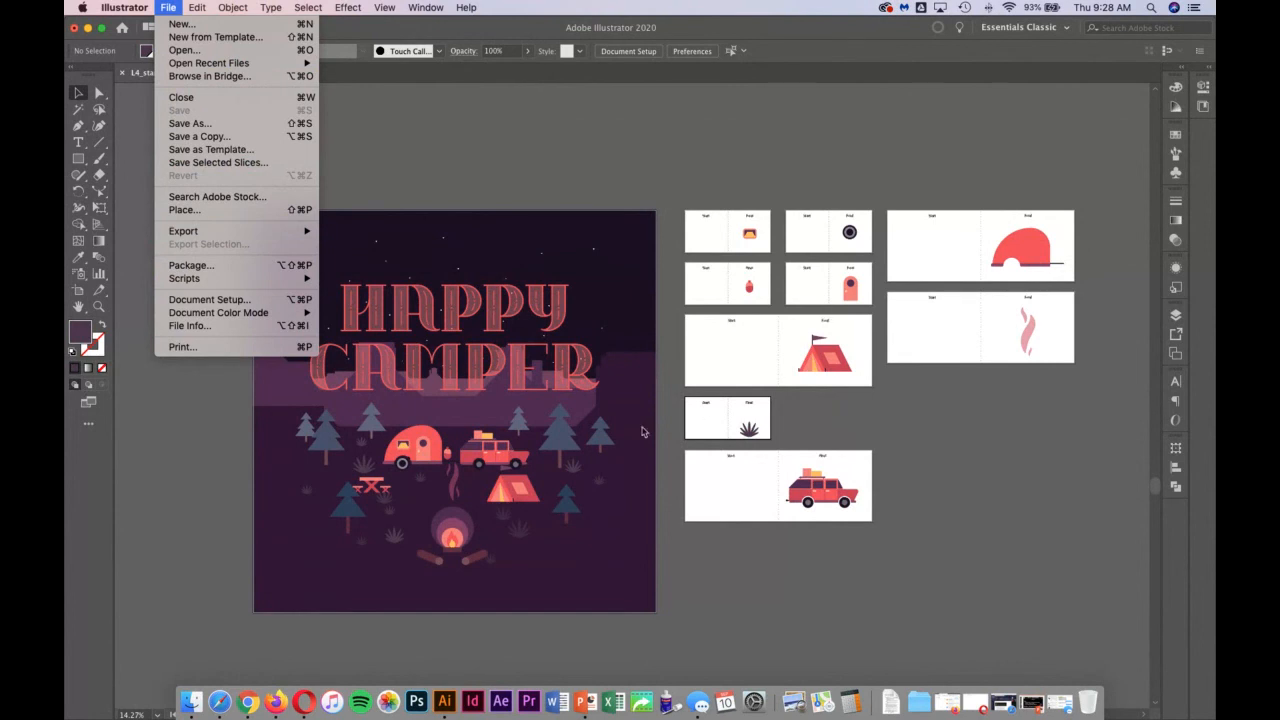
pyautogui.click(452, 155)
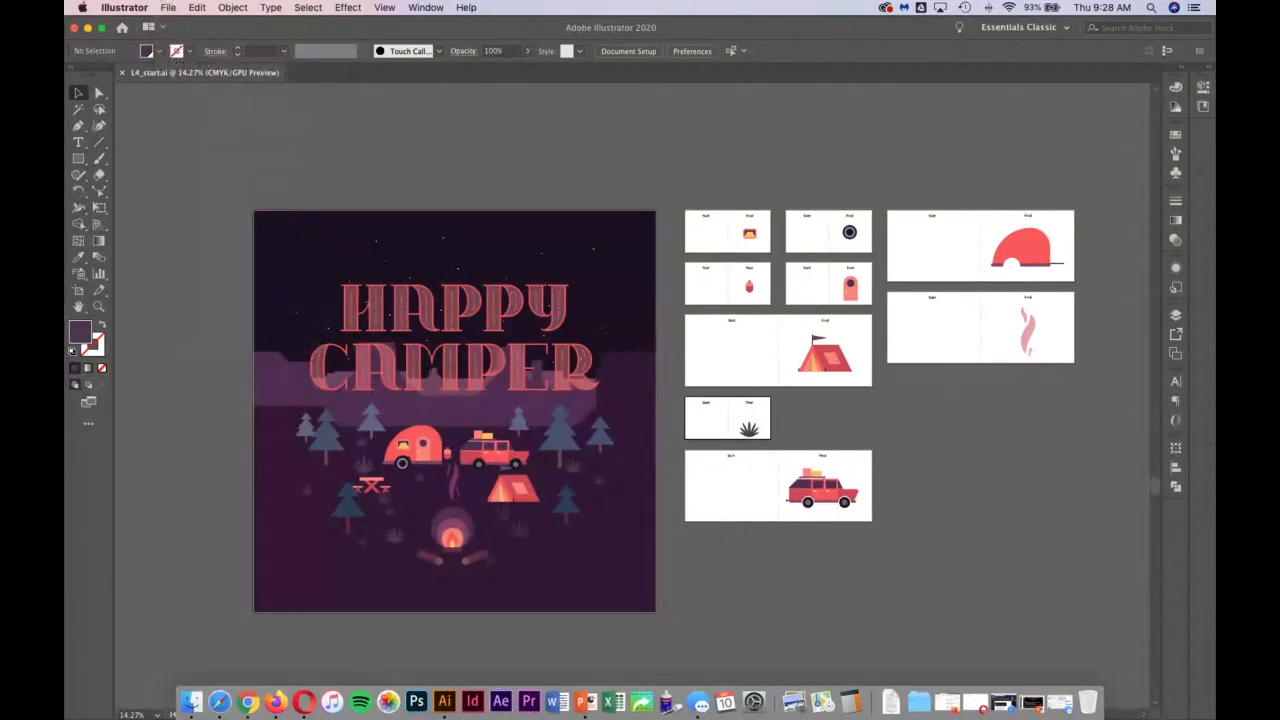
pyautogui.click(606, 294)
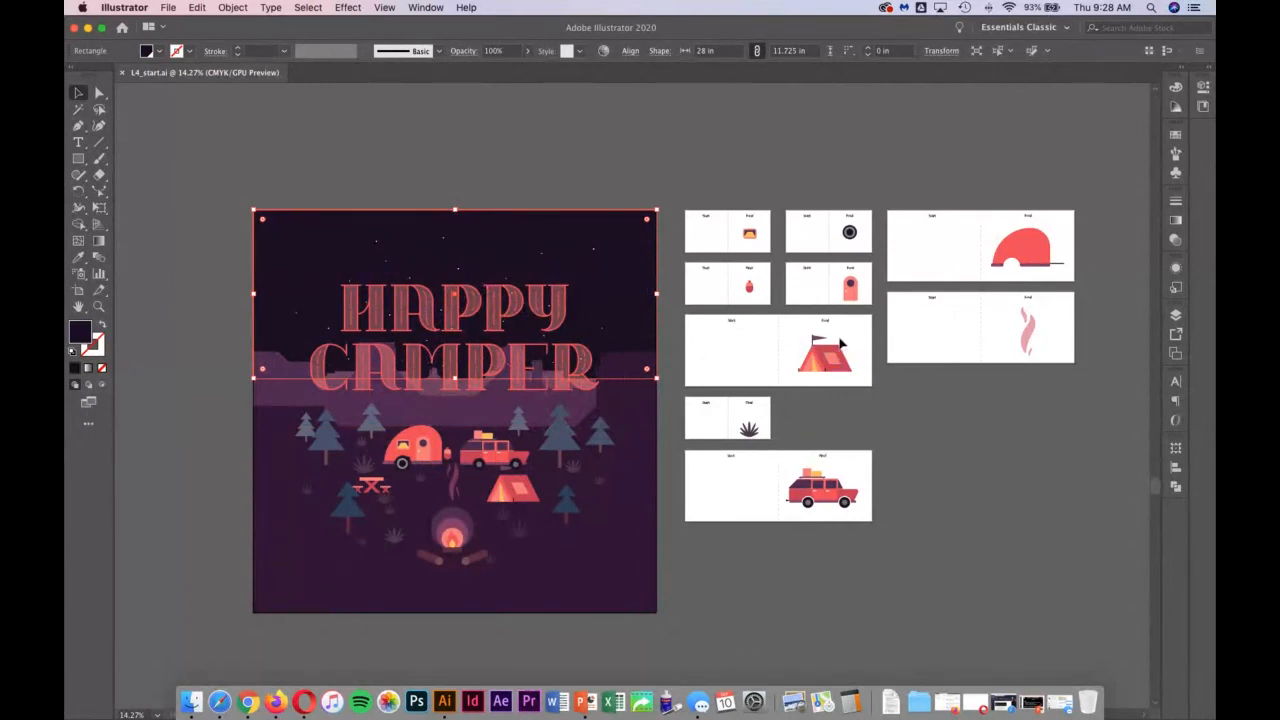
pyautogui.click(840, 344)
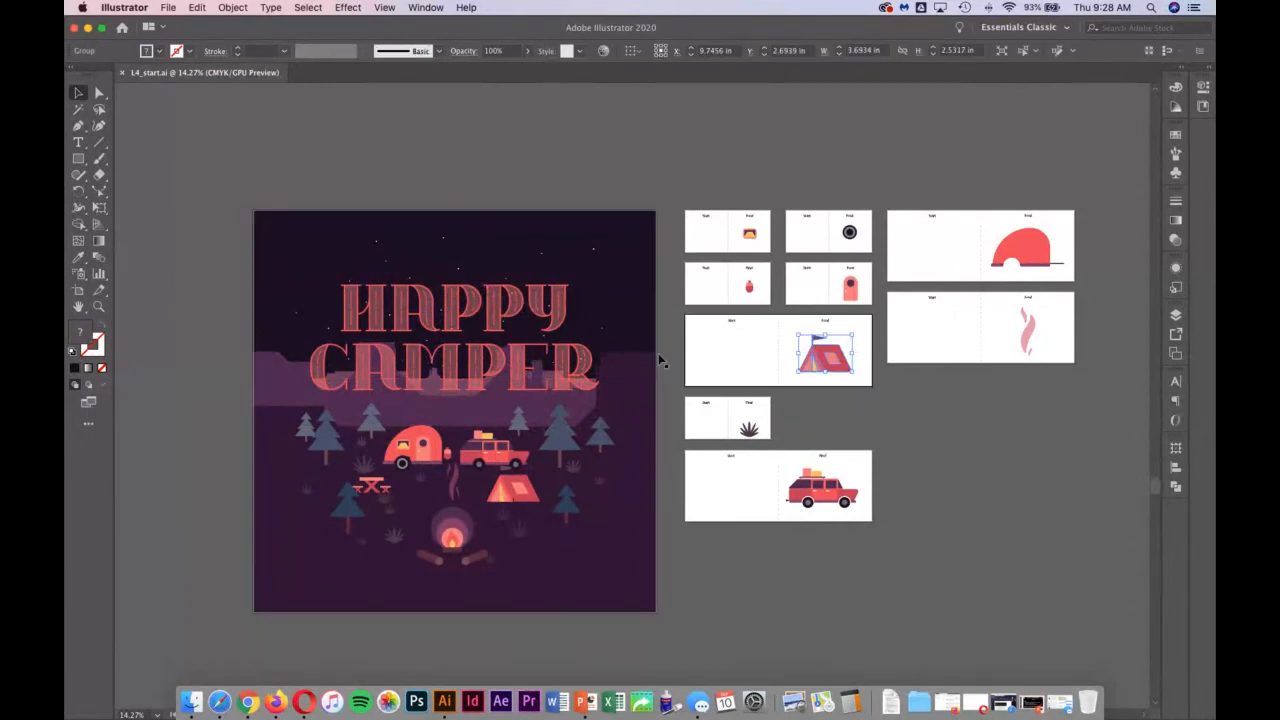
pyautogui.click(168, 7)
pyautogui.moveTo(190, 229)
pyautogui.click(390, 254)
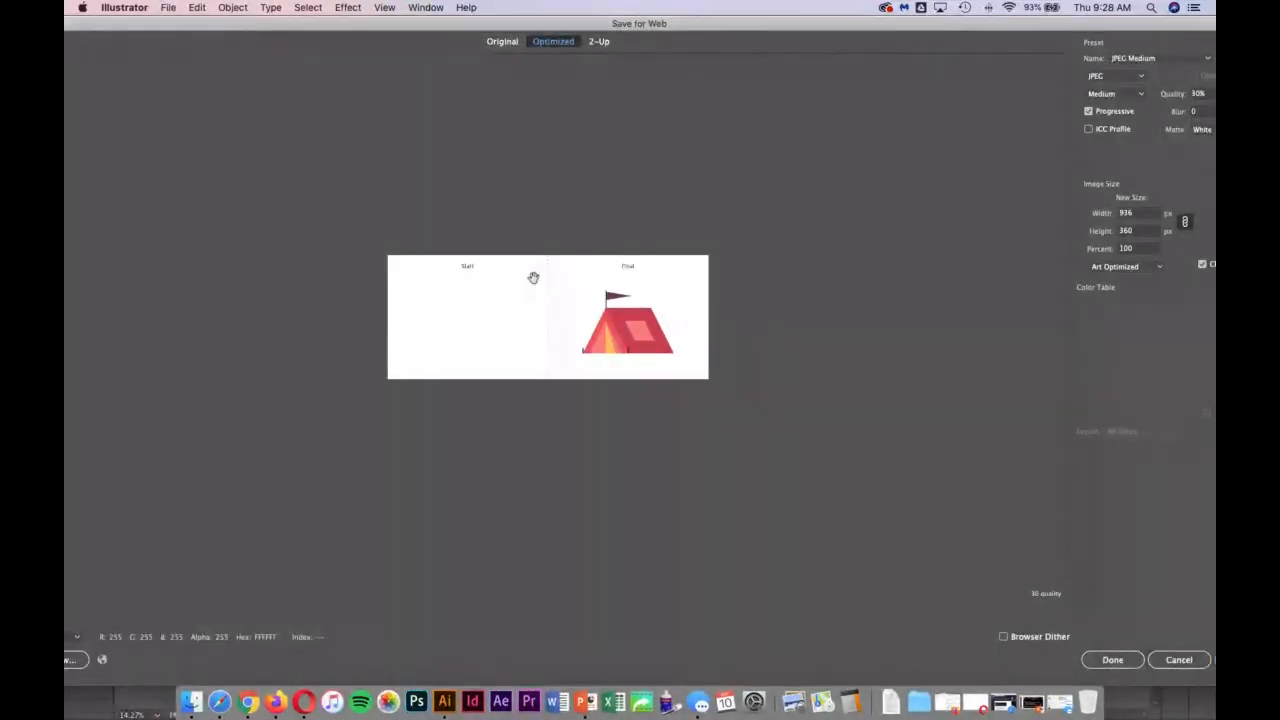
pyautogui.click(1178, 660)
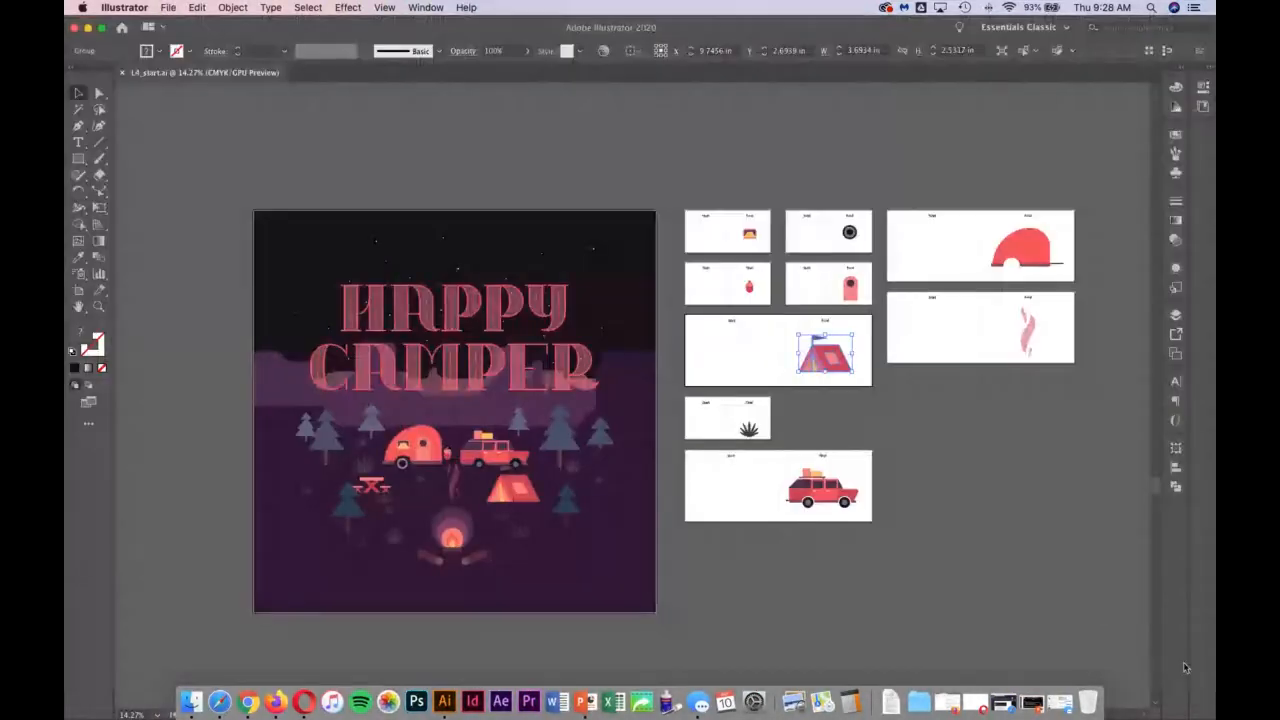
# Step: Save all artboards to the Desktop as an Adobe PDF, named with the surname followed by -l4, using the Illustrator Default preset
pyautogui.click(520, 256)
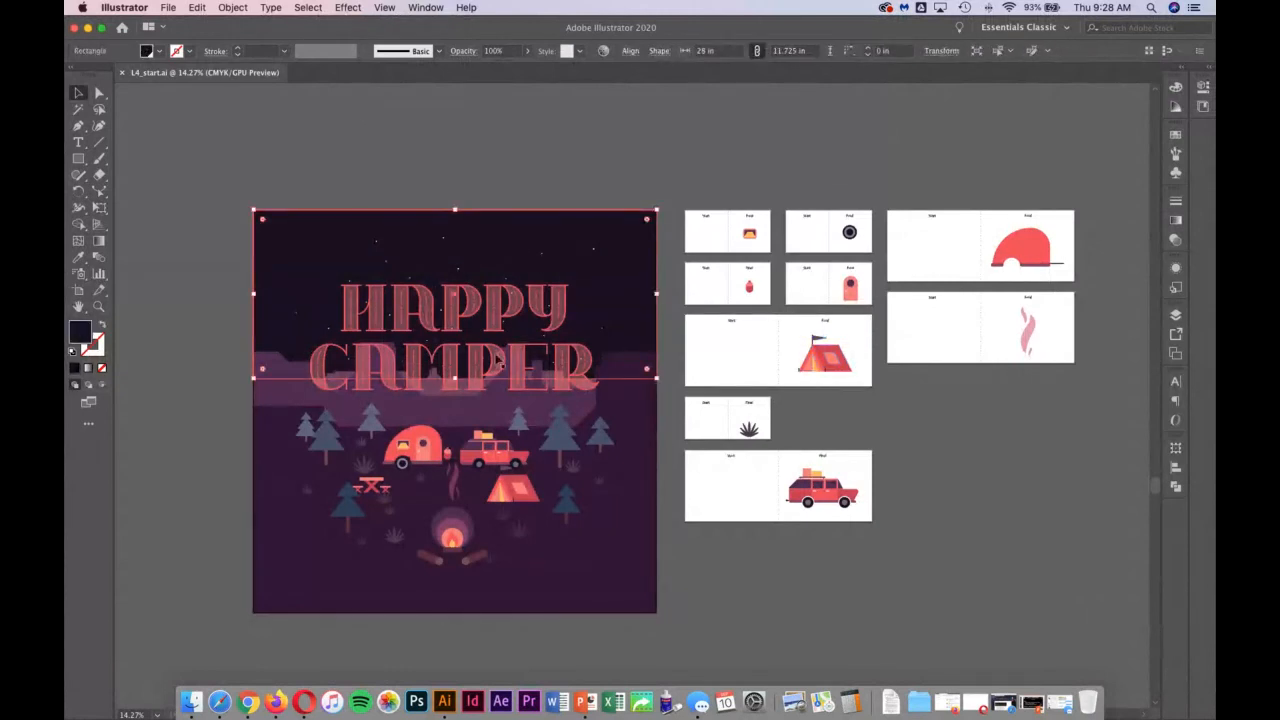
pyautogui.scroll(1, 393, 356)
pyautogui.click(168, 7)
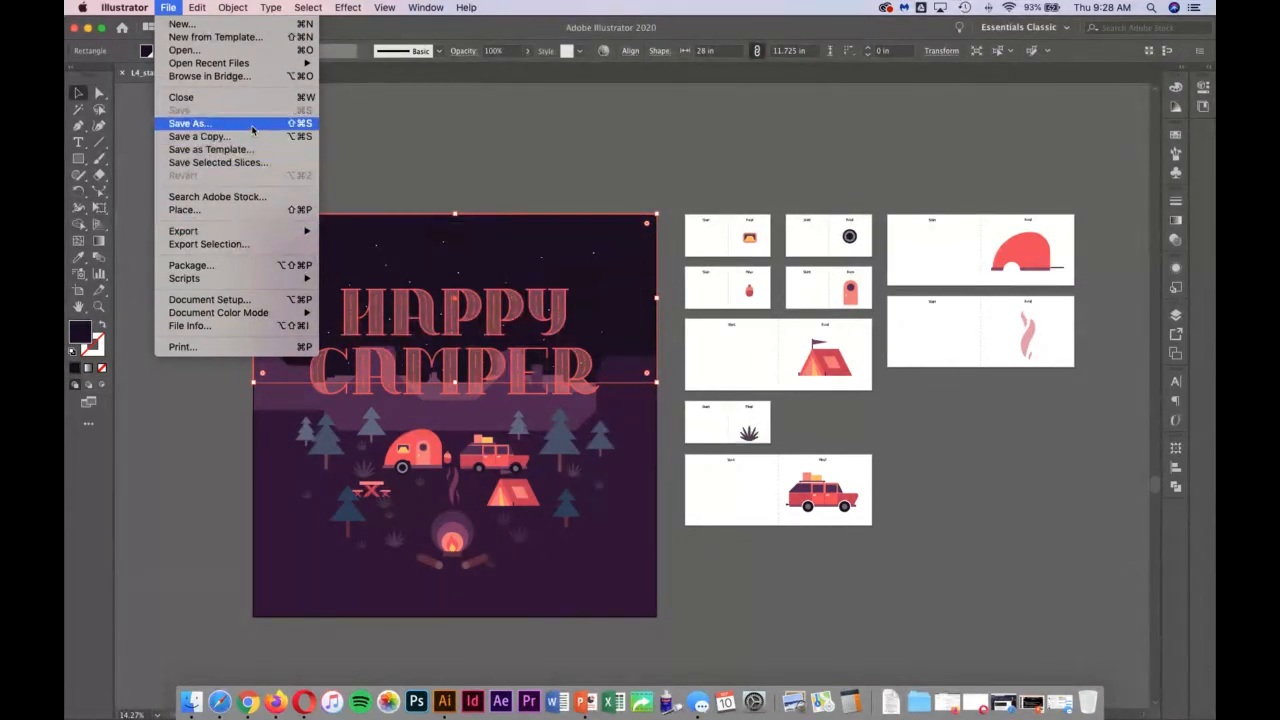
pyautogui.click(252, 126)
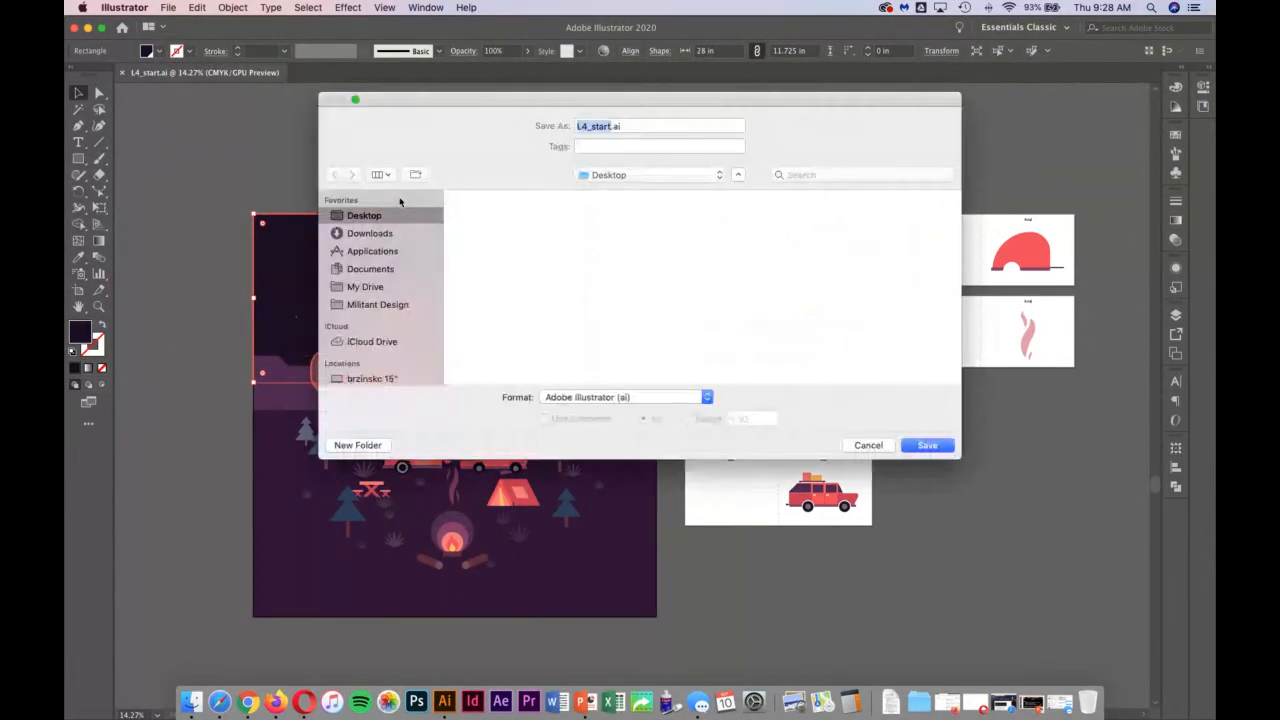
pyautogui.click(592, 398)
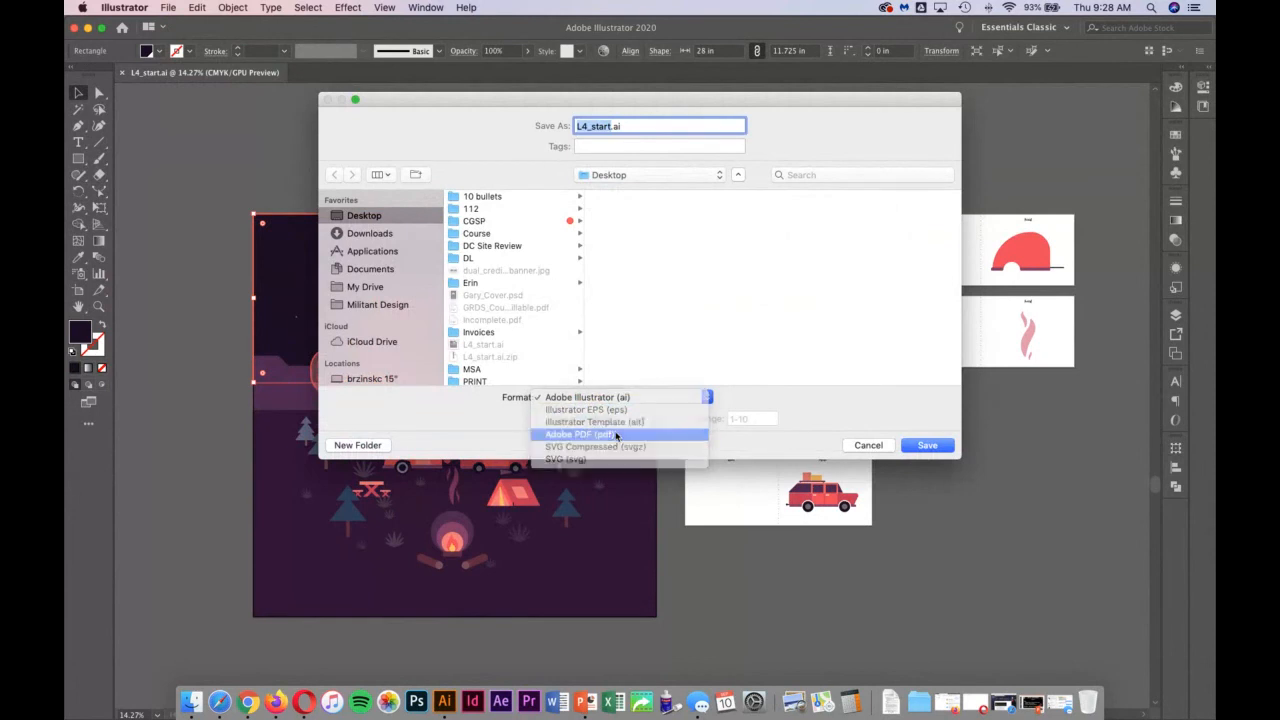
pyautogui.click(616, 436)
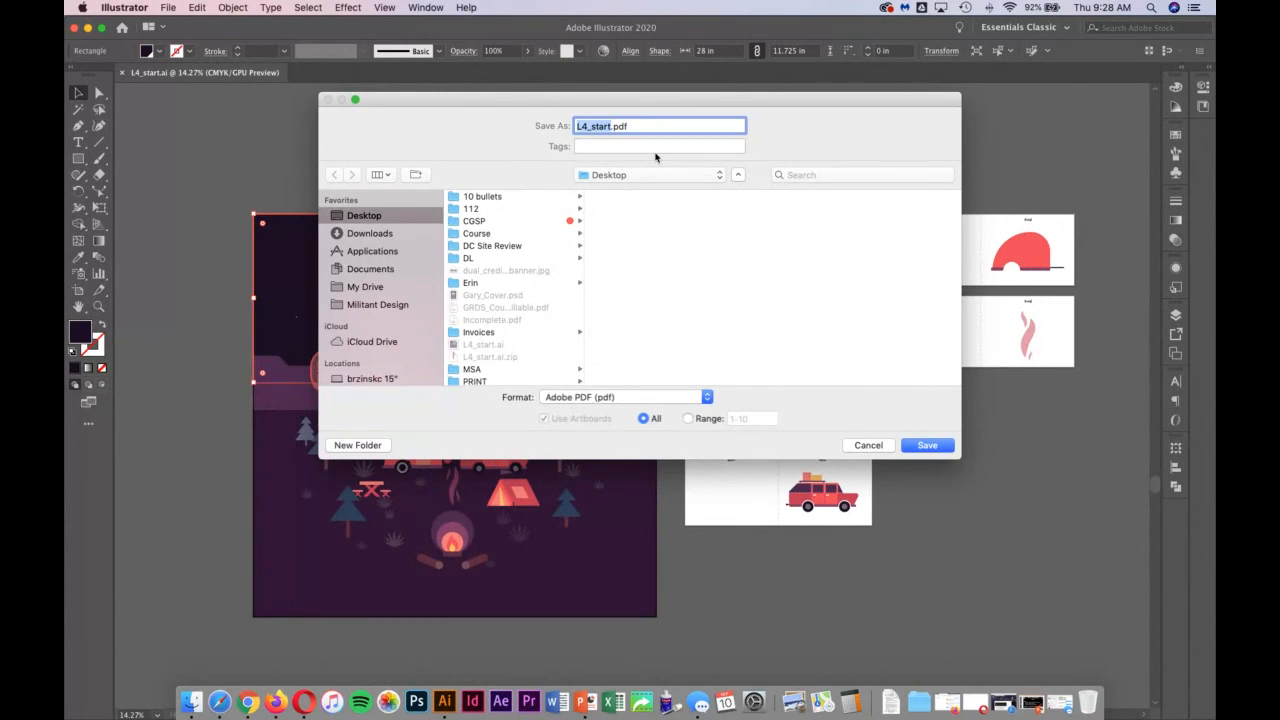
pyautogui.moveTo(614, 126); pyautogui.dragTo(510, 119)
pyautogui.write('brzinski-l4')
pyautogui.press('Return')
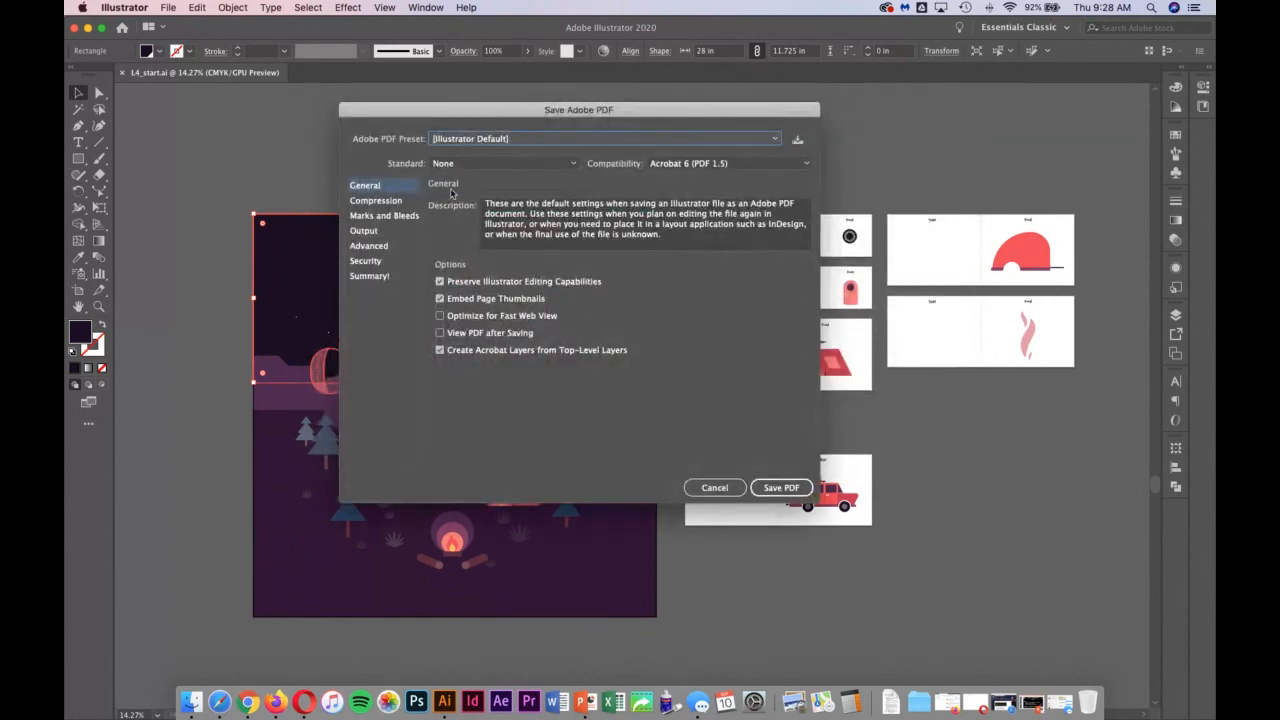
pyautogui.click(803, 489)
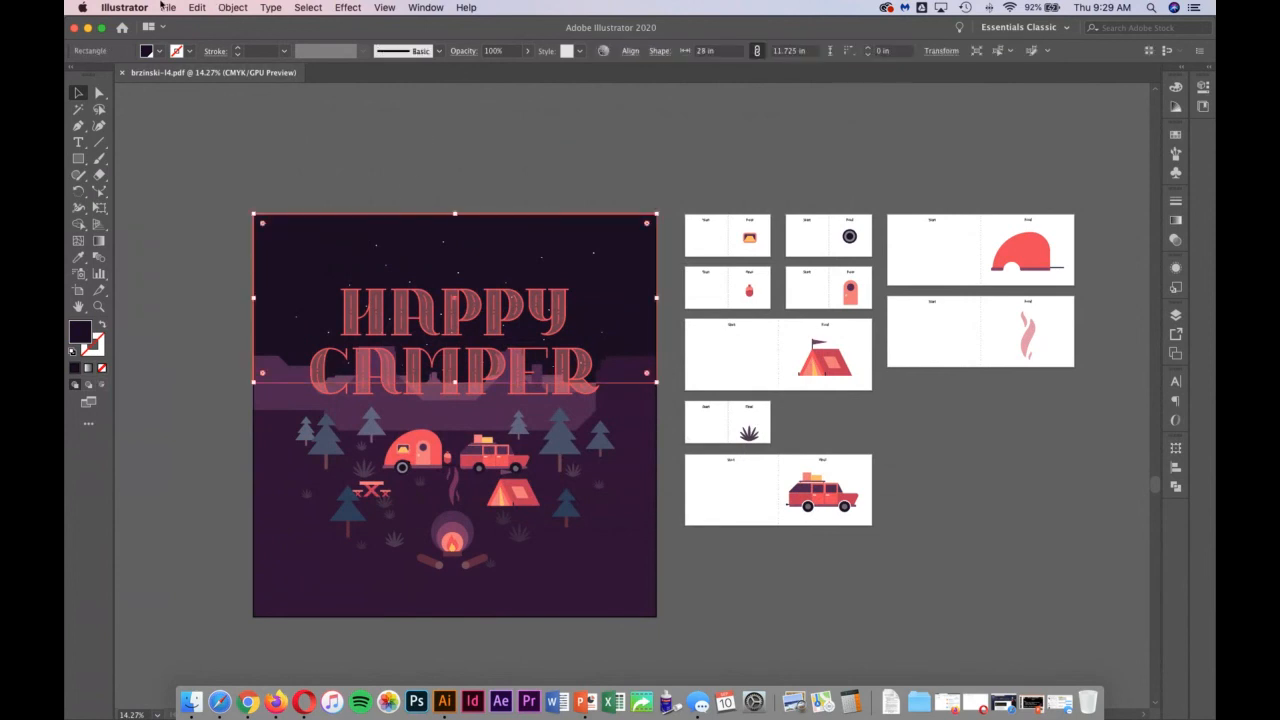
# Step: Export the Happy Camper poster artboard with Save for Web as a JPEG Medium image at 2016 × 2016 px to the Desktop
pyautogui.click(166, 7)
pyautogui.moveTo(252, 236)
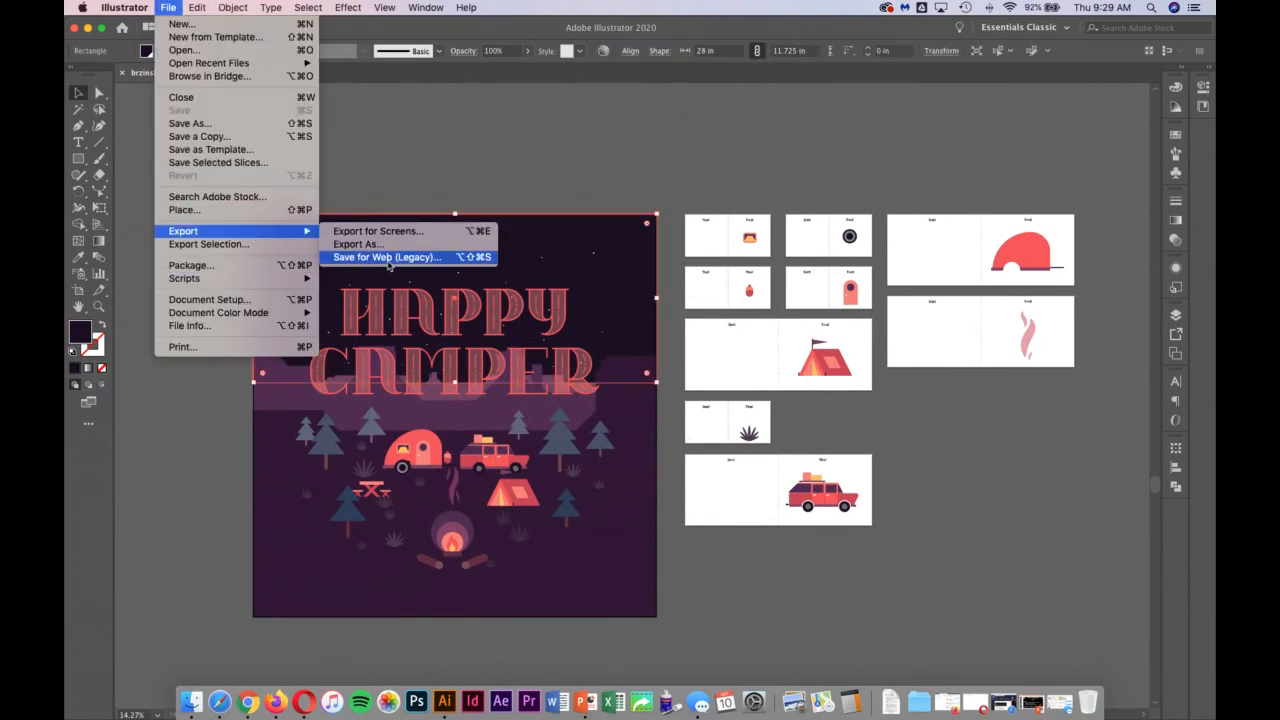
pyautogui.click(400, 257)
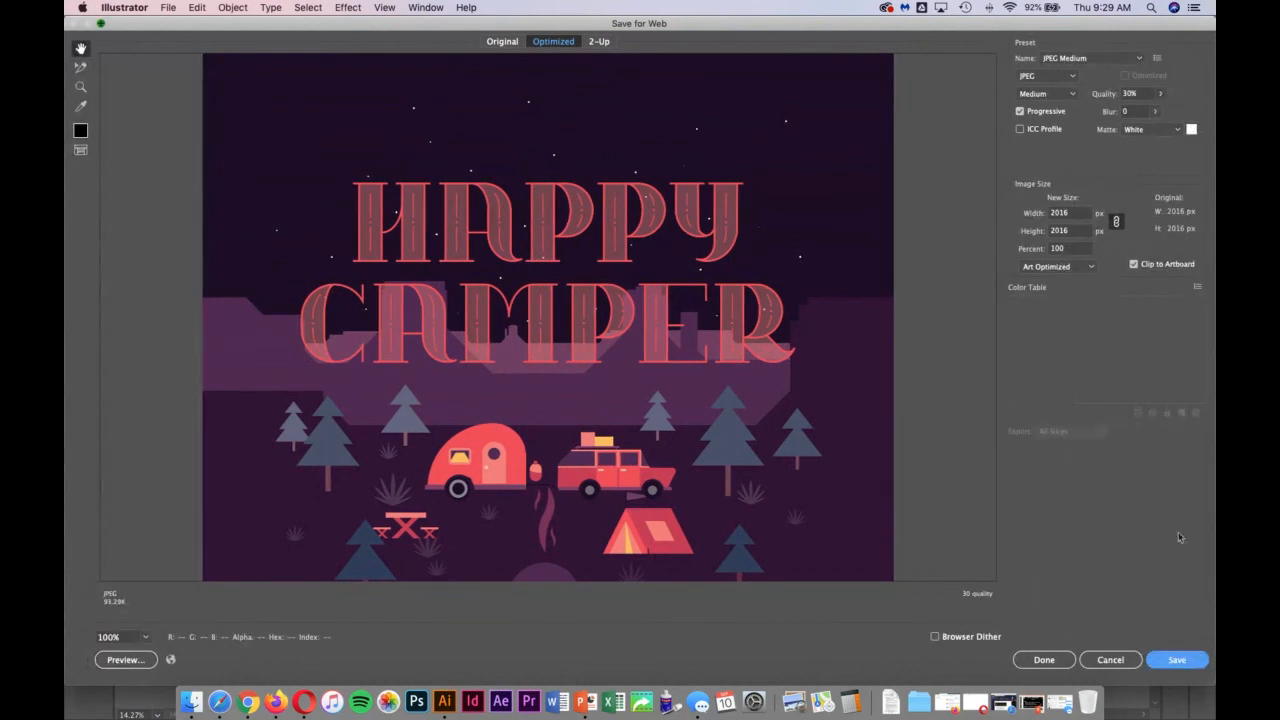
pyautogui.press('Return')
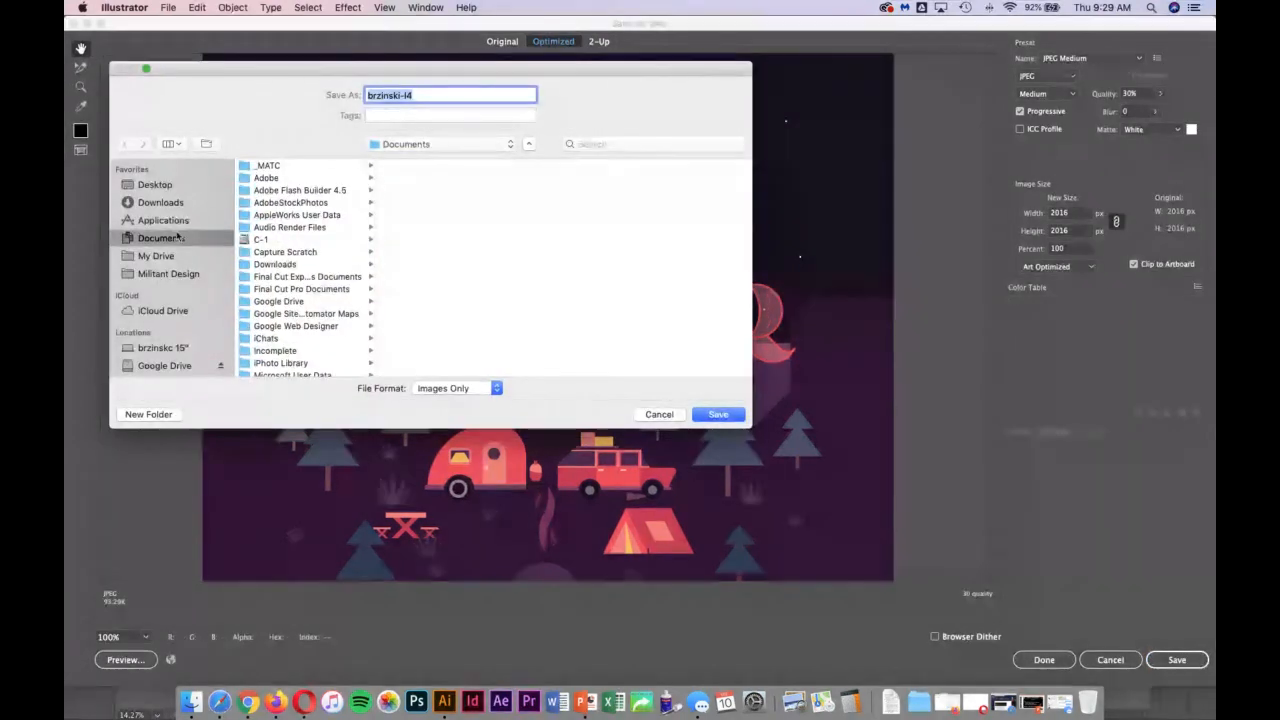
pyautogui.click(165, 190)
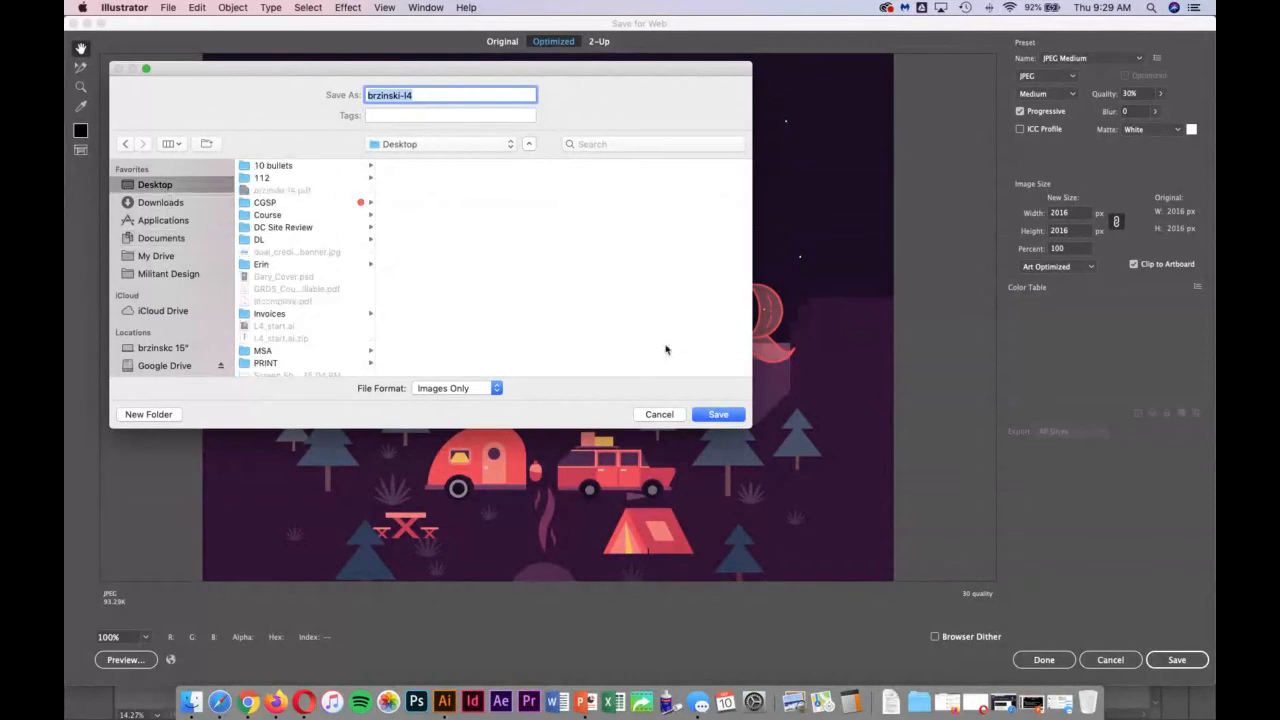
pyautogui.click(740, 414)
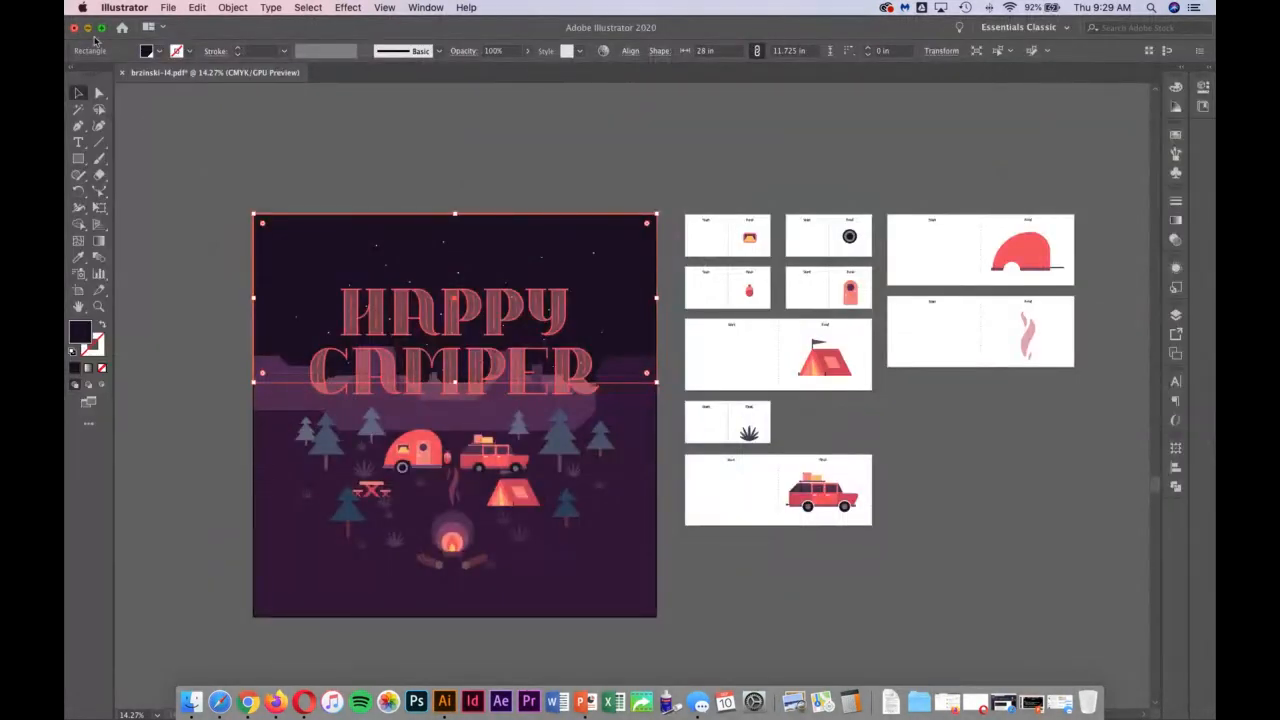
# Step: Minimize the Illustrator and Chrome windows to reach the files on the desktop
pyautogui.click(88, 28)
pyautogui.moveTo(363, 48); pyautogui.dragTo(483, 49)
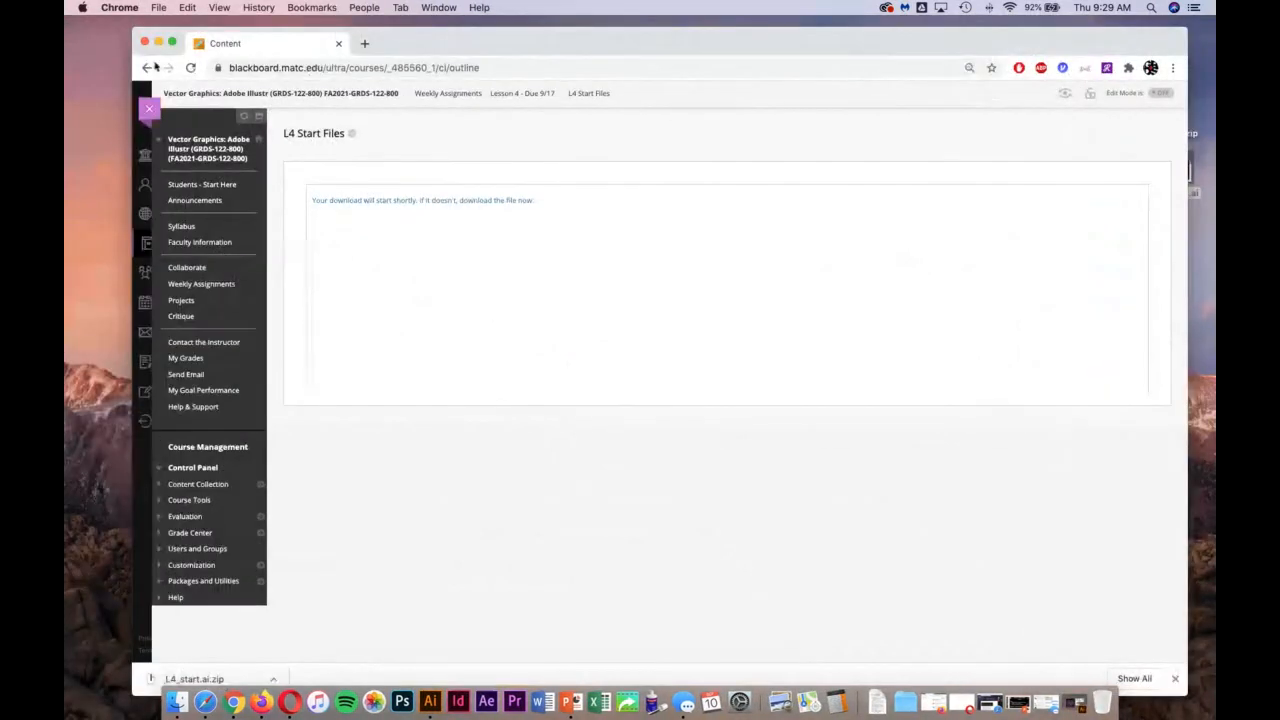
pyautogui.click(158, 42)
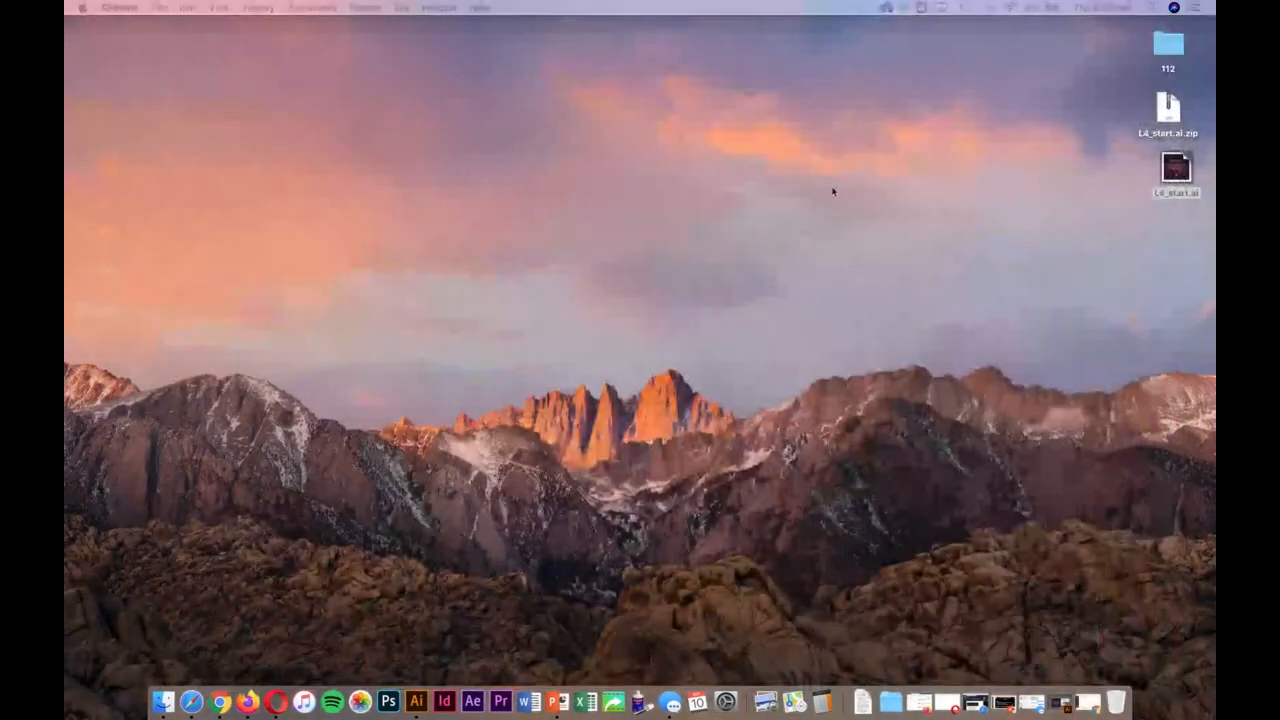
pyautogui.click(620, 280)
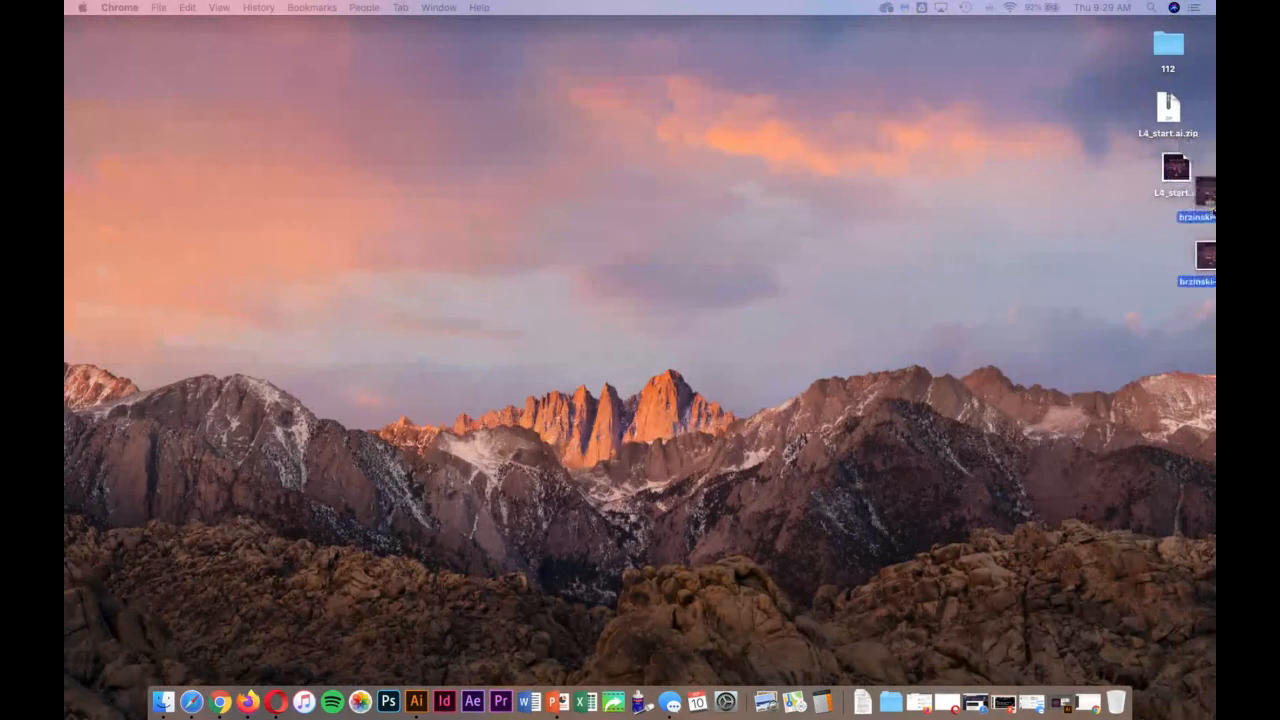
# Step: Delete L4_start.ai.zip from the desktop and line up the L4_start.ai icon above the PDF and JPG files
pyautogui.click(1172, 174)
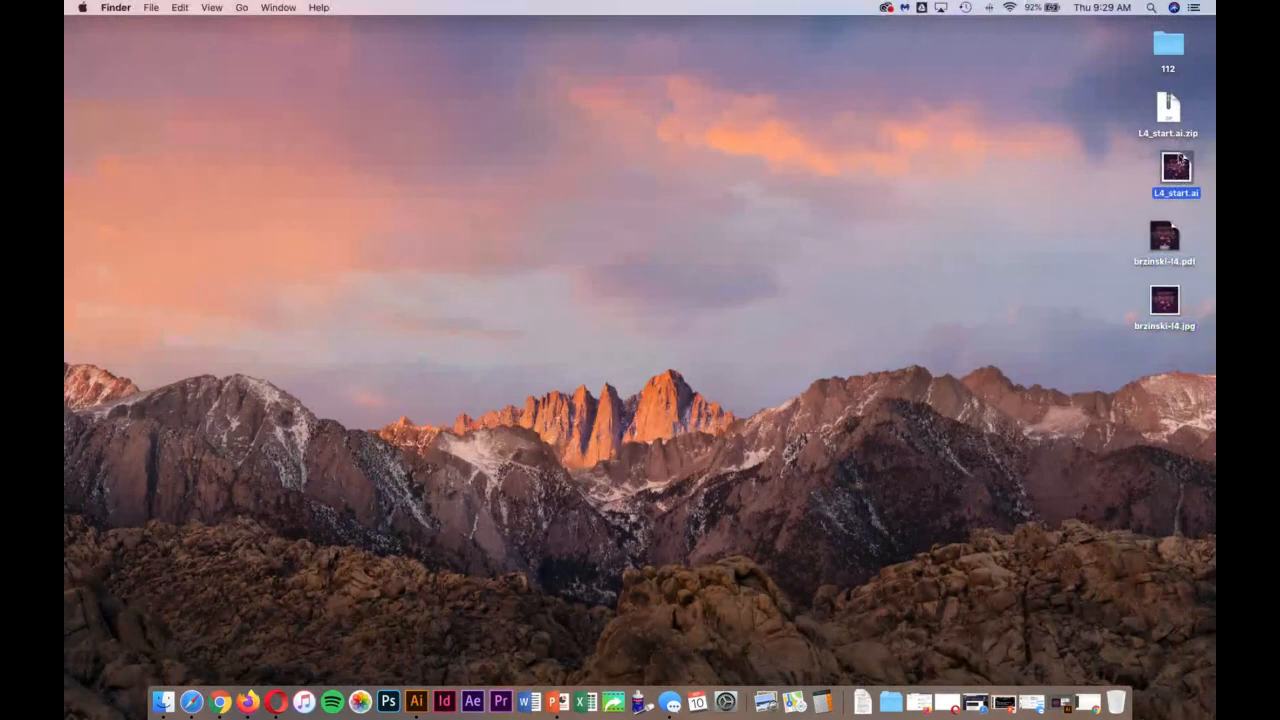
pyautogui.click(1150, 113)
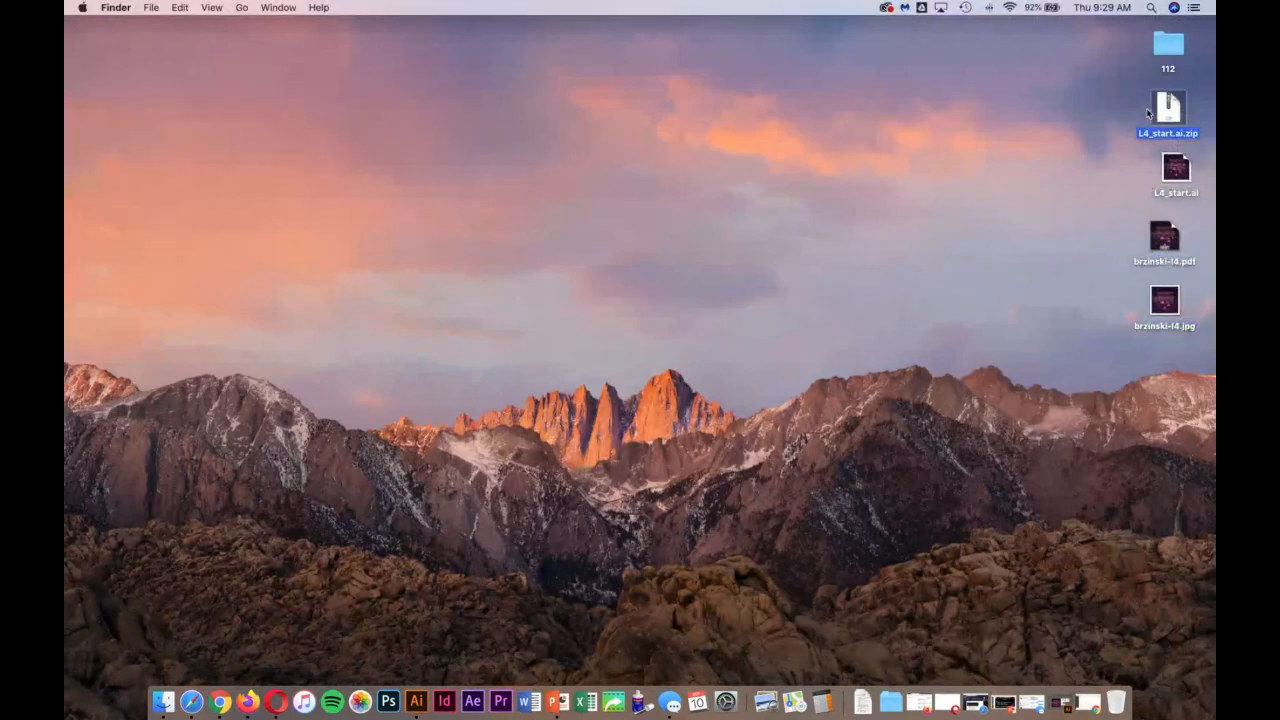
pyautogui.press('super+BackSpace')
pyautogui.moveTo(1181, 177); pyautogui.dragTo(1168, 190)
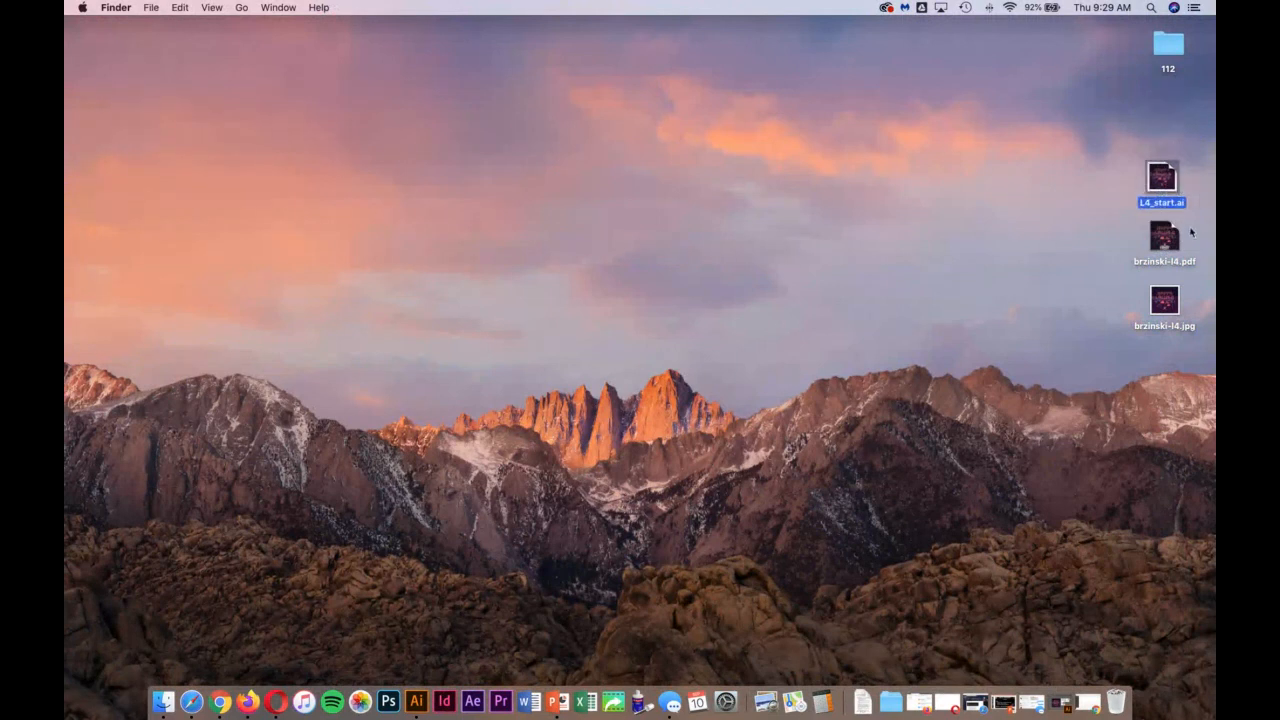
# Step: Open the exported JPG of the Happy Camper poster from the desktop to check it, and close the preview
pyautogui.click(1172, 308)
pyautogui.doubleClick(1172, 308)
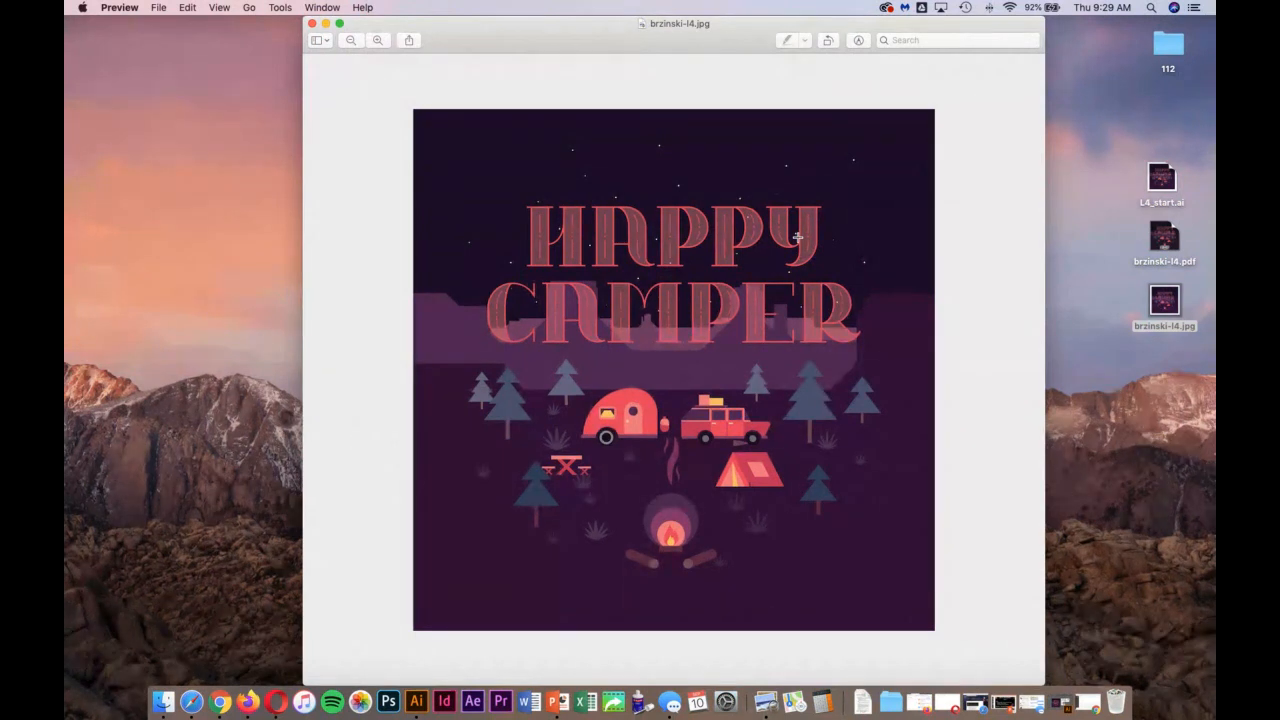
pyautogui.click(312, 22)
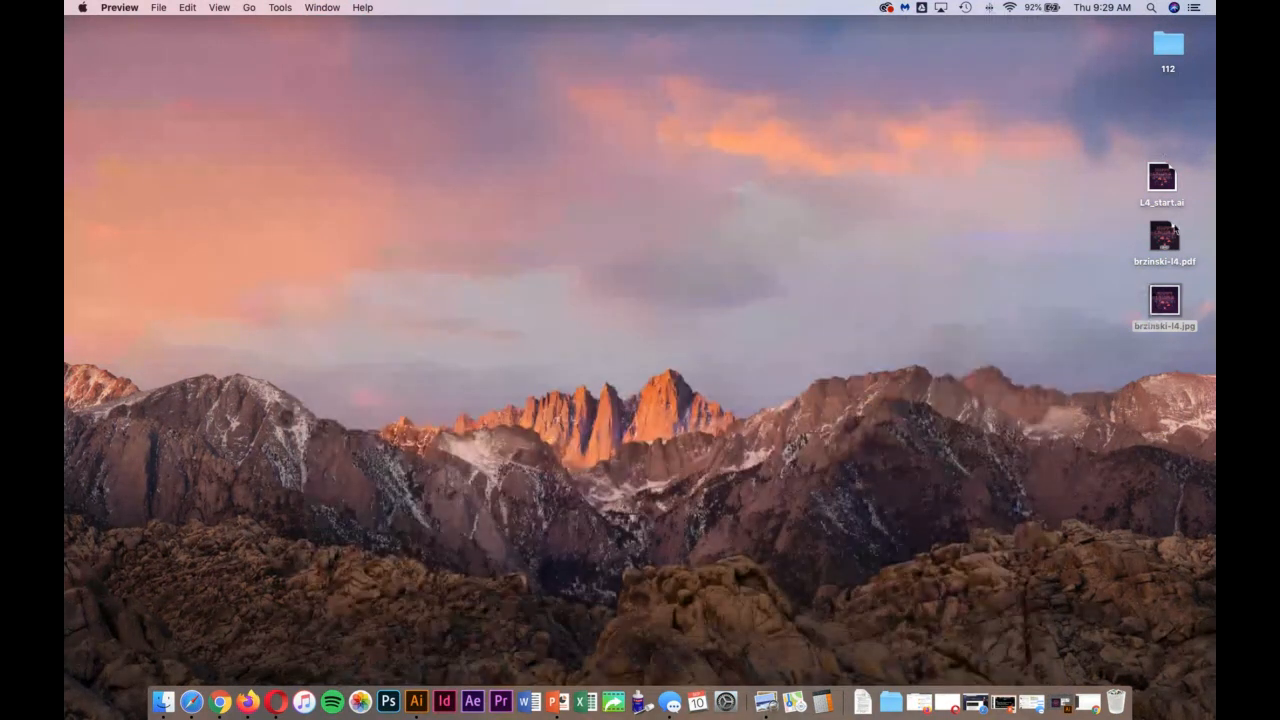
# Step: Review the artboard pages of the exported PDF, close it, and view the poster JPG once more before closing it too
pyautogui.click(1165, 236)
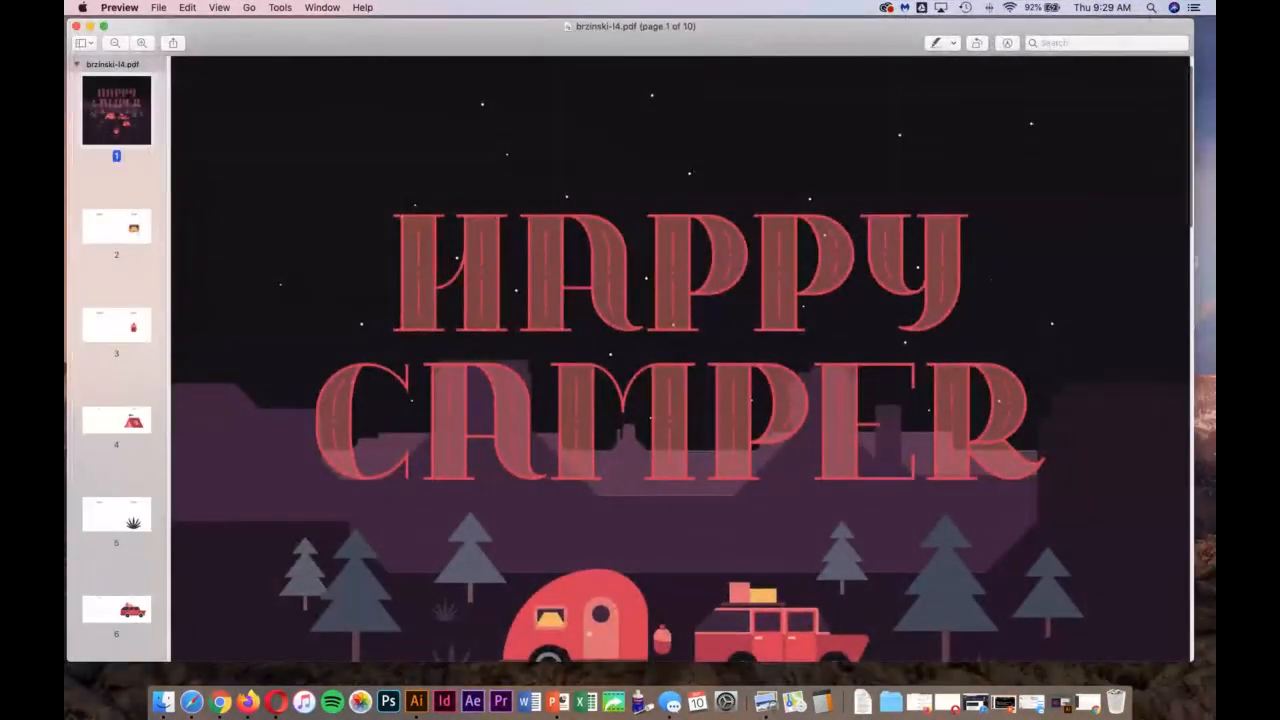
pyautogui.scroll(-15, 433, 253)
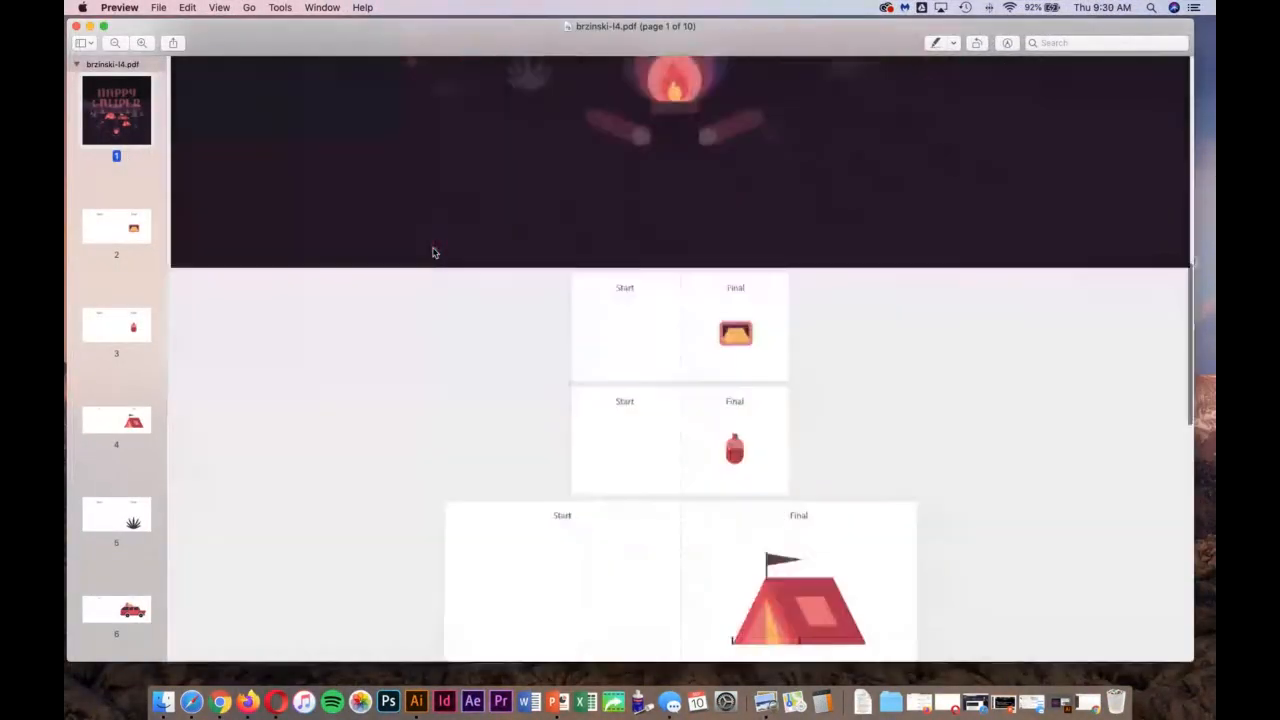
pyautogui.scroll(-20, 433, 253)
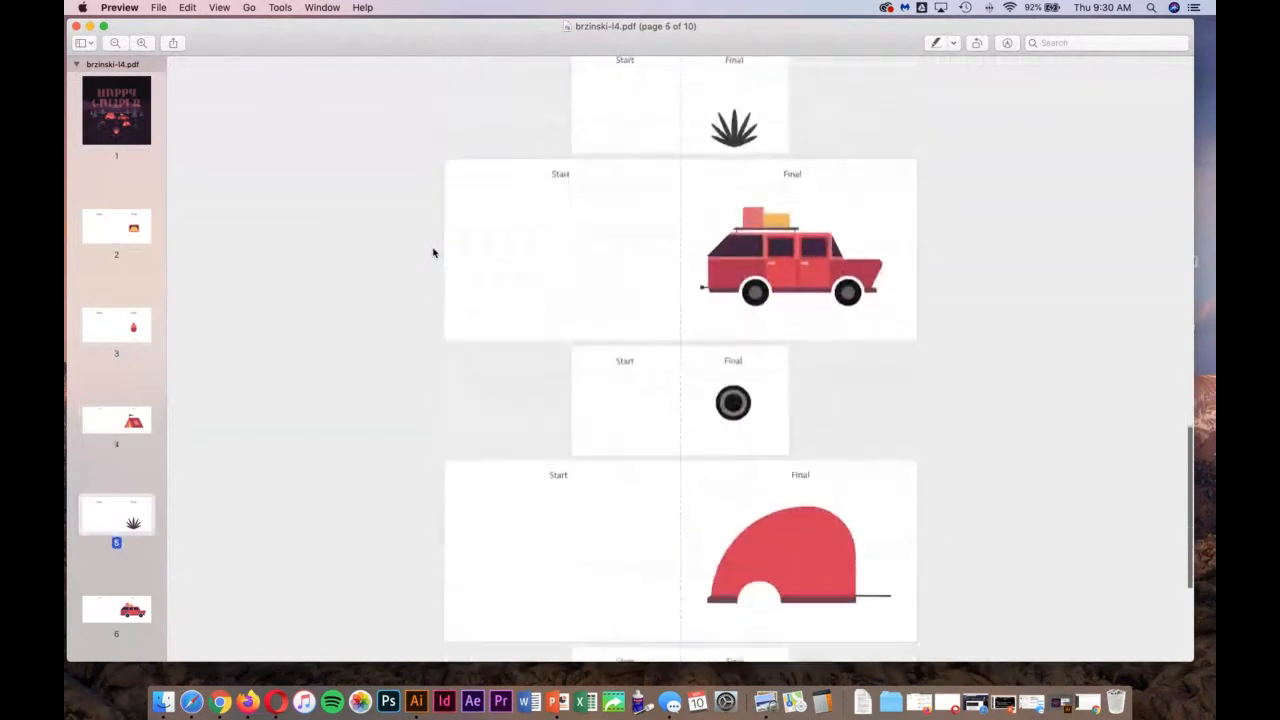
pyautogui.scroll(20, 433, 253)
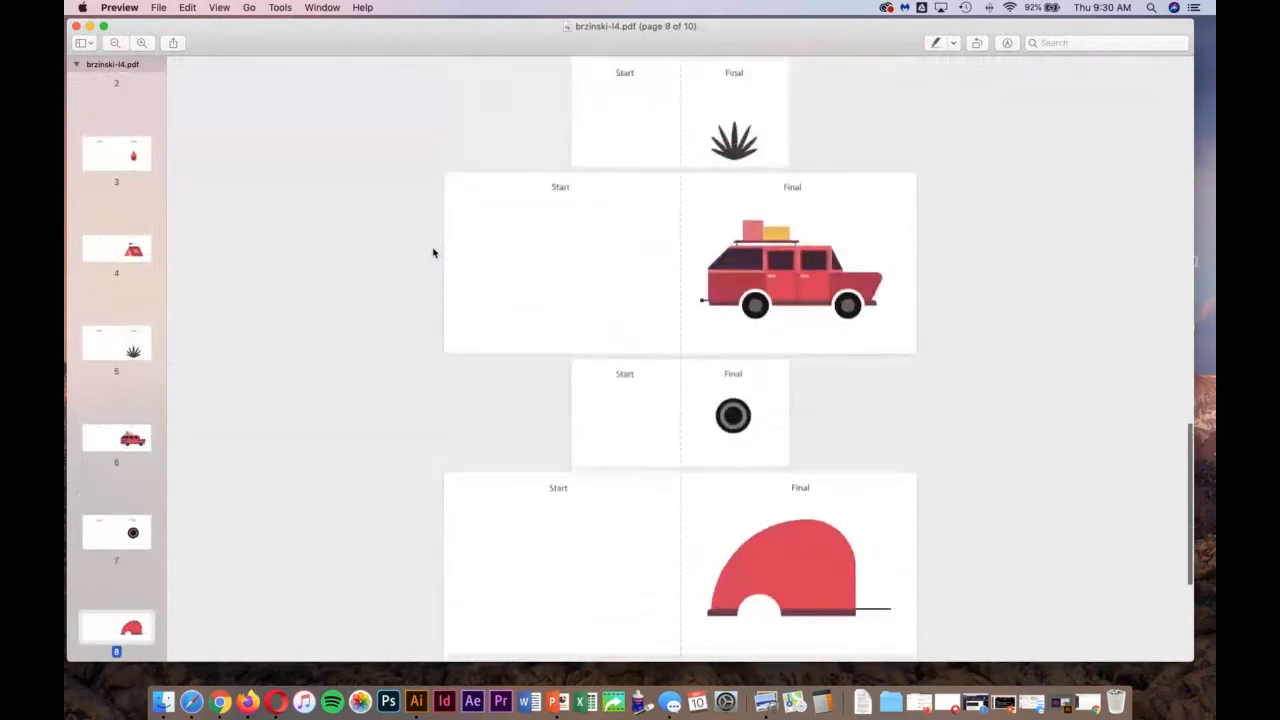
pyautogui.scroll(15, 433, 253)
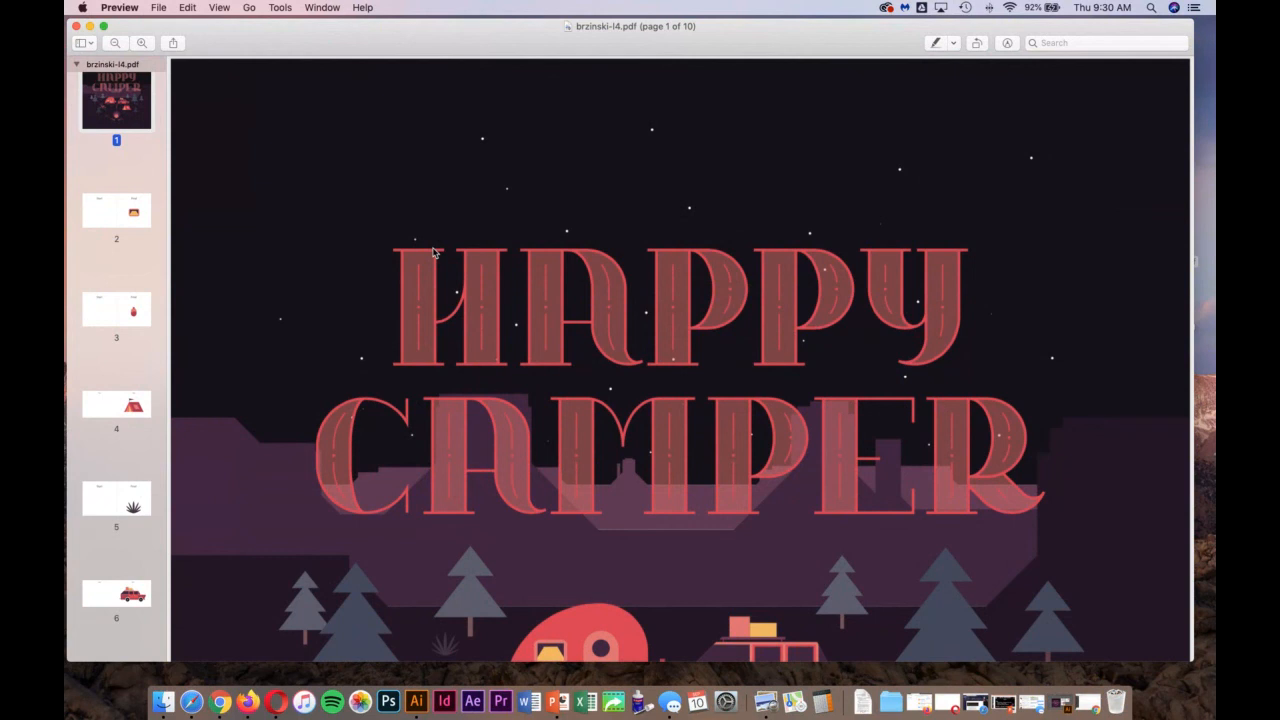
pyautogui.click(76, 26)
pyautogui.click(1172, 308)
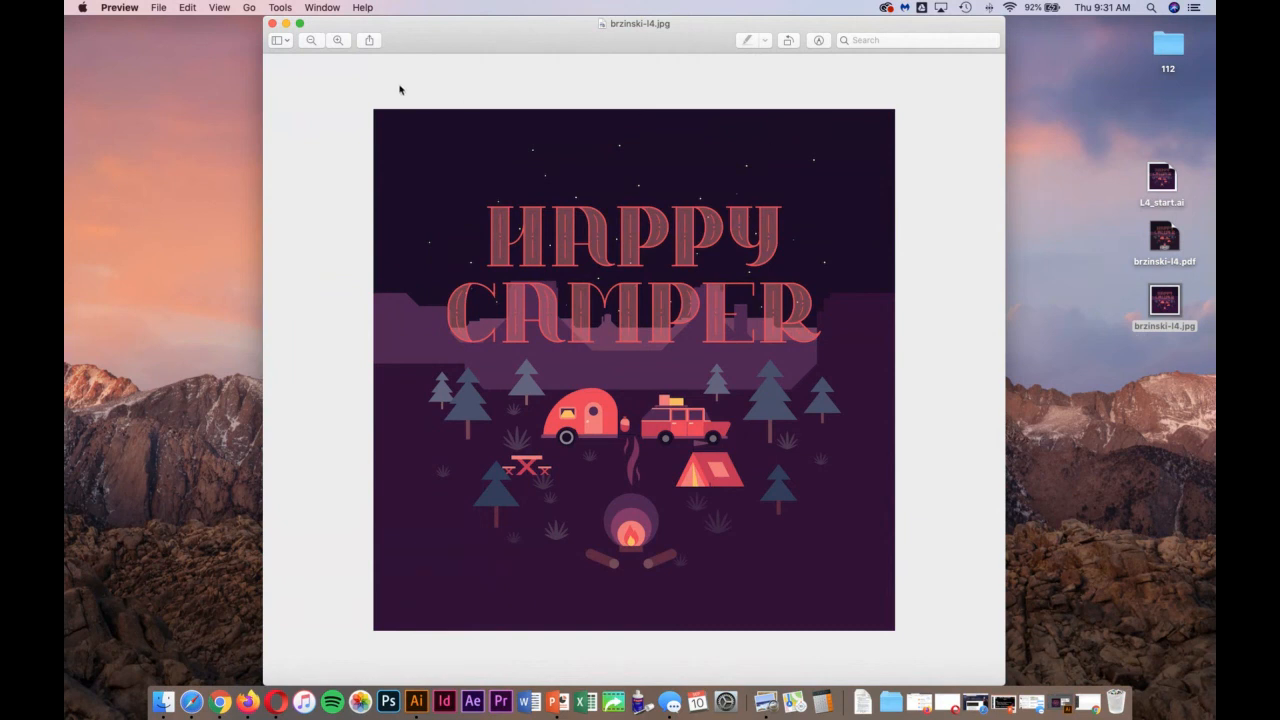
pyautogui.click(272, 24)
# Step: Switch to Chrome and open the course's Contact the Instructor email form to examine its subject, message and attachment fields
pyautogui.click(1088, 703)
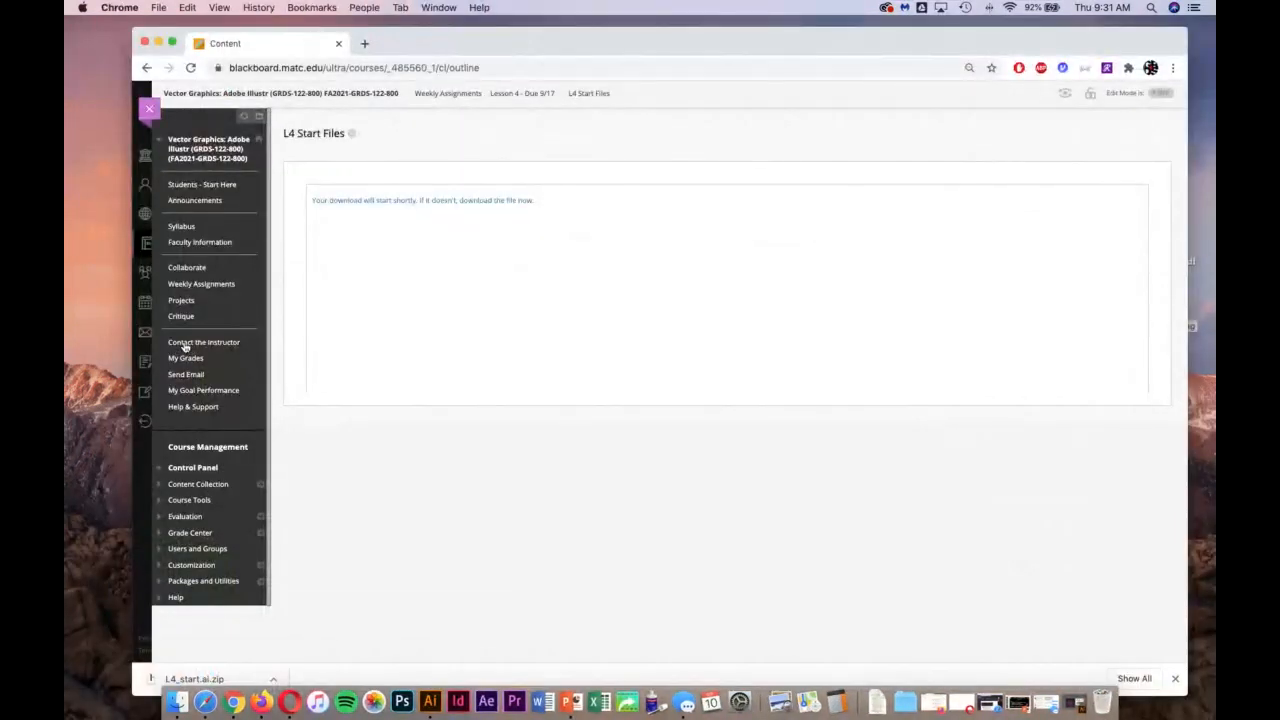
pyautogui.click(185, 344)
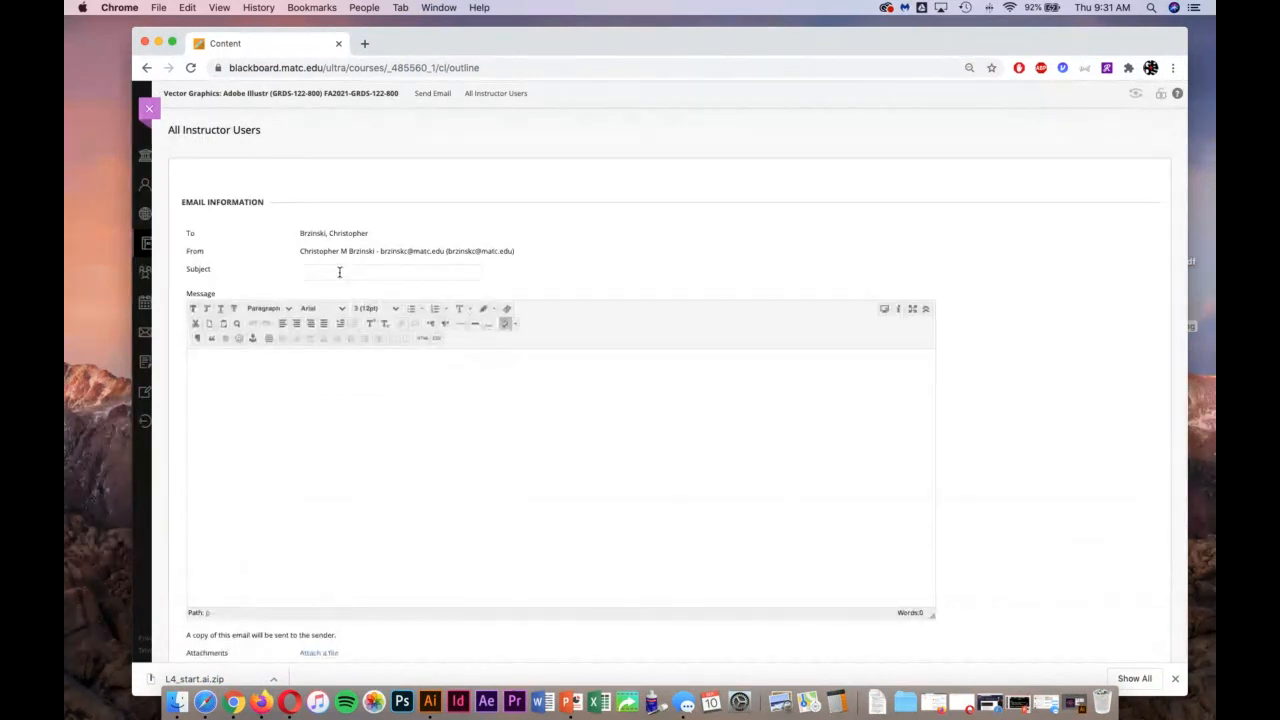
pyautogui.click(308, 428)
pyautogui.scroll(-3, 1040, 560)
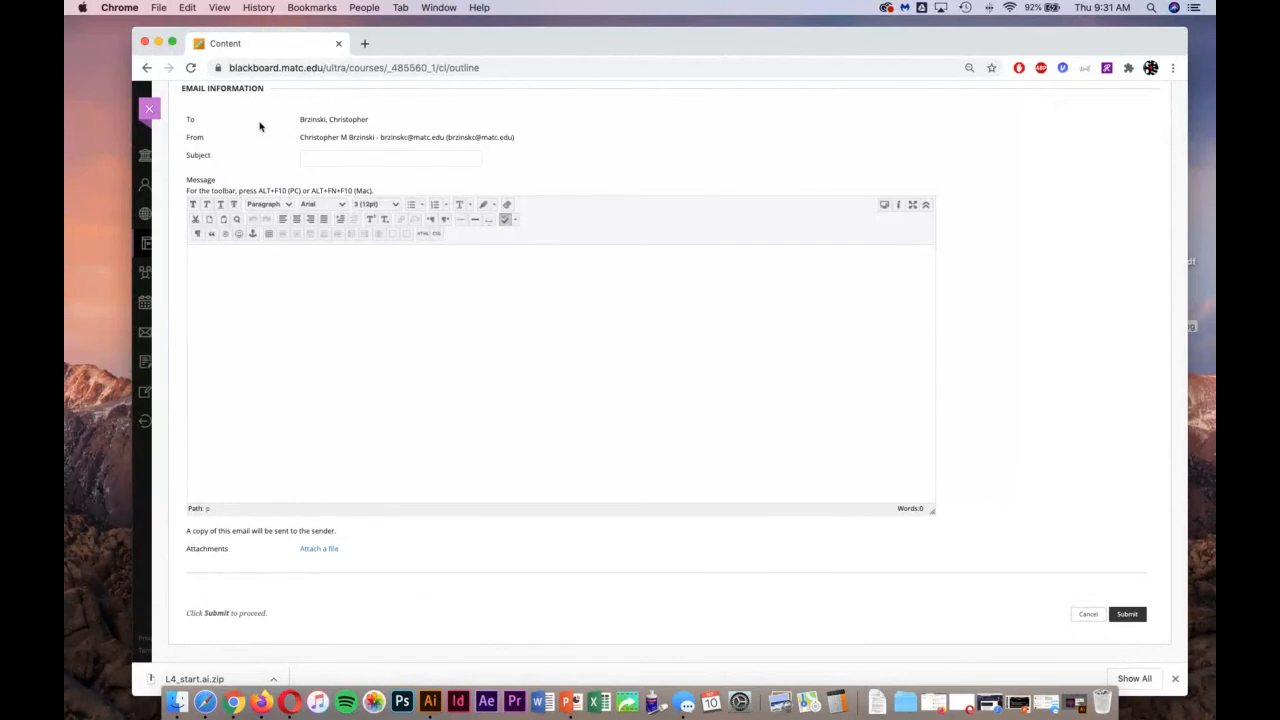
# Step: Leave the email form and open the Lesson 4 - Due 9/17 folder in the Weekly Assignments of the Vector Graphics GRDS-122-800 course
pyautogui.click(149, 108)
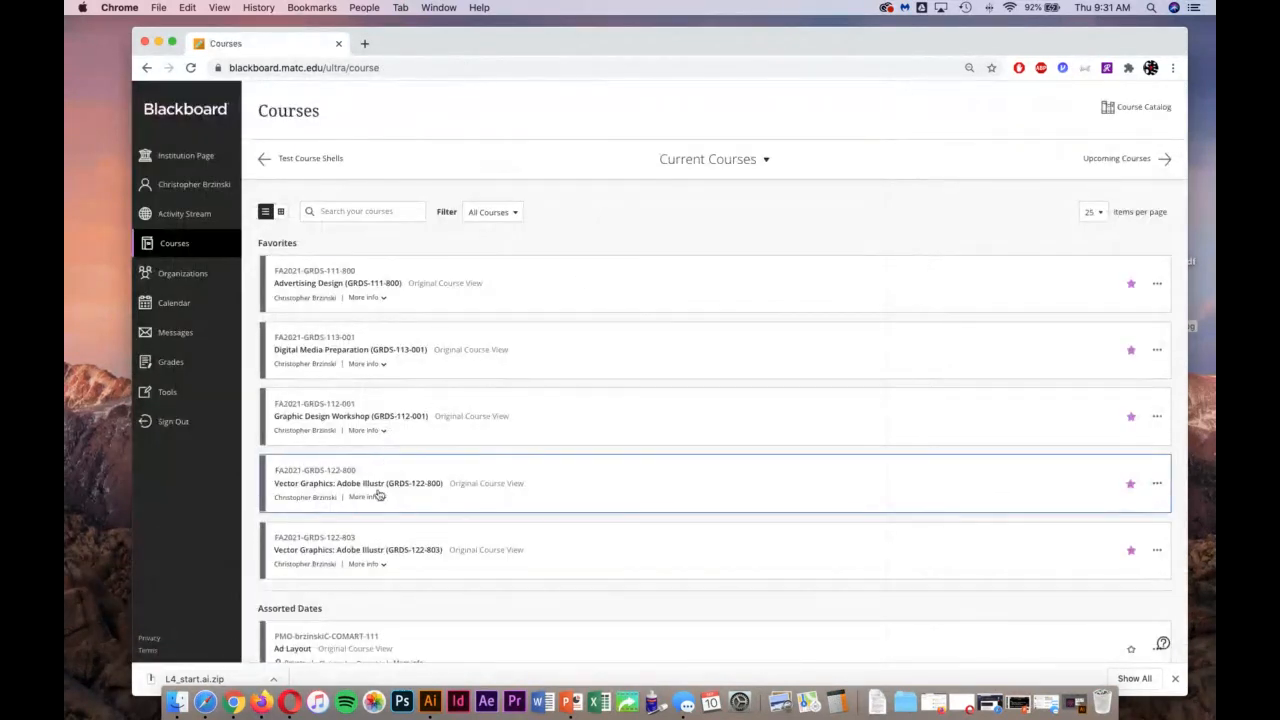
pyautogui.click(495, 476)
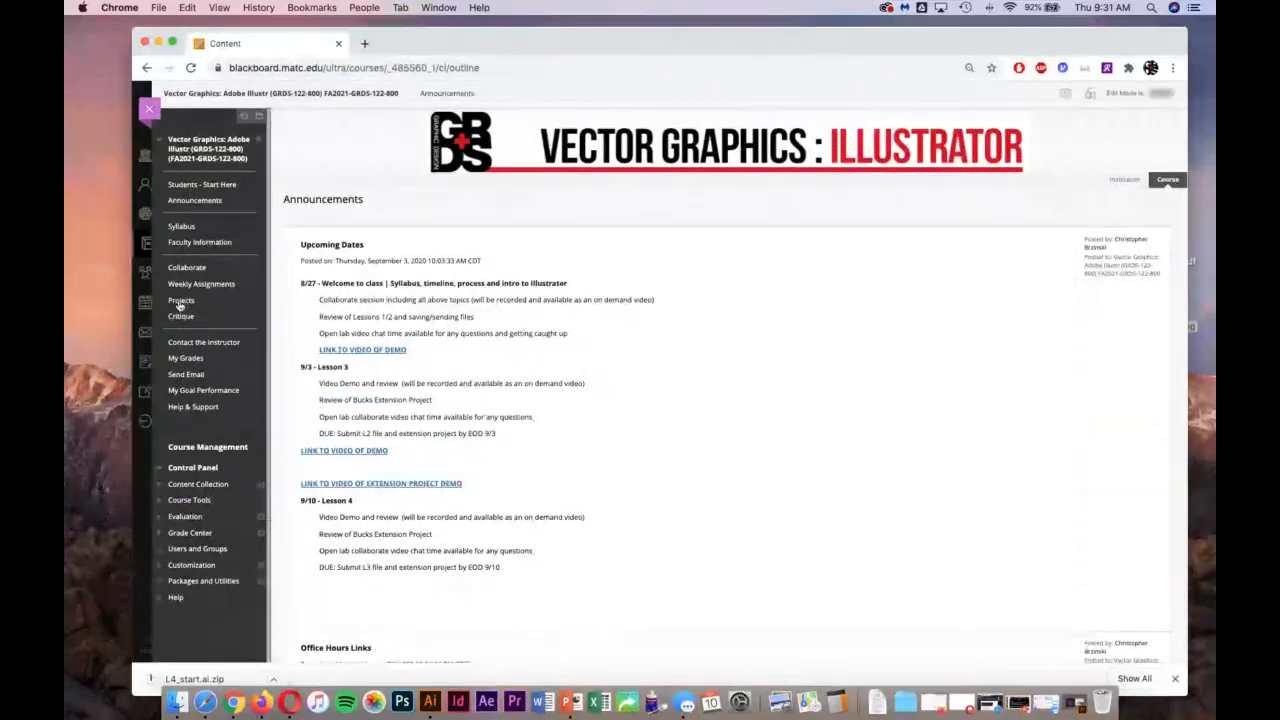
pyautogui.click(201, 284)
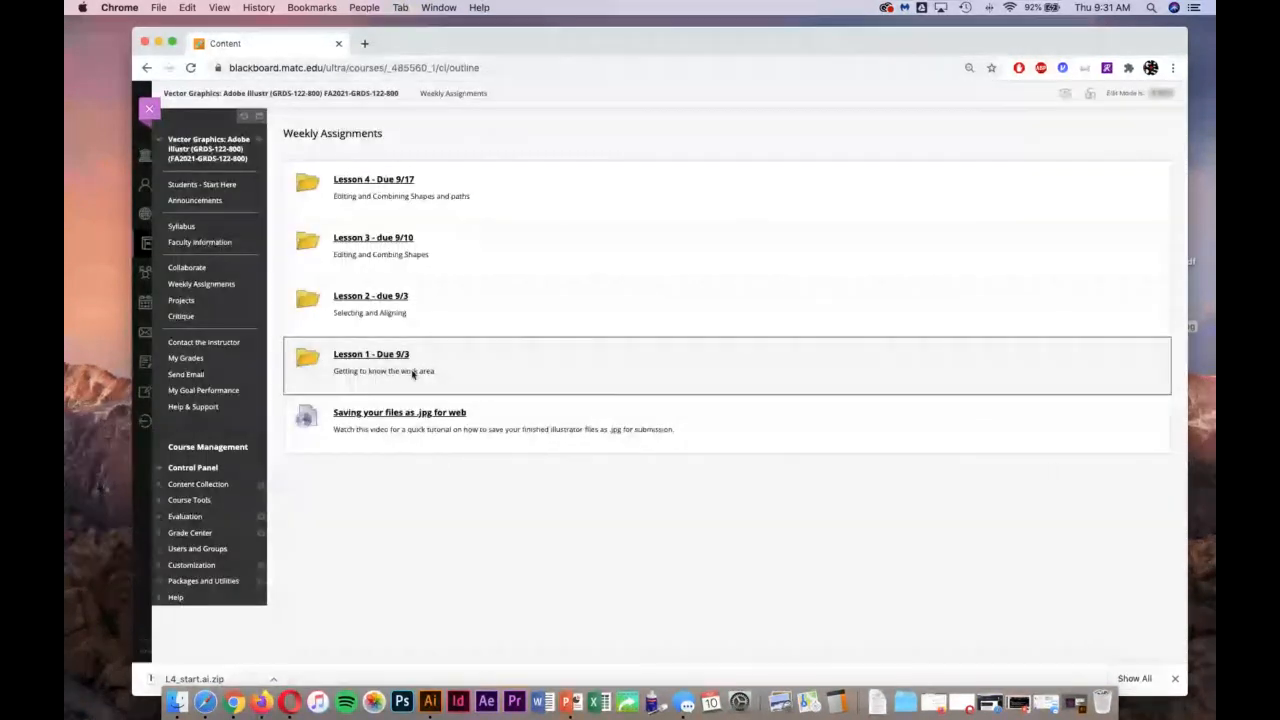
pyautogui.click(369, 181)
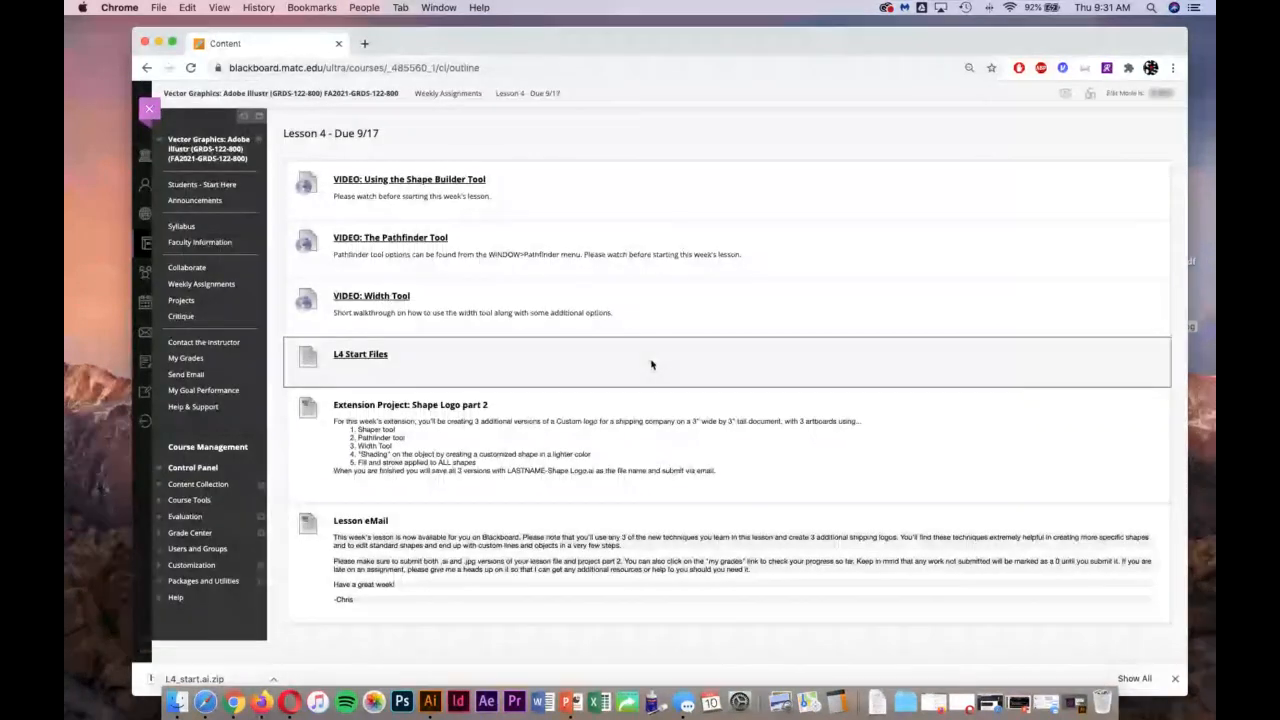